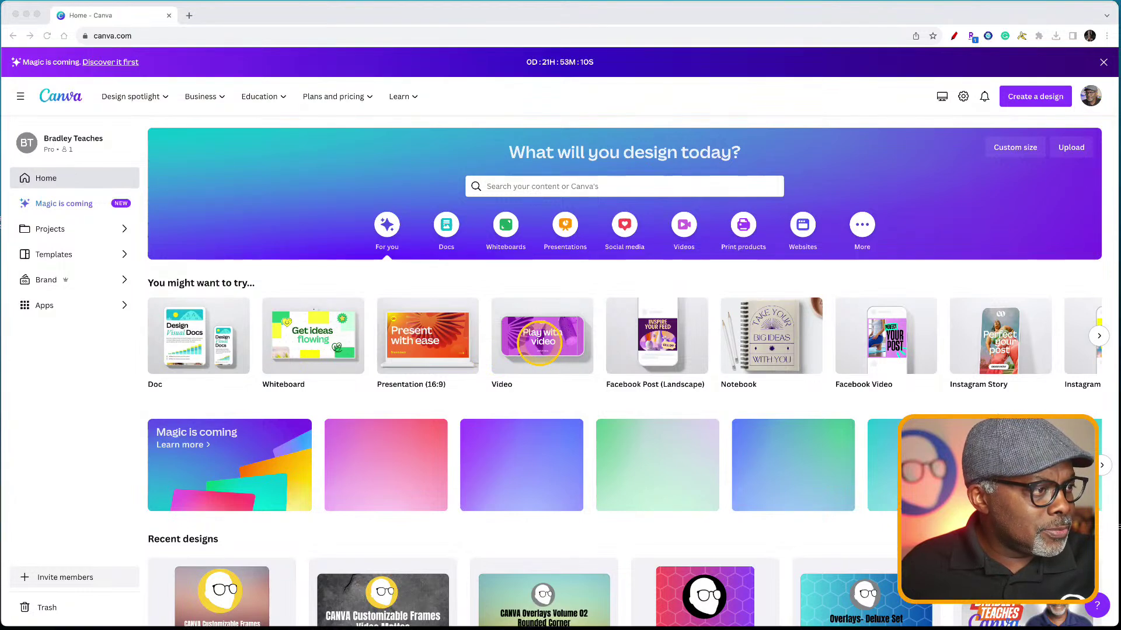
Create a blank video design and browse the available Canva apps
click(538, 346)
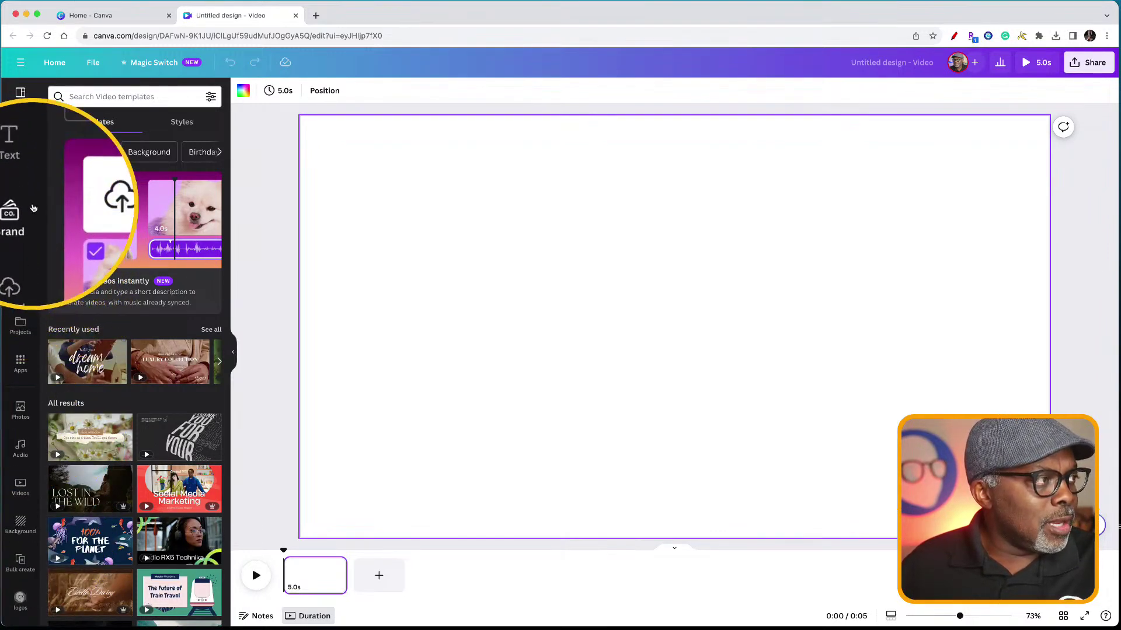
click(20, 363)
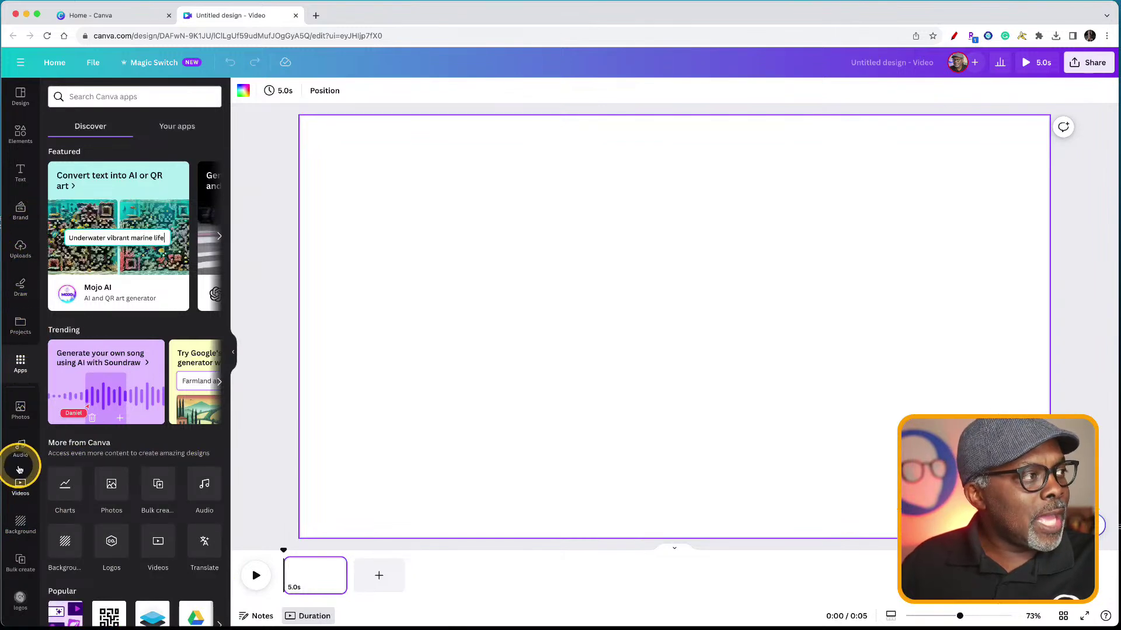
scroll(119, 269, down, 2)
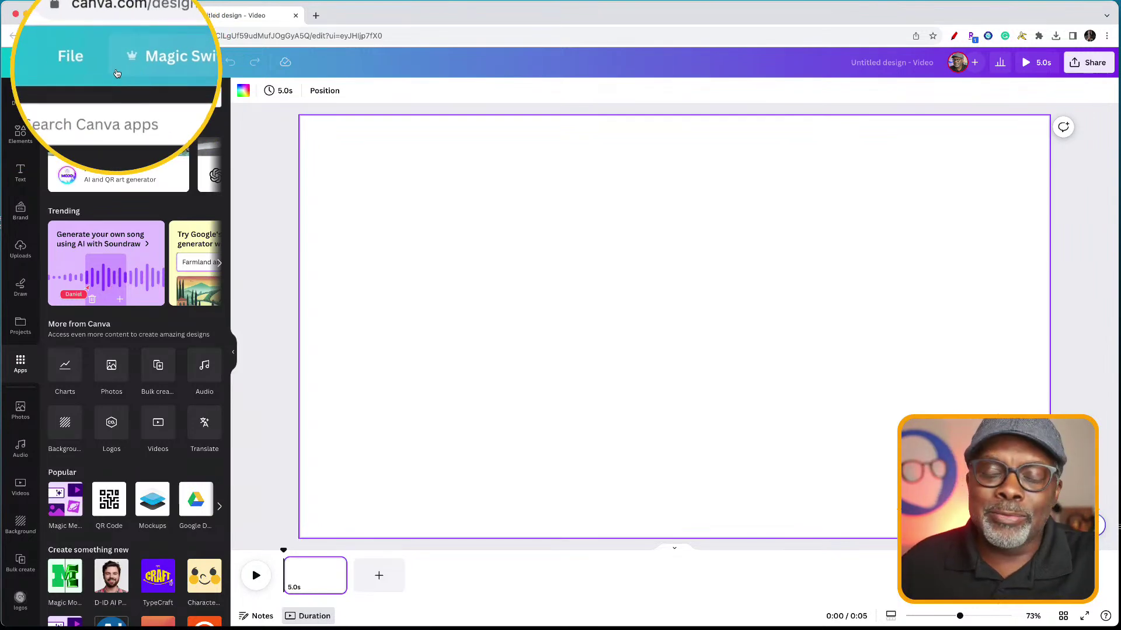
Show the rulers and guides around the blank video page
click(92, 63)
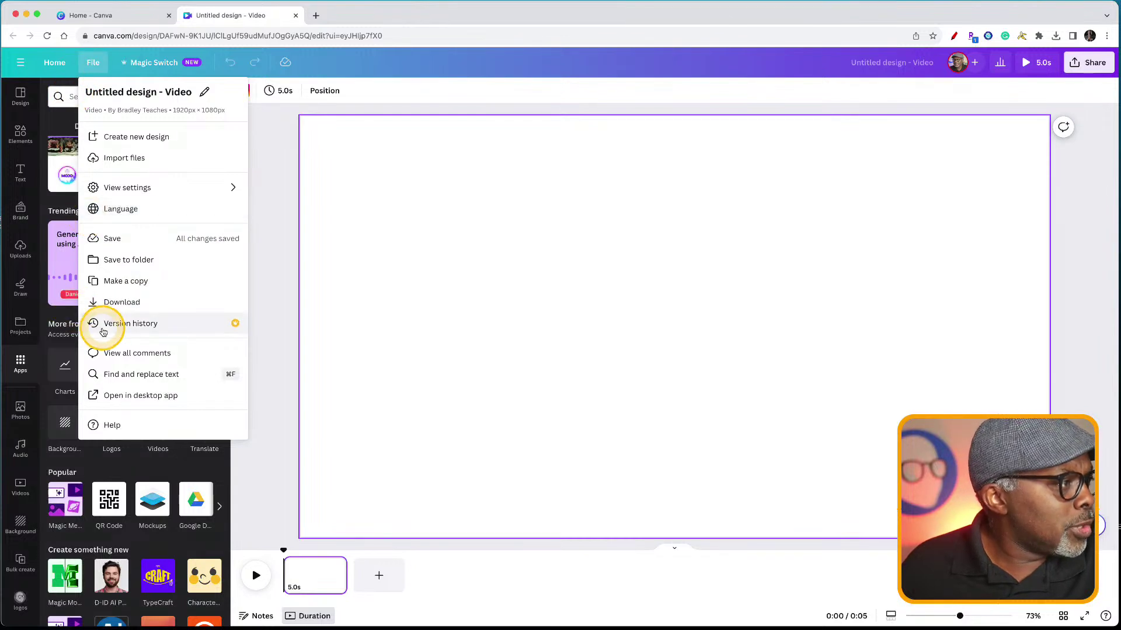
click(136, 189)
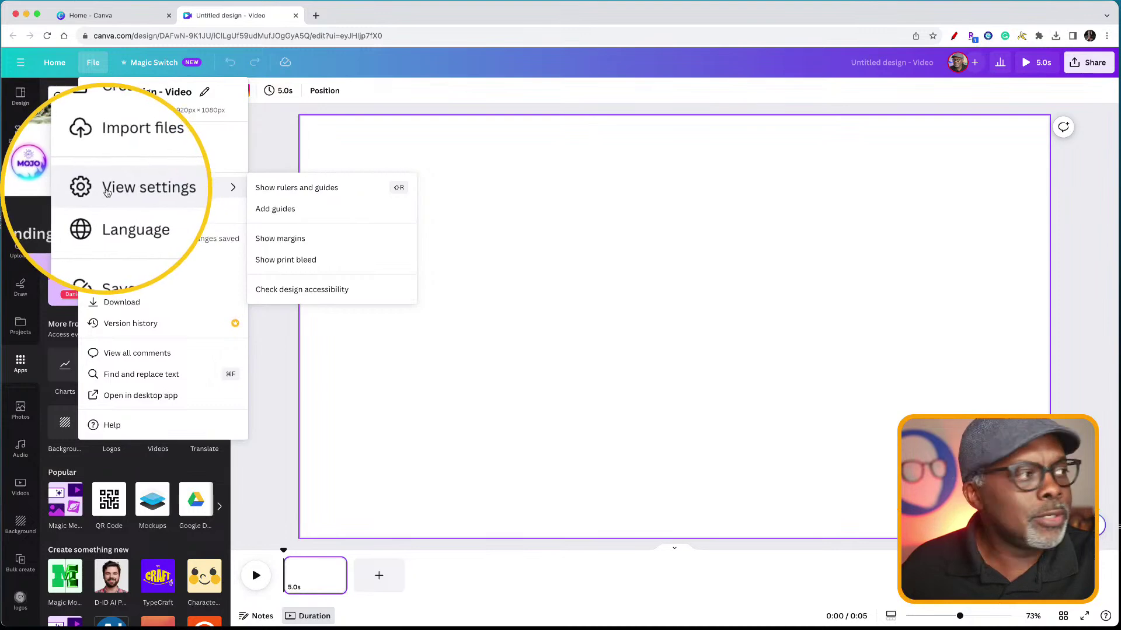
click(280, 191)
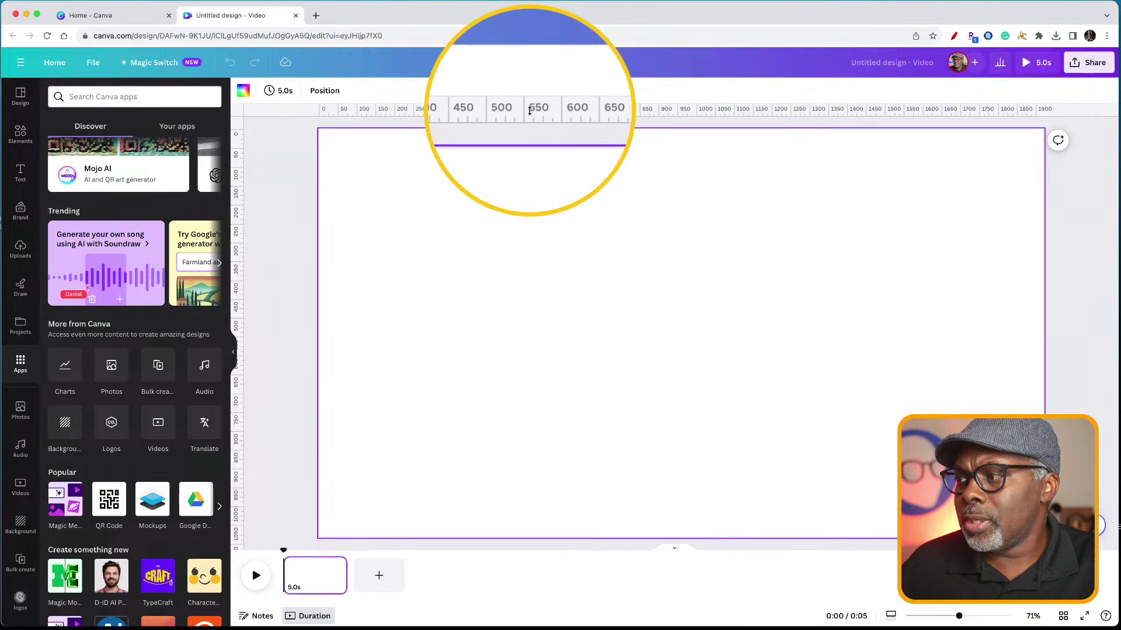
Add custom guides that divide the page into 3 columns with a 0 px gap
click(95, 64)
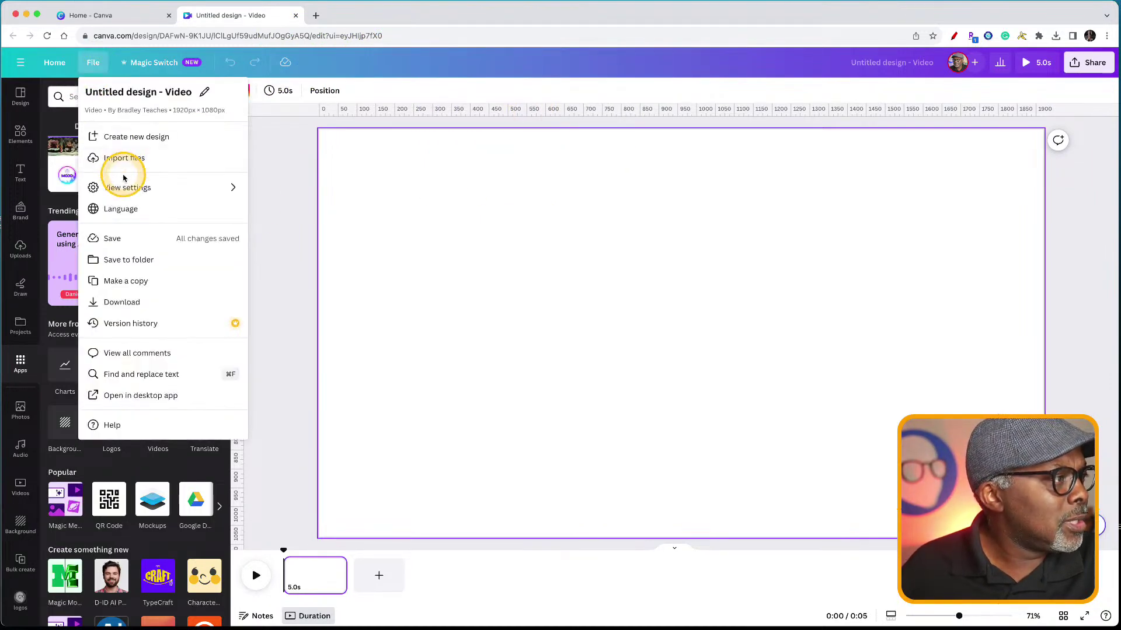
mouse_move(167, 196)
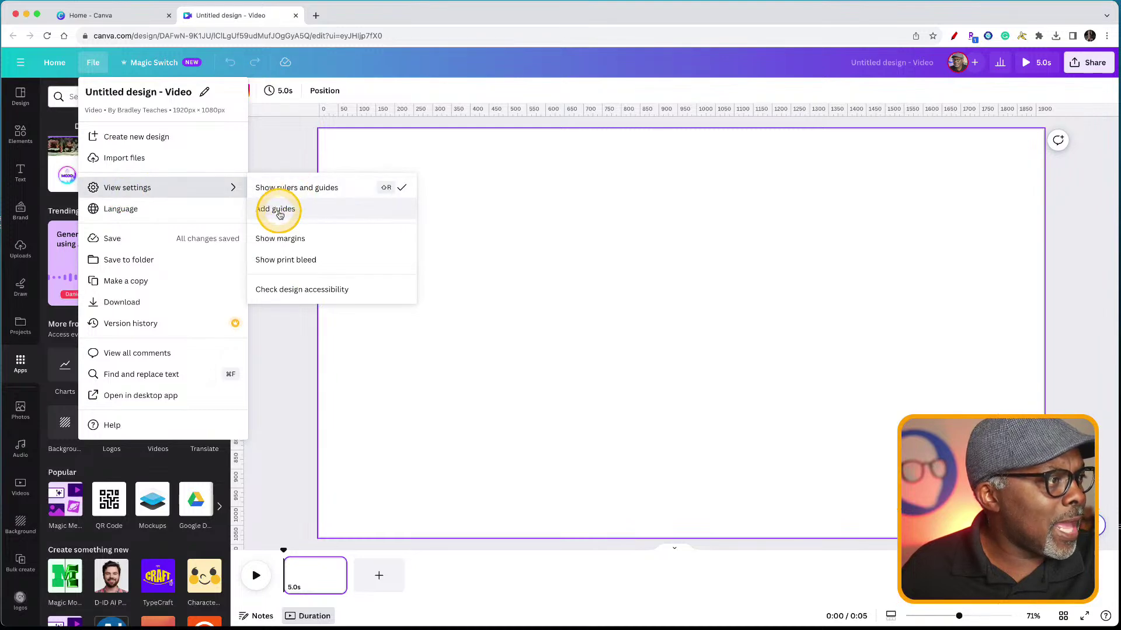
click(280, 215)
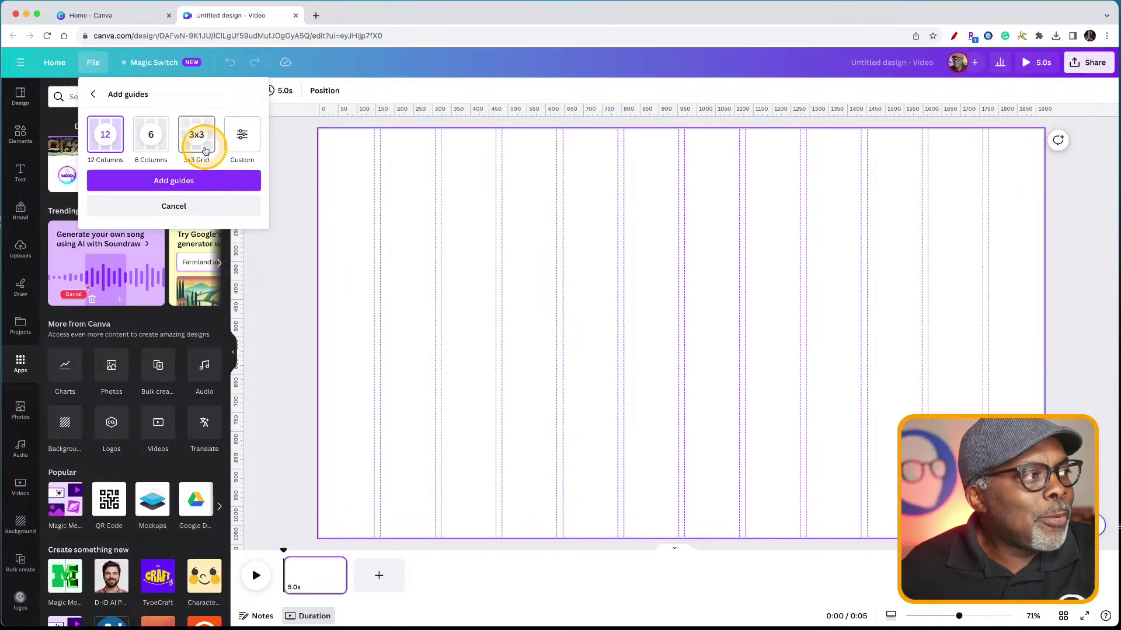
click(244, 140)
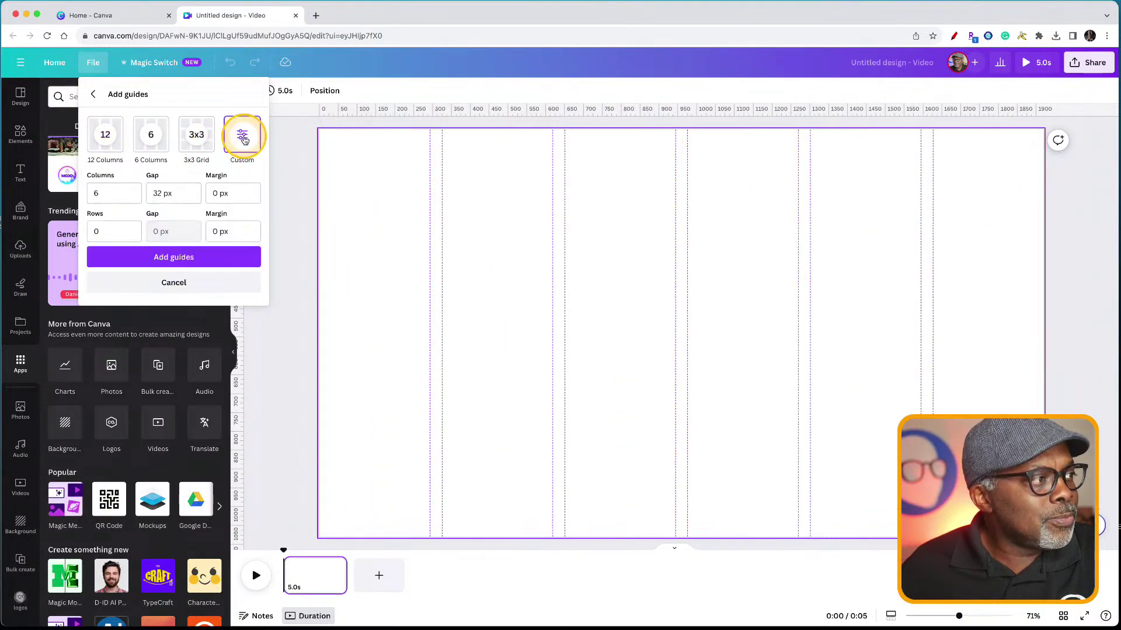
double_click(97, 195)
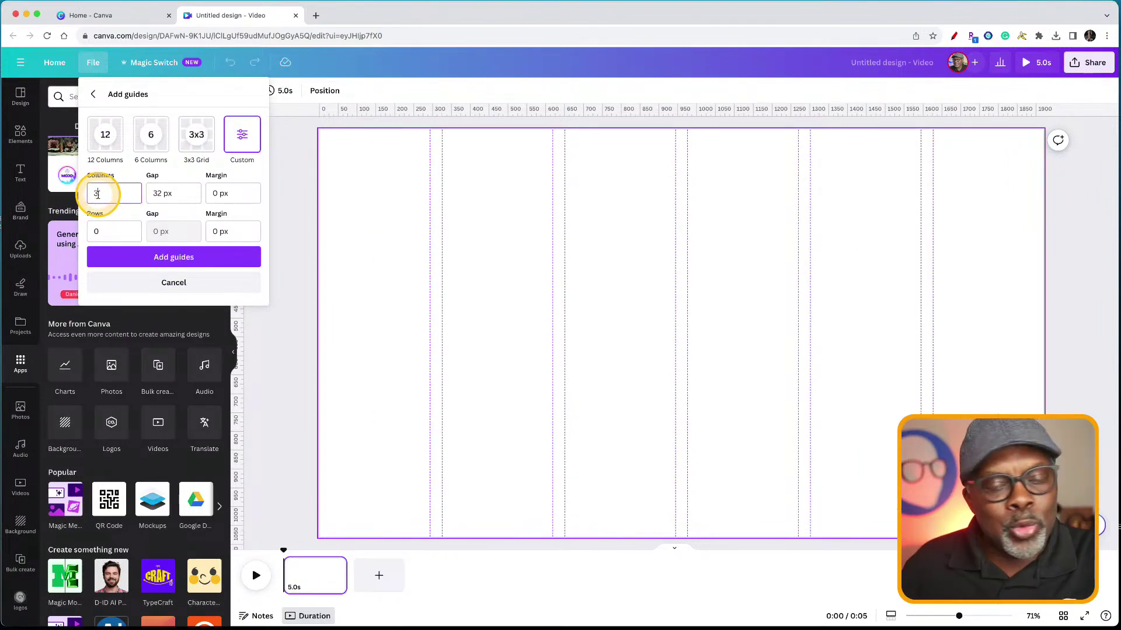
text(3)
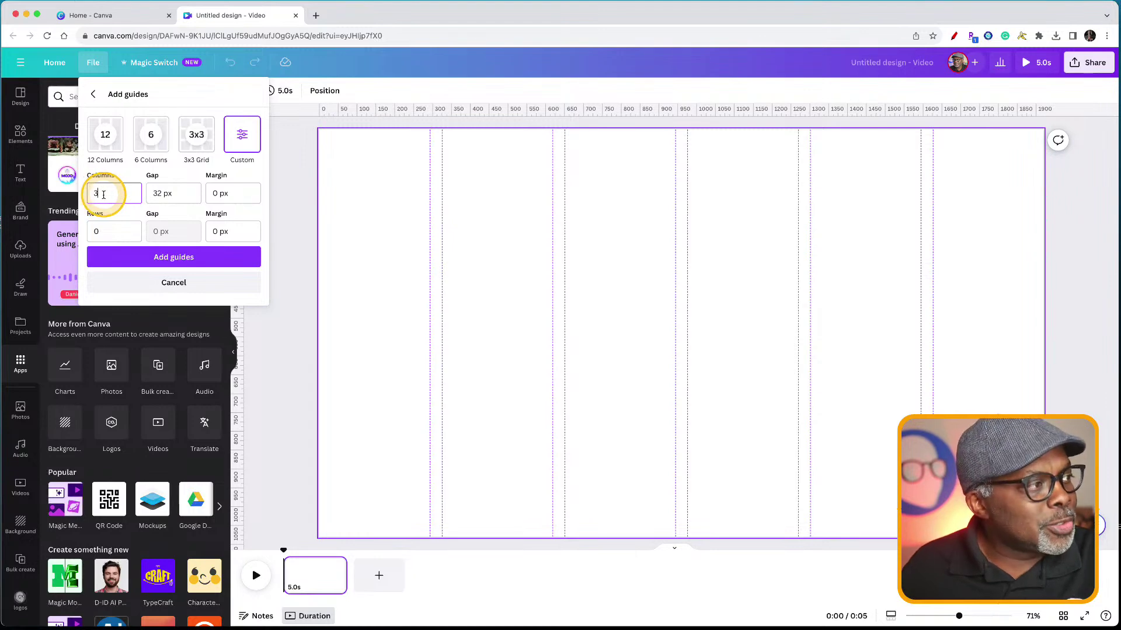
double_click(156, 194)
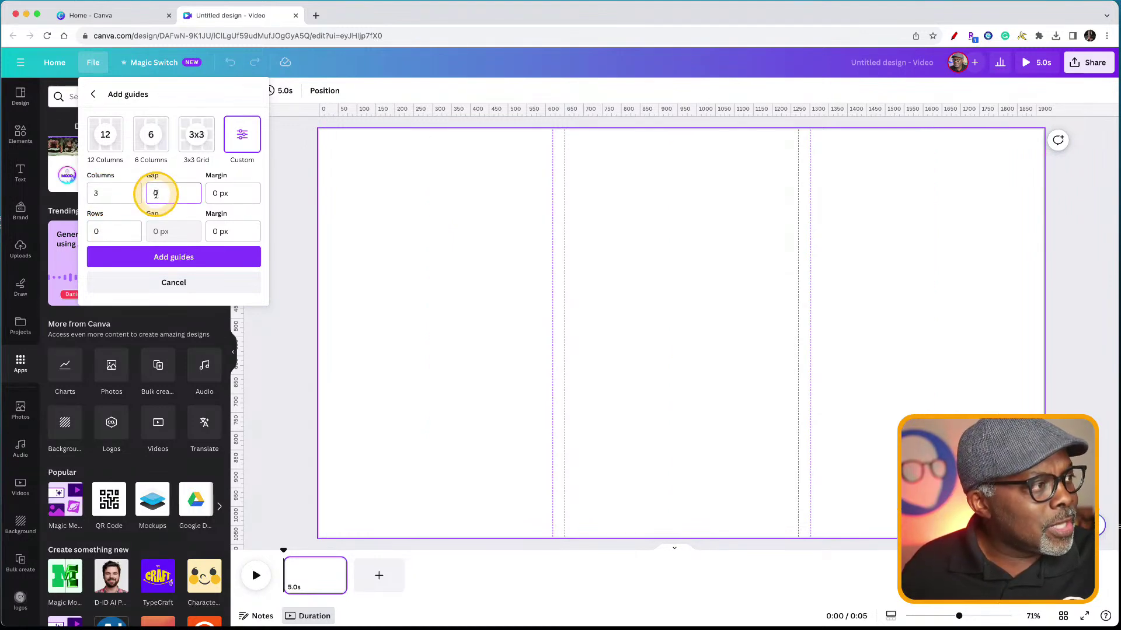
click(161, 260)
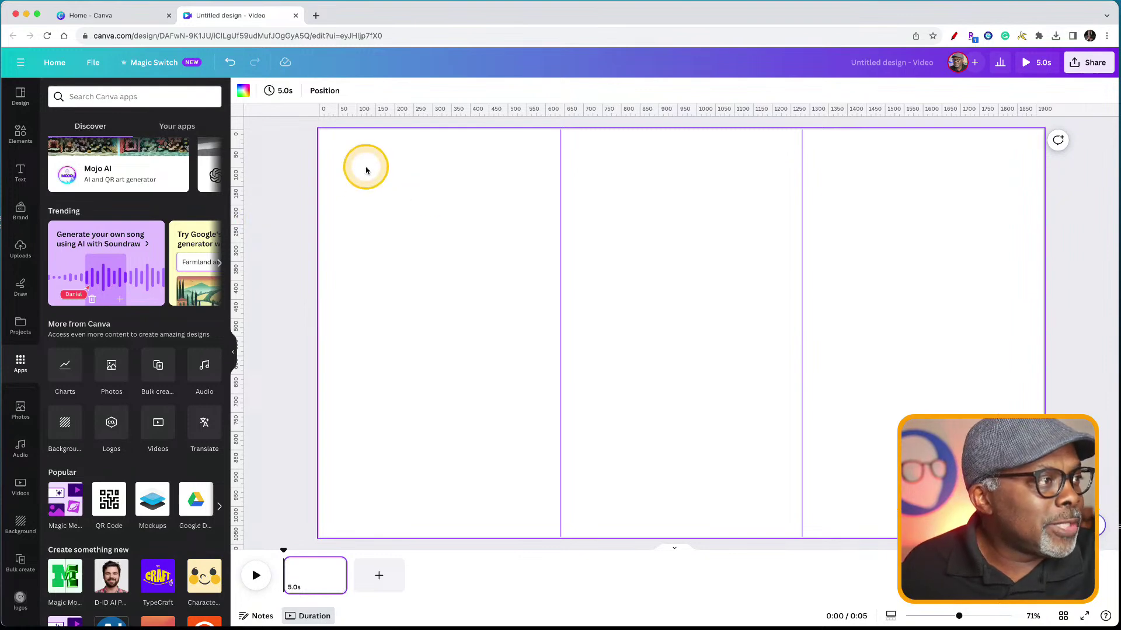
Add custom guides with 3 rows alongside the 3 columns to form a rule-of-thirds grid
click(93, 62)
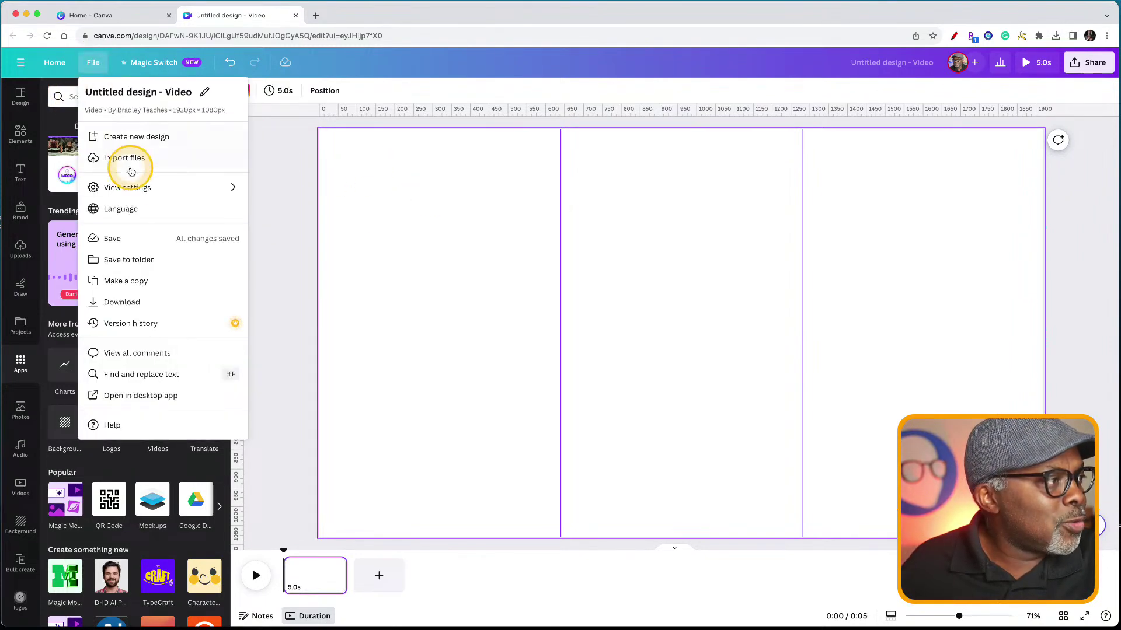
mouse_move(136, 189)
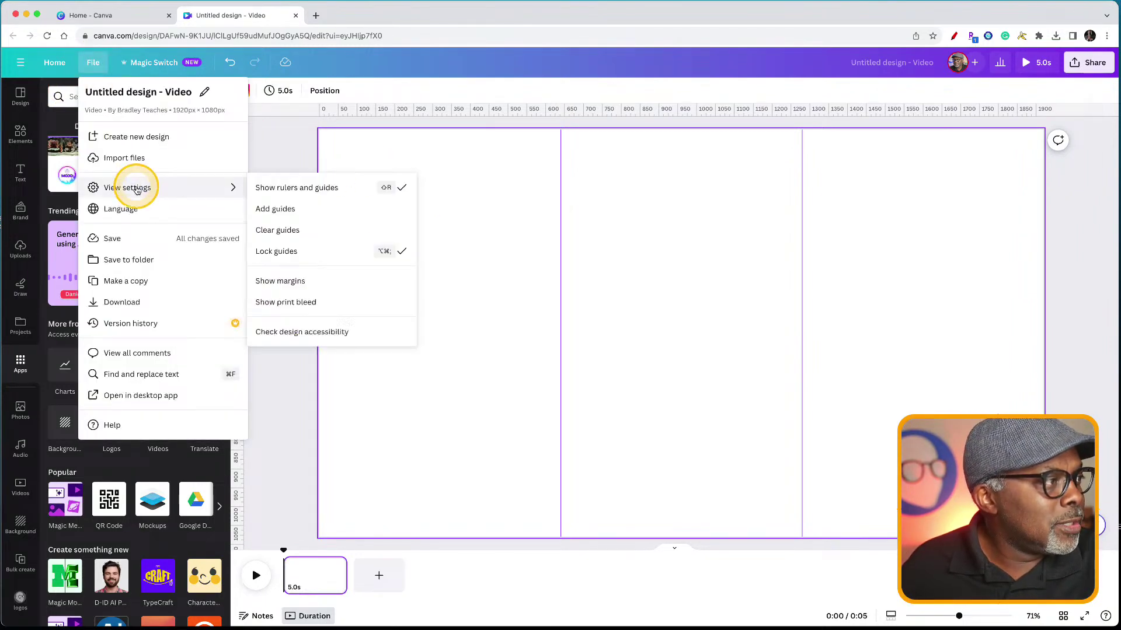
click(264, 210)
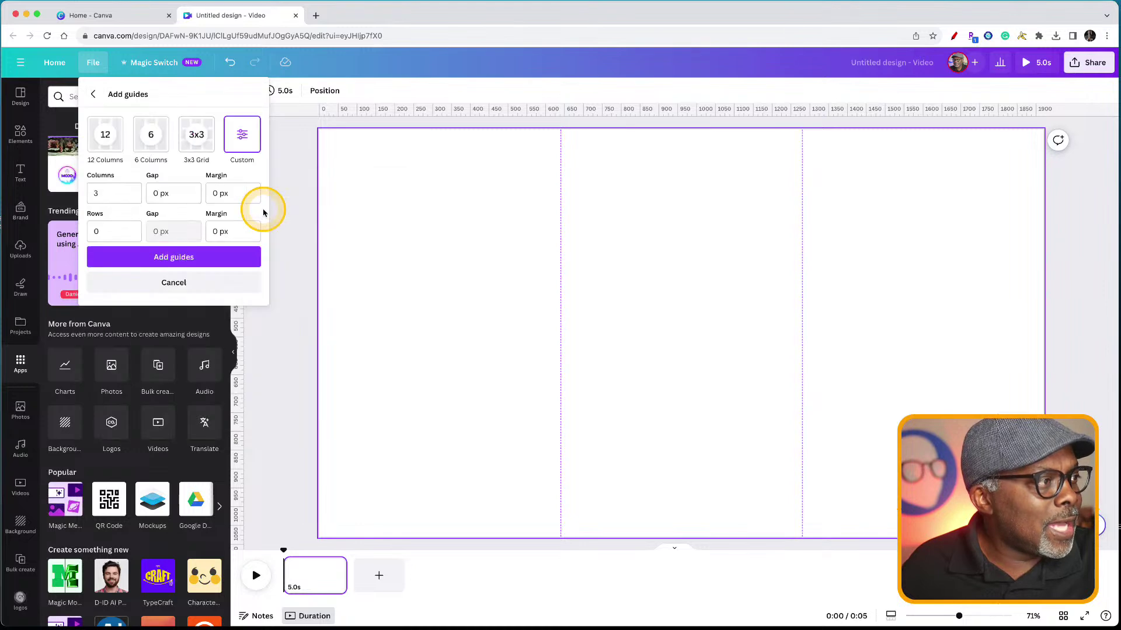
click(244, 140)
click(108, 240)
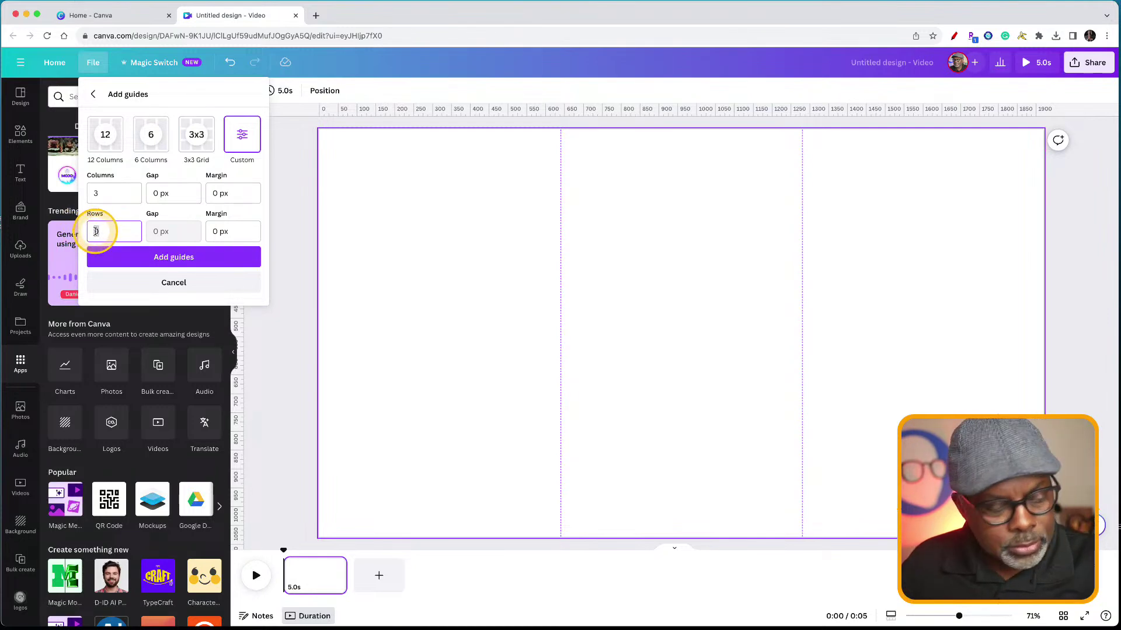
text(3)
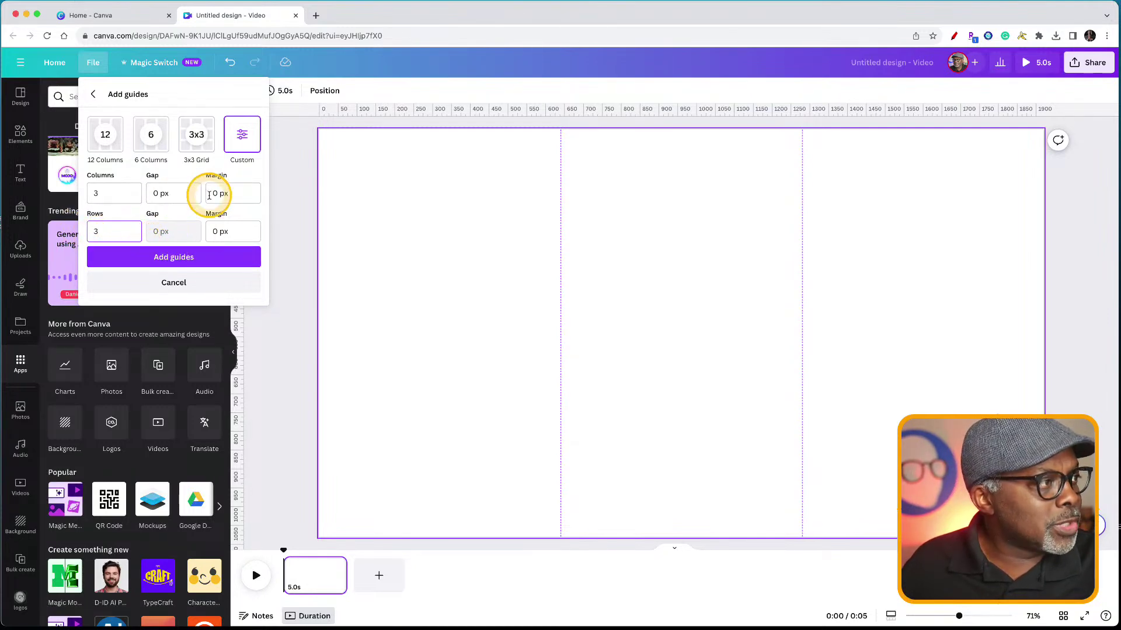
click(165, 258)
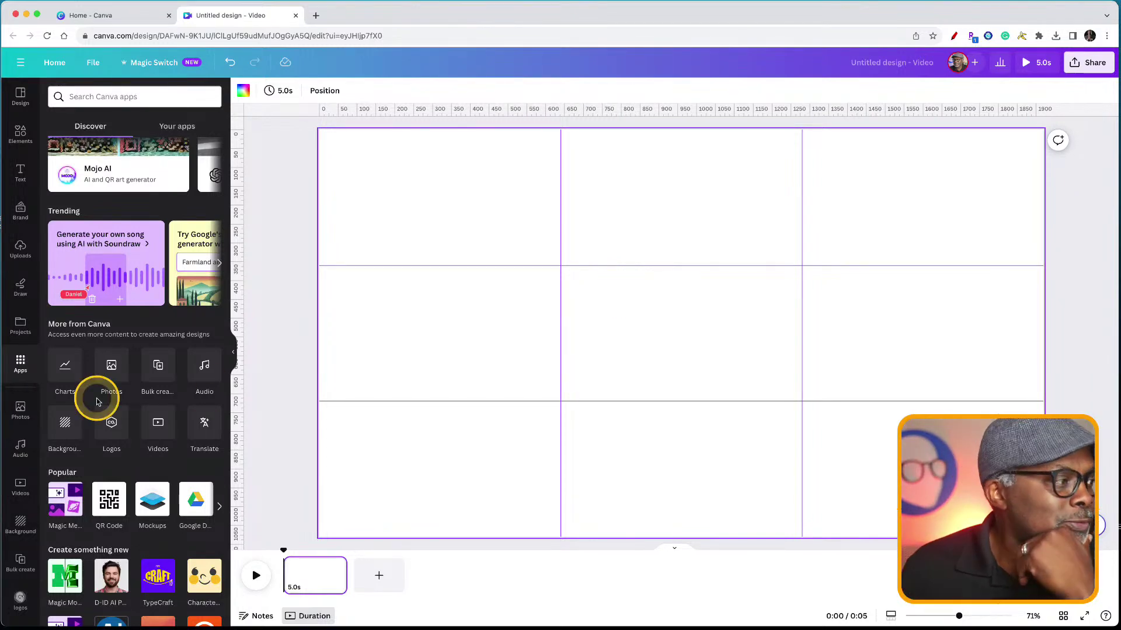
Insert the uploaded portrait photo of the man in a gray cap and navy polo onto the page
click(21, 410)
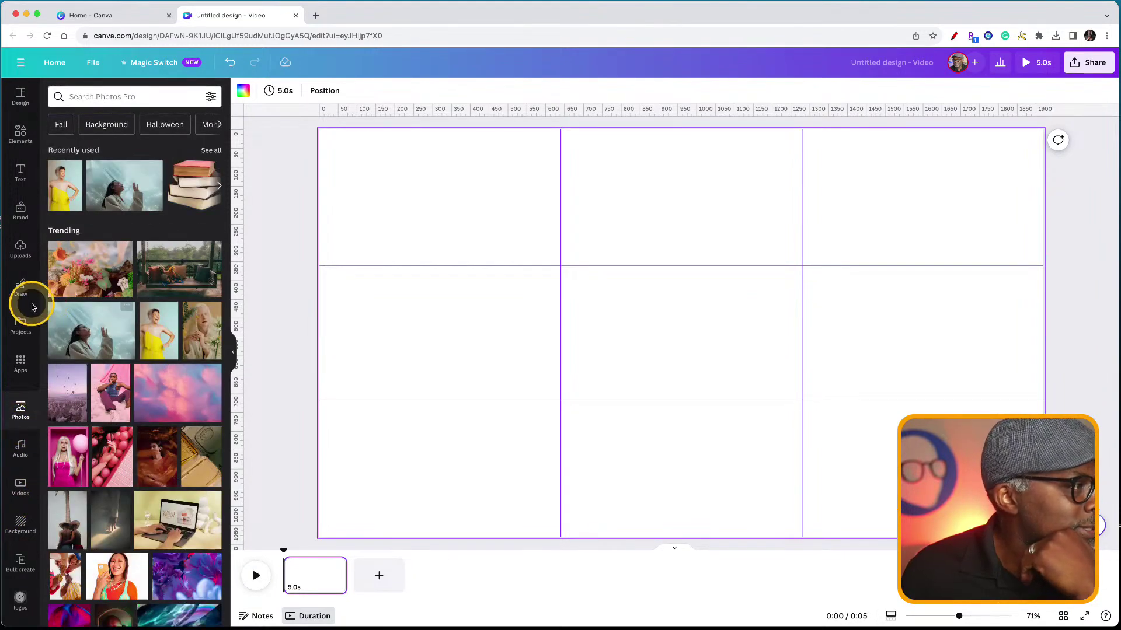
click(20, 248)
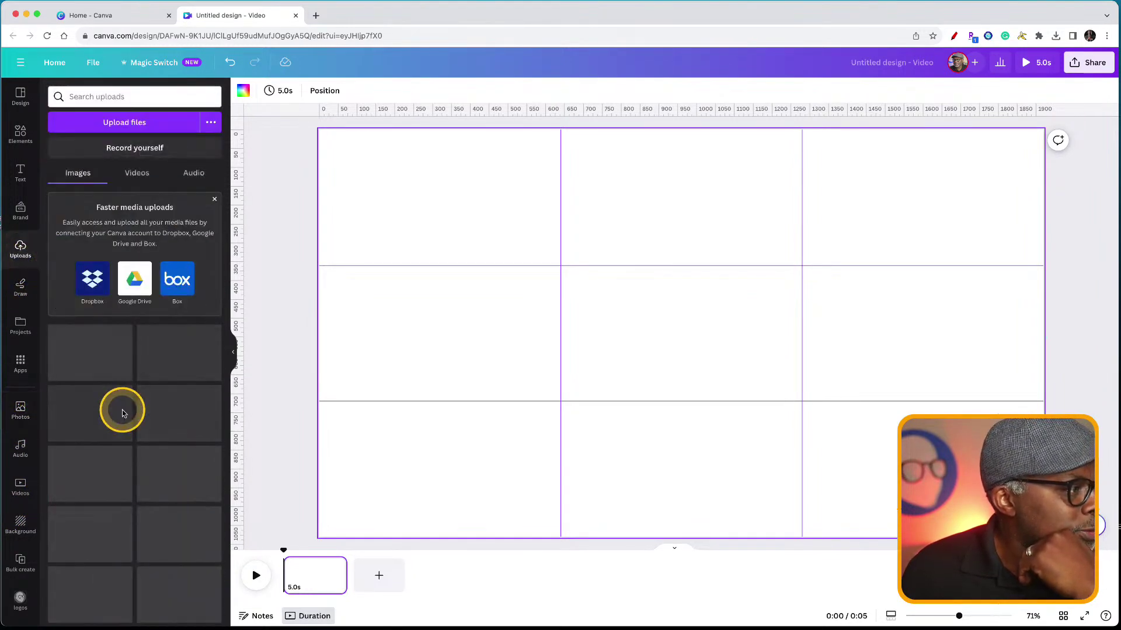
scroll(115, 416, down, 1)
scroll(114, 416, down, 10)
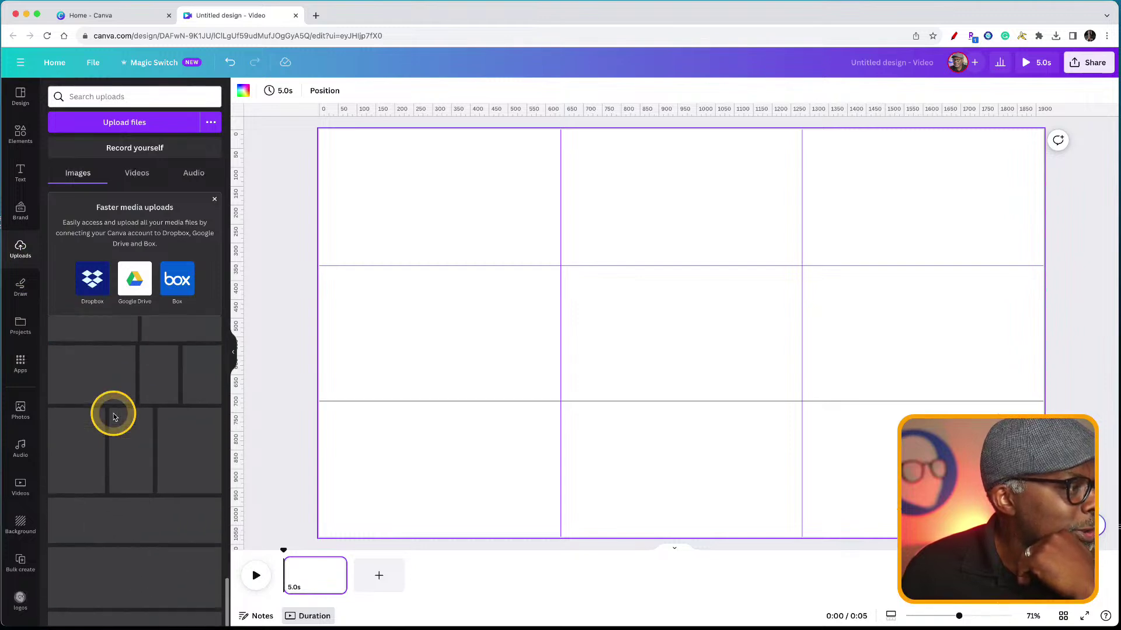
scroll(115, 416, down, 10)
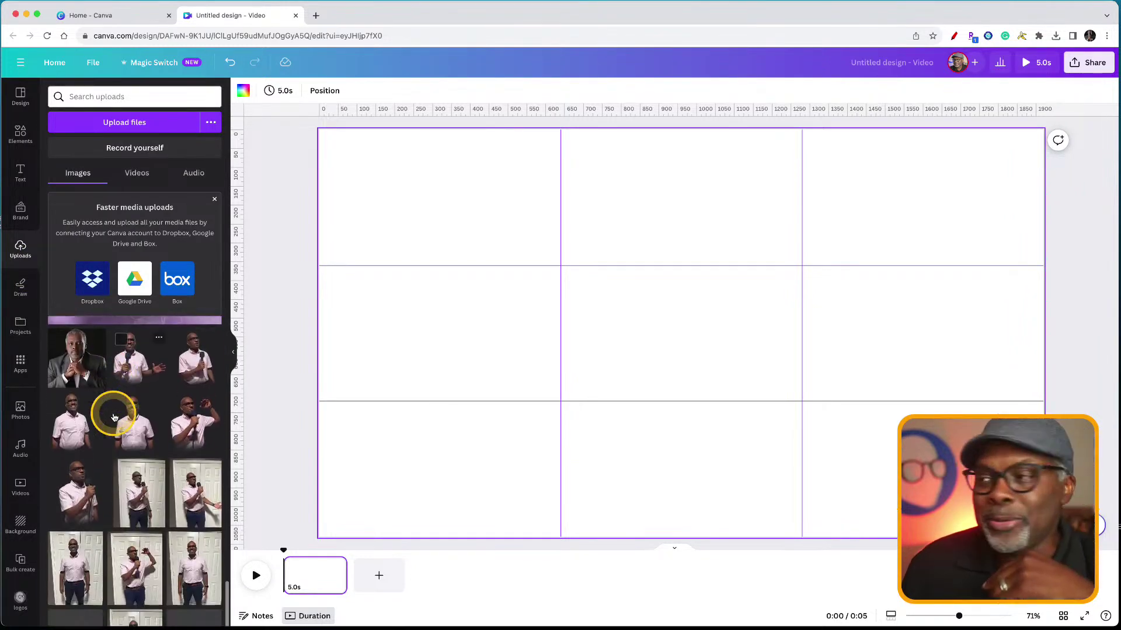
scroll(114, 416, down, 10)
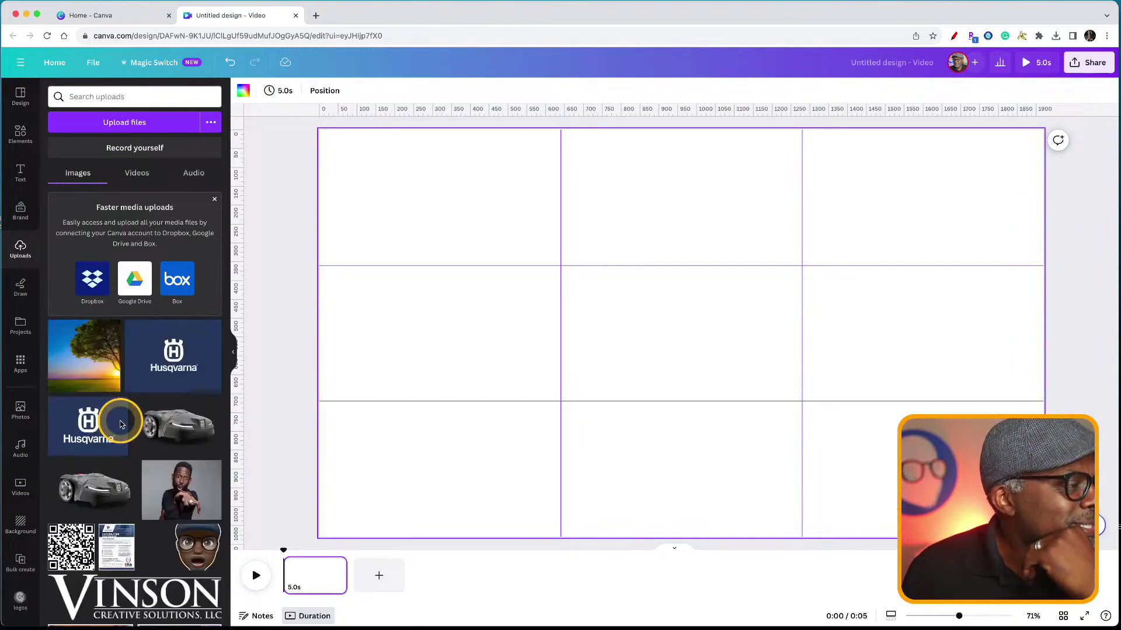
scroll(117, 416, down, 10)
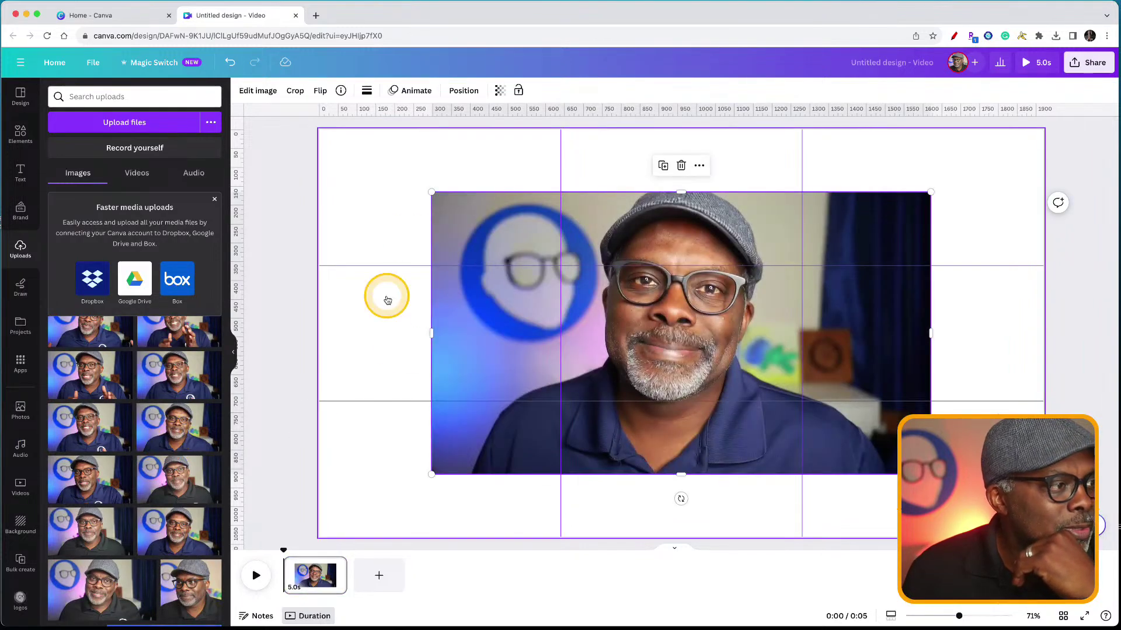
Align the portrait photo with the page's top-left corner and enlarge it to fill the whole page
drag(475, 210, 363, 155)
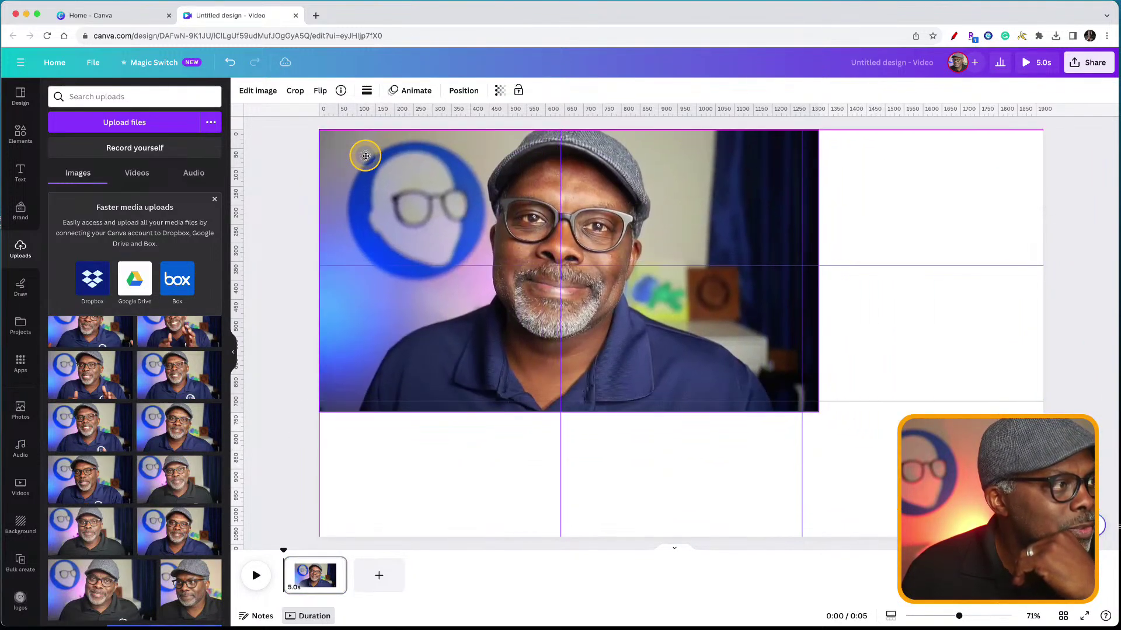
drag(817, 411, 1043, 537)
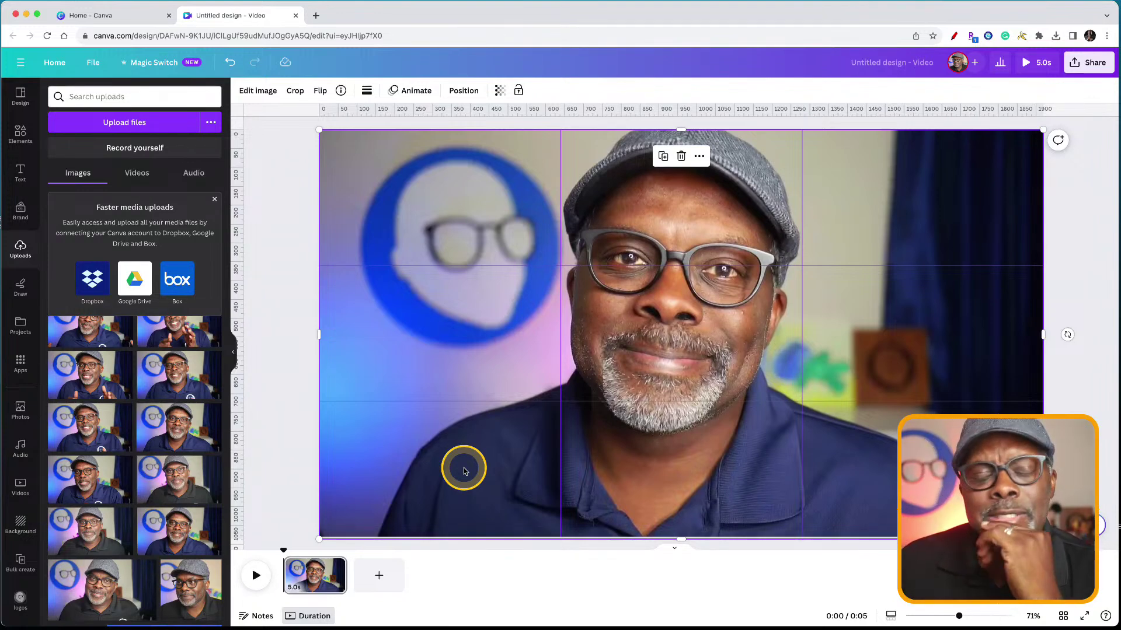
click(278, 419)
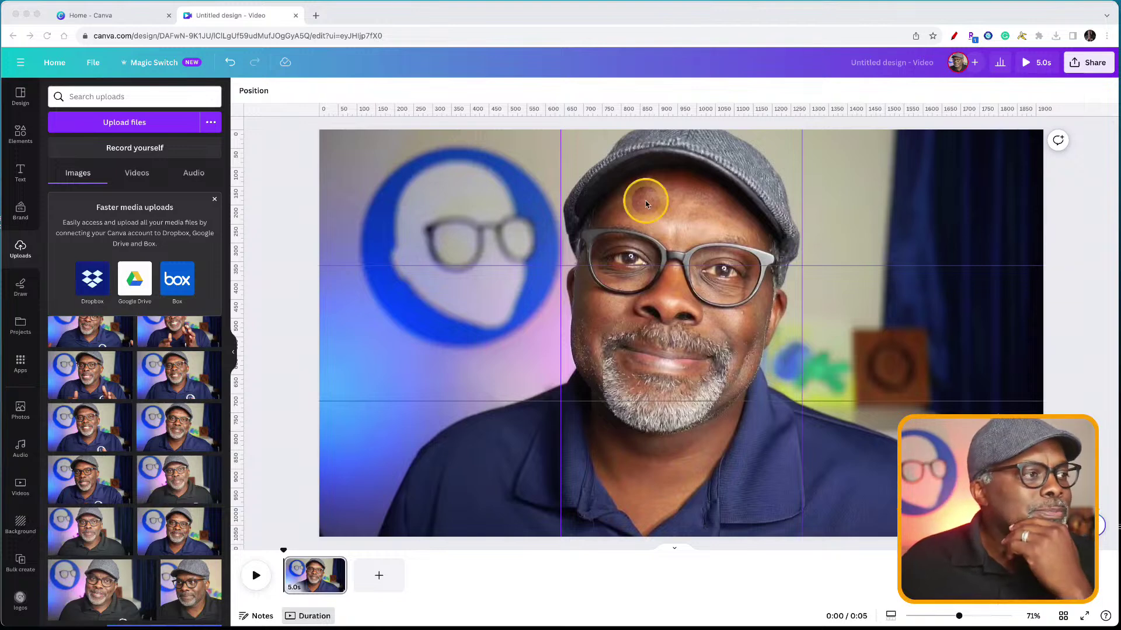
click(292, 268)
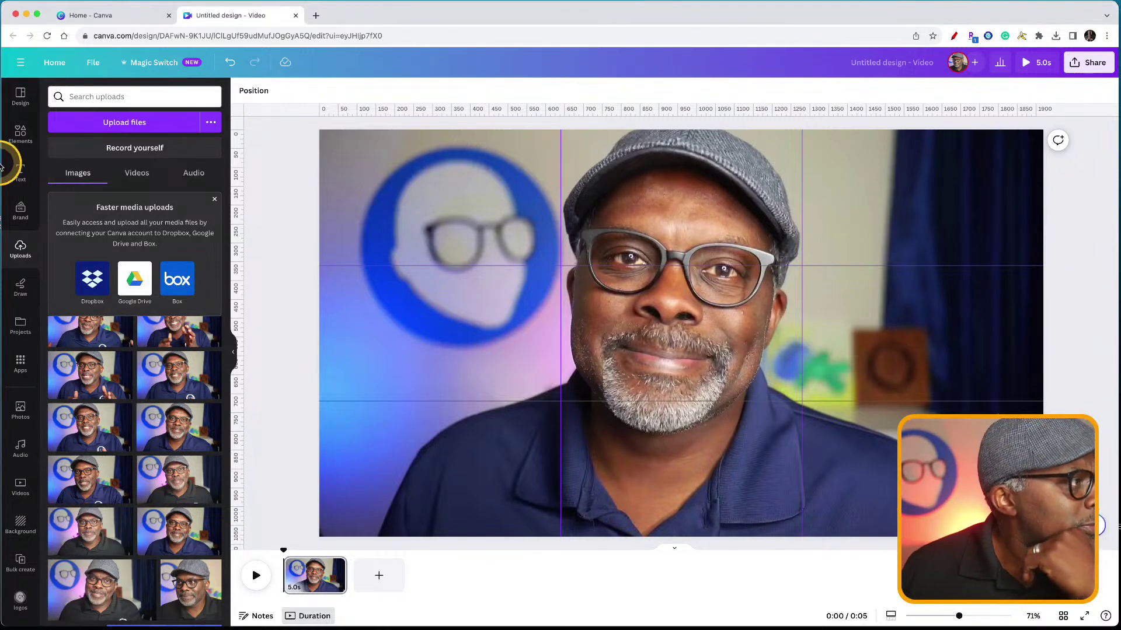
Add a parallelogram and a duplicate of it, placing one over the photo's lower-left area and the other over its right side
click(20, 134)
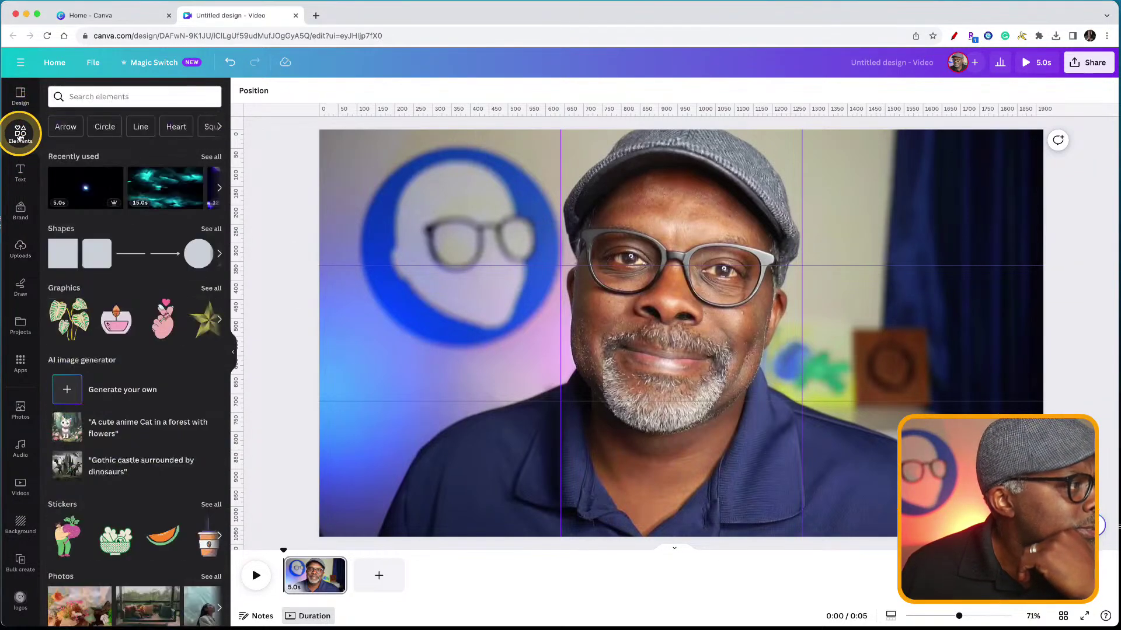
click(209, 230)
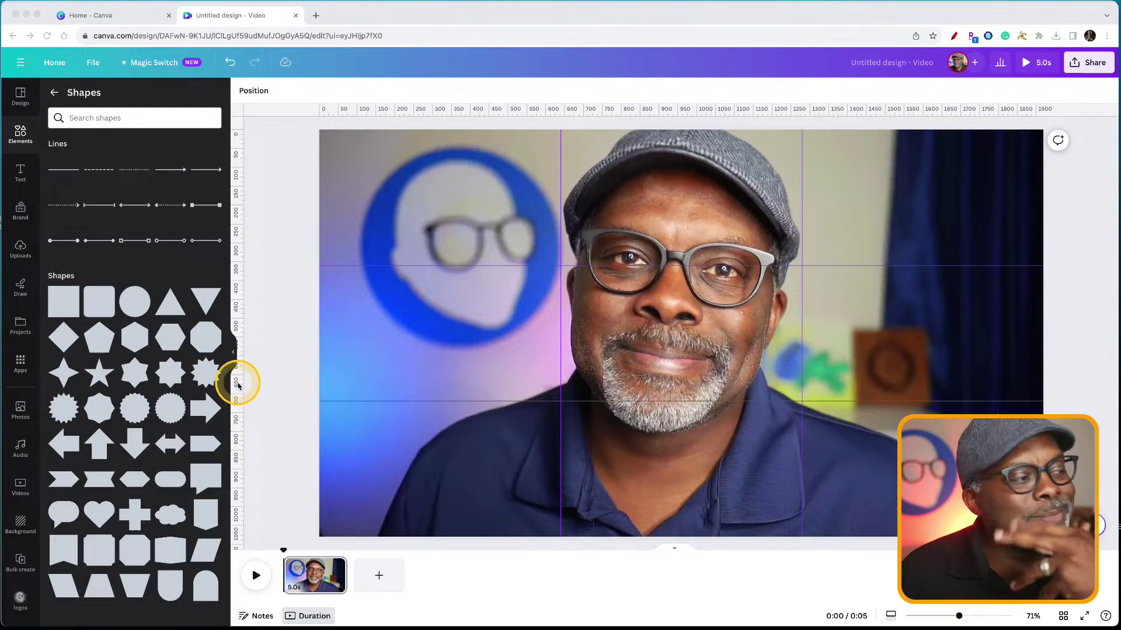
click(207, 556)
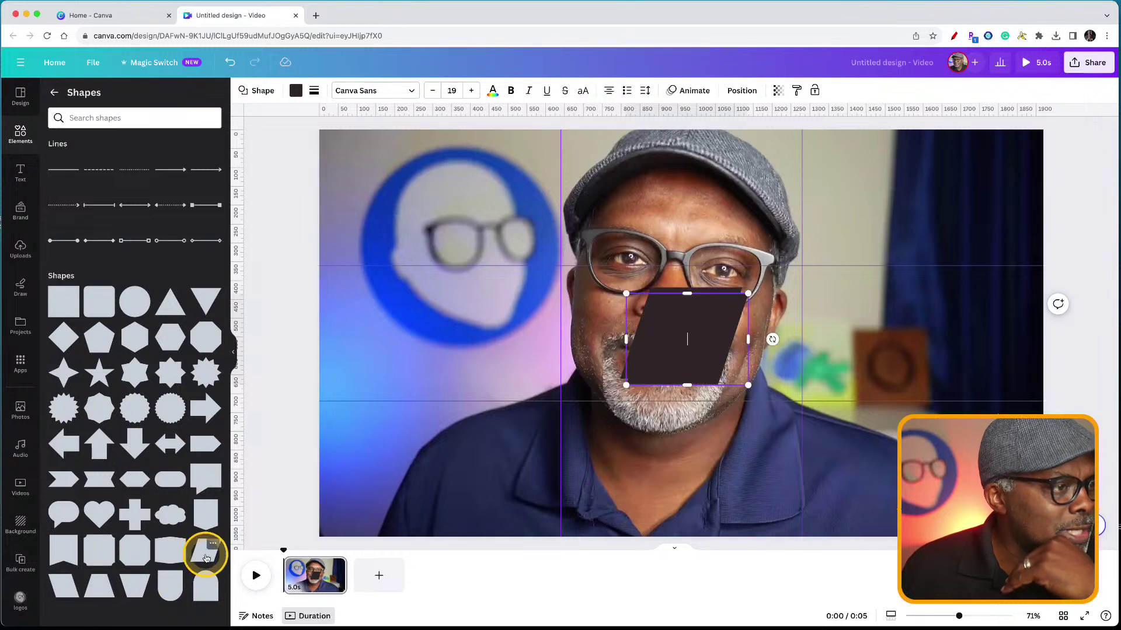
key(ctrl+d)
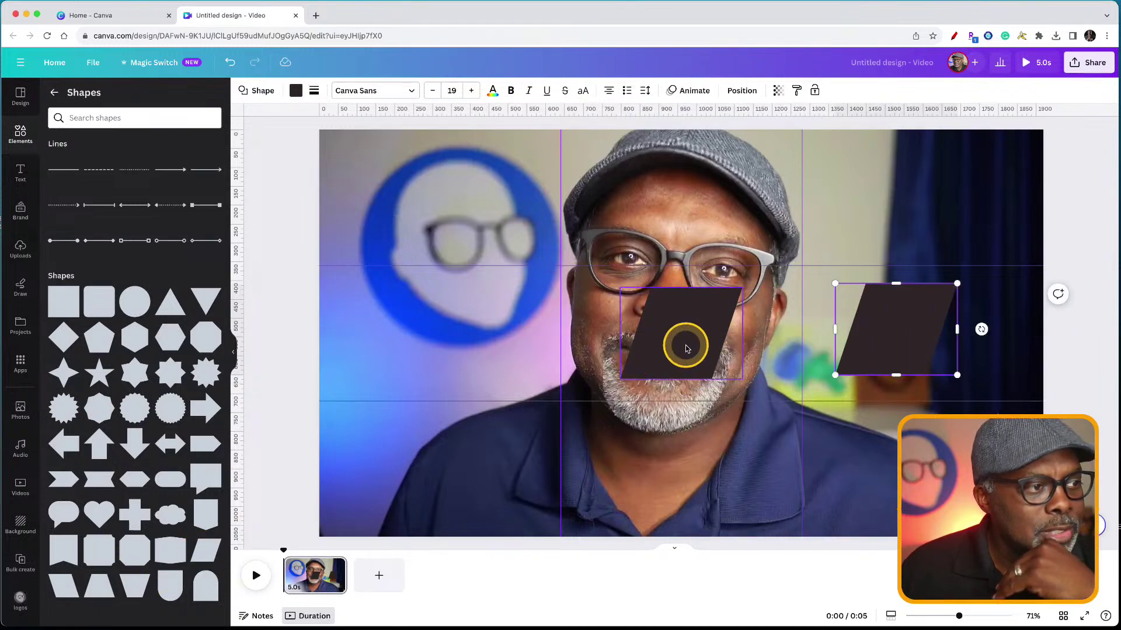
drag(683, 345, 390, 451)
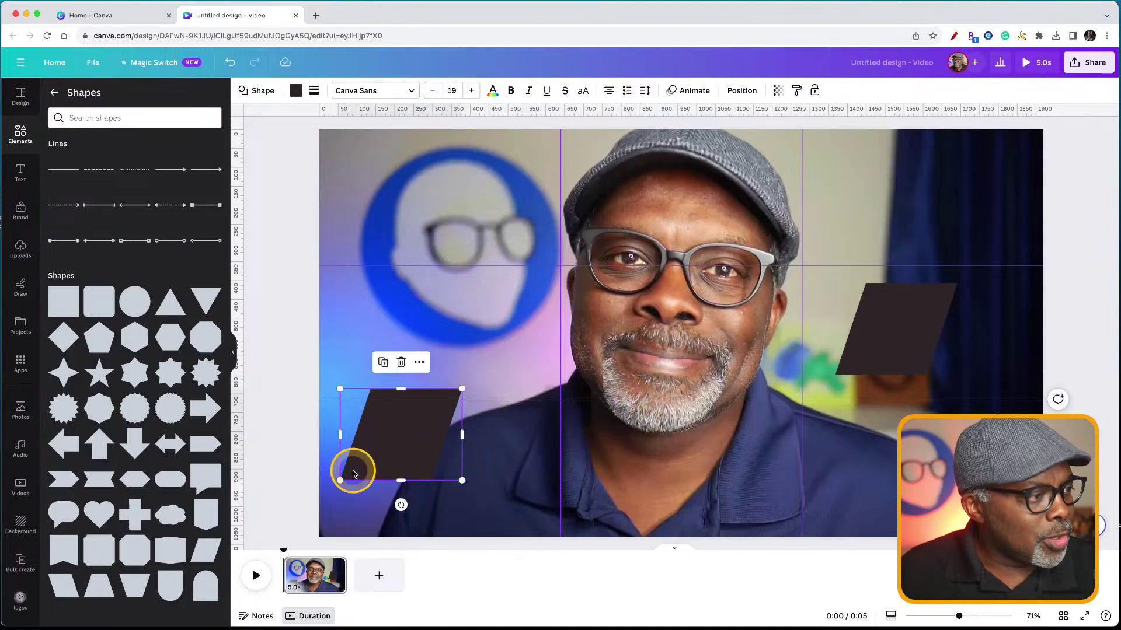
Shrink the lower-left parallelogram and recolor it yellow #ffde59
drag(339, 479, 381, 461)
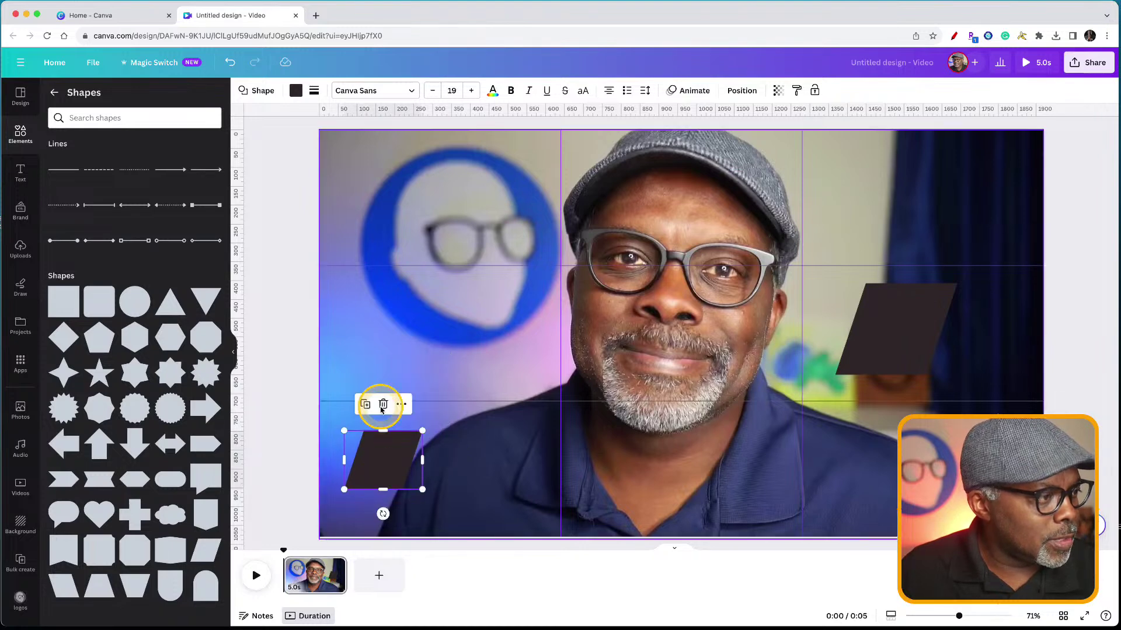
click(300, 97)
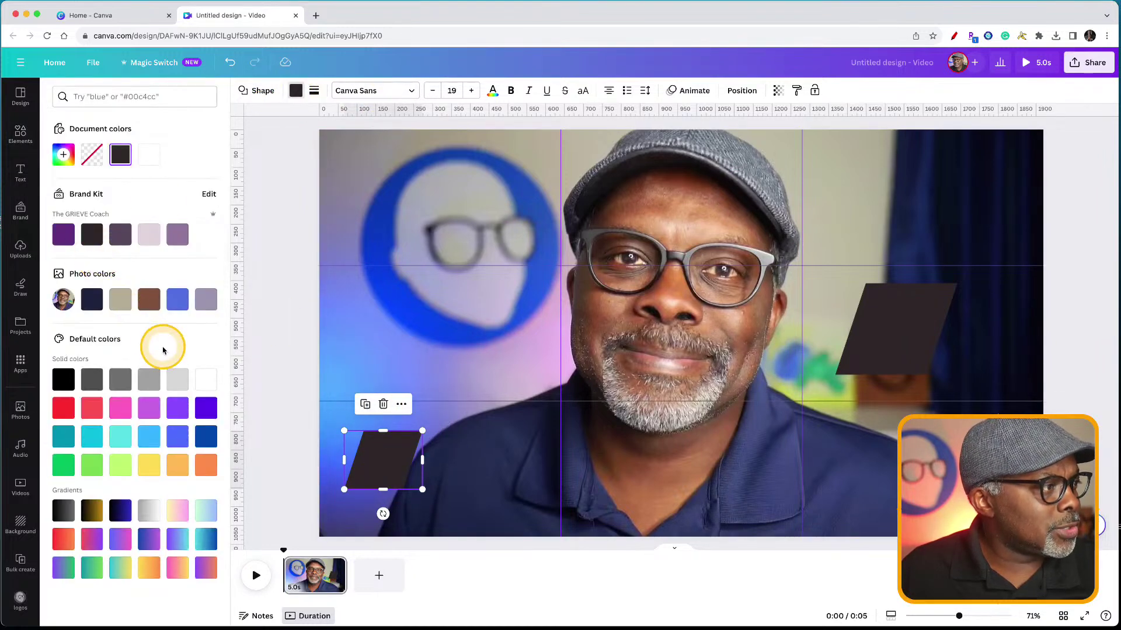
click(177, 300)
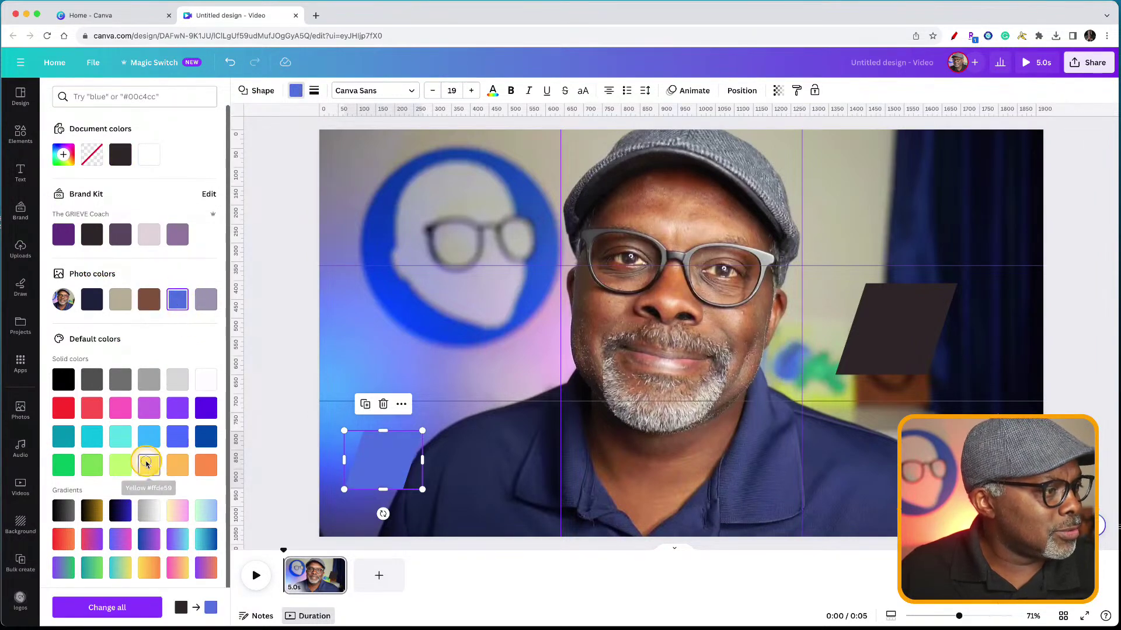
click(149, 465)
key(Escape)
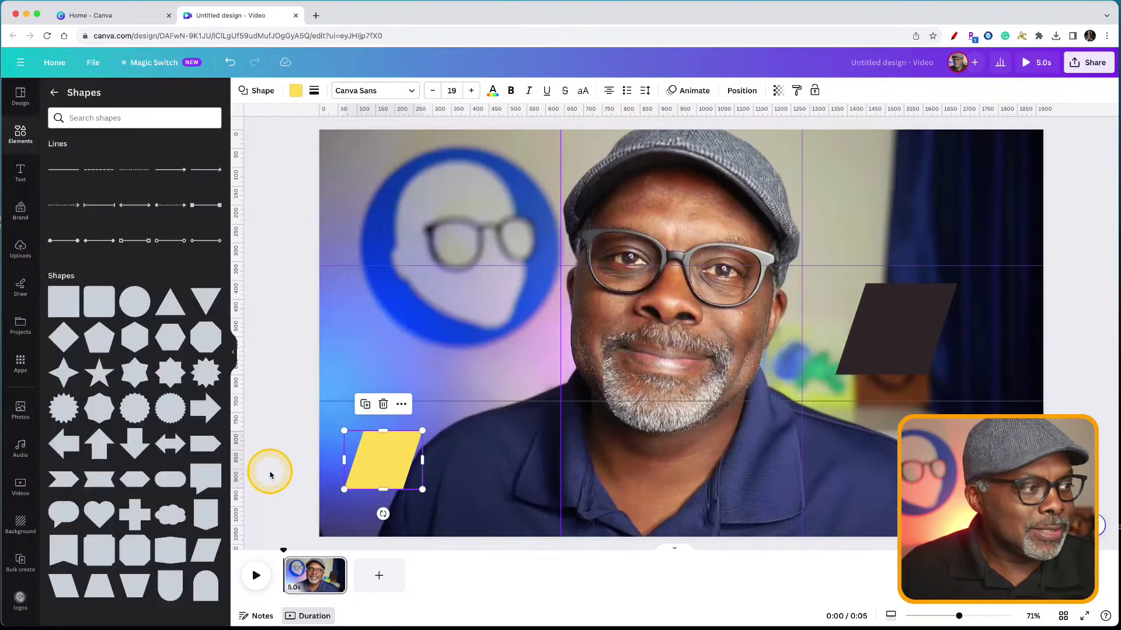
Reshape the dark parallelogram into a long bar about 838 by 114 px and lay it across the yellow parallelogram at the photo's lower left
click(870, 338)
drag(897, 285, 561, 351)
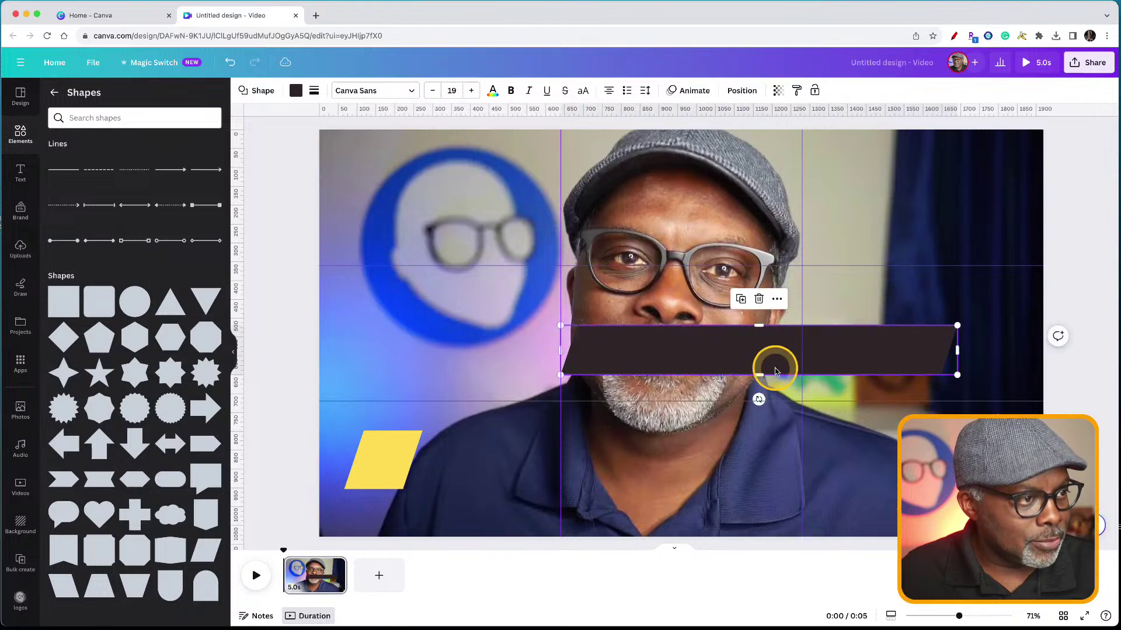
drag(775, 371, 533, 462)
drag(721, 461, 573, 463)
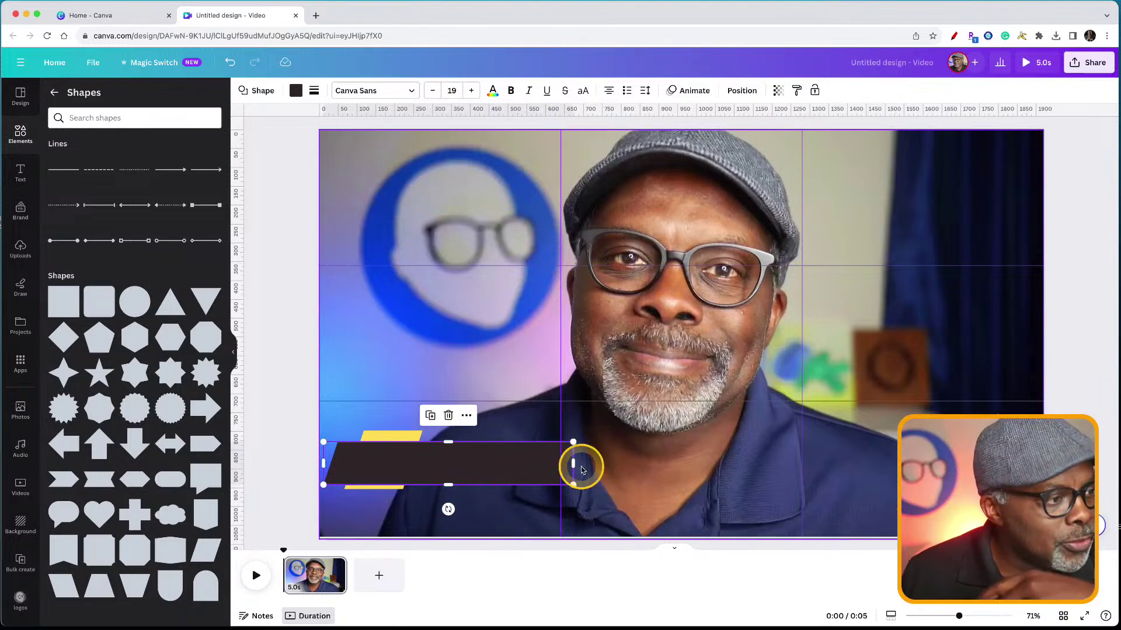
drag(572, 465, 639, 465)
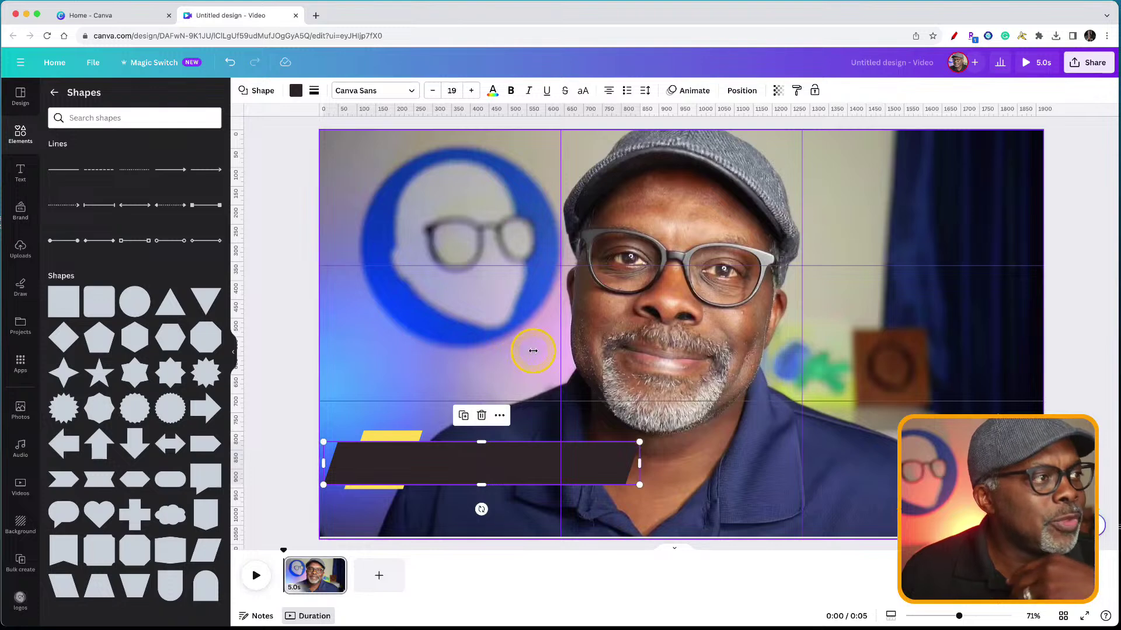
Reorder the layers so the yellow parallelogram sits above the long dark bar
click(740, 91)
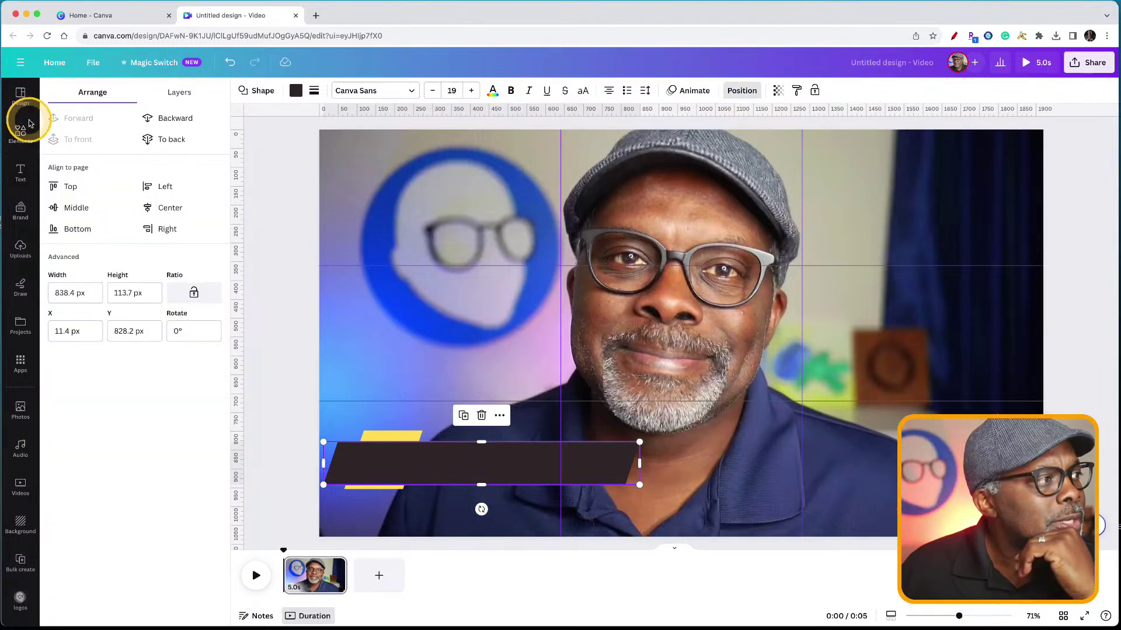
click(178, 97)
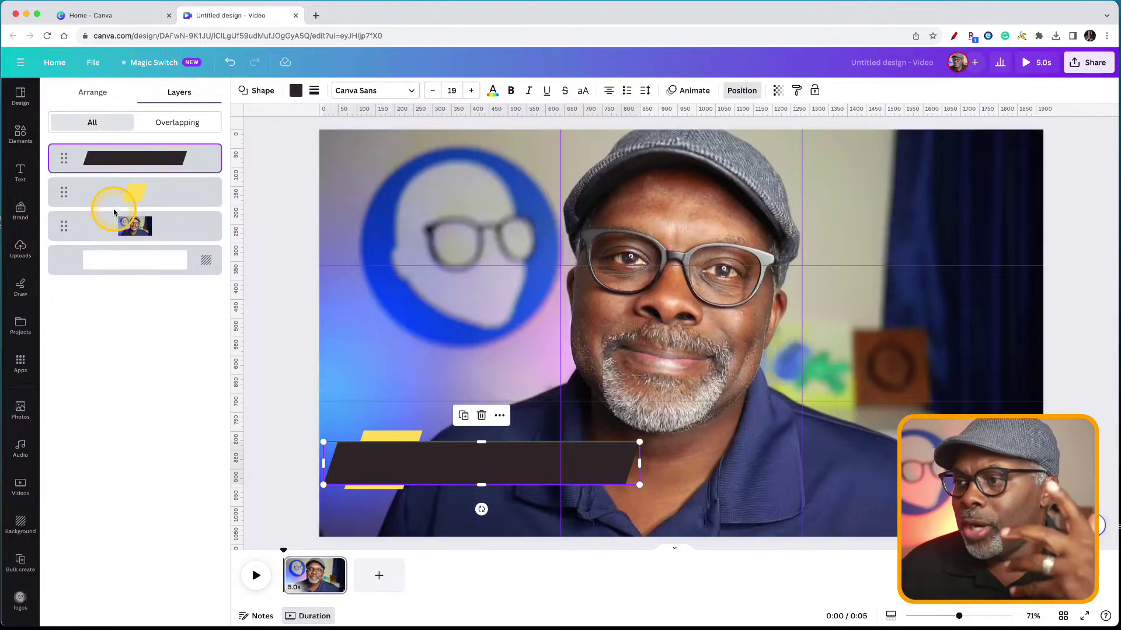
drag(138, 188, 138, 153)
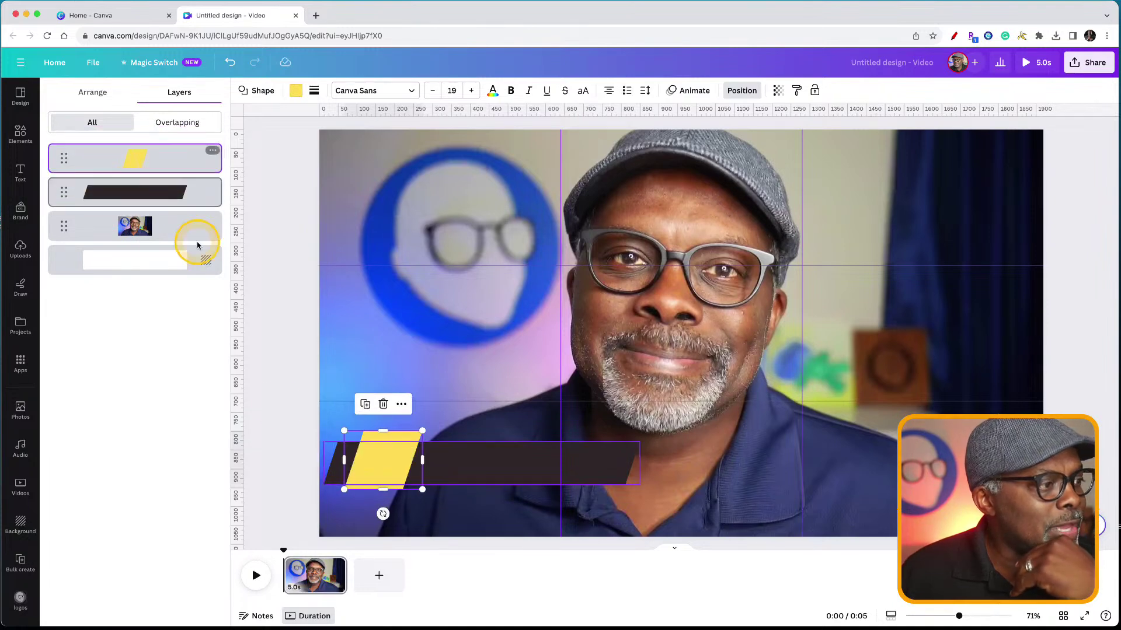
Shrink the long dark bar slightly and center it vertically on the yellow parallelogram
click(530, 475)
drag(322, 484, 330, 476)
drag(445, 468, 438, 470)
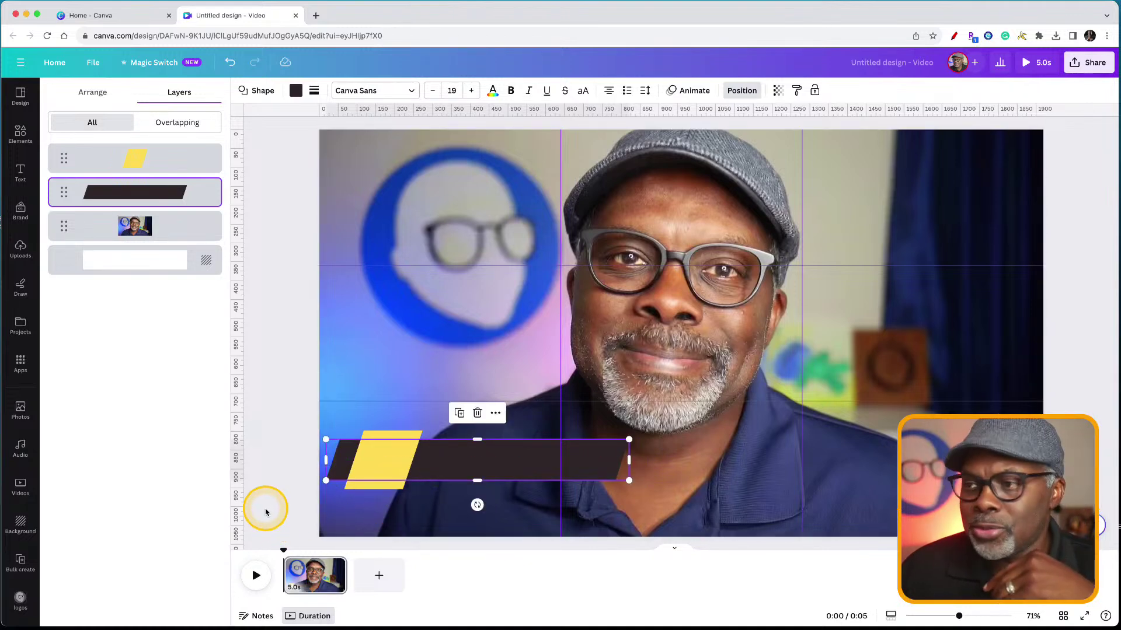
click(281, 357)
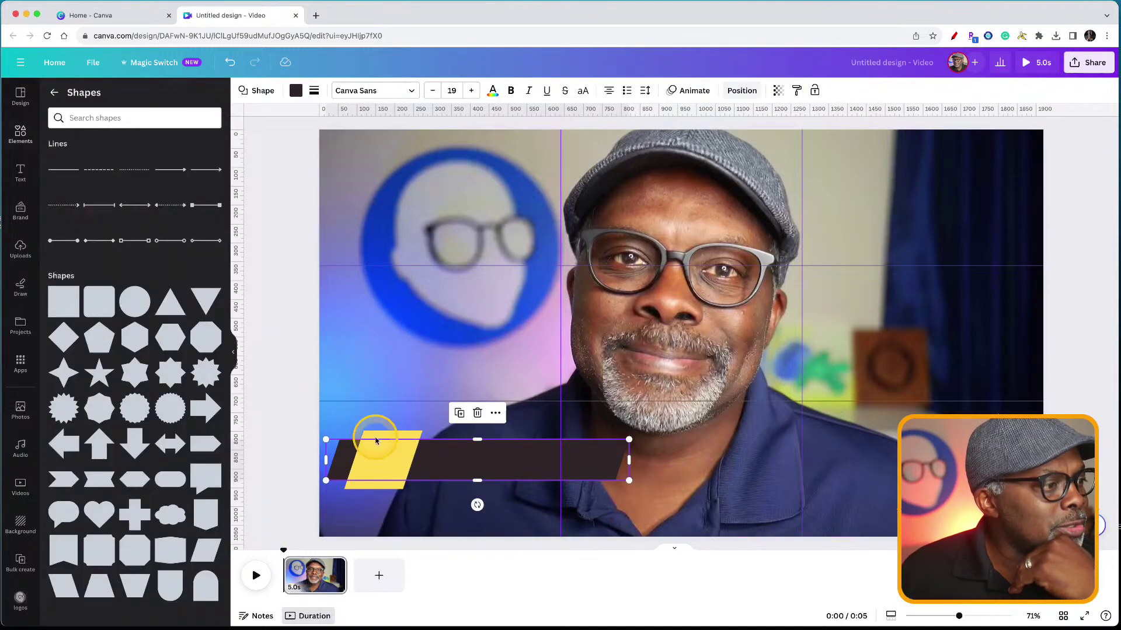
click(495, 463)
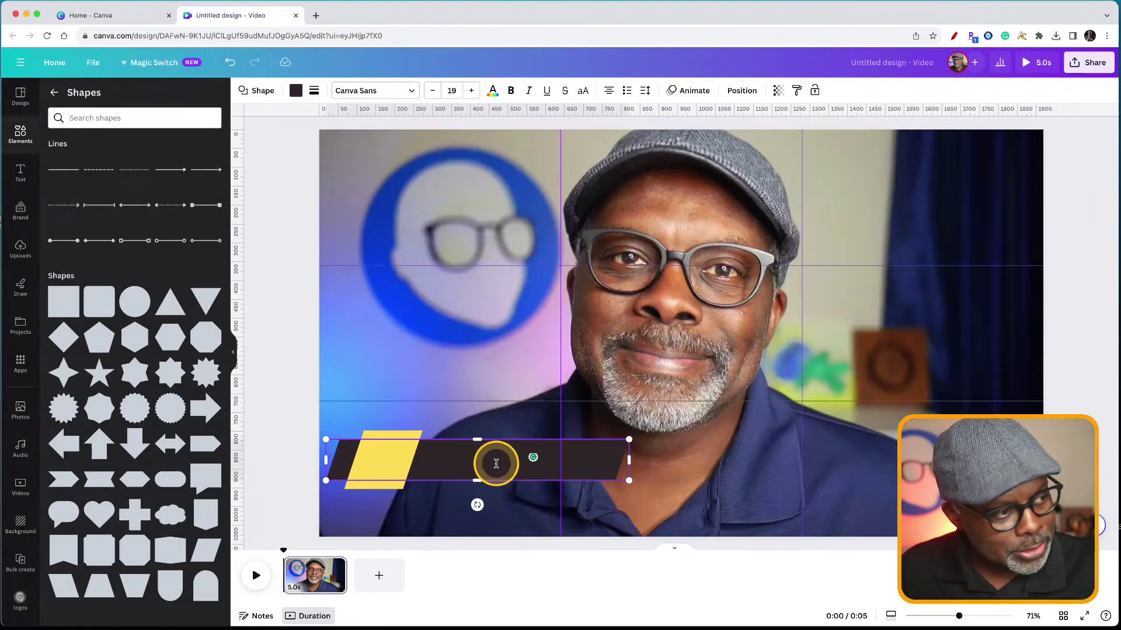
click(543, 397)
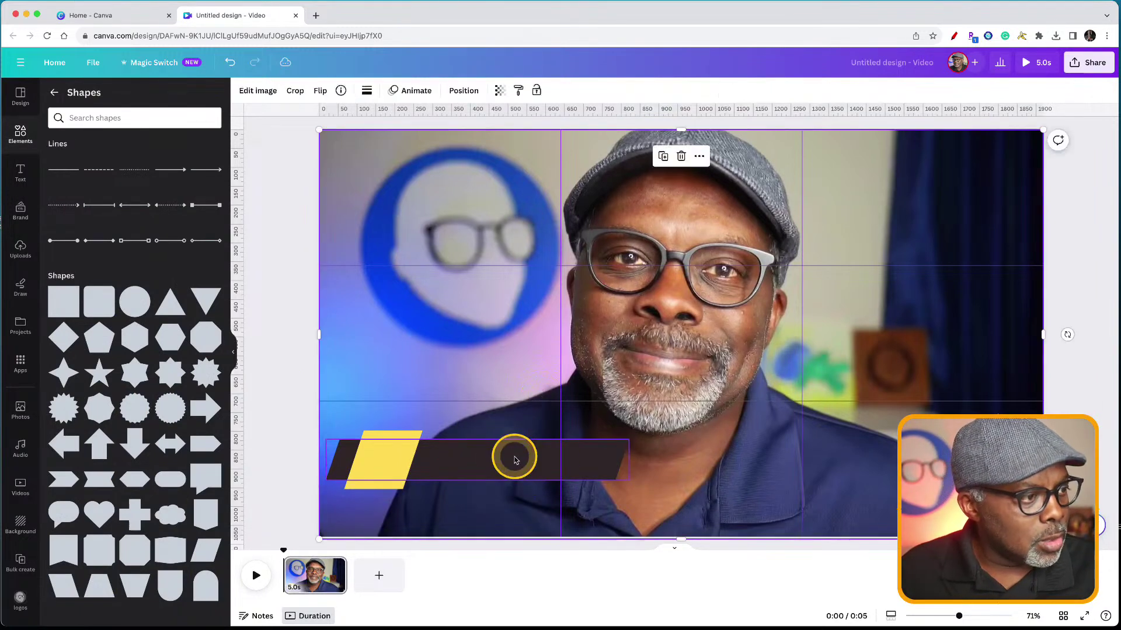
Duplicate the long dark bar, shrink the copy to about 478 by 65 px, and place it just below the original
click(518, 467)
key(ctrl+d)
drag(514, 464, 645, 320)
drag(760, 298, 664, 325)
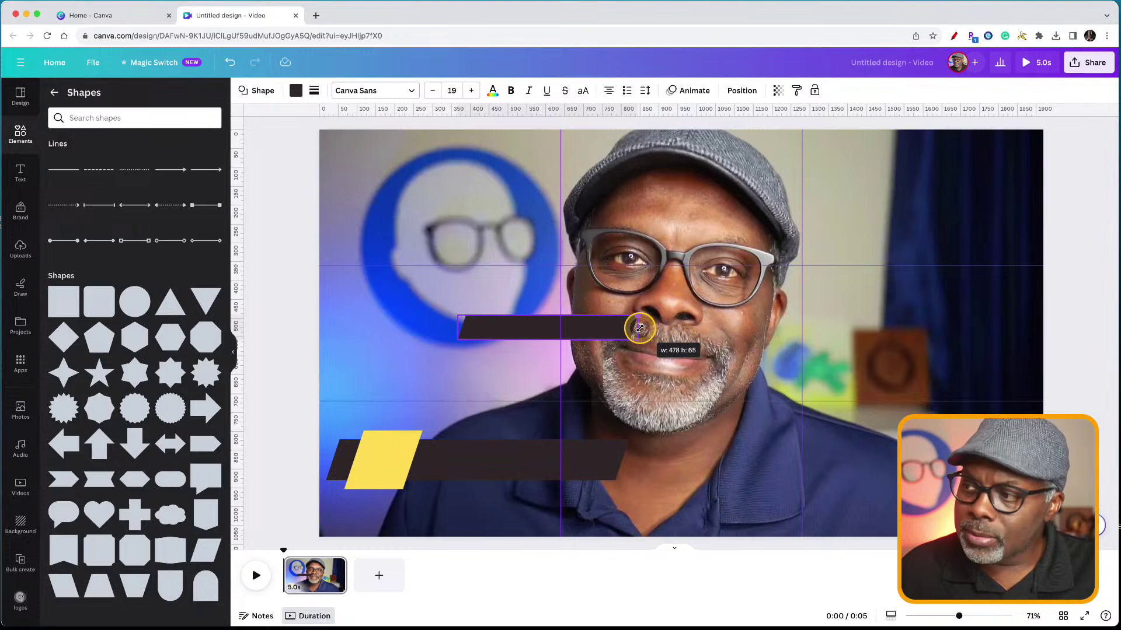
drag(640, 328, 638, 328)
drag(513, 325, 460, 507)
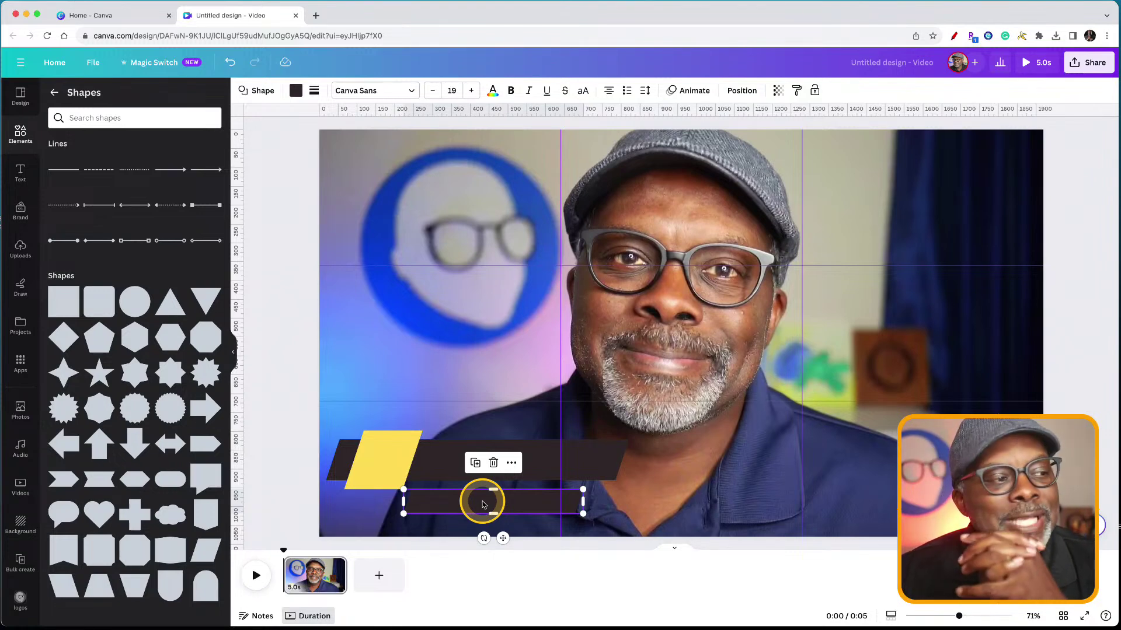
Recolor the long upper bar solid white
click(543, 456)
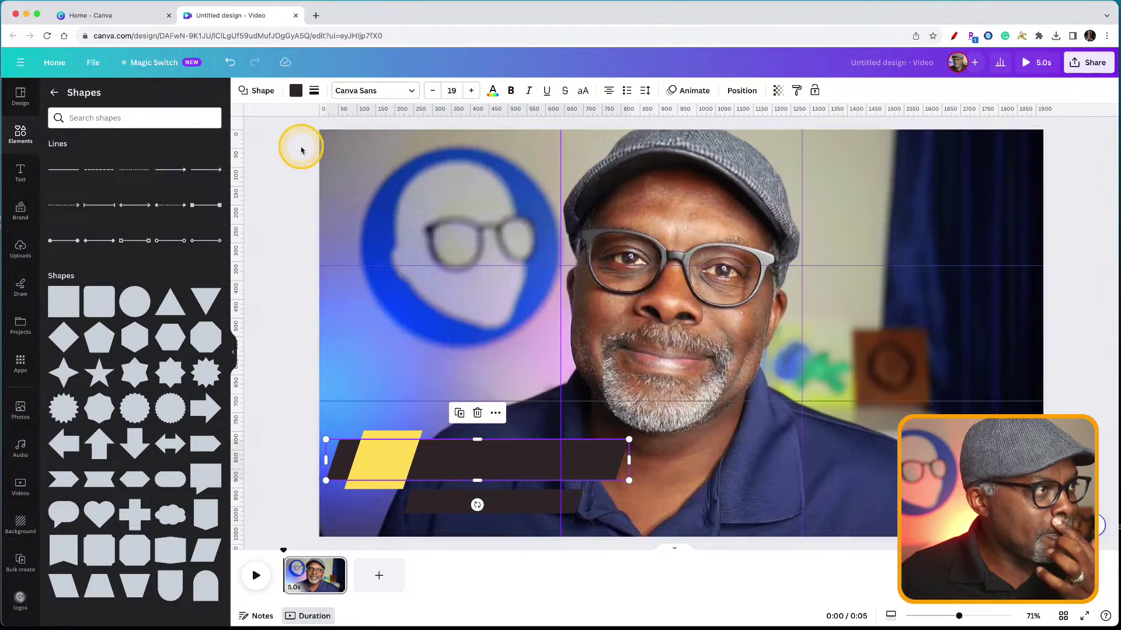
click(295, 90)
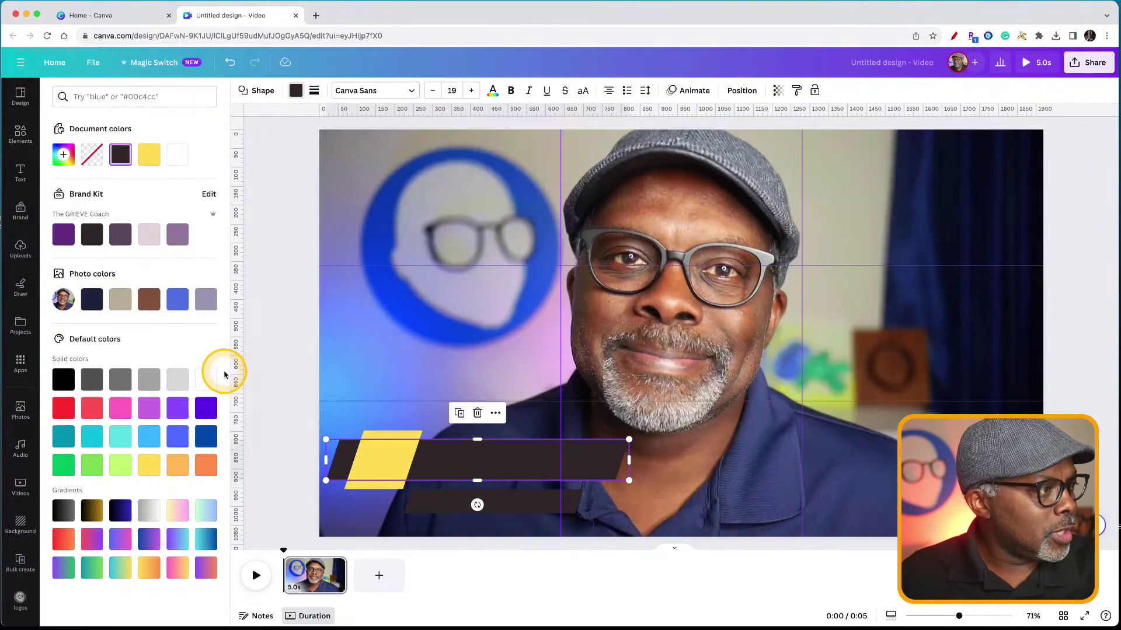
click(206, 380)
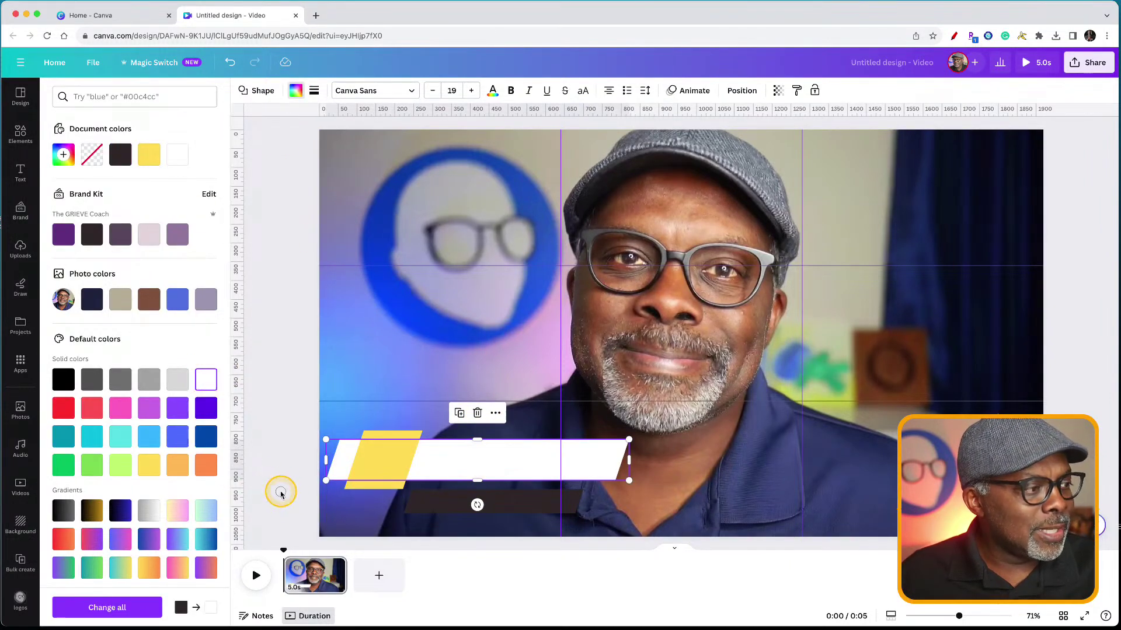
Recolor the small lower bar yellow, then shrink it slightly and keep it just below the white bar
click(519, 512)
click(295, 90)
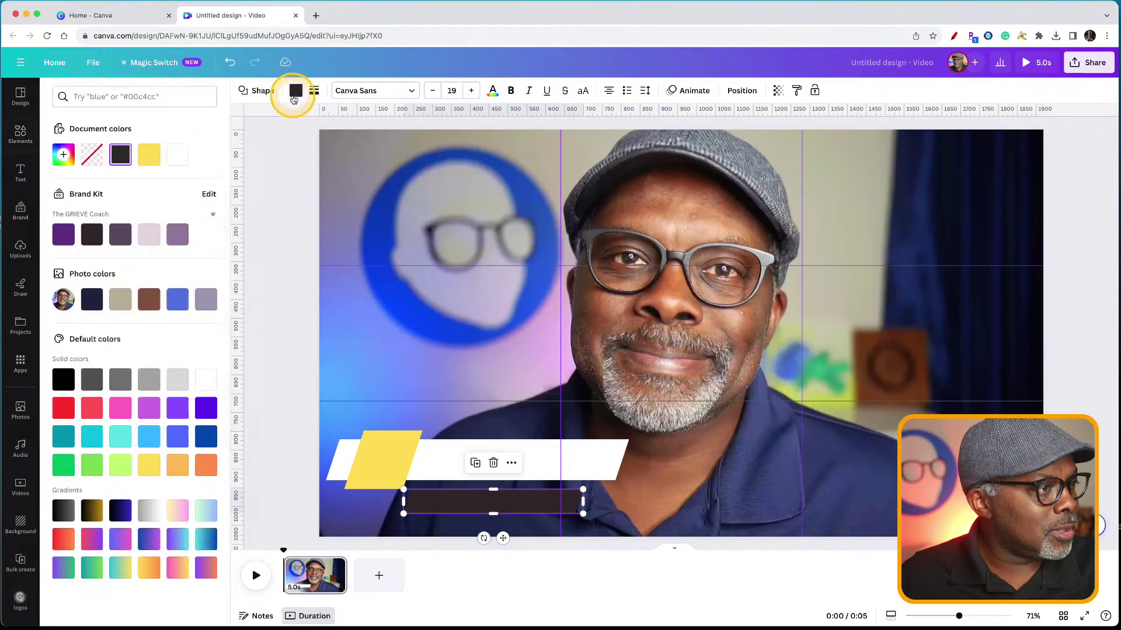
click(149, 465)
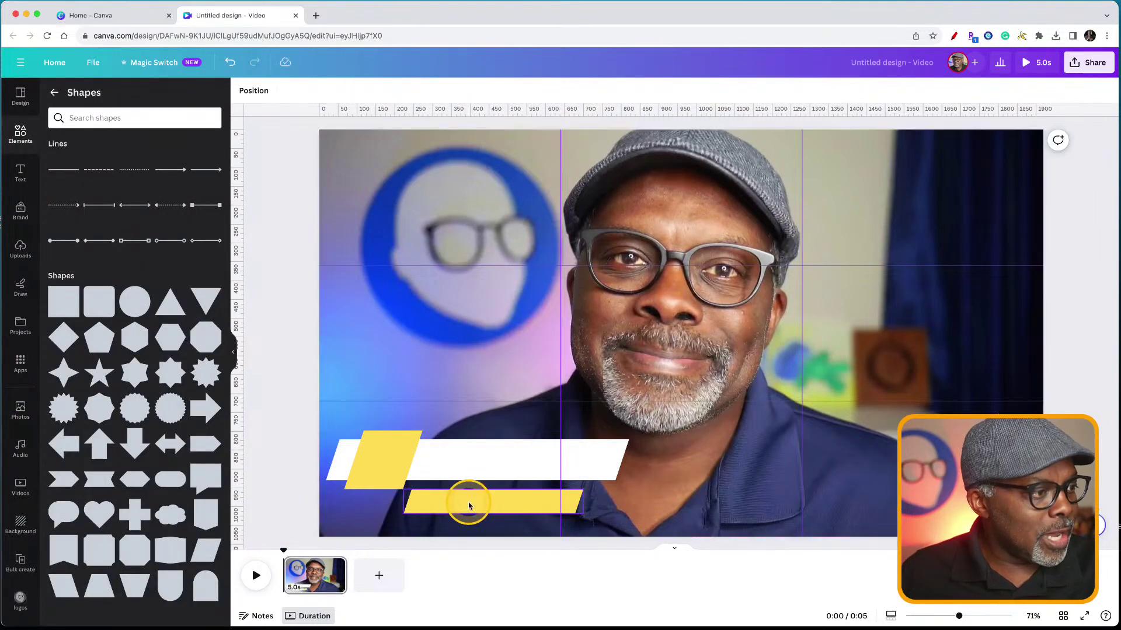
mouse_move(463, 500)
mouse_down()
mouse_move(407, 512)
mouse_move(453, 498)
mouse_up()
click(276, 460)
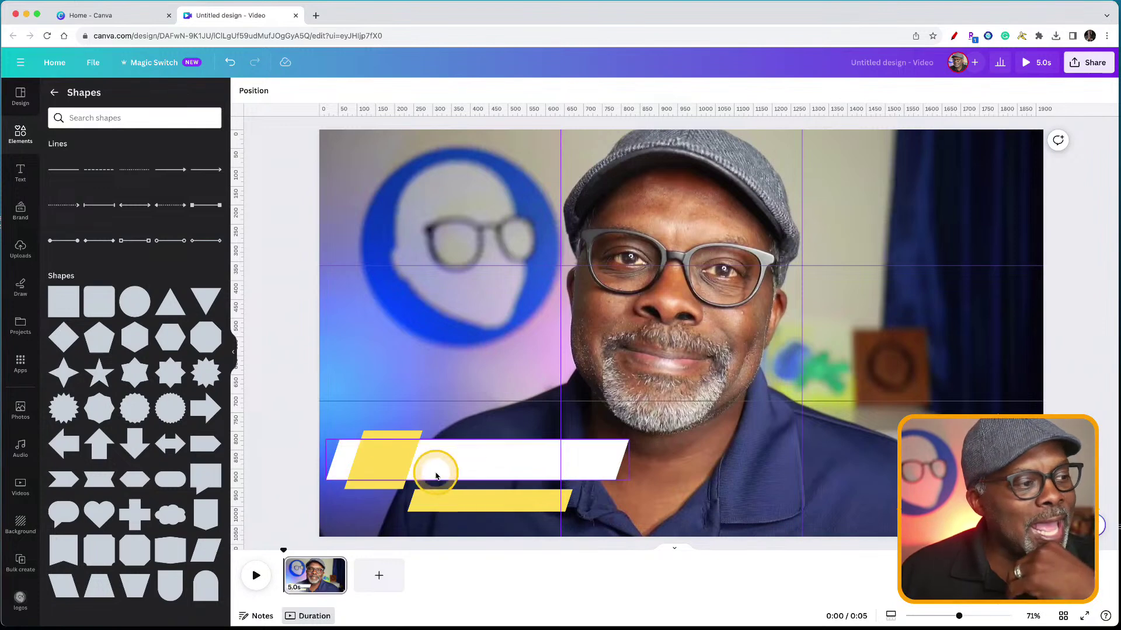
Duplicate the white bar, recolor the copy yellow, and lay it over the white bar shifted slightly to the right
click(489, 465)
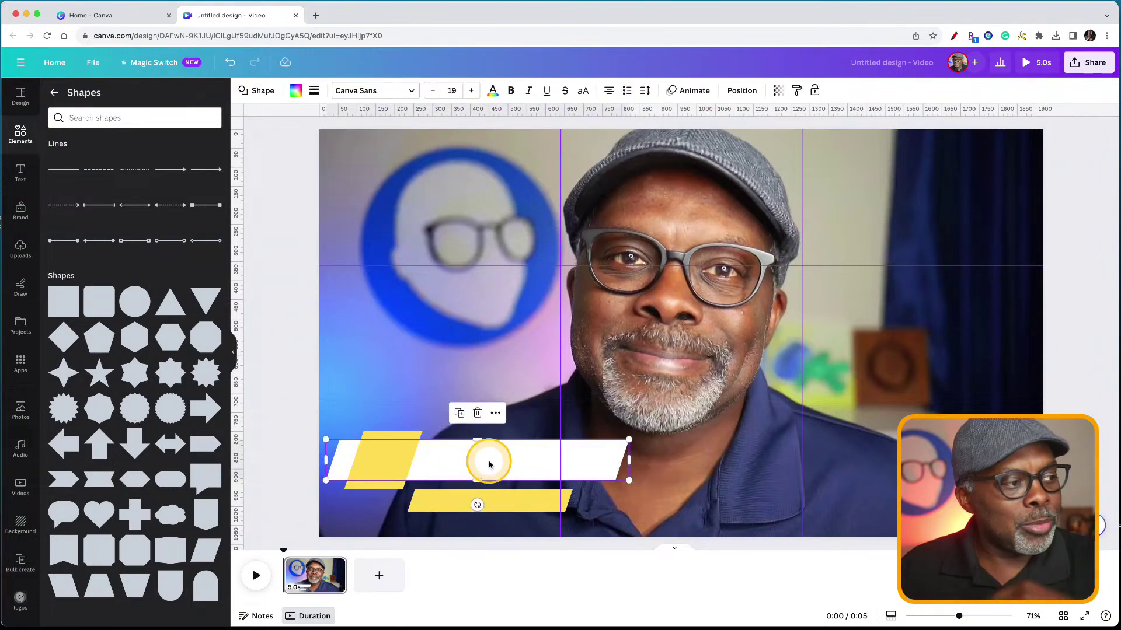
key(super+d)
drag(488, 460, 523, 359)
click(295, 90)
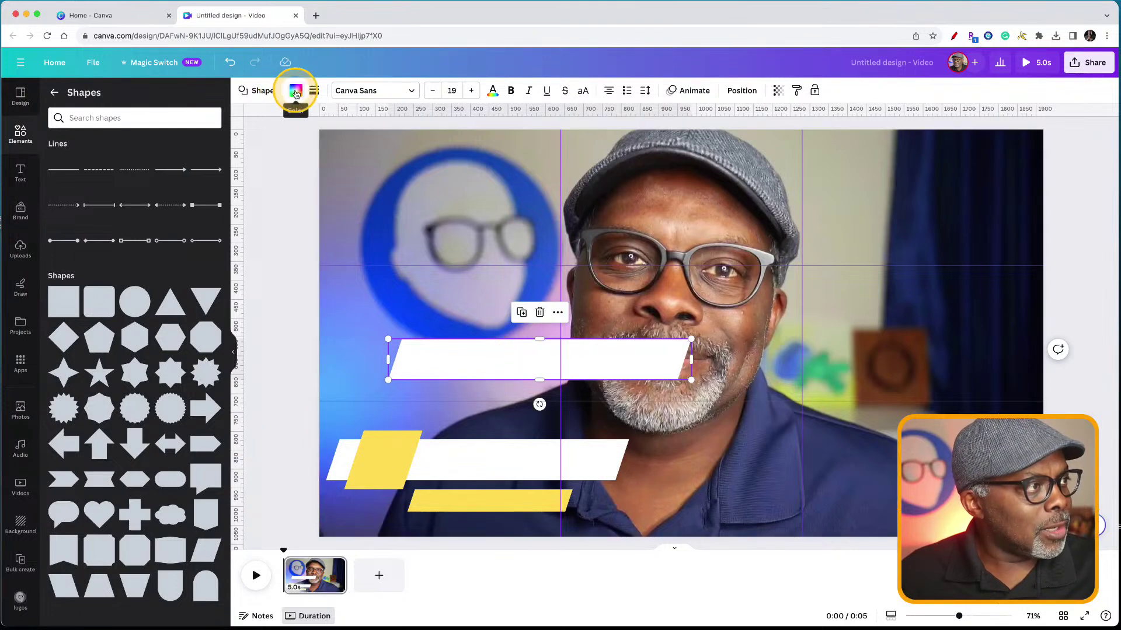
click(119, 163)
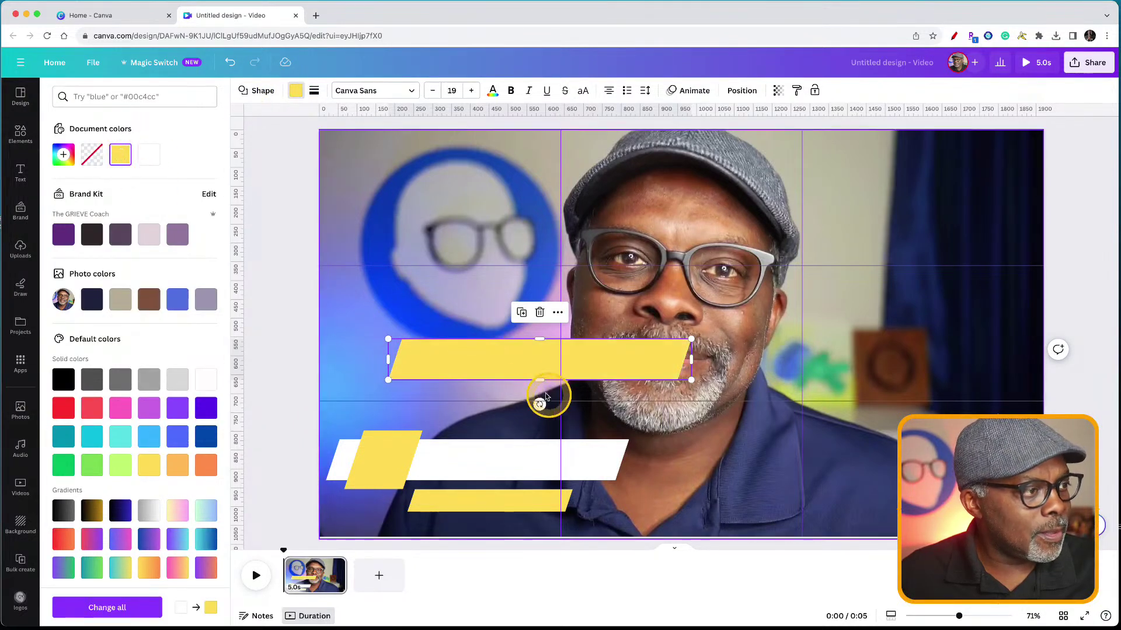
drag(520, 368, 470, 463)
Move the long yellow bar's layer below the white bar so only its right end shows as an accent
click(741, 90)
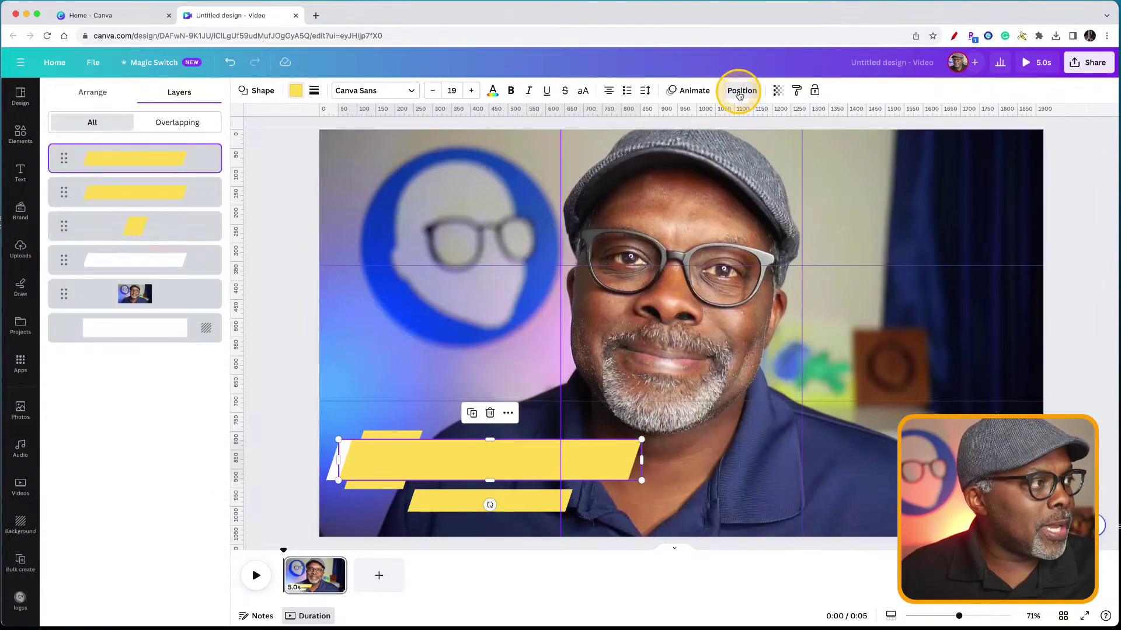
drag(145, 161, 143, 274)
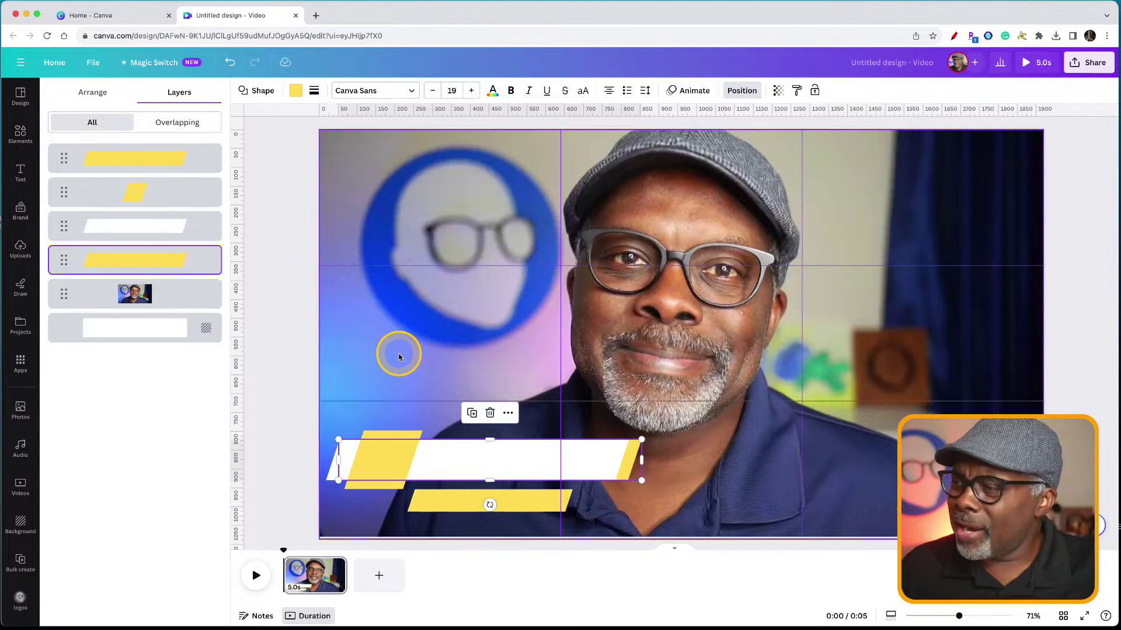
click(293, 359)
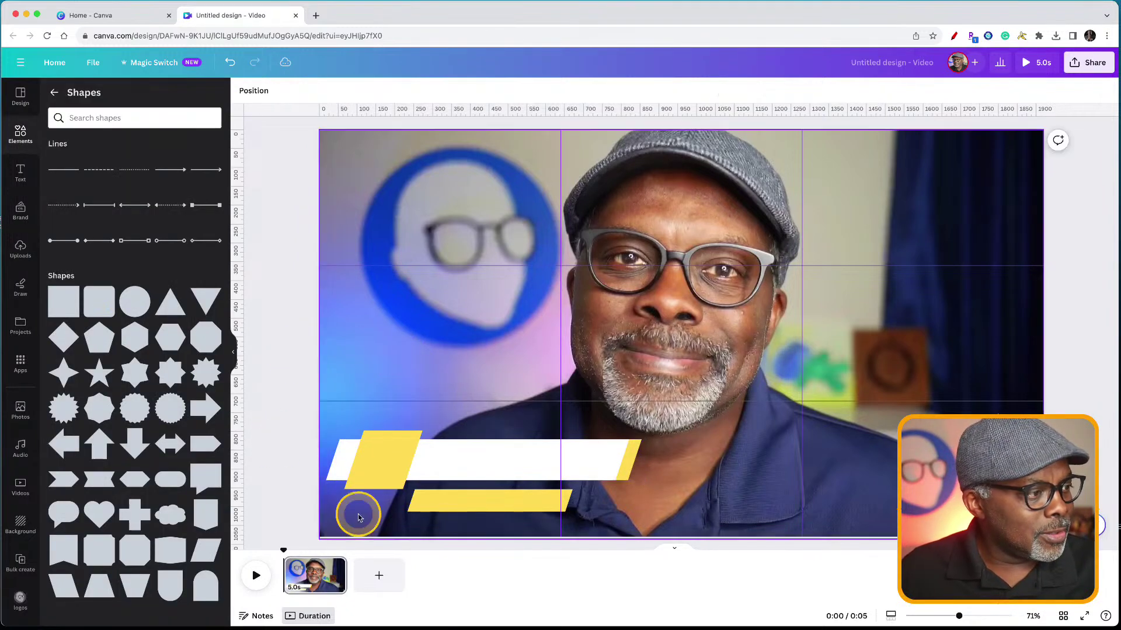
Duplicate the small yellow bar and narrow the copy to a short slanted sliver just past the original's right end
click(464, 501)
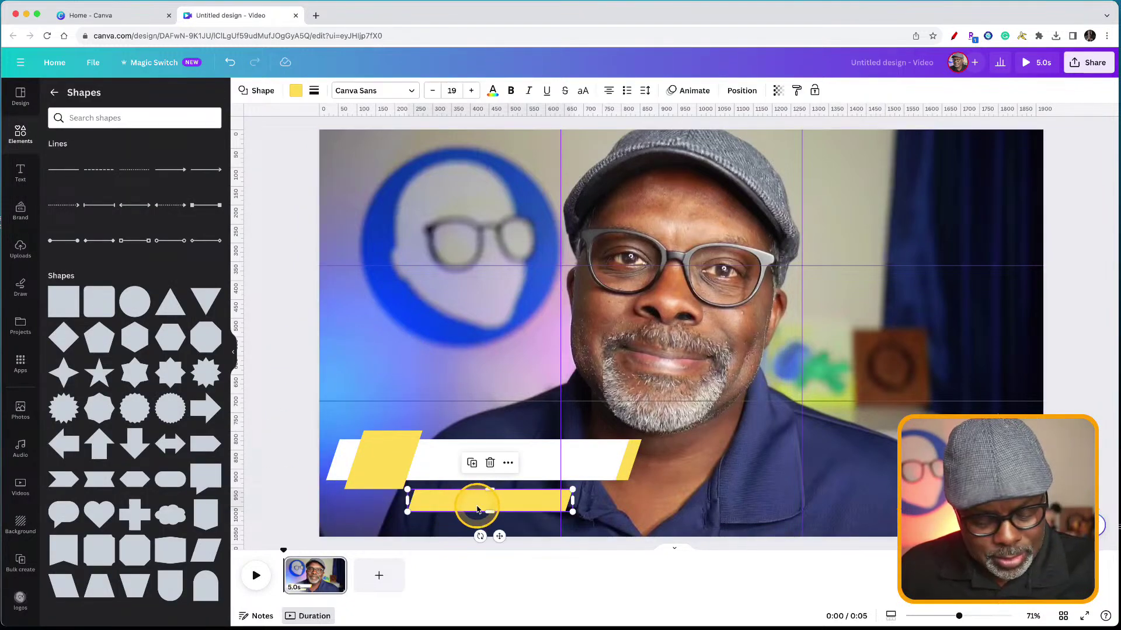
drag(501, 516, 669, 507)
drag(739, 502, 593, 508)
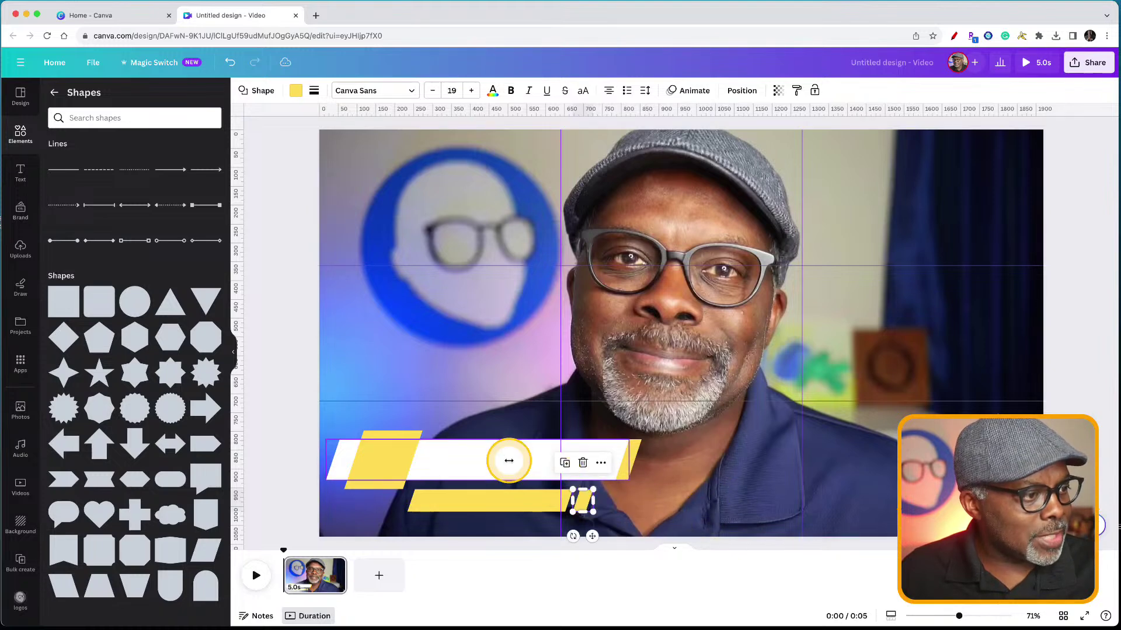
click(268, 419)
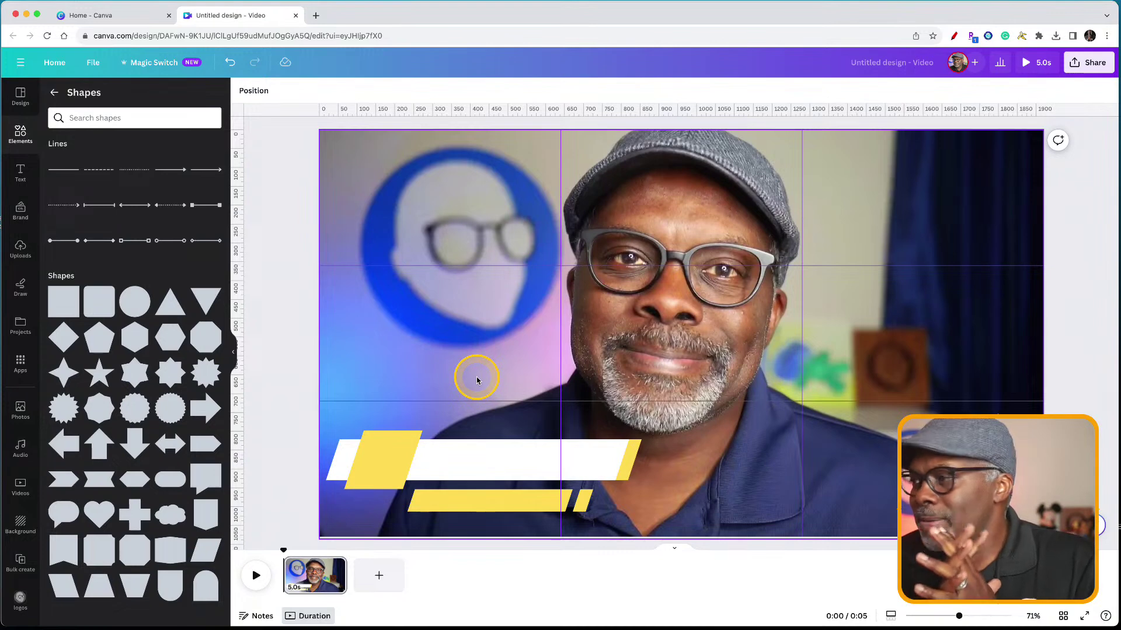
click(458, 463)
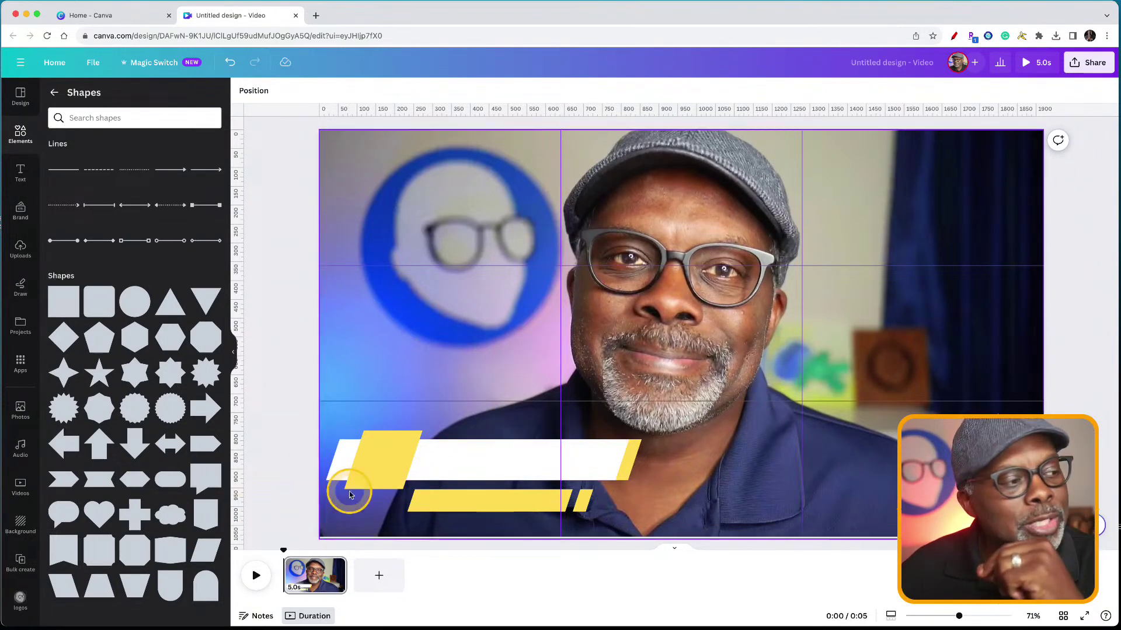
click(376, 465)
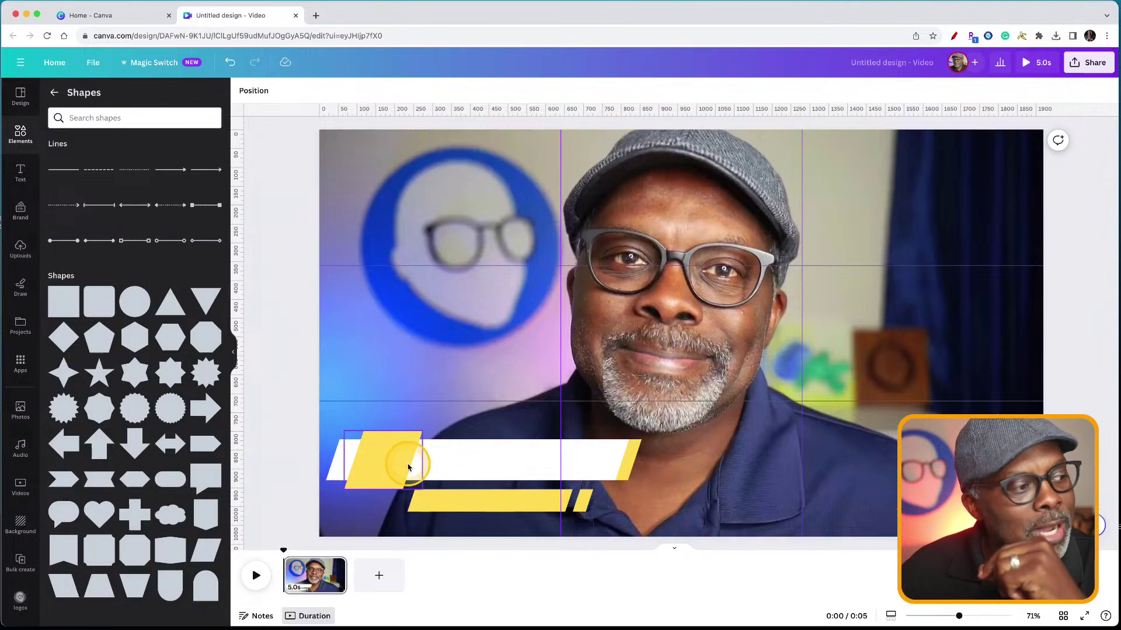
click(456, 460)
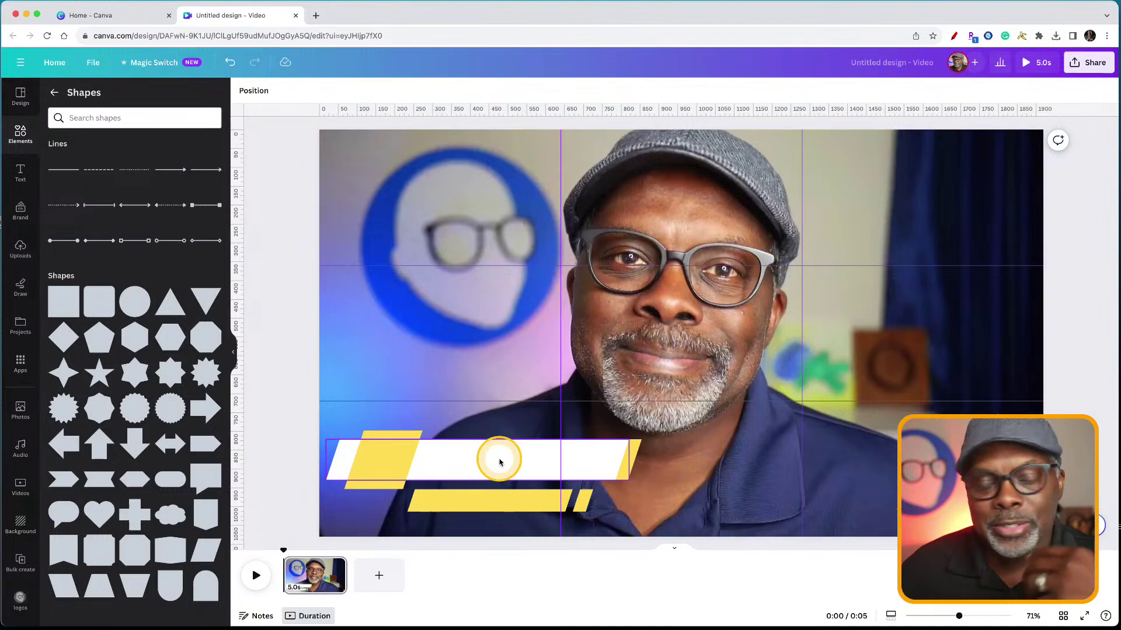
click(495, 505)
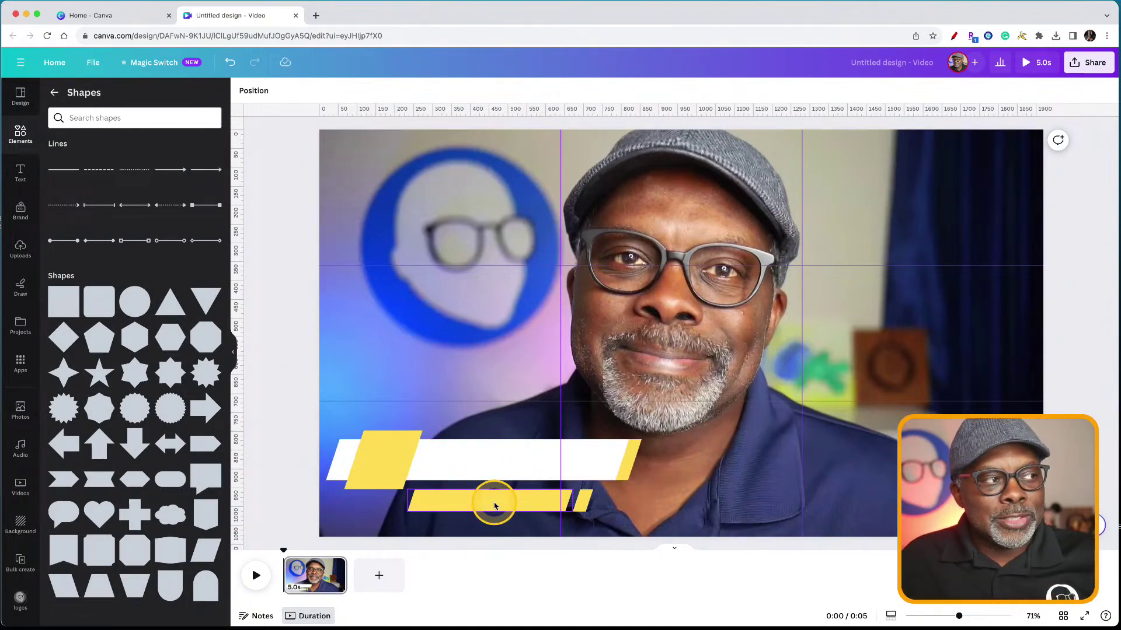
Add a default heading text box to the design
click(262, 325)
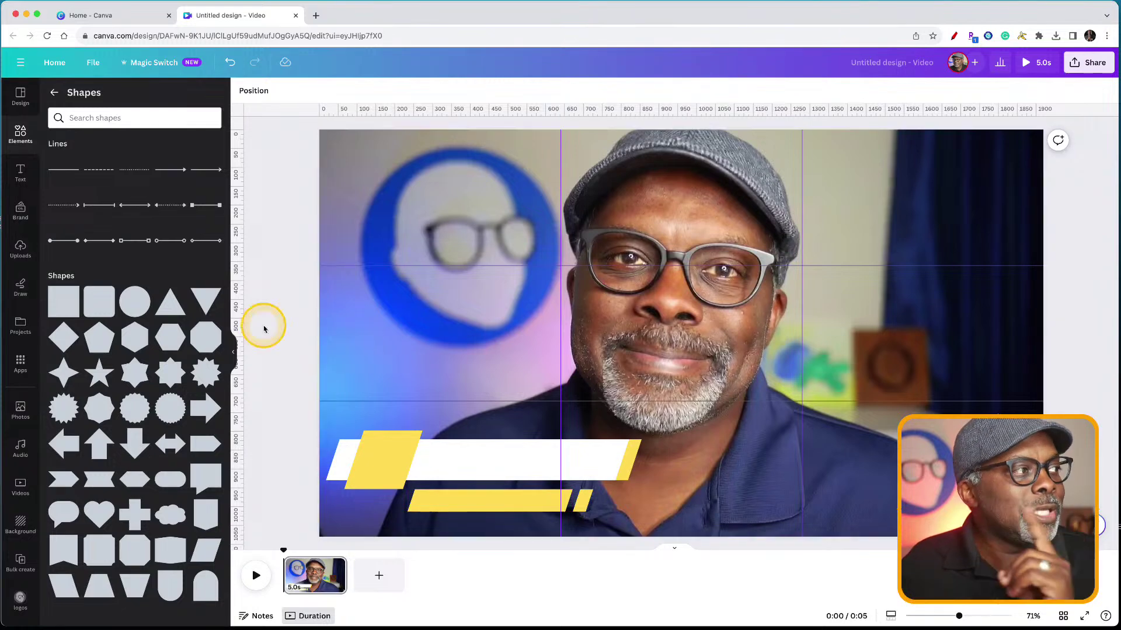
click(20, 173)
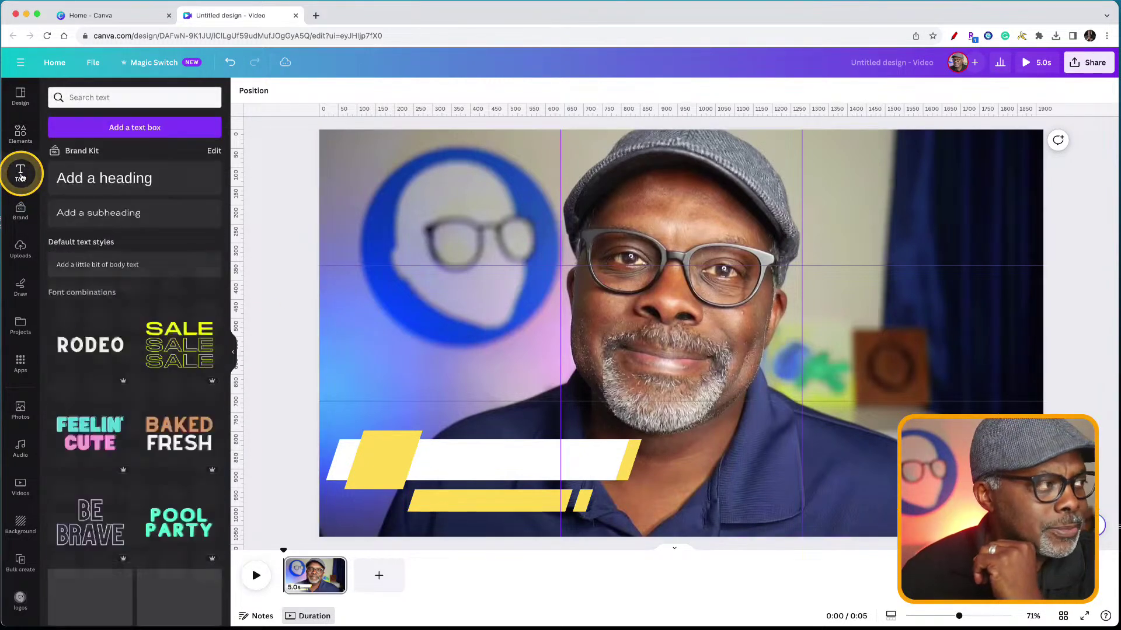
click(90, 183)
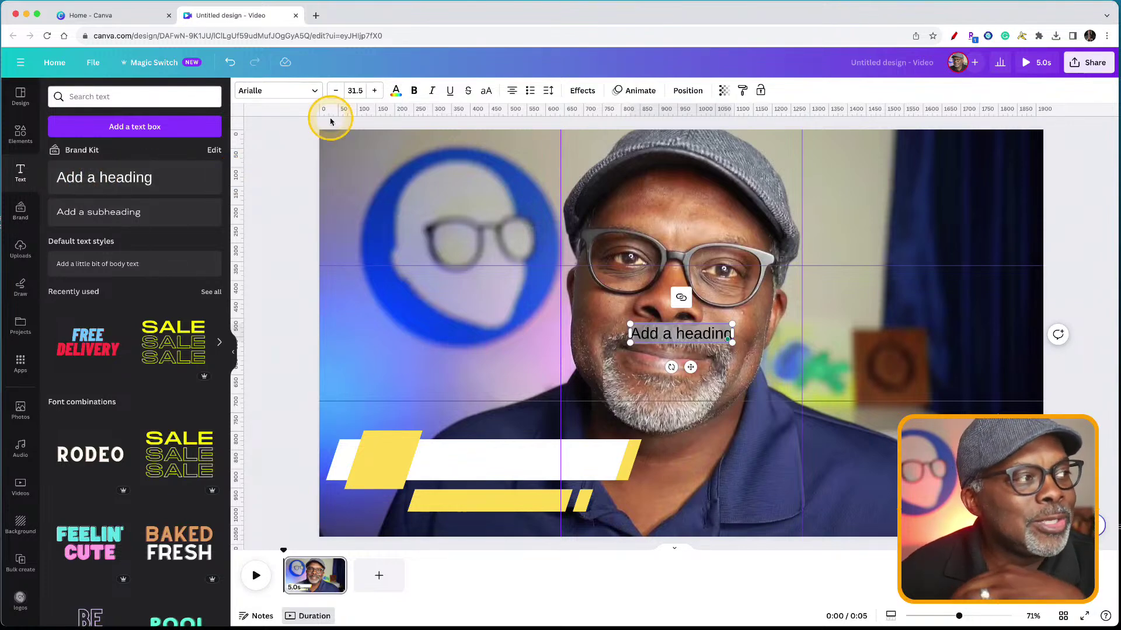
Search the fonts for "sans serif" and set the heading's font to Etna Sans Serif
click(314, 93)
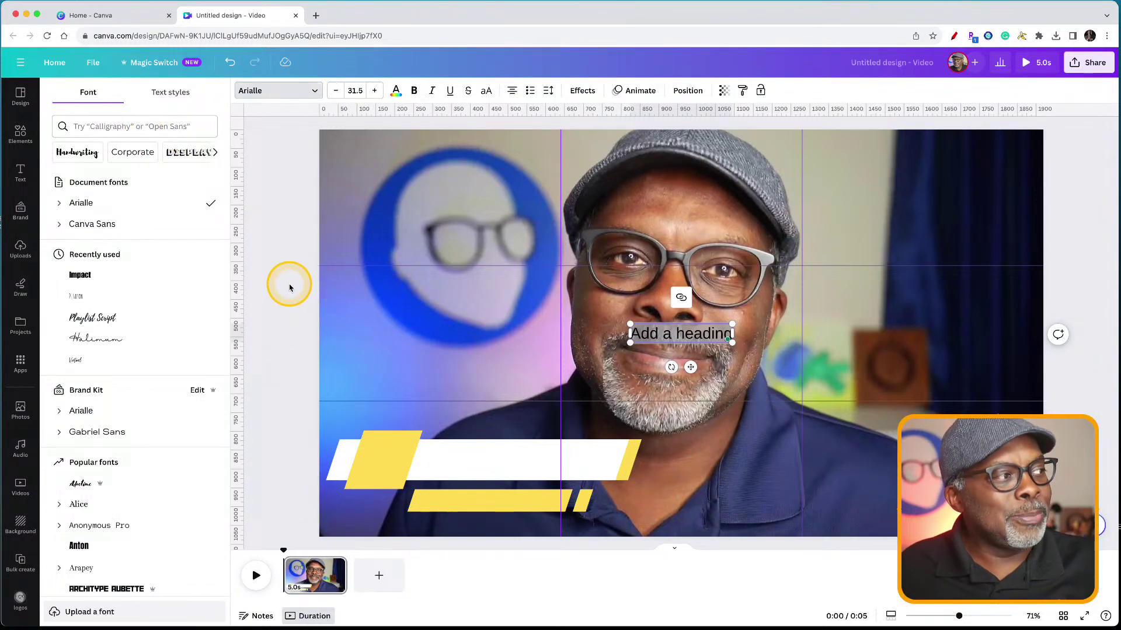
click(166, 95)
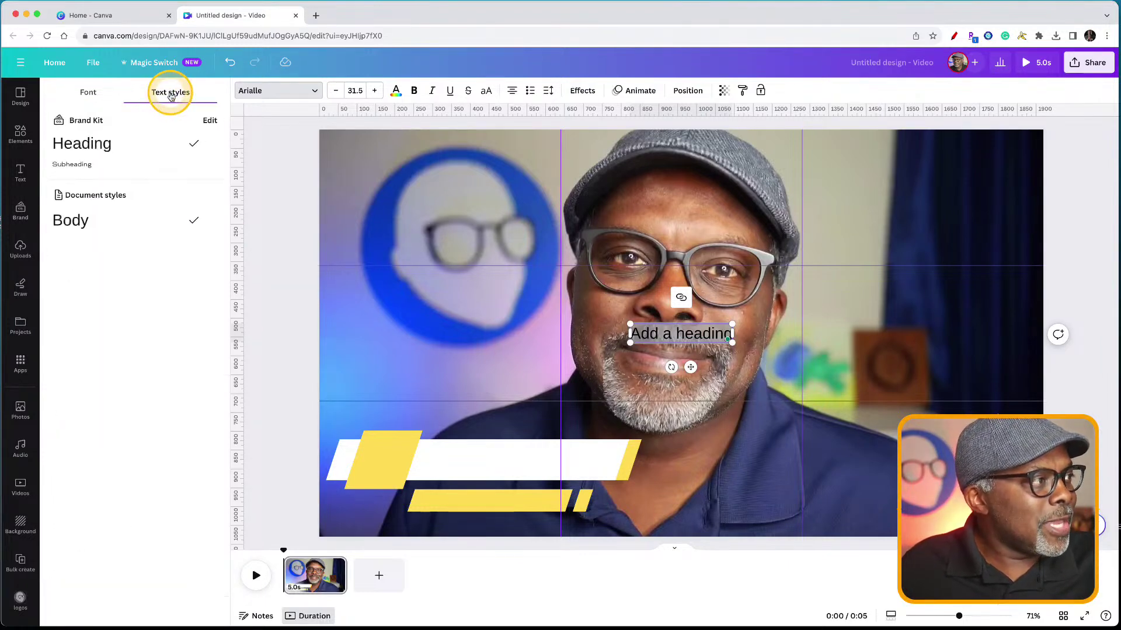
click(84, 98)
click(90, 126)
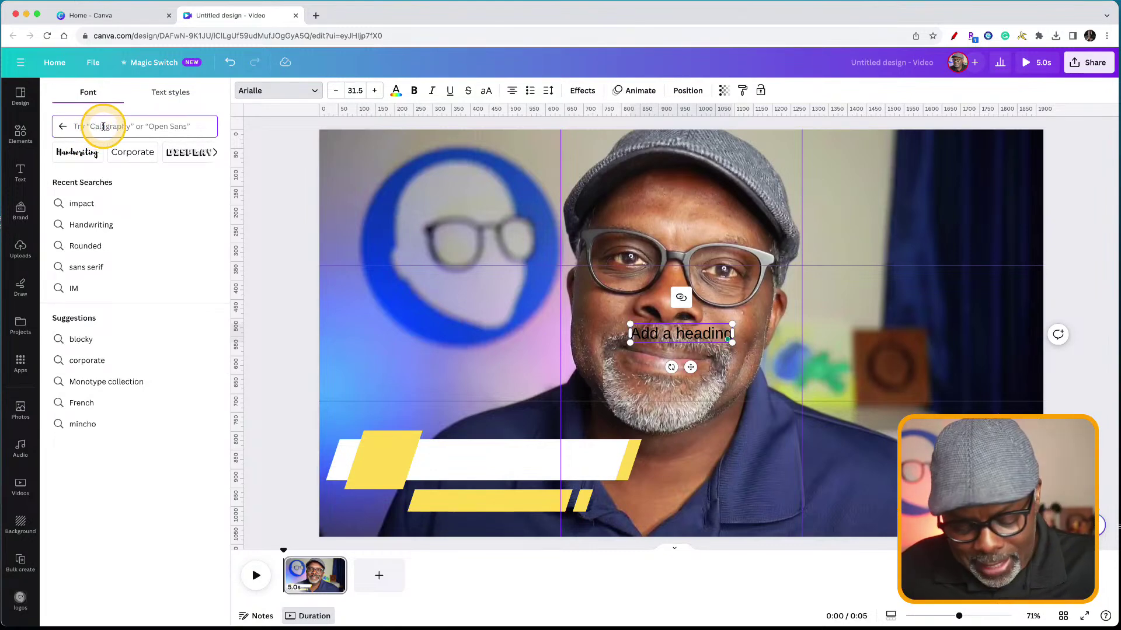
text(san serif)
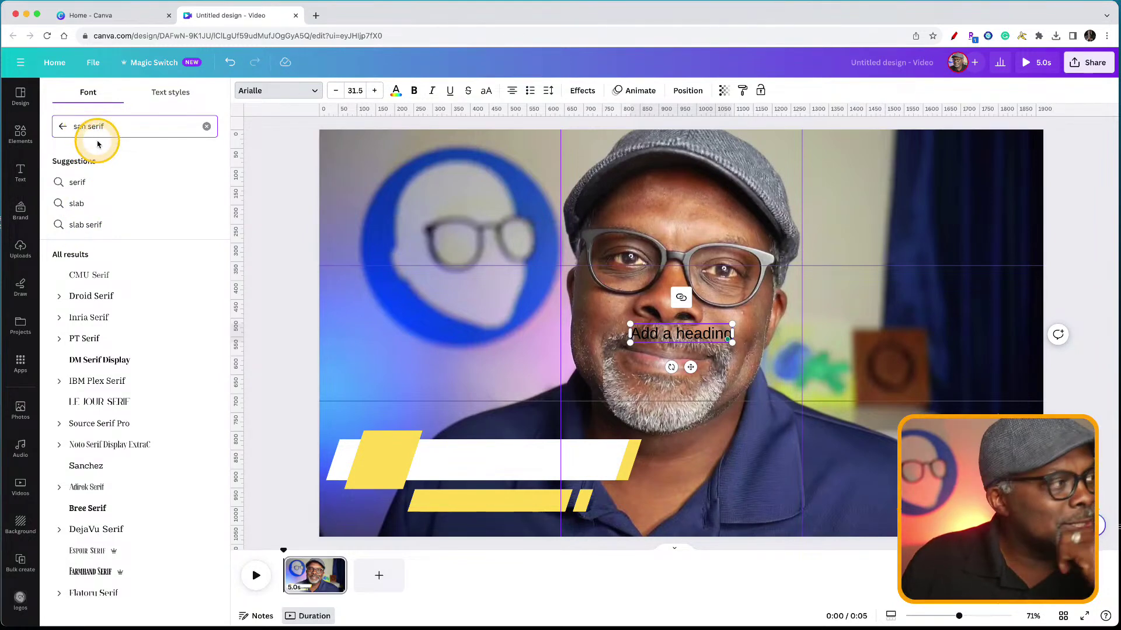
text(s)
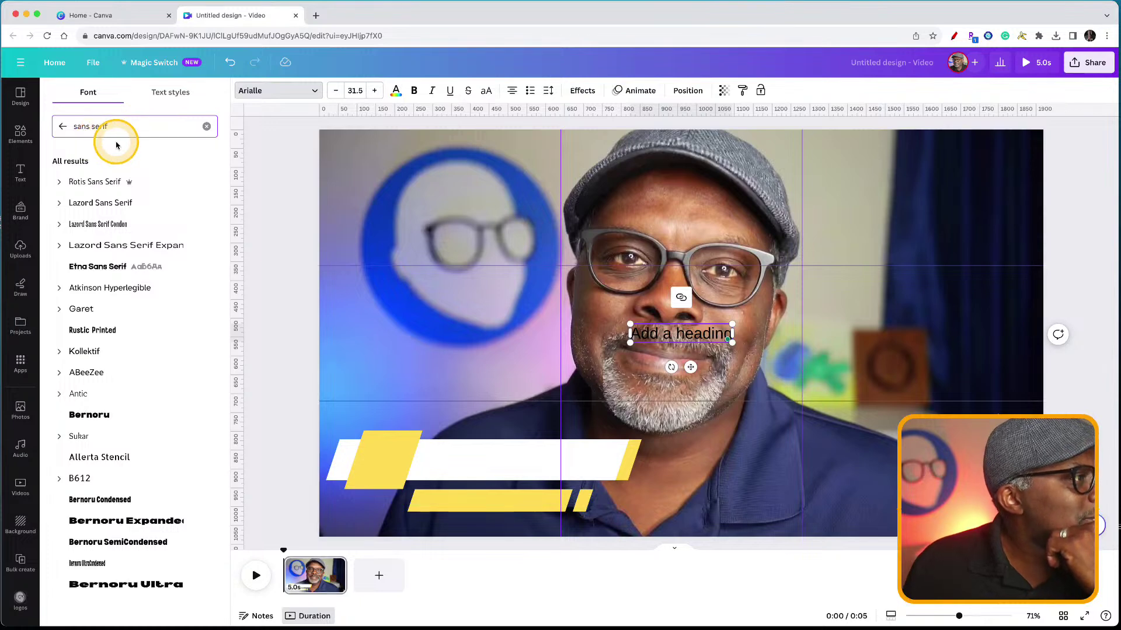
click(117, 128)
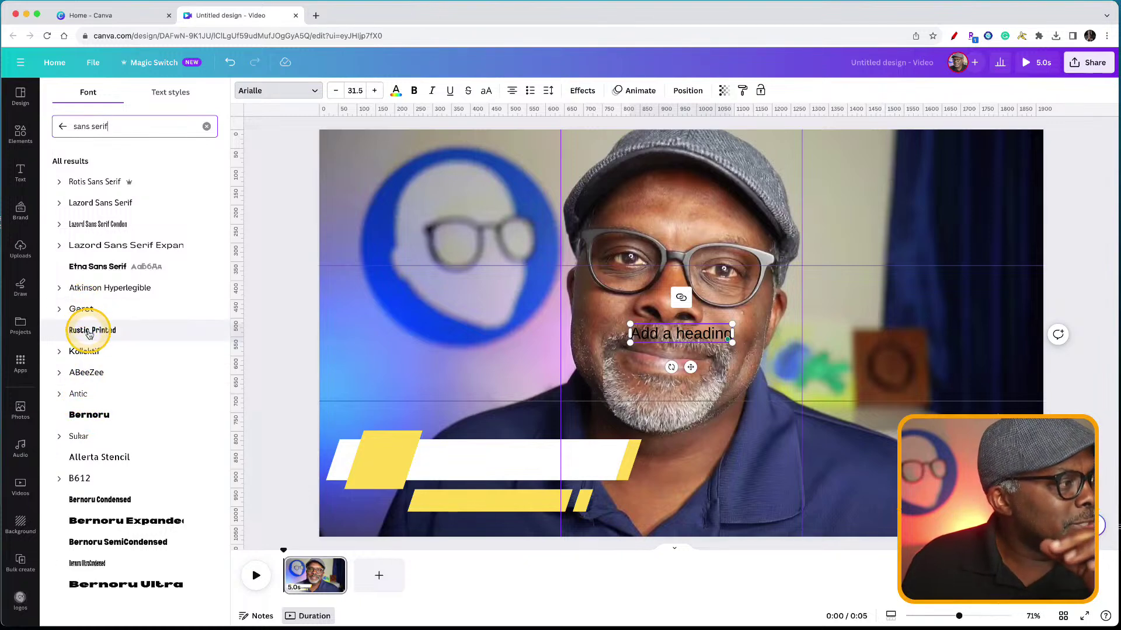
click(87, 268)
click(590, 328)
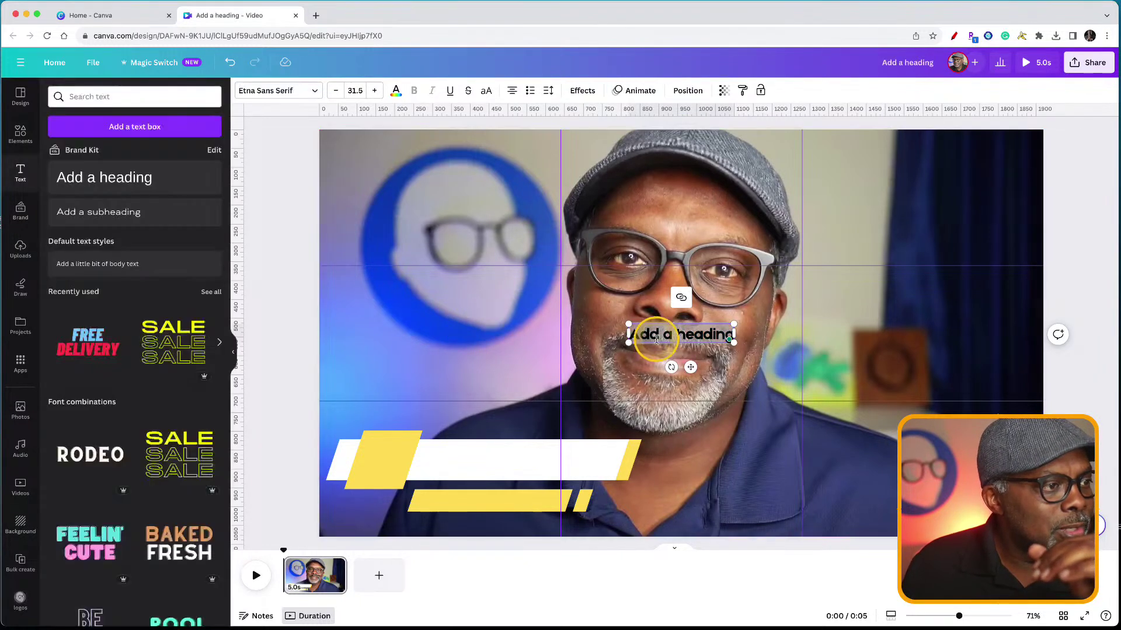
Move the heading onto the white bar, enlarge it to font size 47.3, and center it vertically in the bar
click(586, 333)
drag(638, 334, 437, 462)
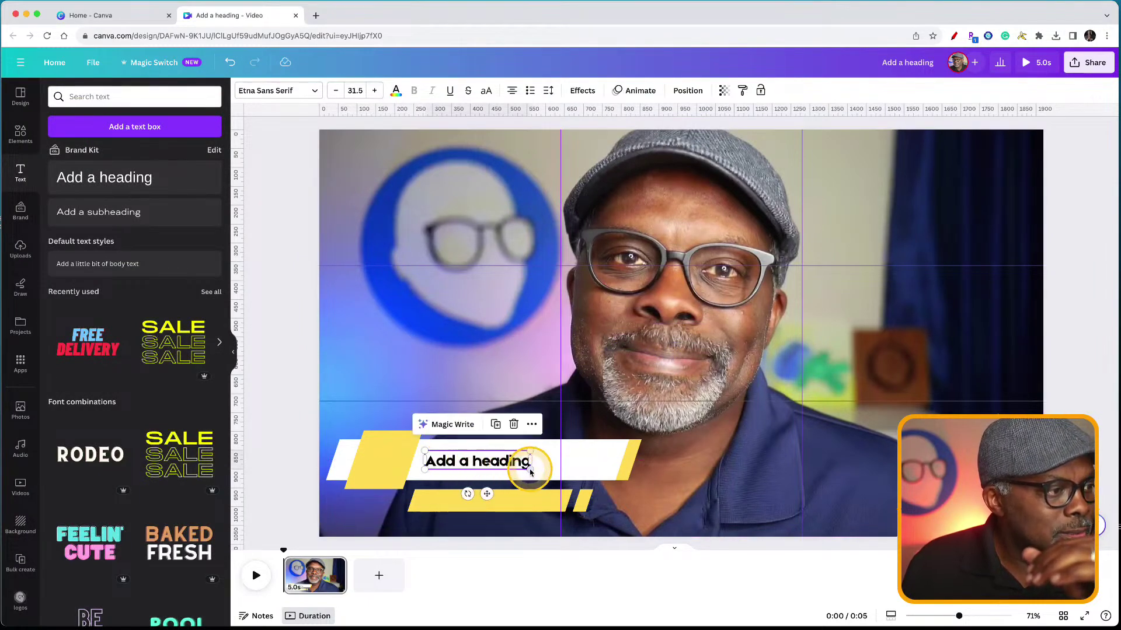
drag(530, 469, 583, 480)
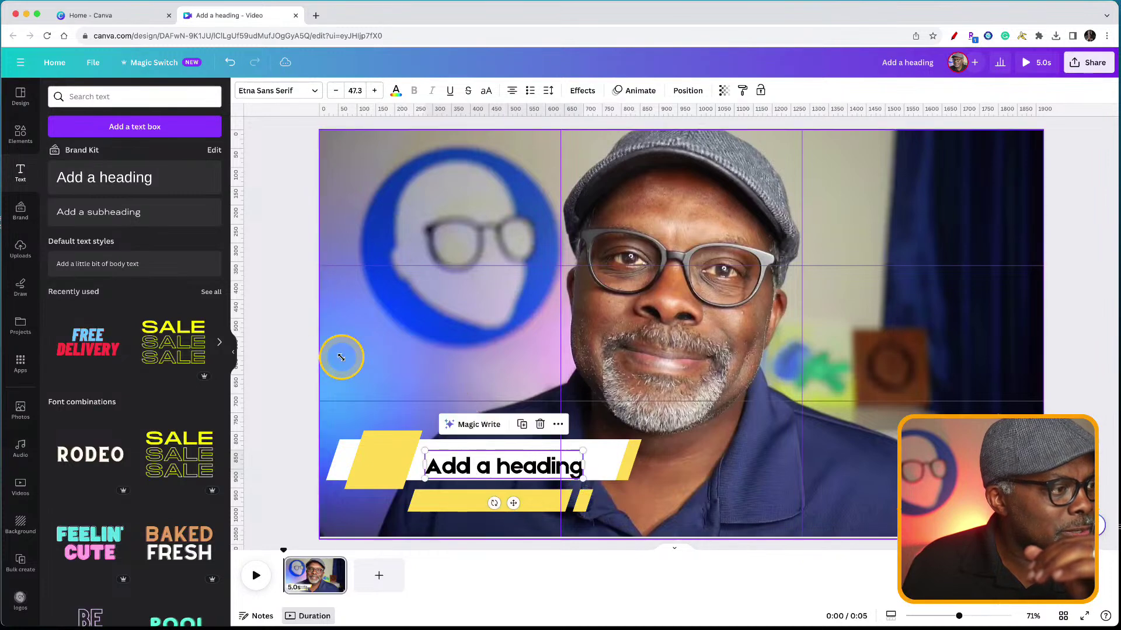
click(342, 426)
drag(454, 472, 452, 468)
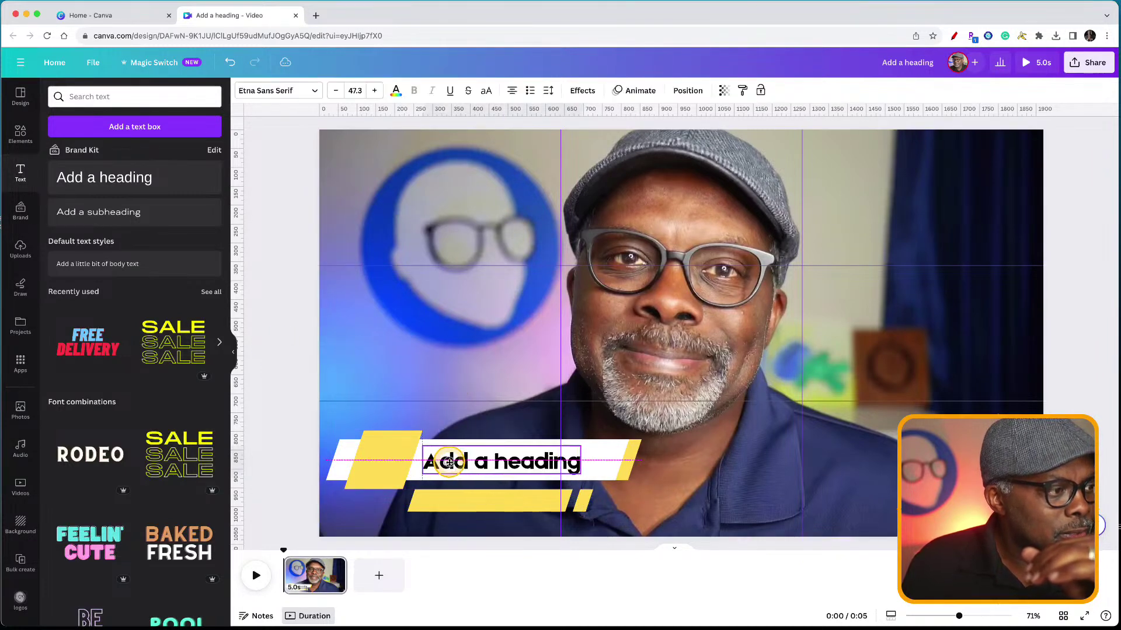
click(287, 393)
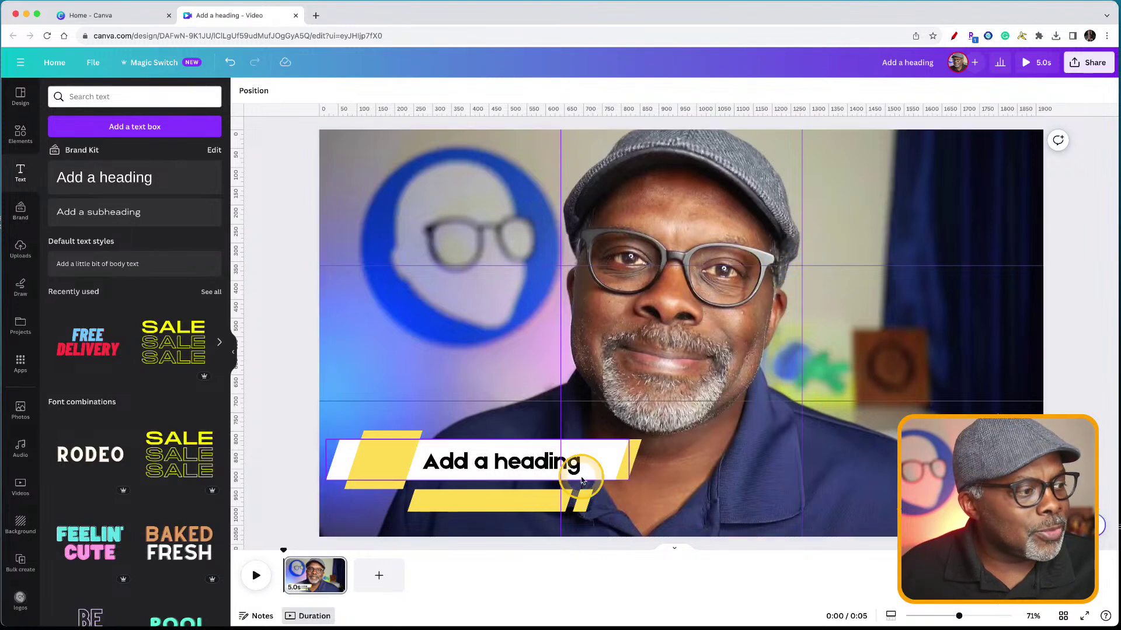
Add a blank page after the first, then make five duplicates of the lower-third page in the page overview
click(379, 576)
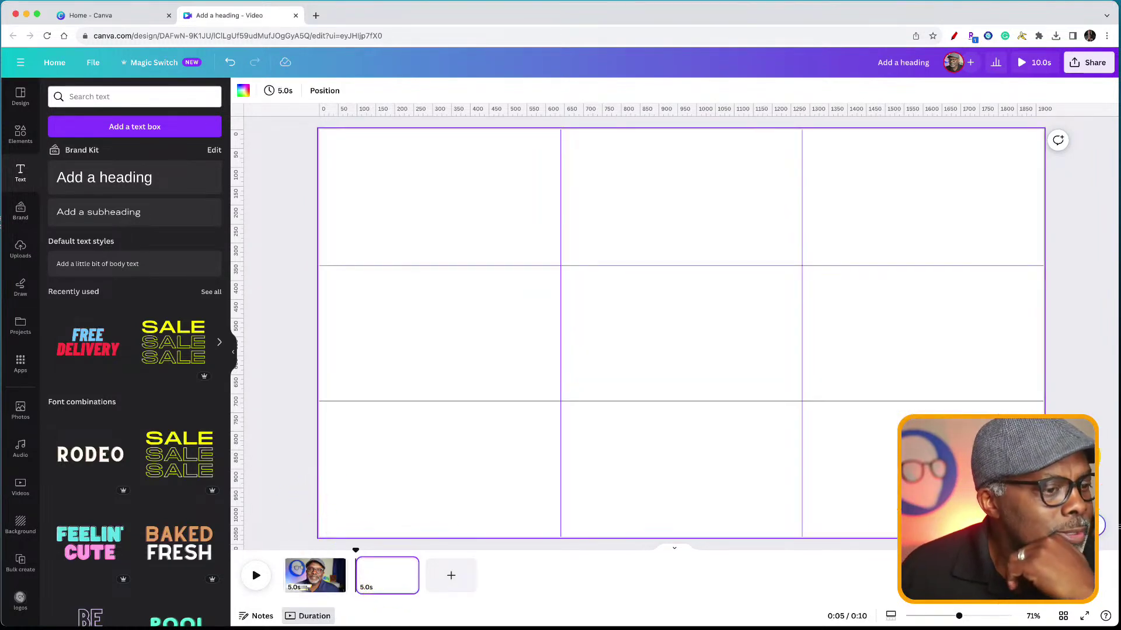
click(1063, 616)
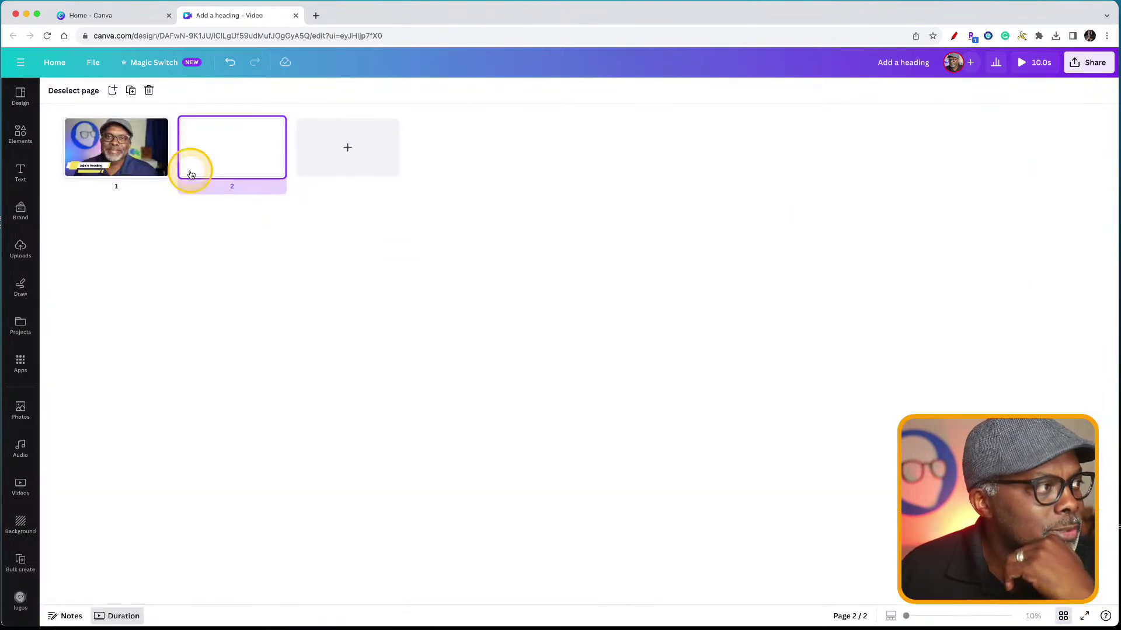
mouse_move(108, 152)
mouse_down()
mouse_move(182, 151)
mouse_move(120, 161)
mouse_move(125, 236)
mouse_move(118, 159)
mouse_up()
key(super+d)
key(super+d)
key(super+d)
key(super+d)
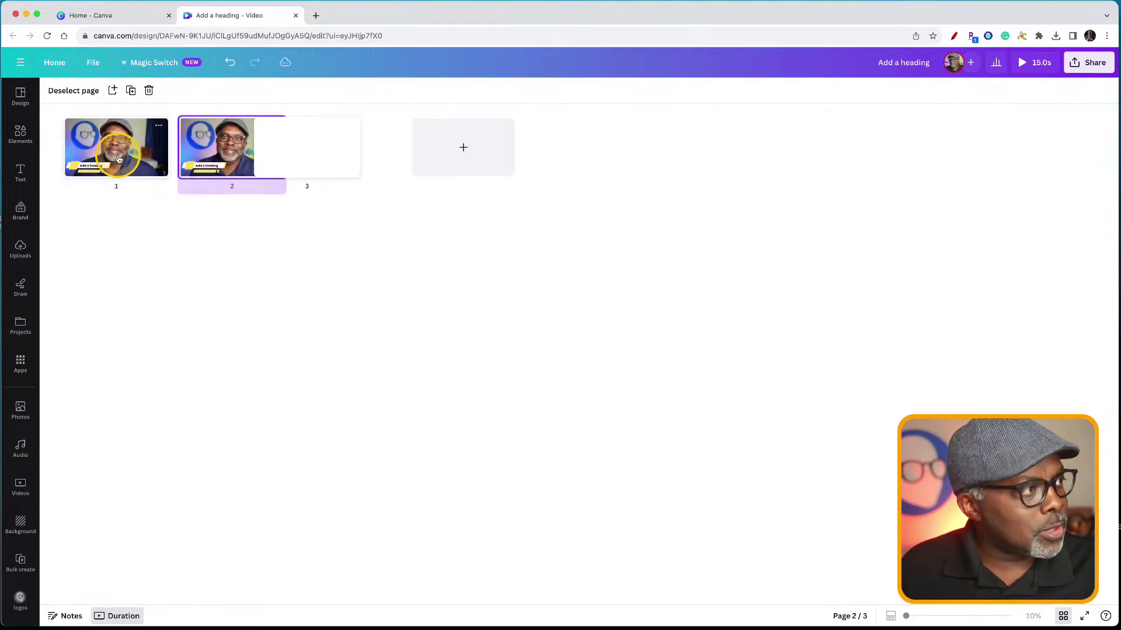
key(super+d)
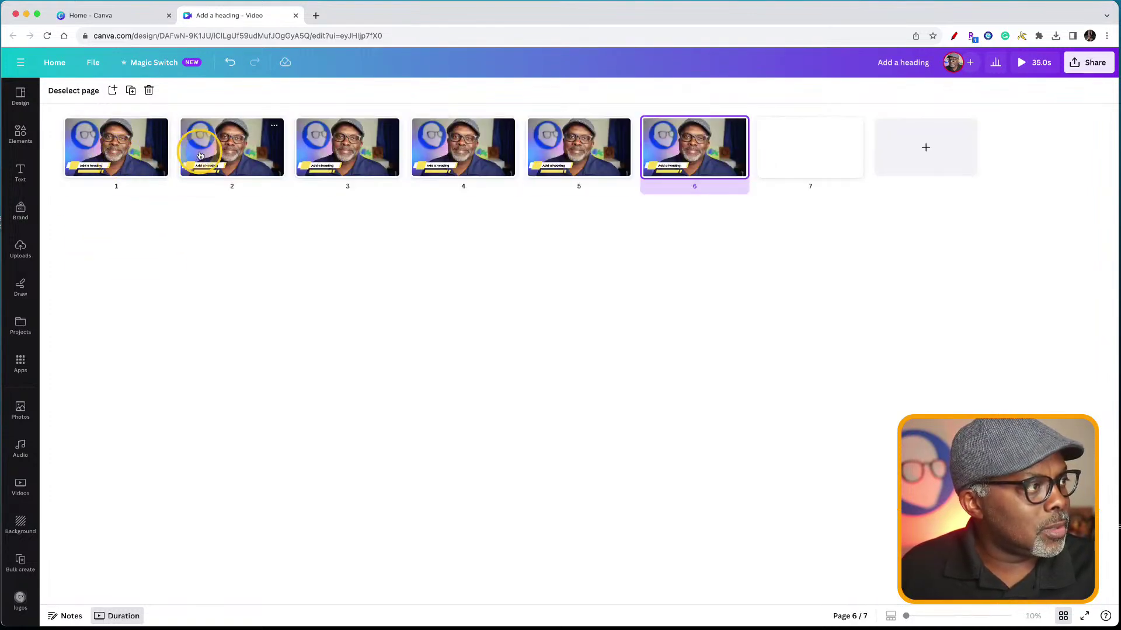
Open page 2, add a Parallelogram Right shape, and move it slightly higher over the face
double_click(199, 152)
click(289, 360)
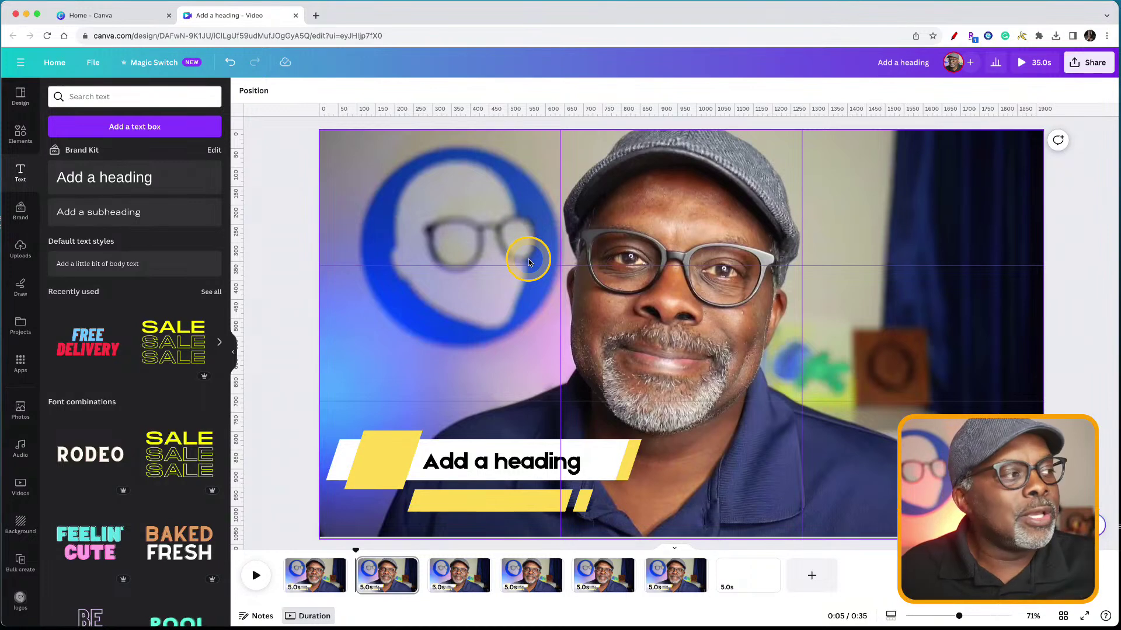
click(20, 133)
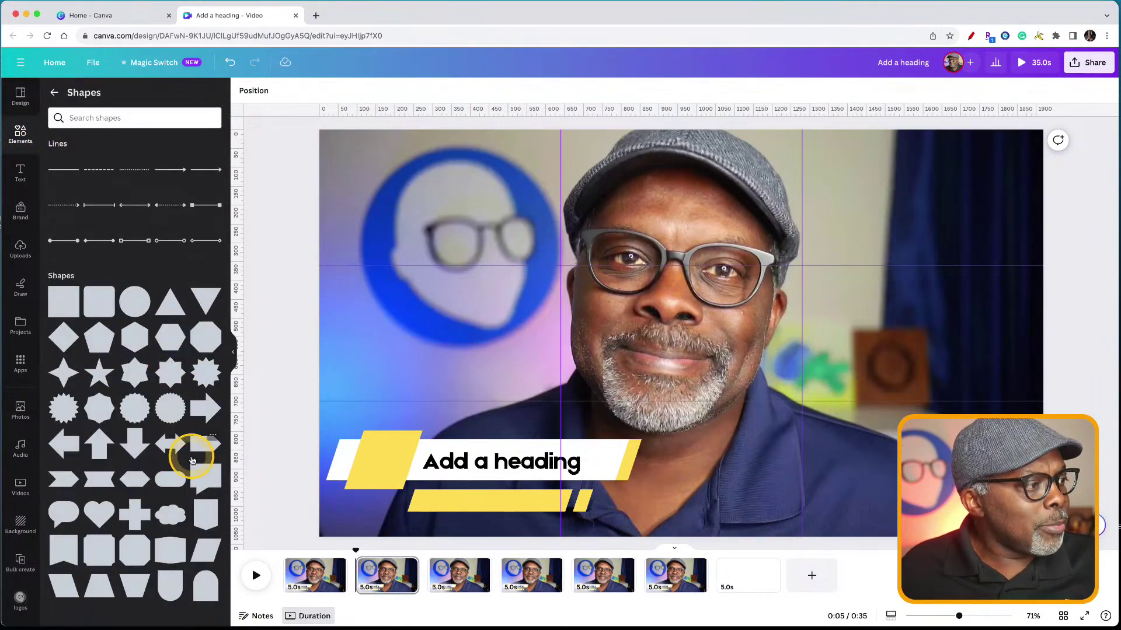
click(213, 545)
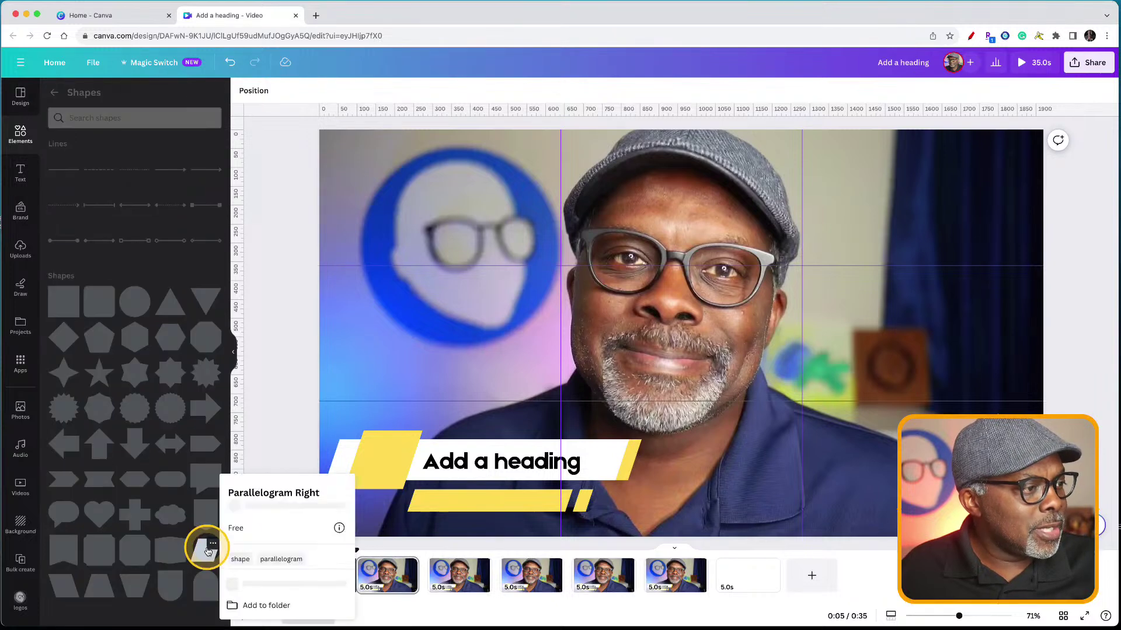
click(188, 552)
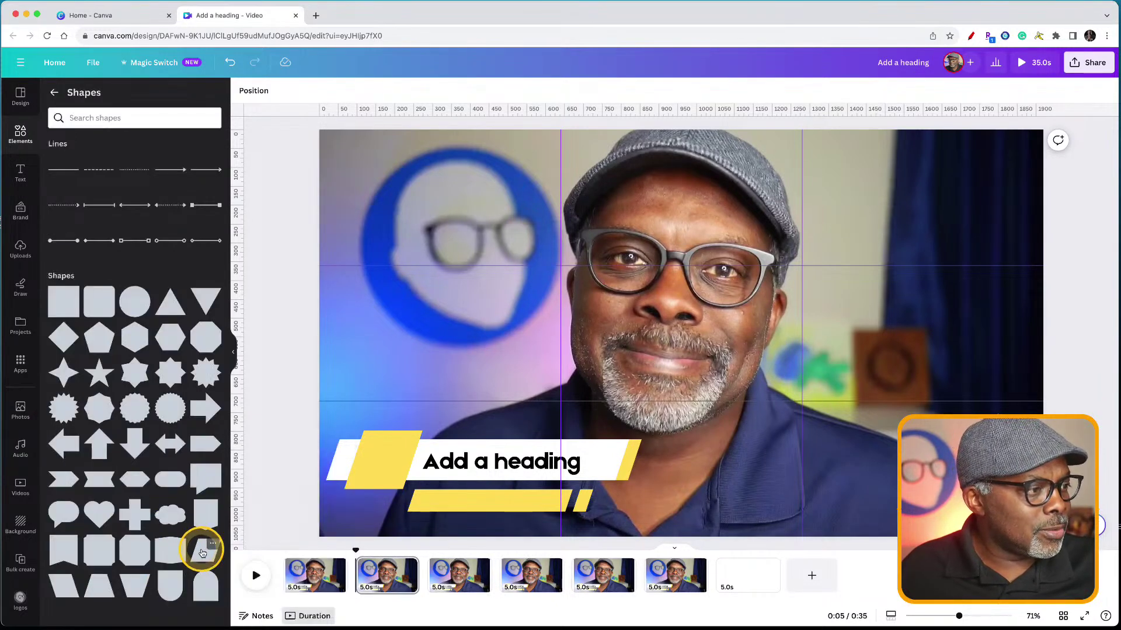
click(200, 548)
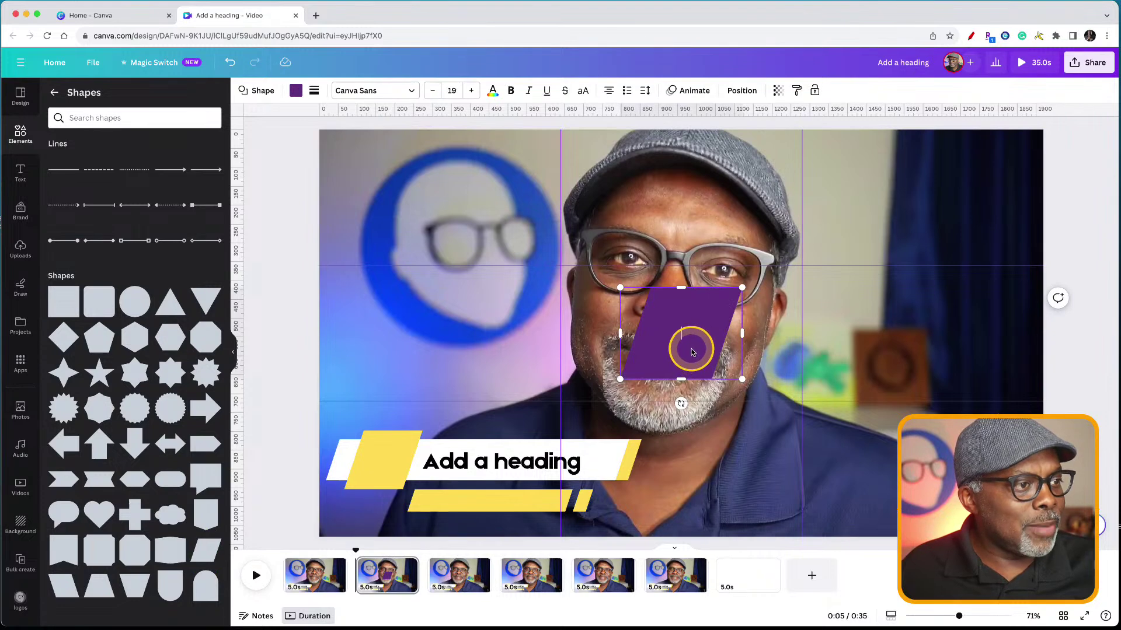
drag(688, 350, 682, 303)
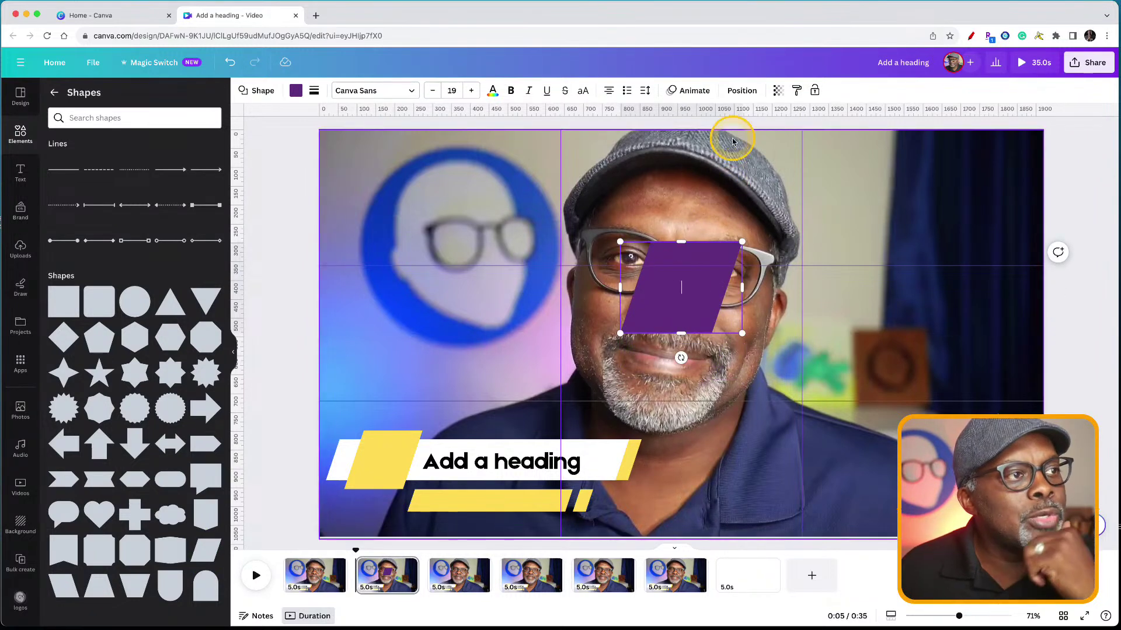
Set the purple parallelogram's transparency to 50
click(776, 92)
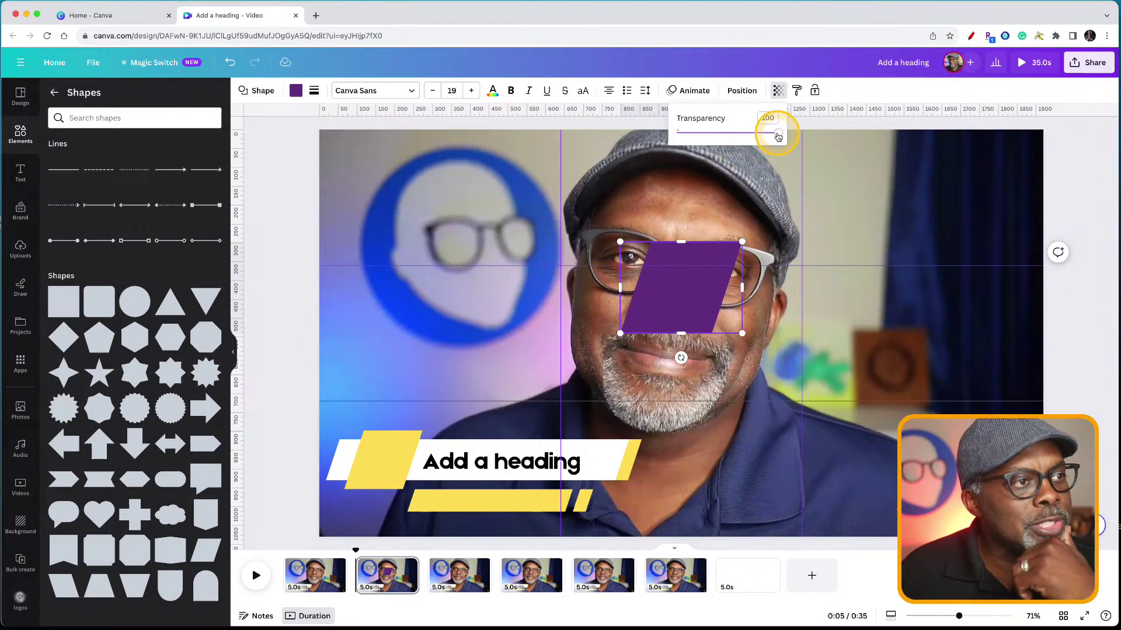
drag(778, 133, 727, 134)
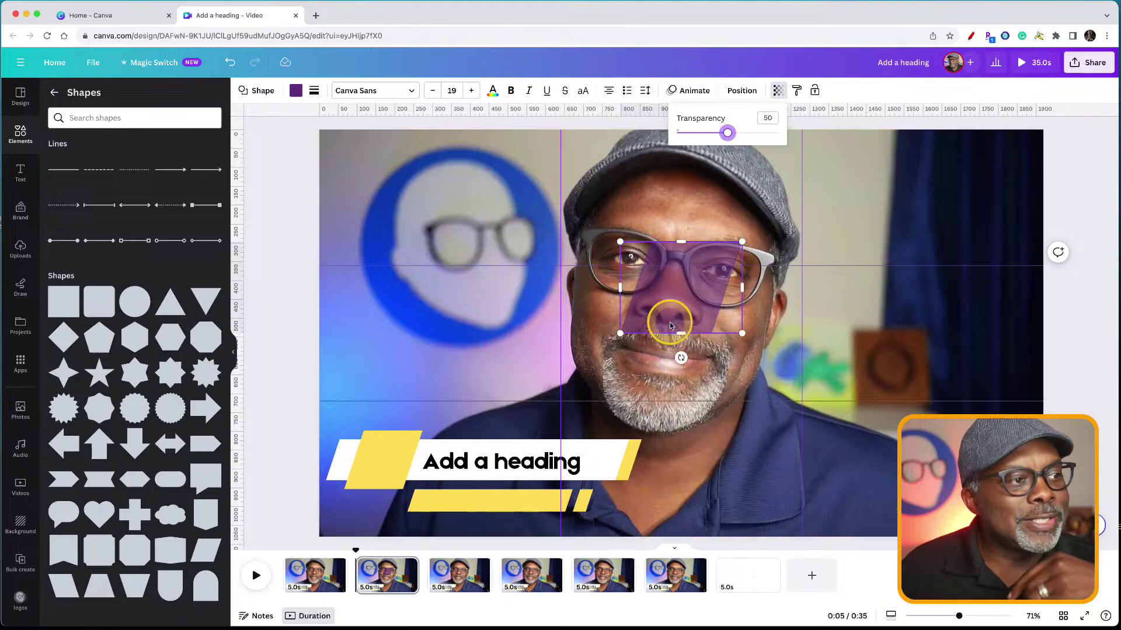
click(706, 283)
Stretch the translucent parallelogram until it spans nearly the whole frame, leaving a narrow margin on every side
drag(740, 329, 985, 515)
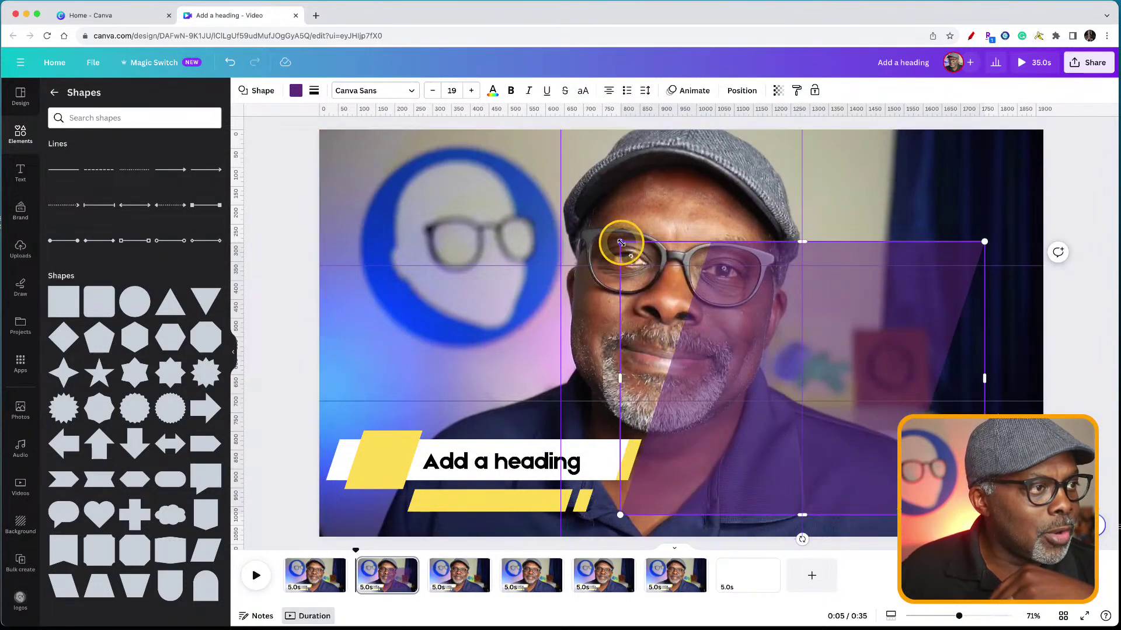
drag(620, 241, 489, 153)
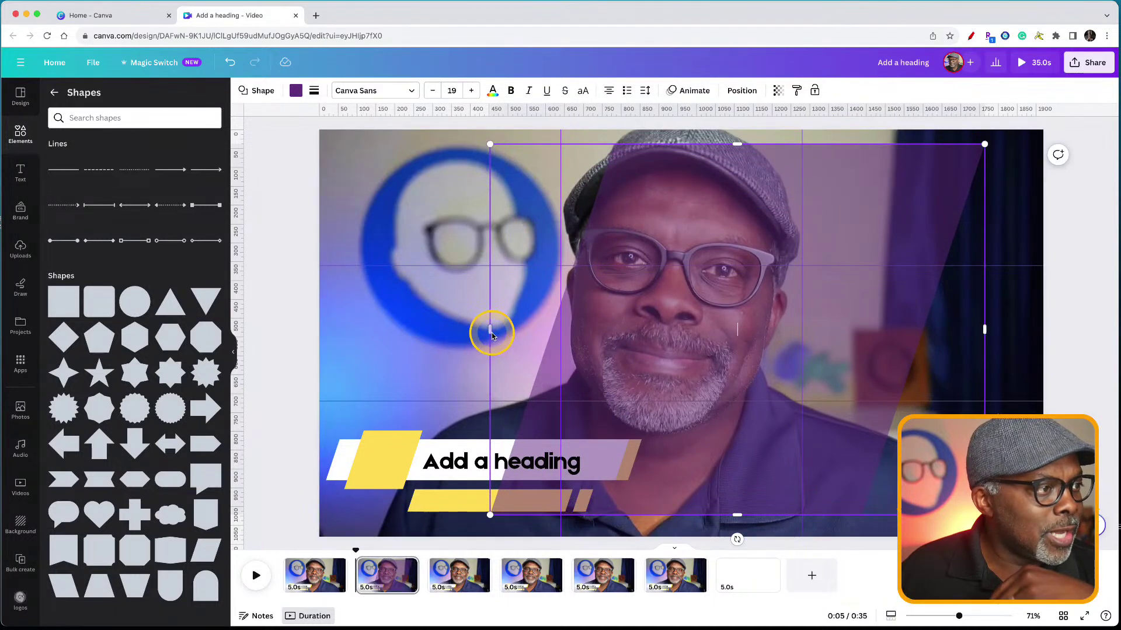
drag(489, 331, 435, 329)
drag(400, 332, 329, 331)
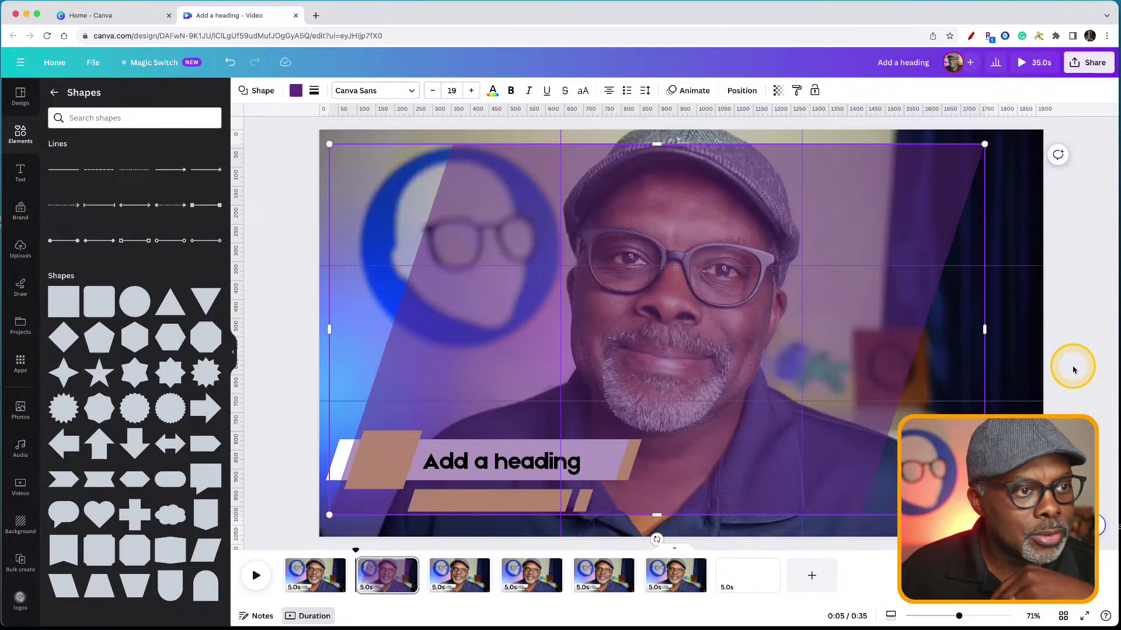
drag(985, 329, 1030, 330)
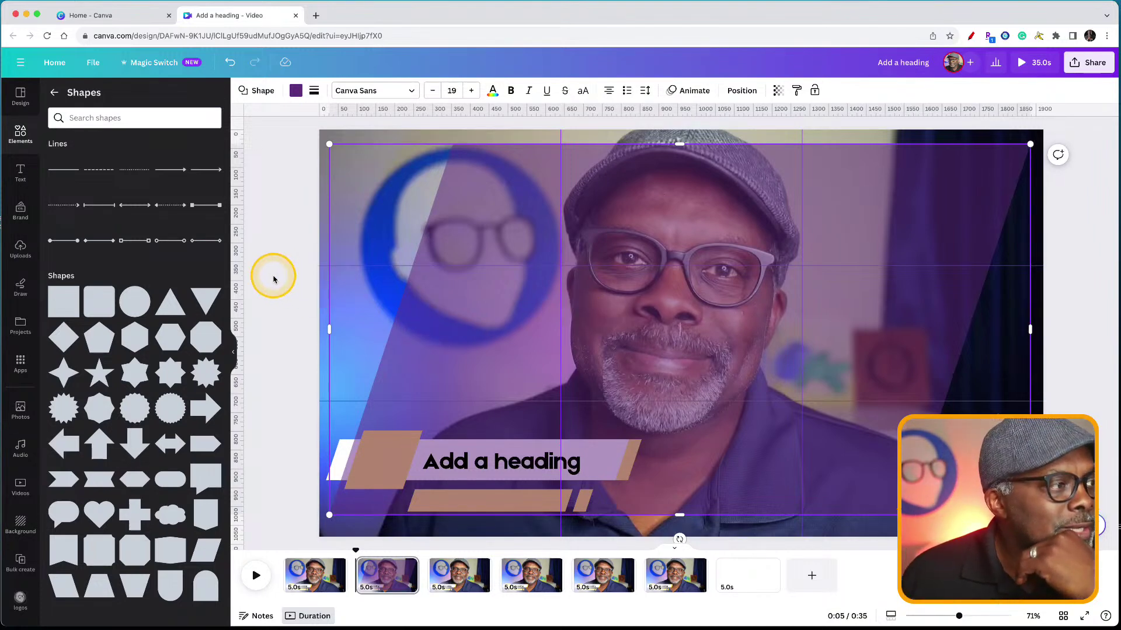
Recolor the large translucent parallelogram light green from the default solid colors
click(453, 292)
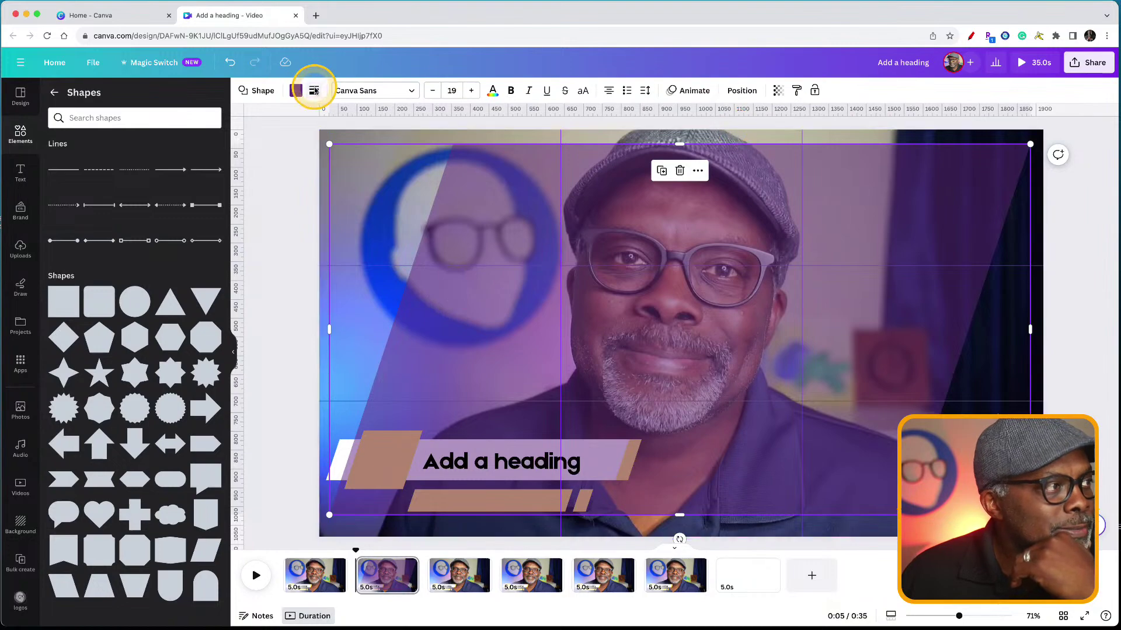
click(296, 90)
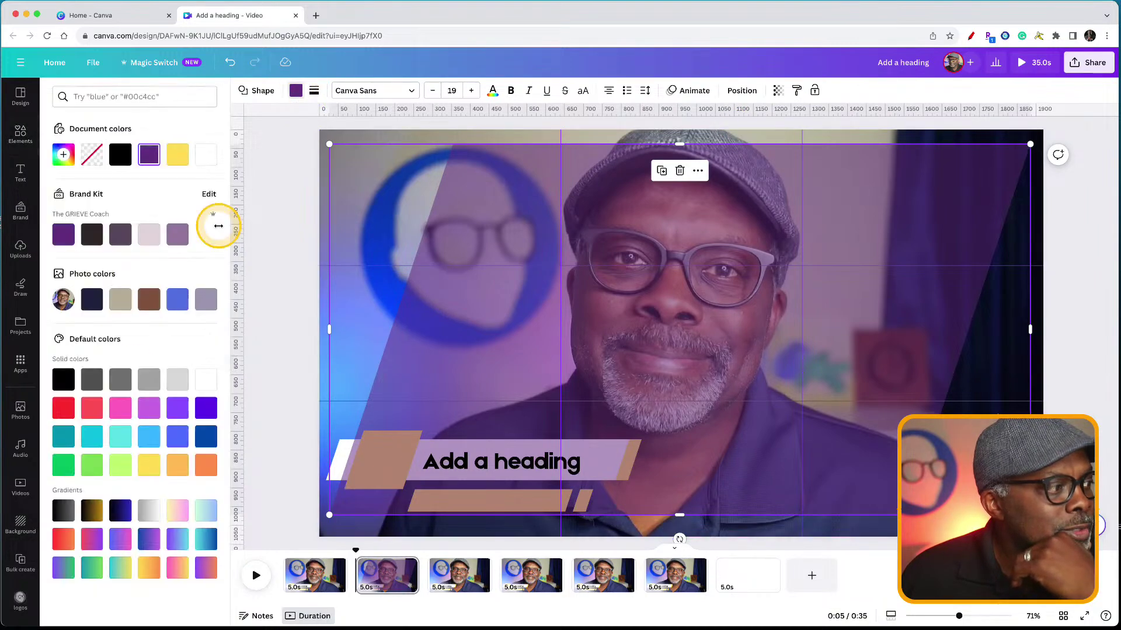
click(91, 465)
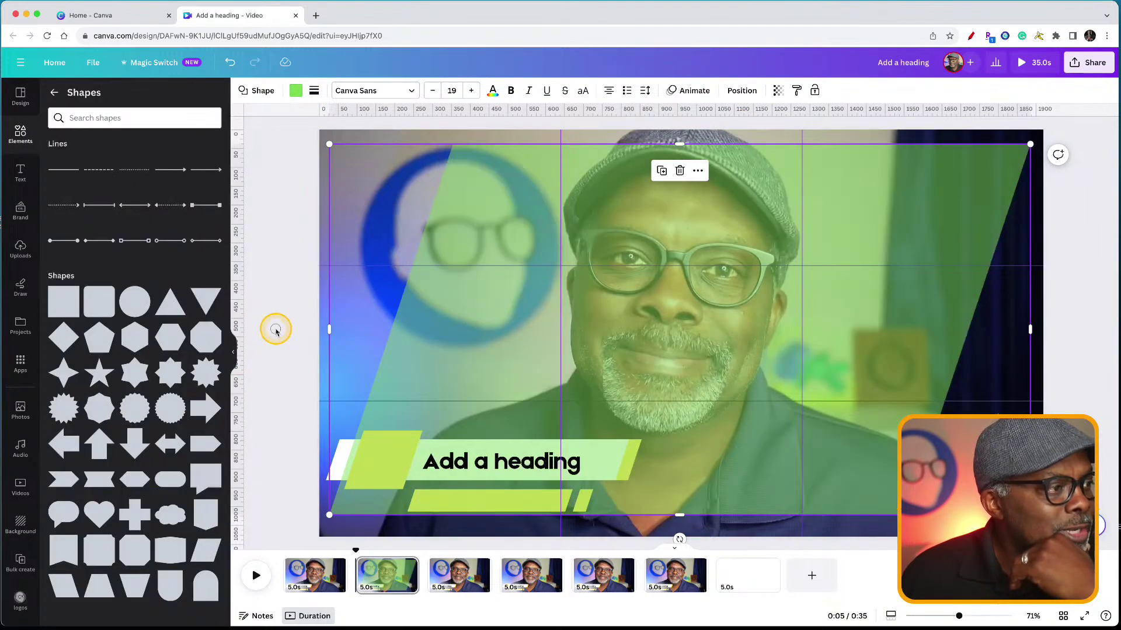
click(276, 332)
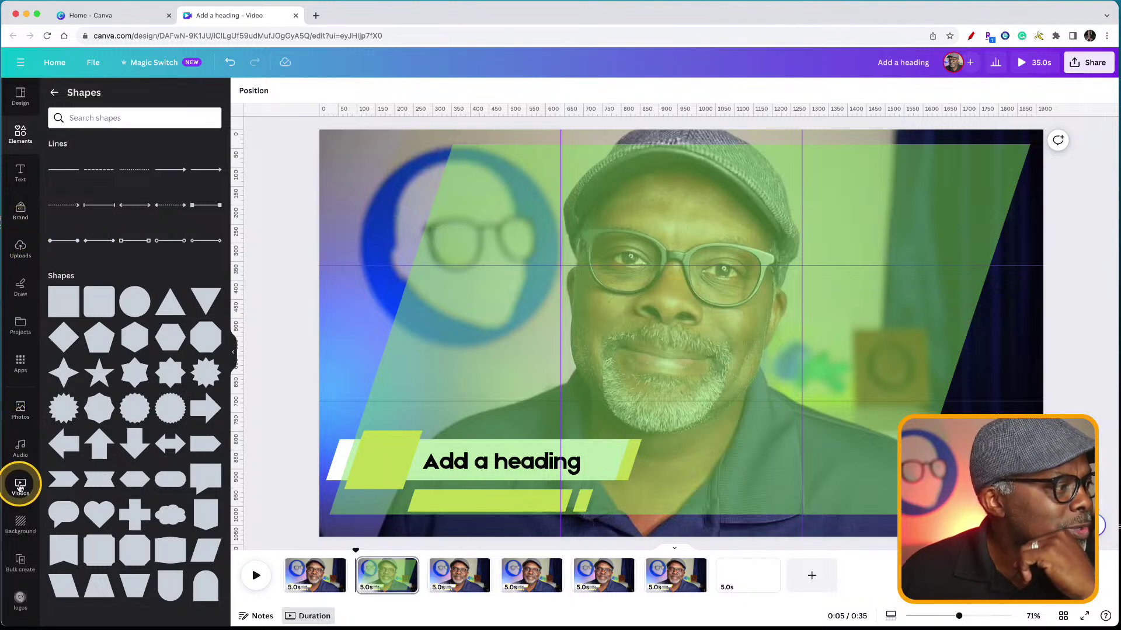
Search the photo library for "angles" and add the purple and blue stained-glass photo to page 2
click(20, 410)
click(78, 97)
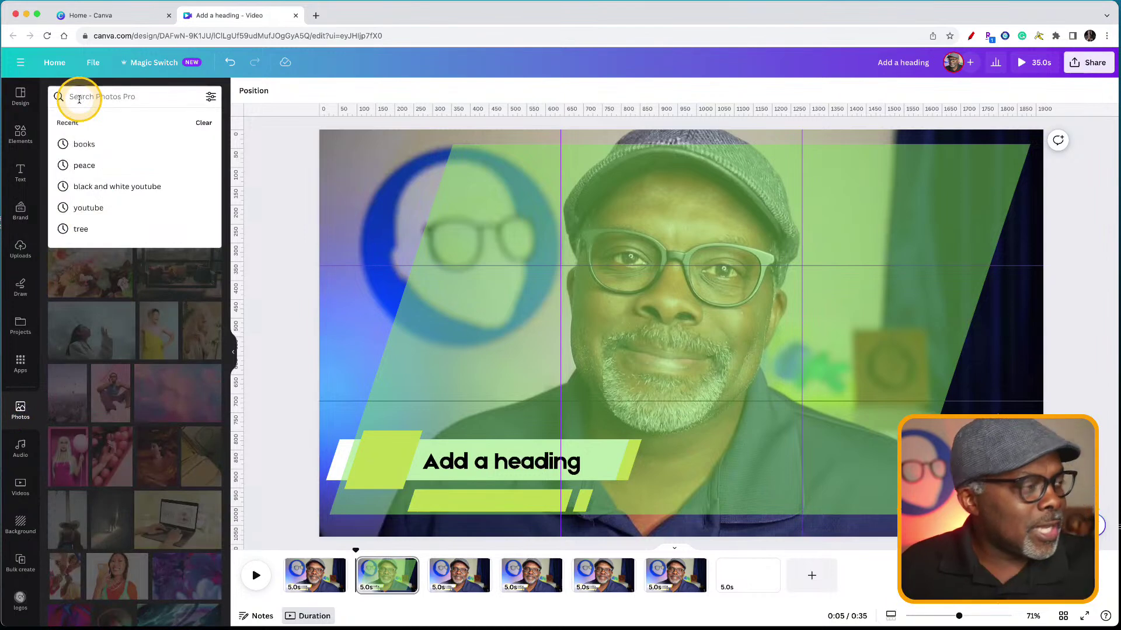
text(angles)
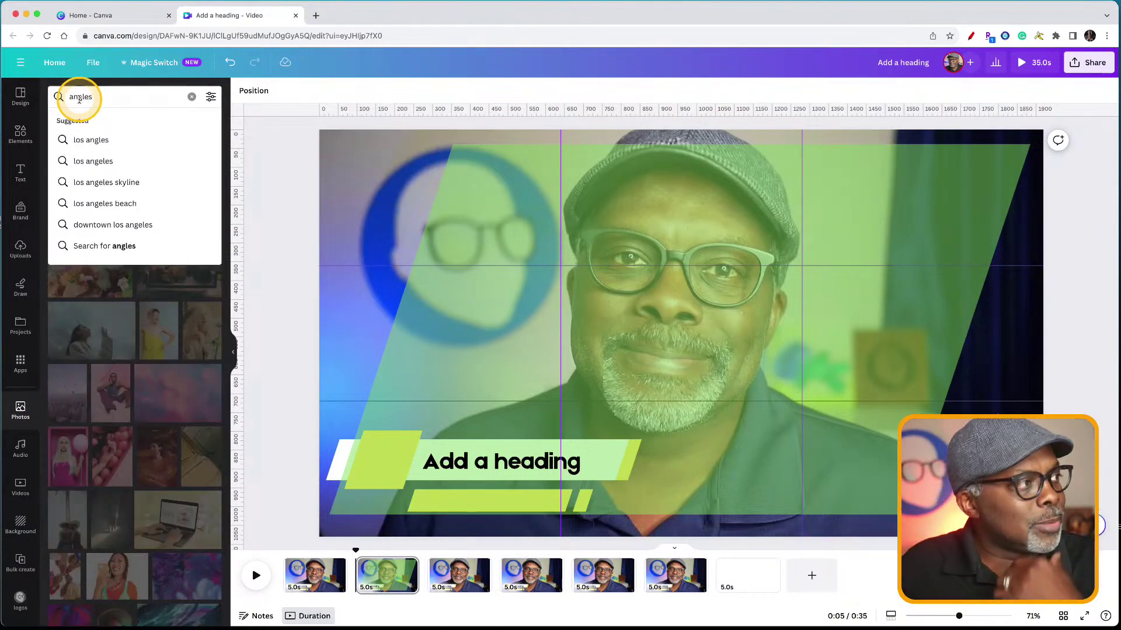
key(Return)
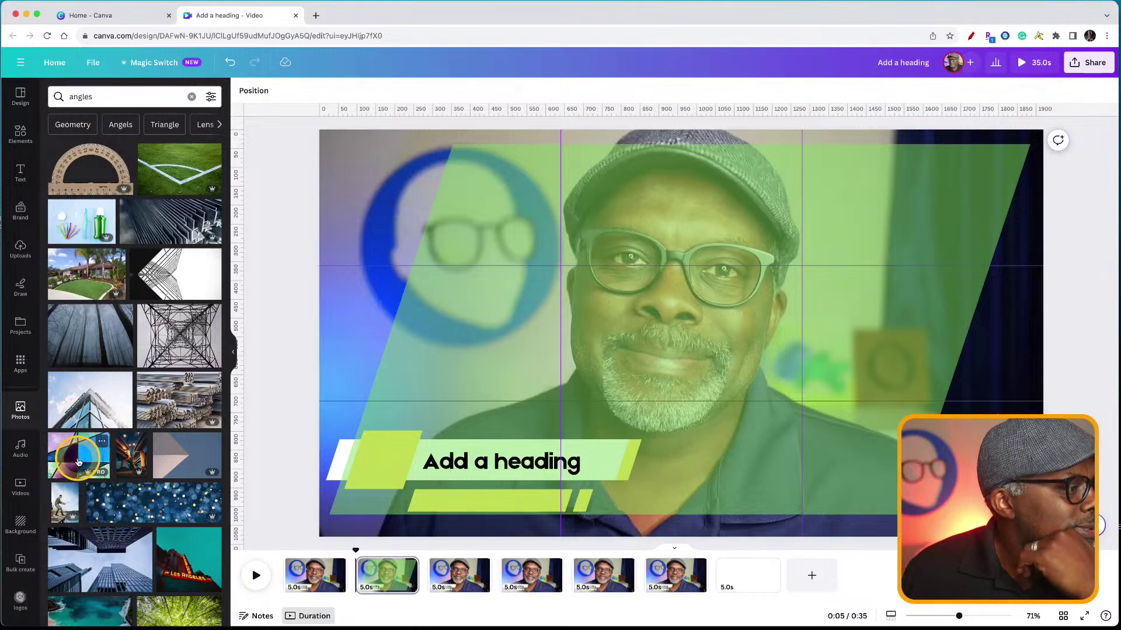
scroll(78, 463, down, 5)
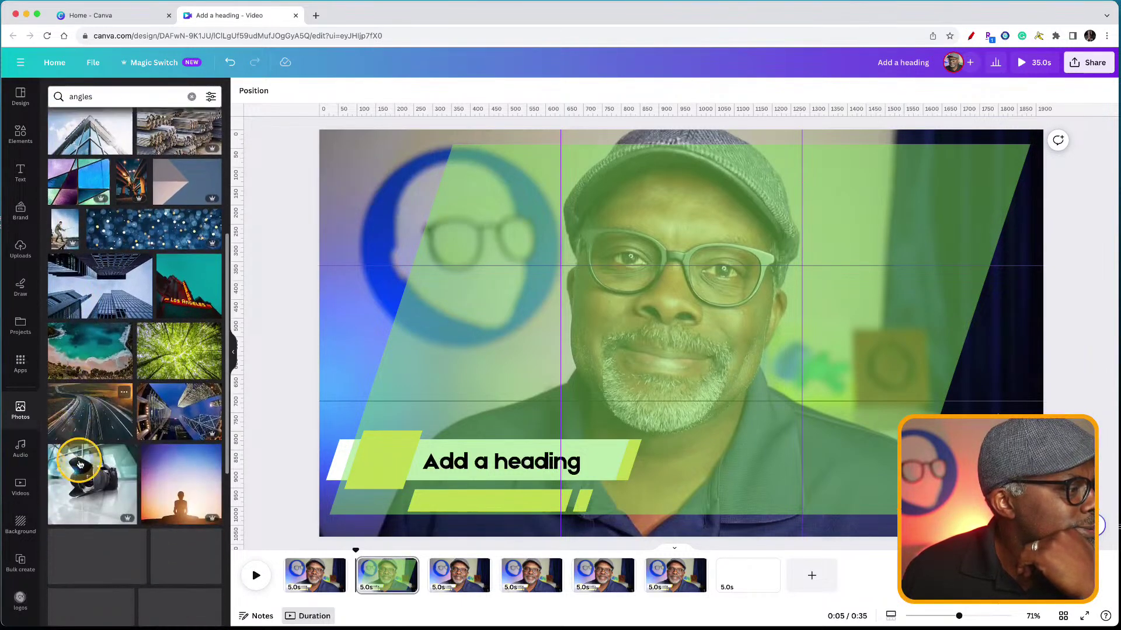
click(76, 244)
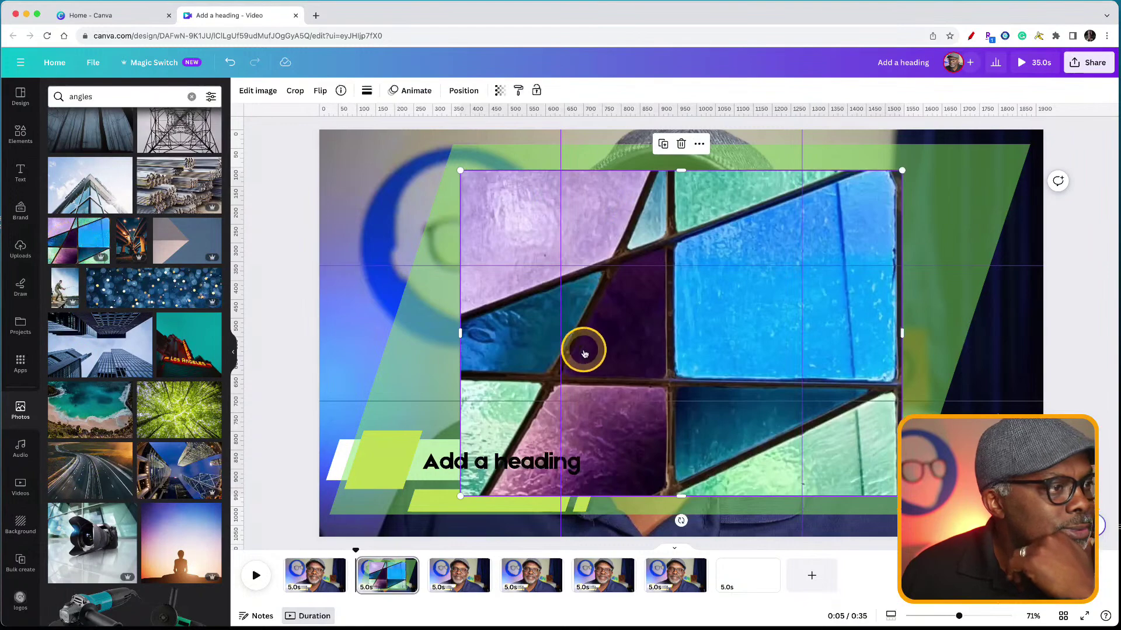
Enlarge the stained-glass photo to cover the whole frame and place its layer directly beneath the portrait photo
drag(620, 333, 478, 288)
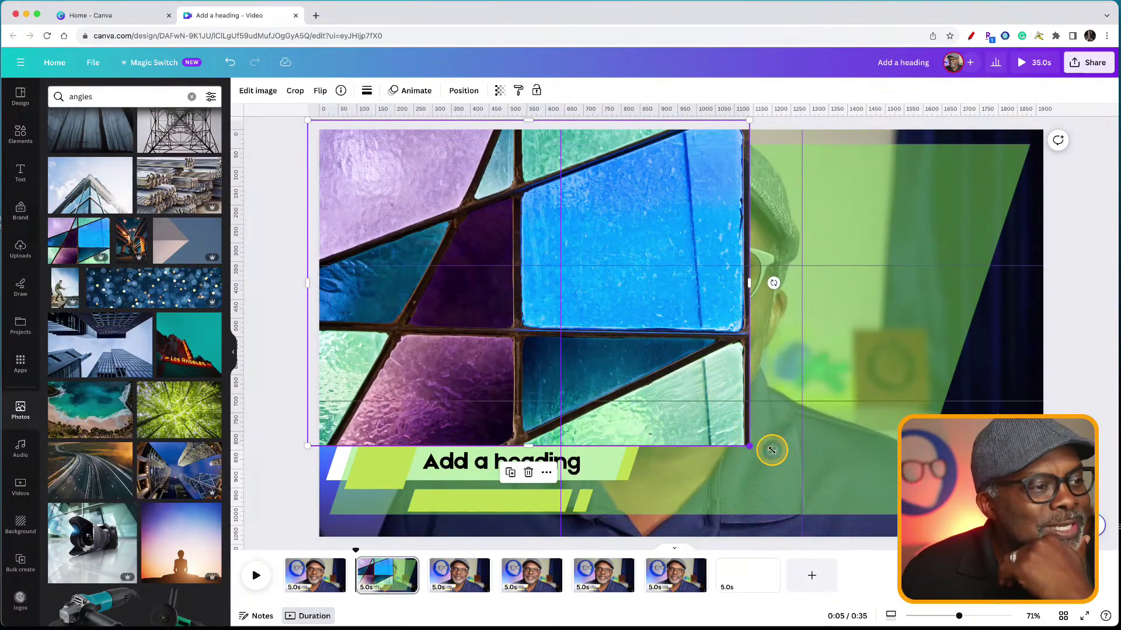
drag(751, 449, 1083, 629)
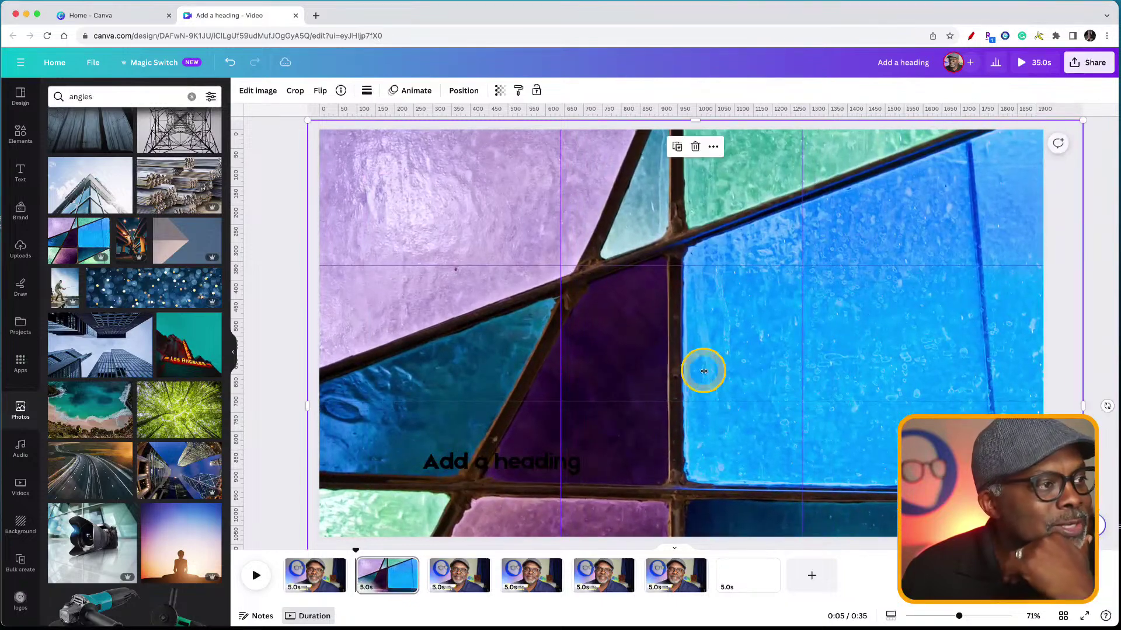
click(463, 90)
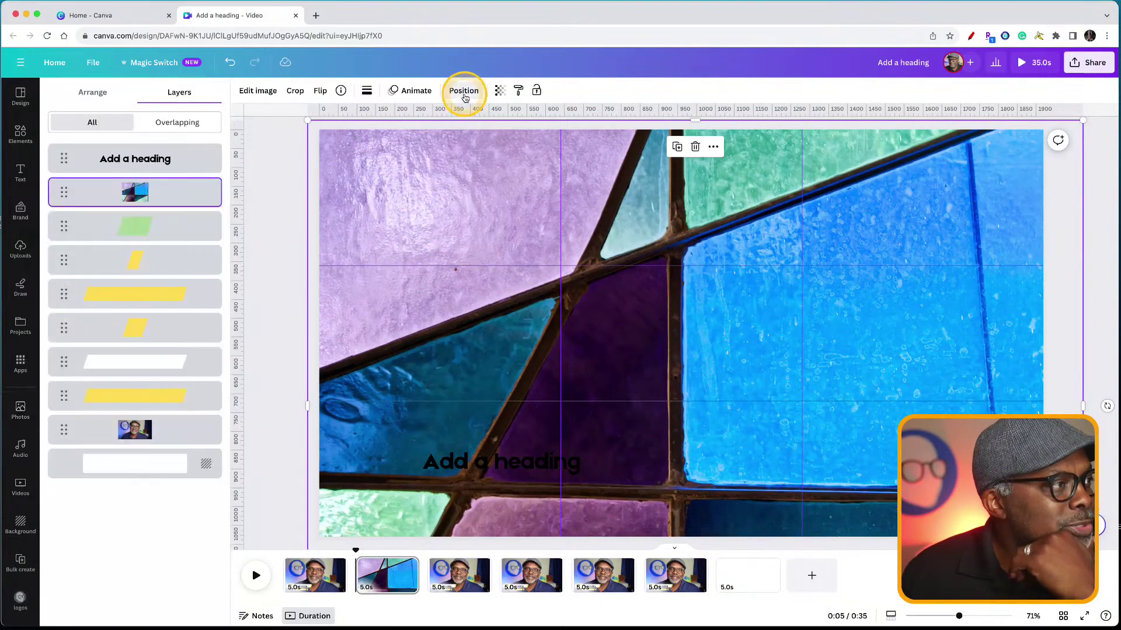
drag(147, 201, 150, 445)
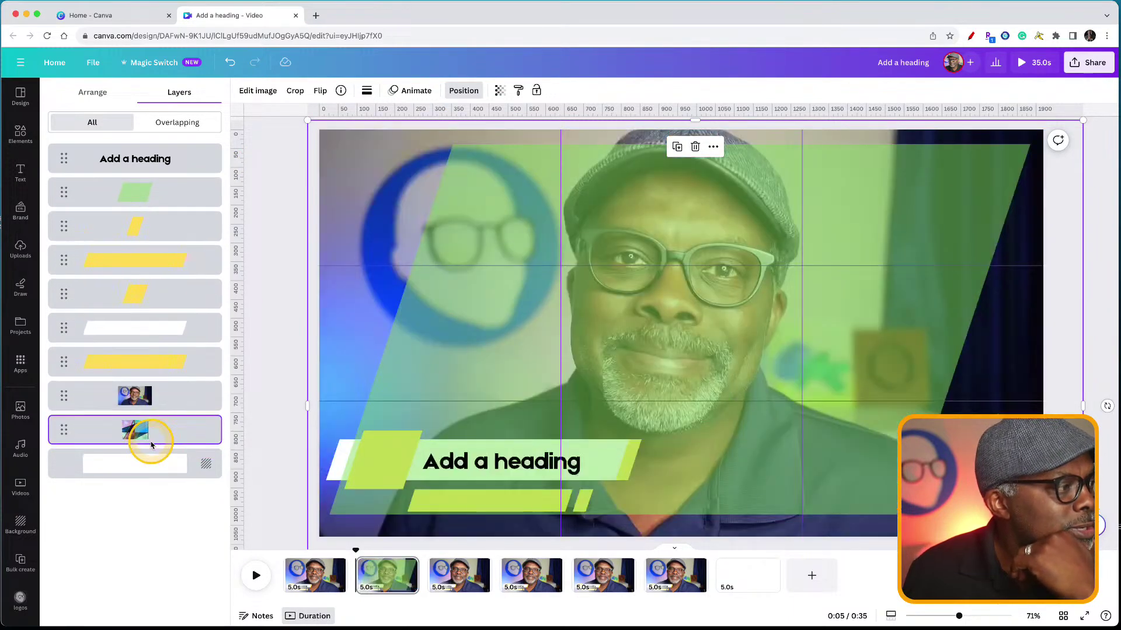
Set the large green parallelogram's transparency to 100
click(170, 195)
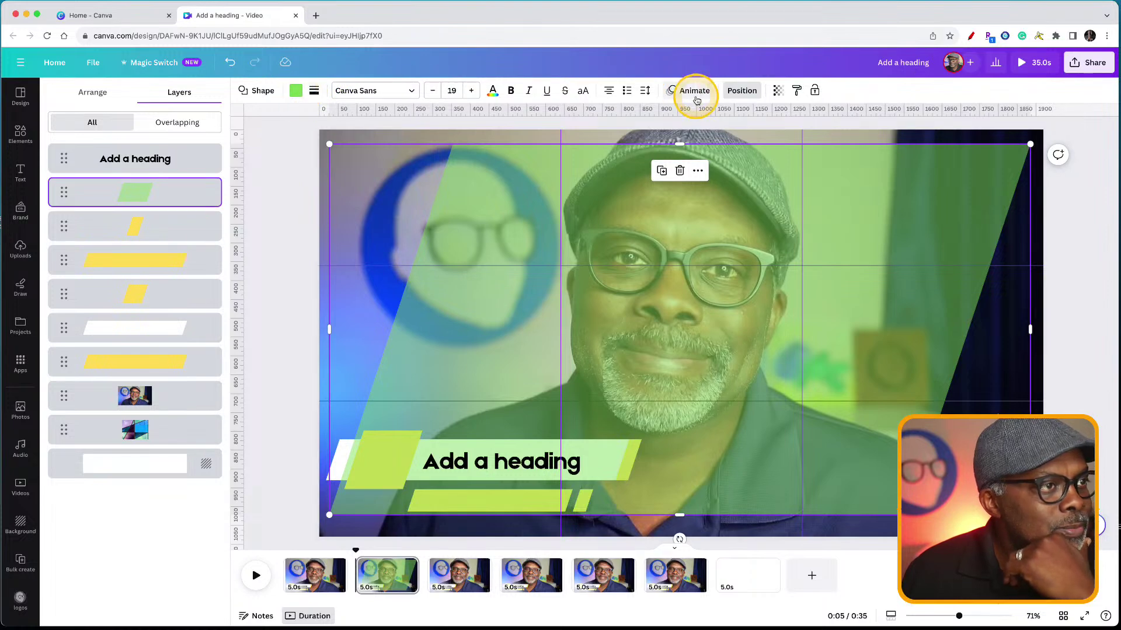
click(777, 95)
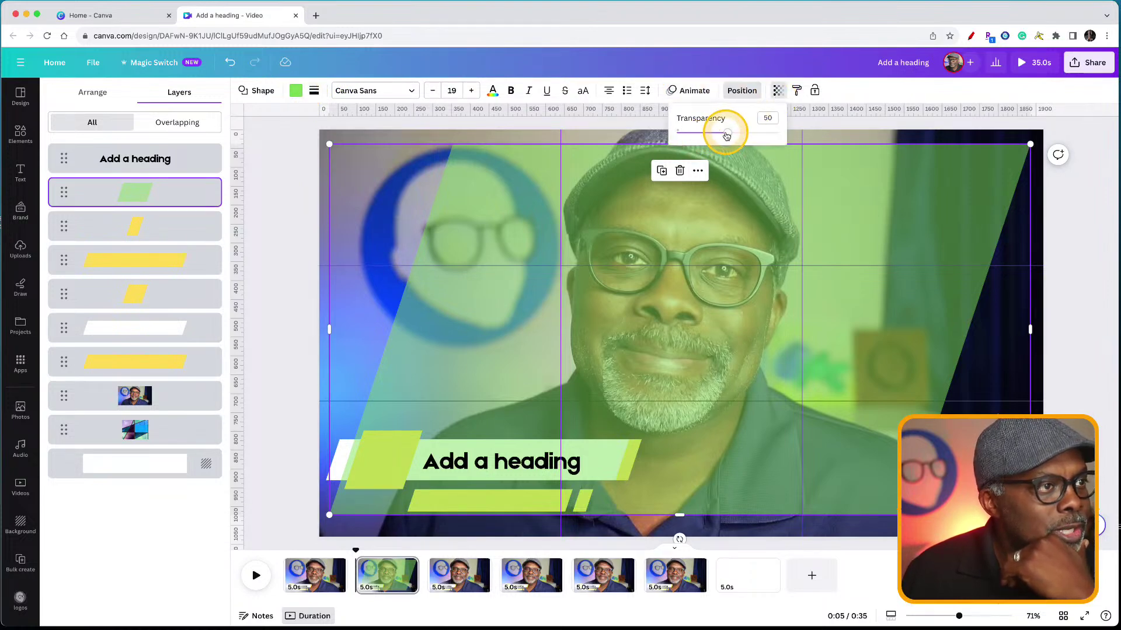
drag(734, 133, 778, 133)
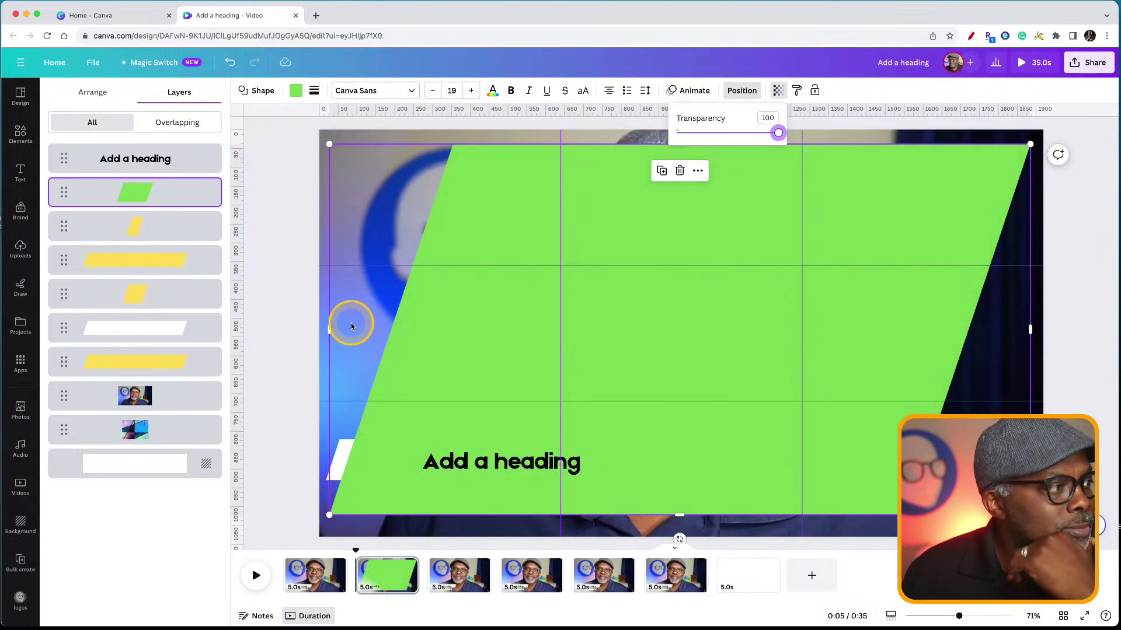
Move the portrait photo's layer beneath the stained-glass photo and deselect everything
drag(127, 407, 136, 450)
click(265, 347)
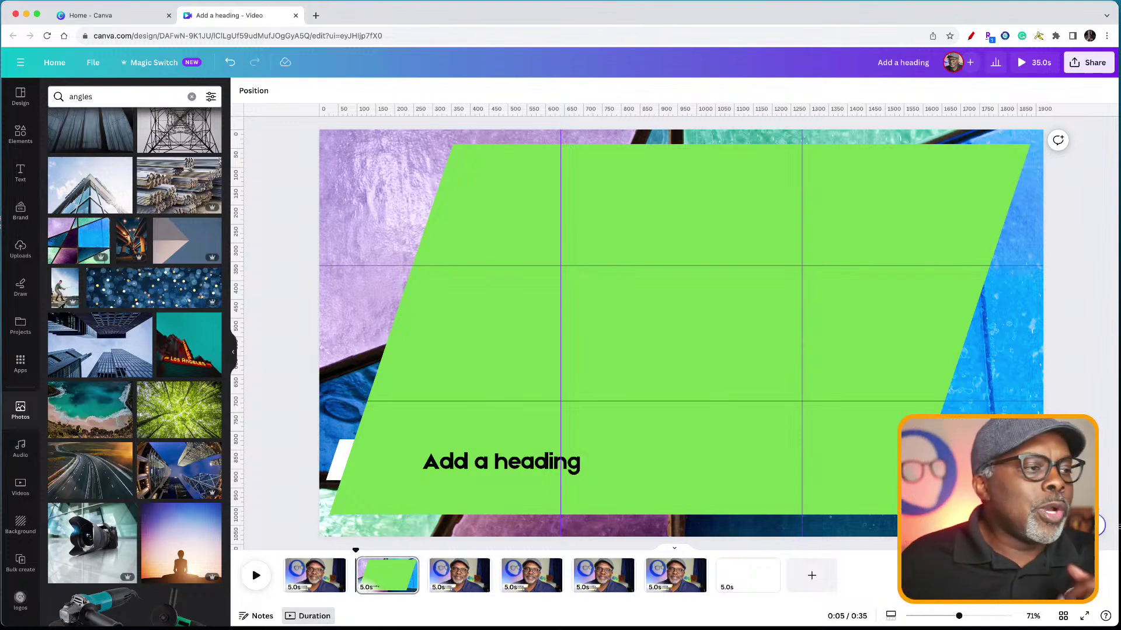
click(651, 239)
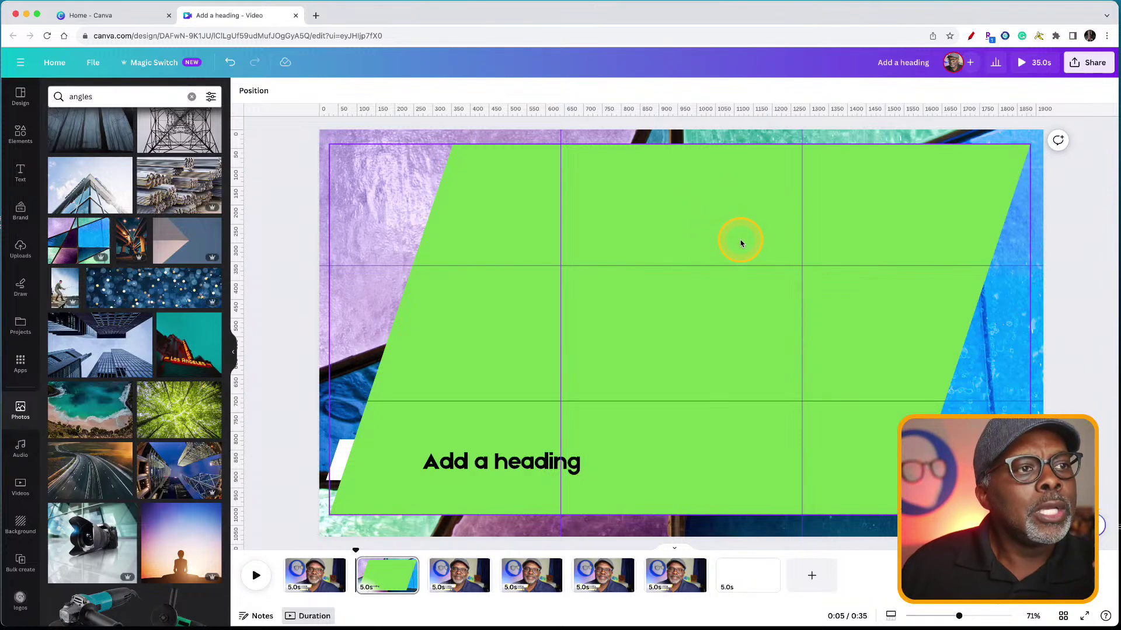
click(267, 183)
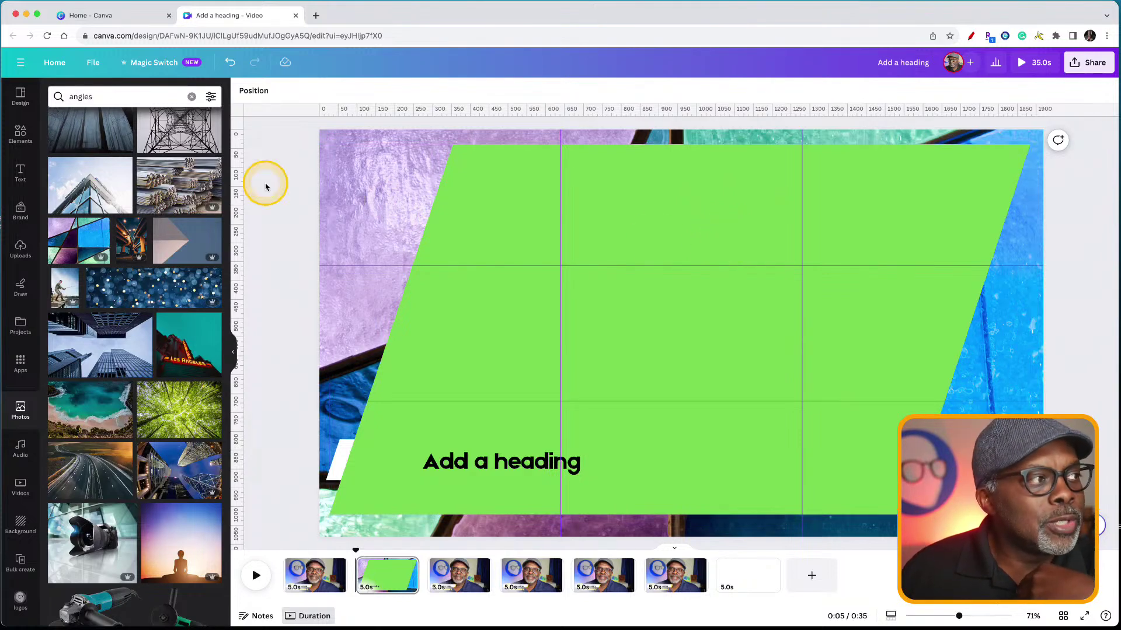
Go to the Canva home page and reopen the recent "Add a heading" video design in a new tab
click(60, 64)
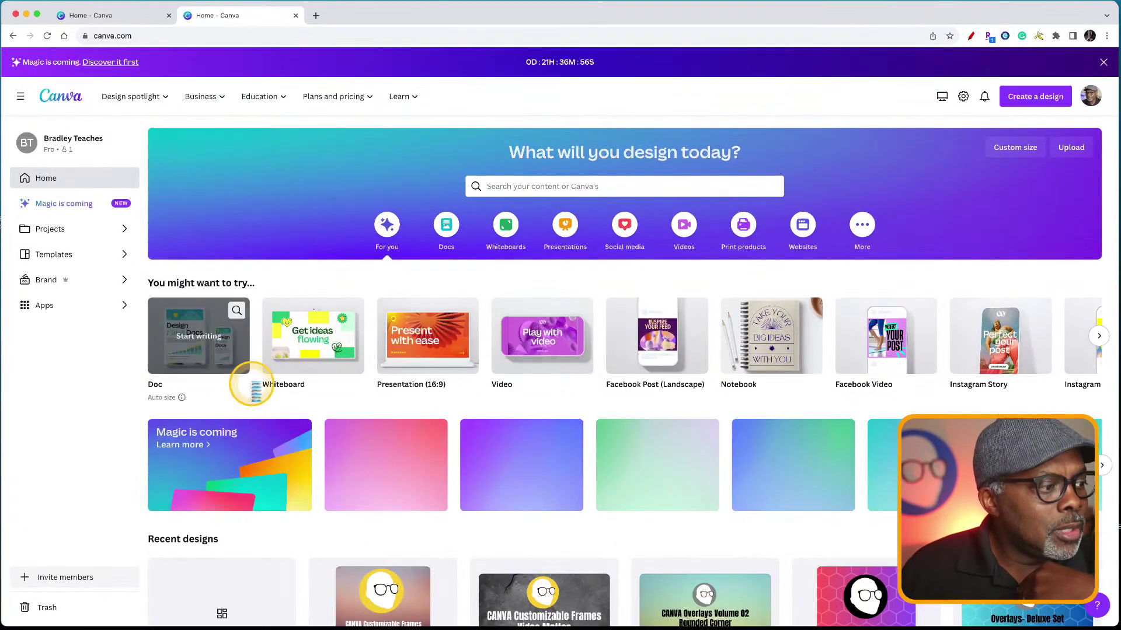
scroll(300, 445, down, 3)
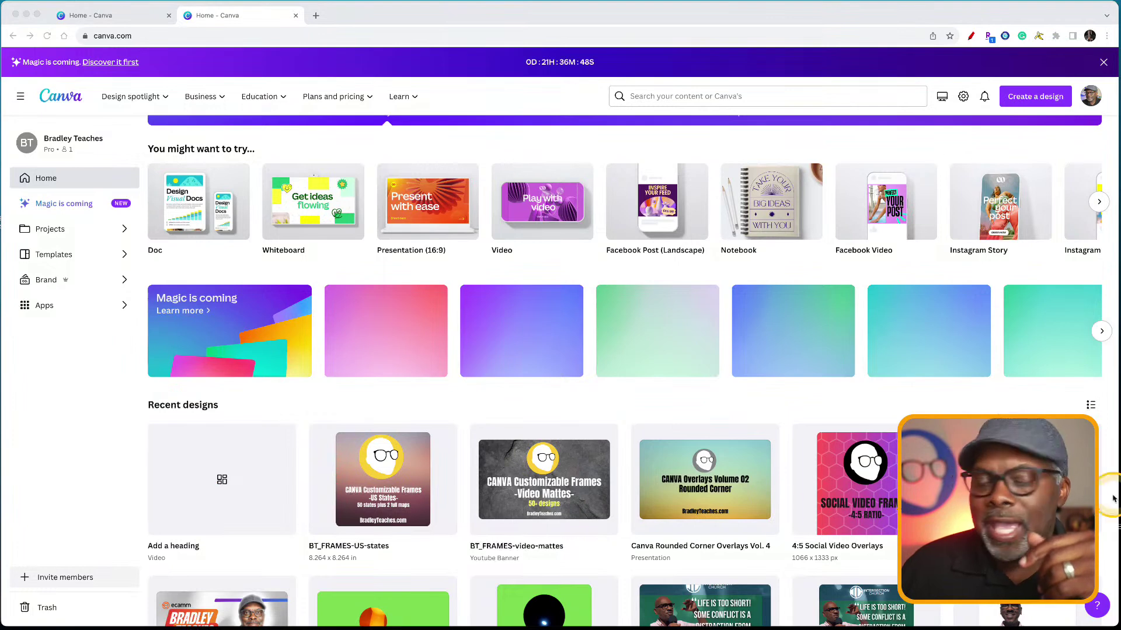
click(282, 438)
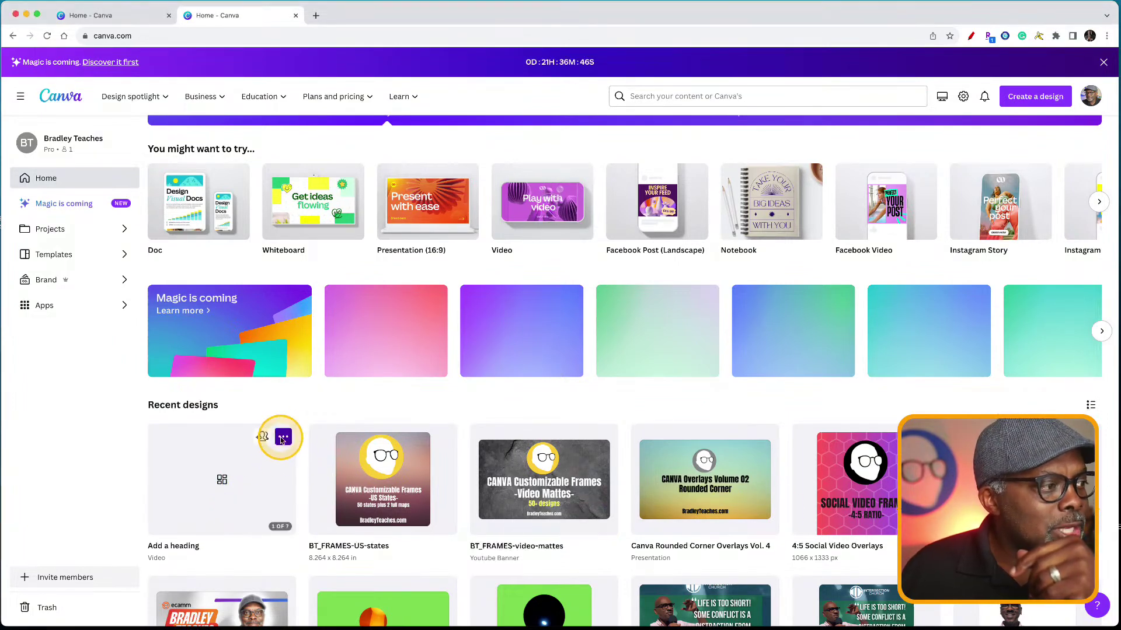
click(282, 438)
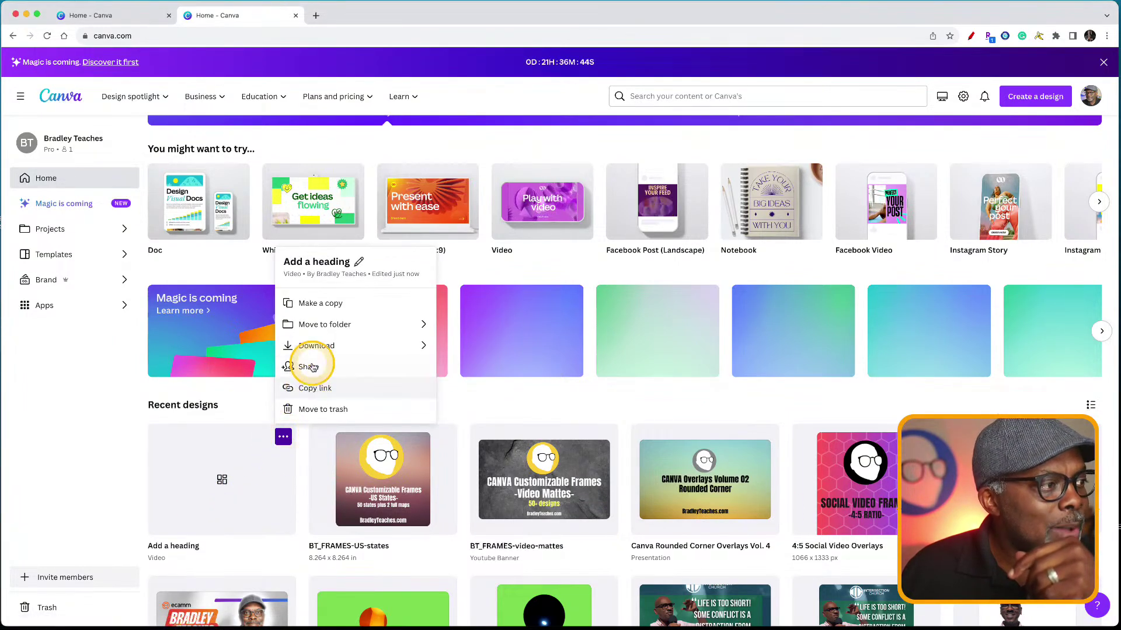
click(315, 312)
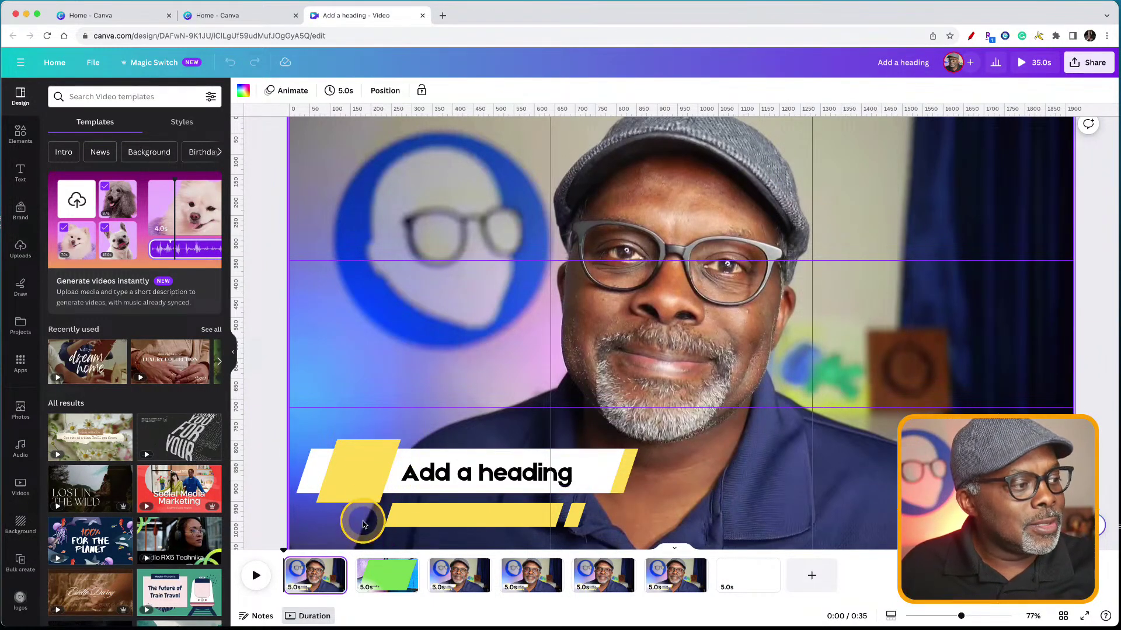
On page 3, recolor the yellow block beside the heading and the long yellow bar beneath it pink from the default solid colors
click(474, 584)
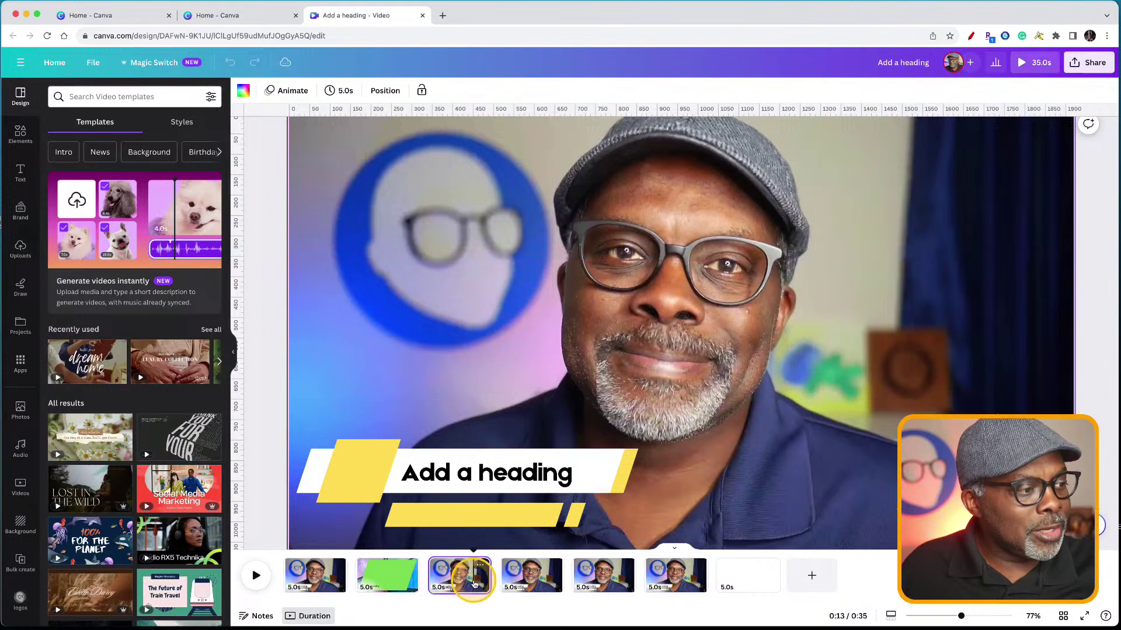
click(379, 475)
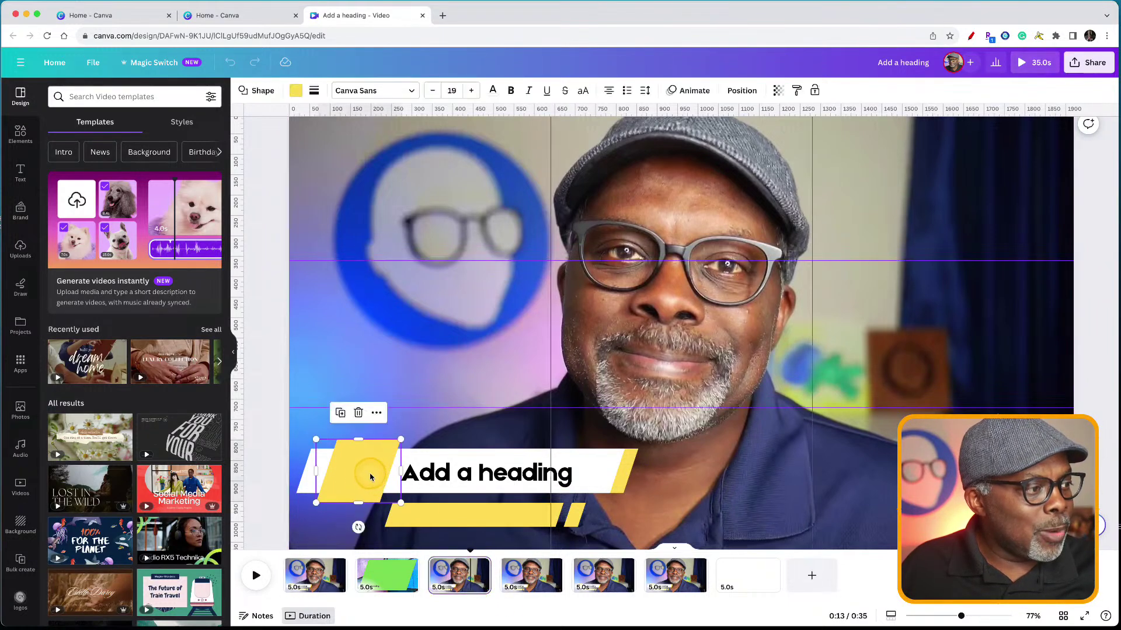
click(295, 92)
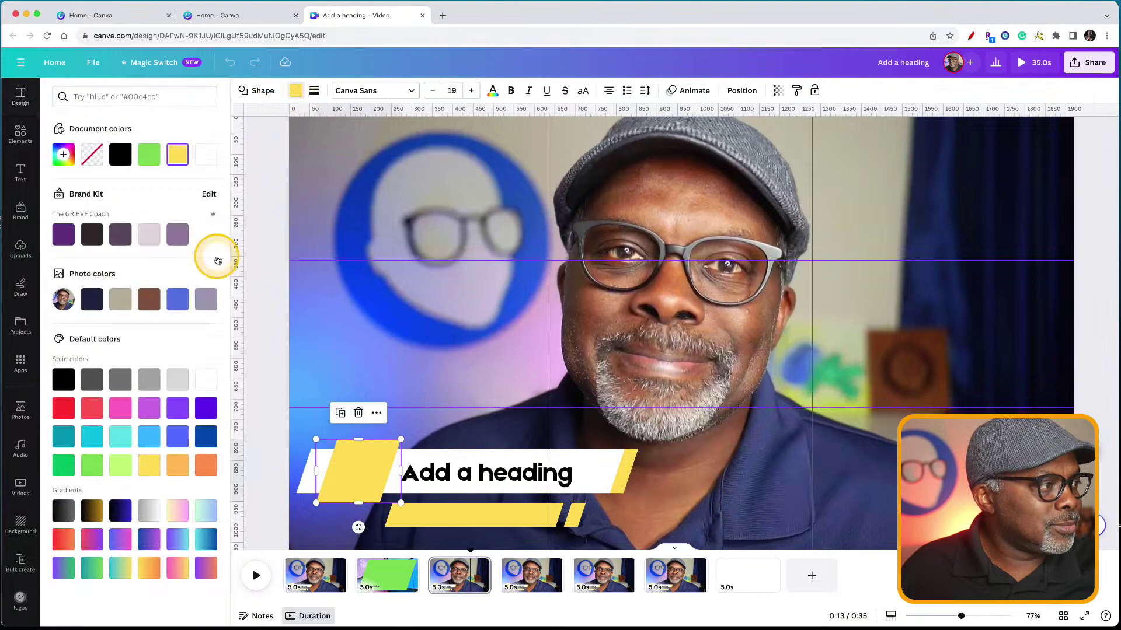
click(120, 408)
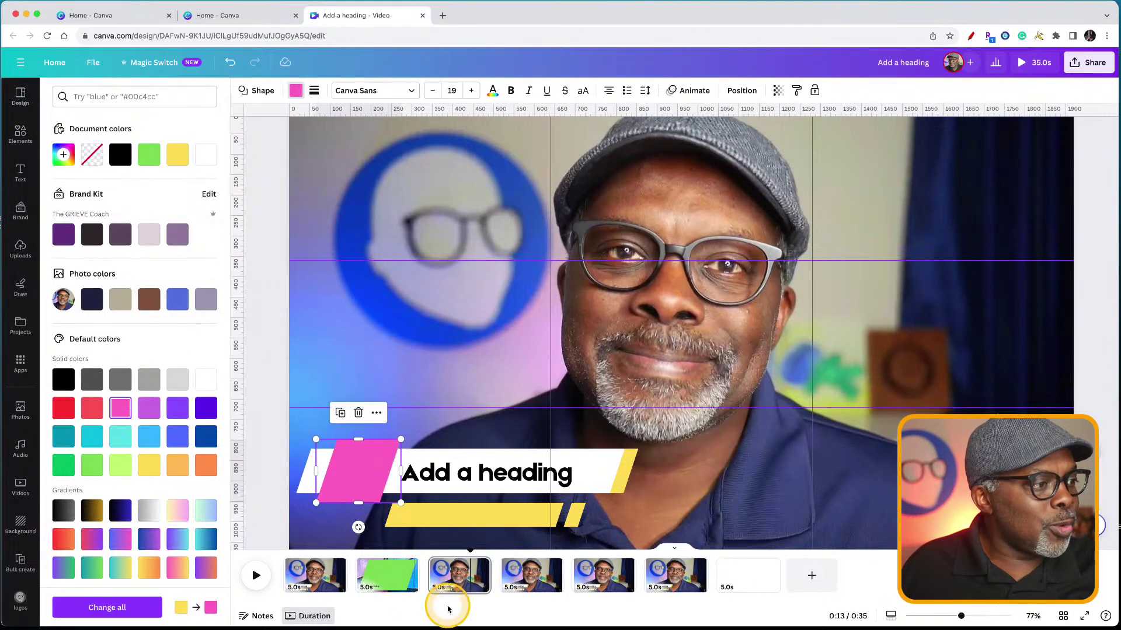
click(462, 516)
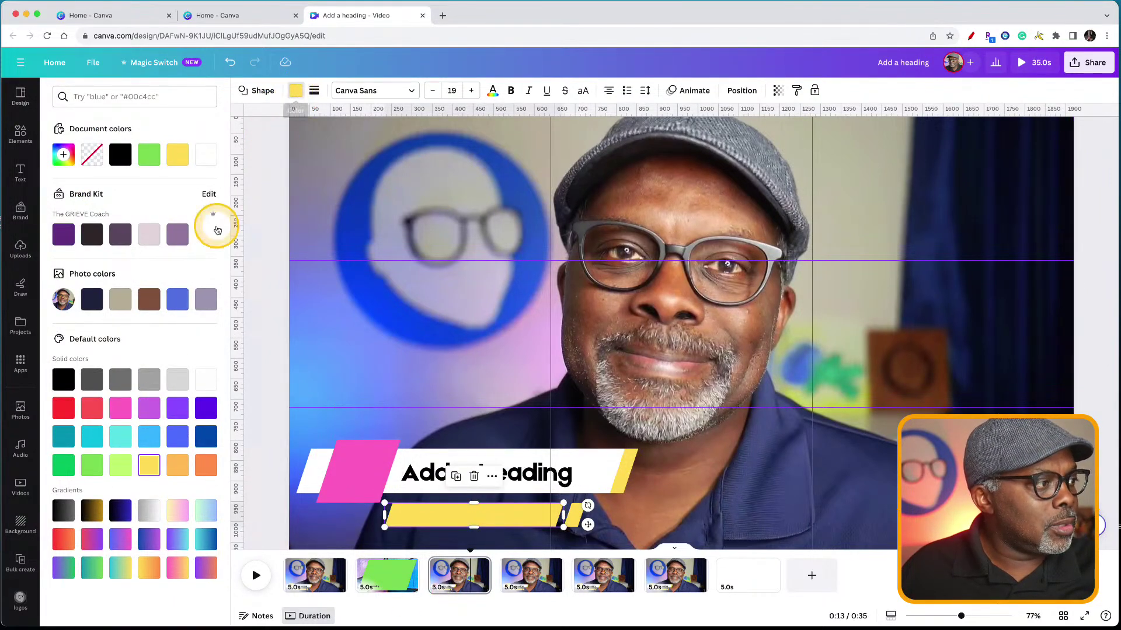
click(120, 408)
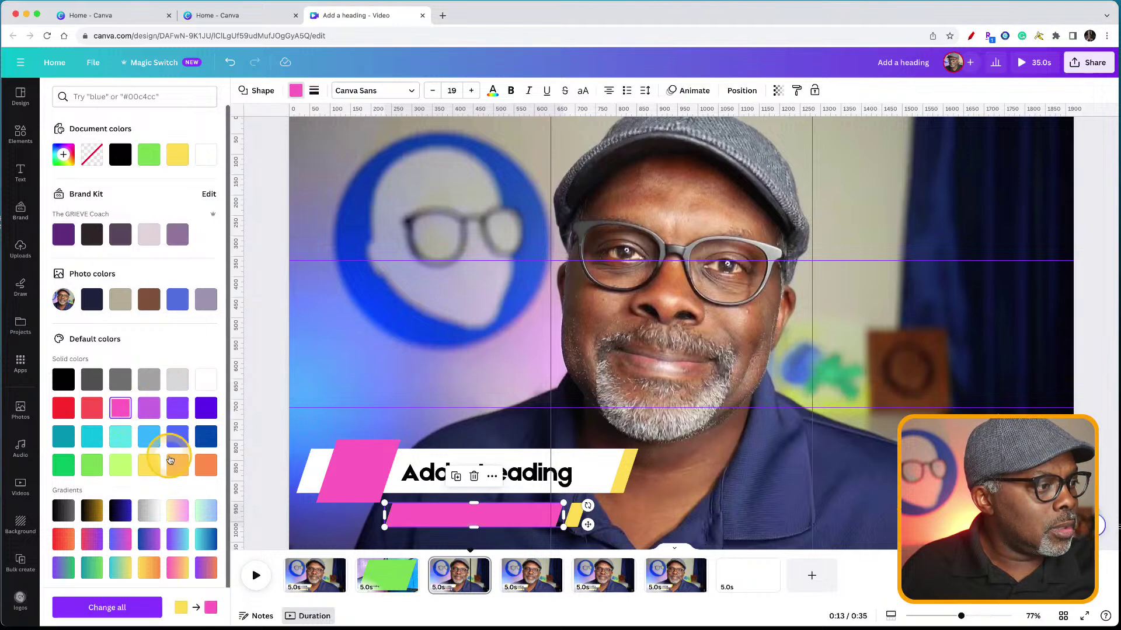
click(261, 490)
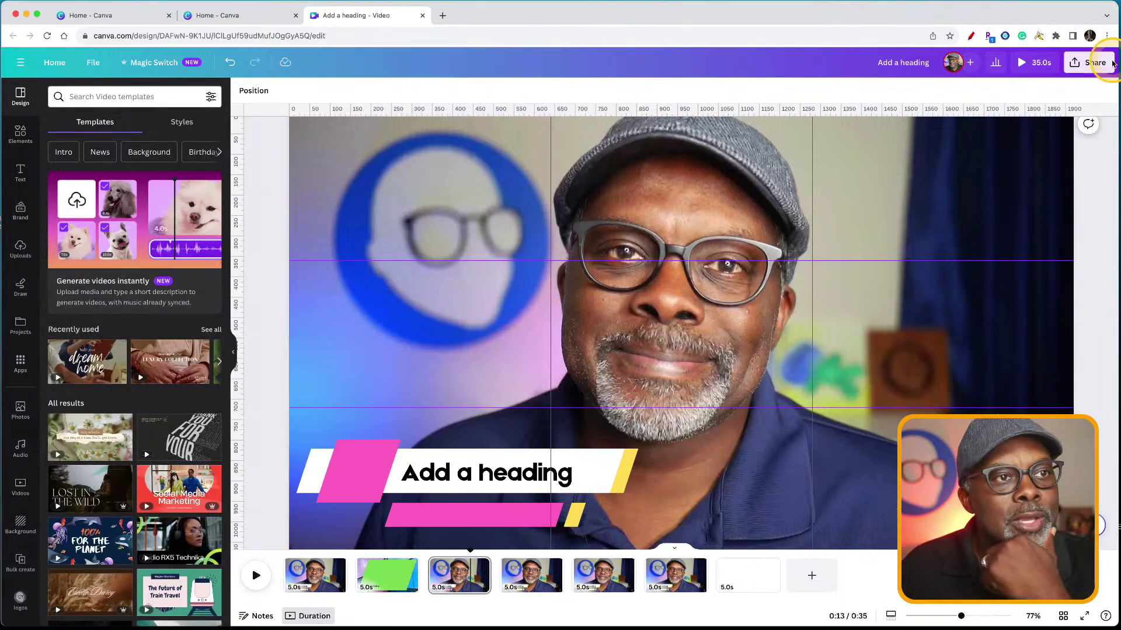
Open the design's download settings and look through the list of pages available for the MP4 Video export
click(1093, 65)
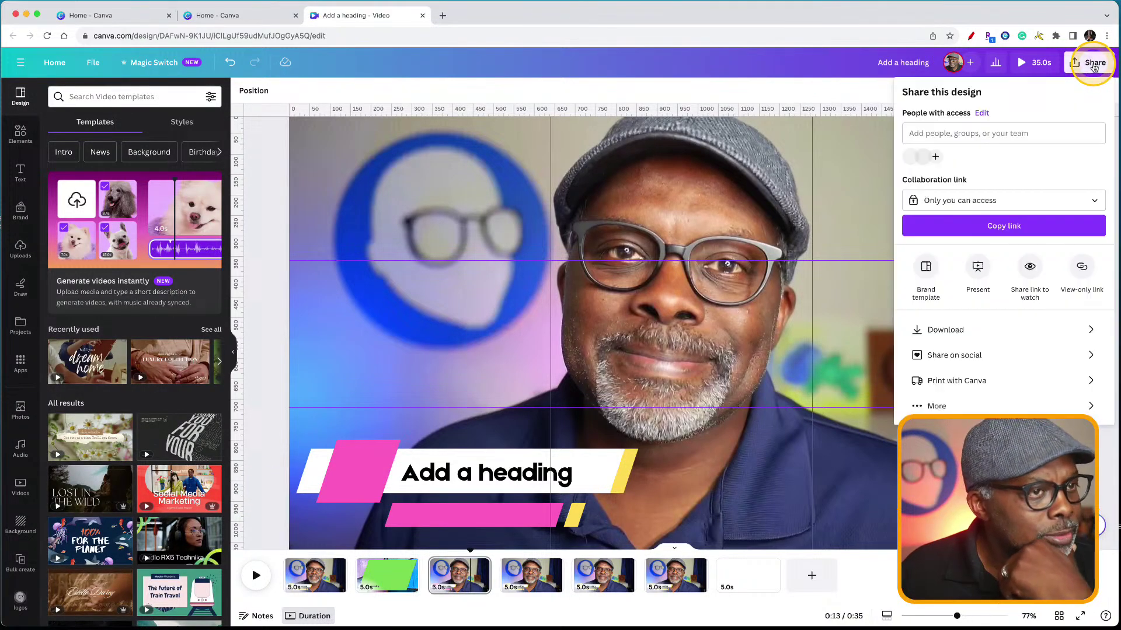
click(945, 331)
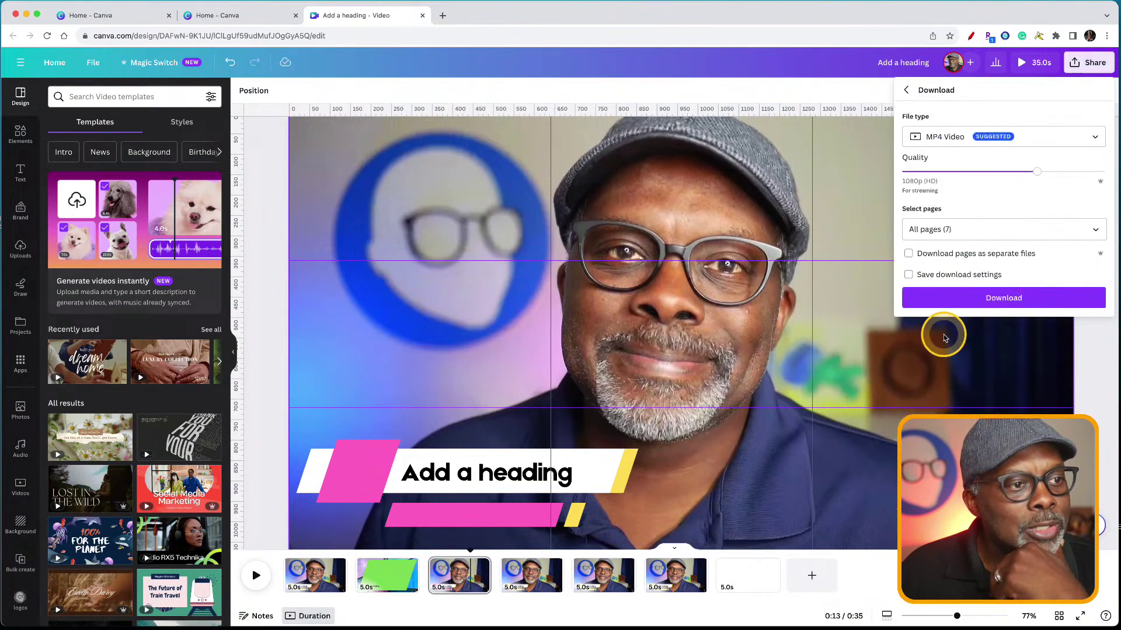
click(1090, 229)
scroll(1025, 299, down, 2)
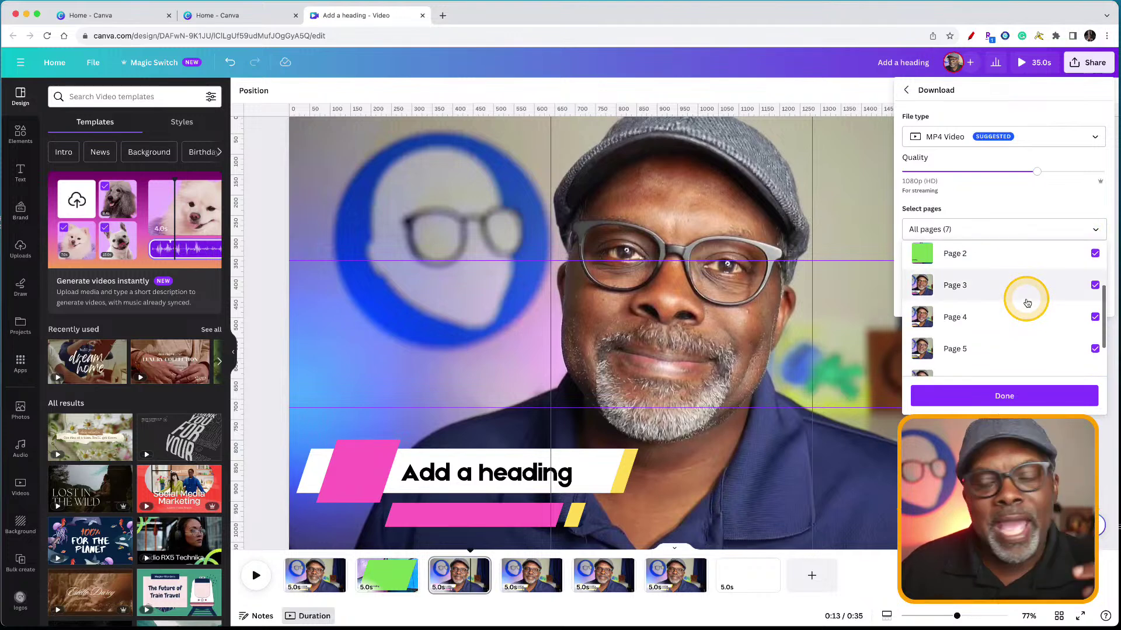
scroll(1027, 302, down, 2)
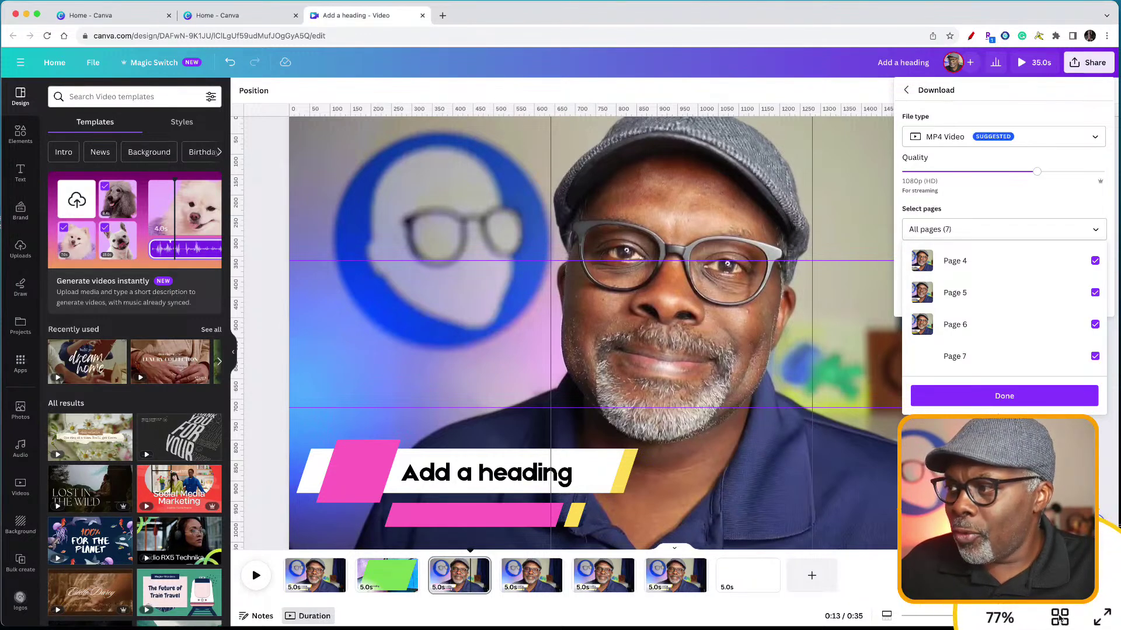
key(Escape)
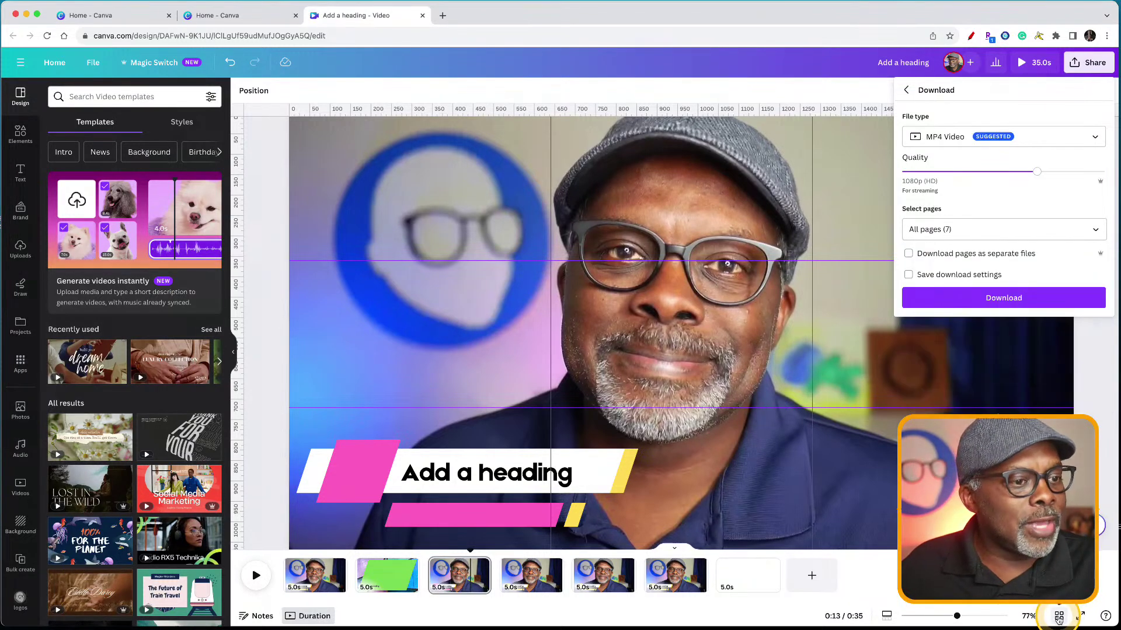
Show all pages of the design in a grid, and open page 5 in the editor
click(1059, 617)
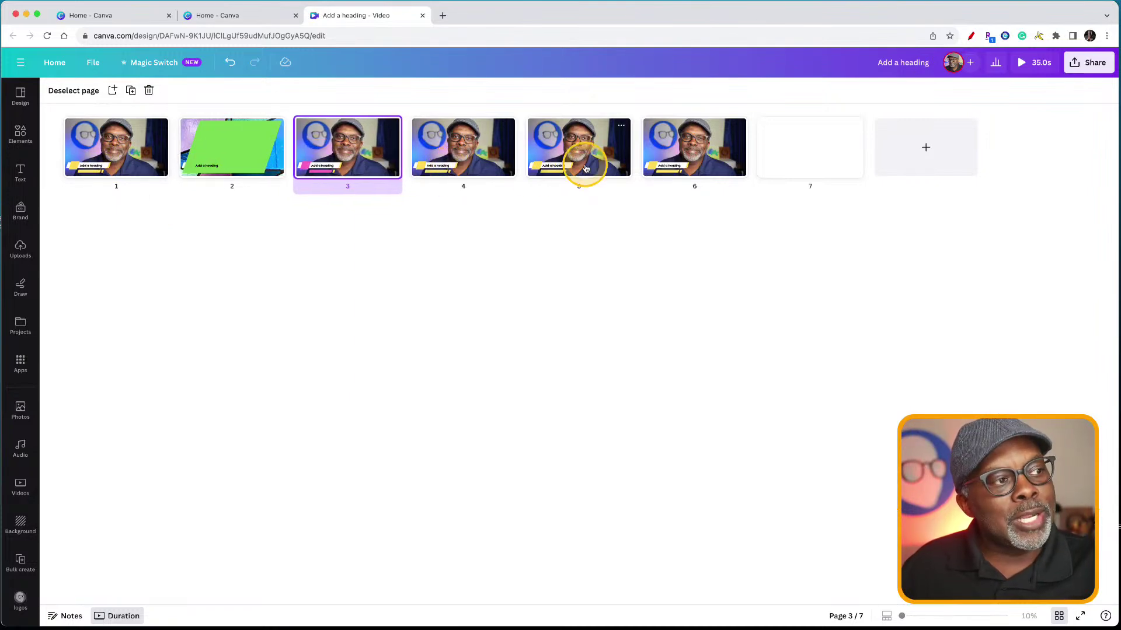
double_click(585, 169)
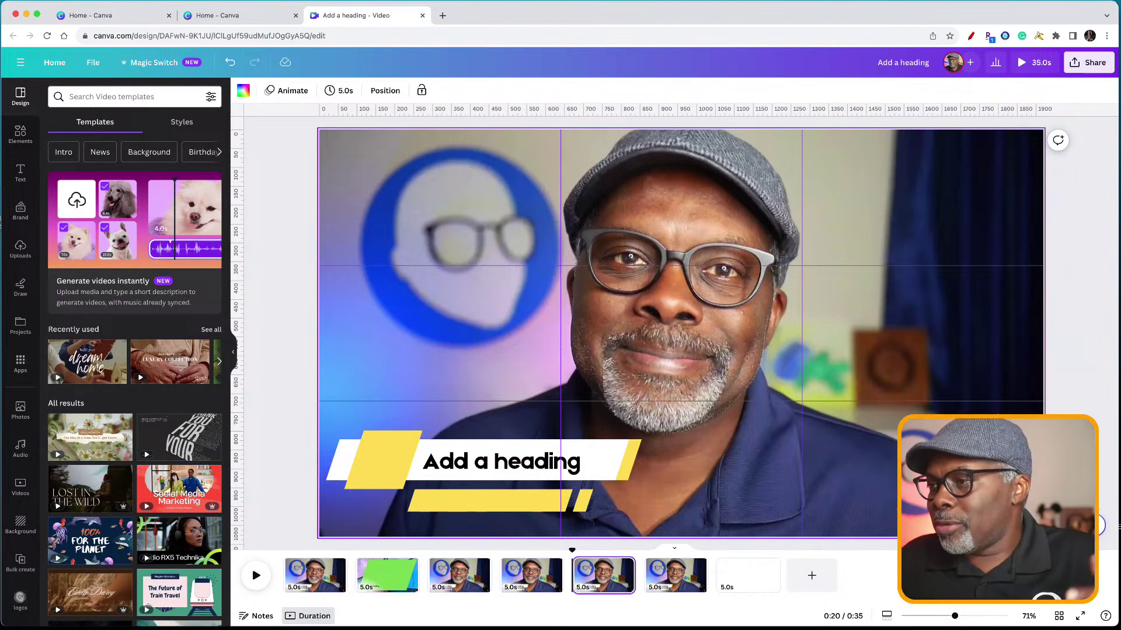
click(591, 575)
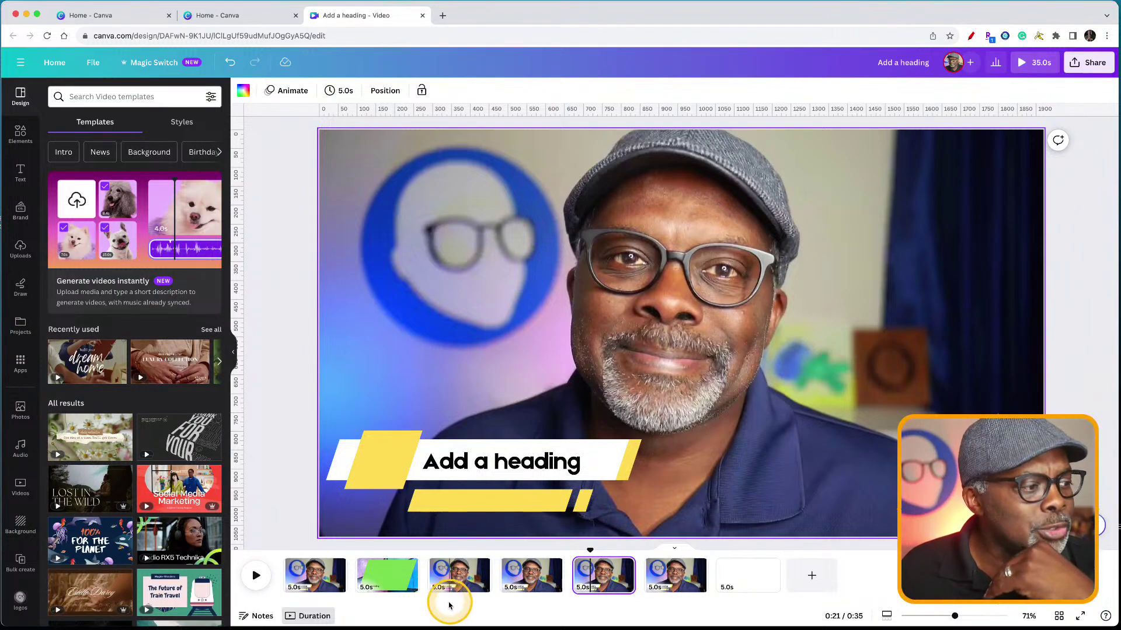
On page 2, delete the heading text layer and undo the accidental deletion of the green parallelogram
click(387, 578)
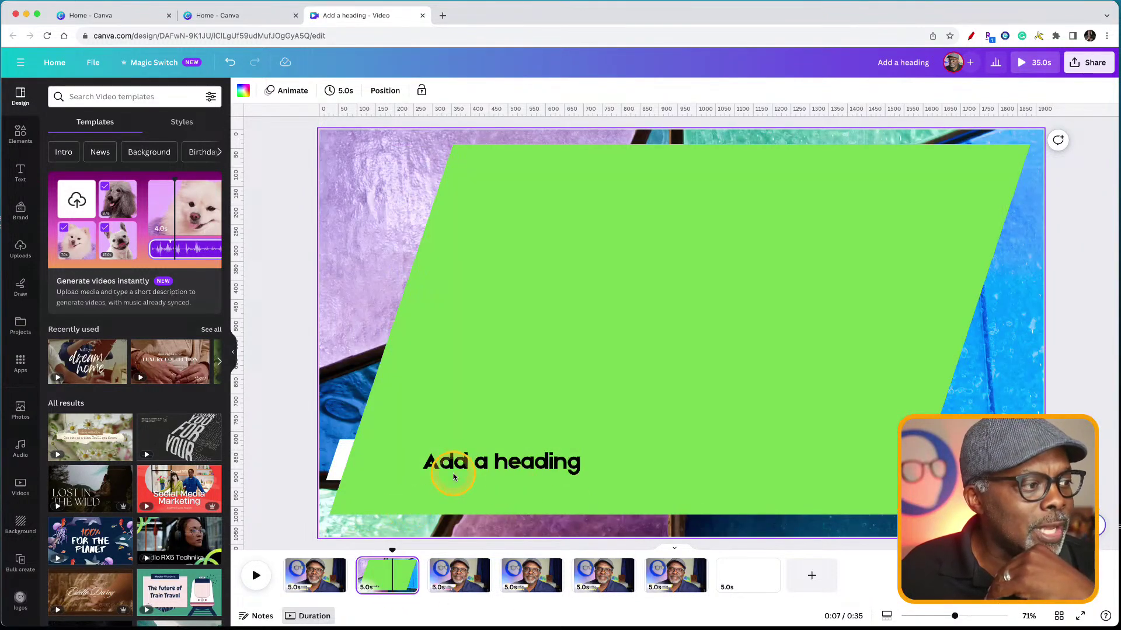
click(385, 91)
click(163, 164)
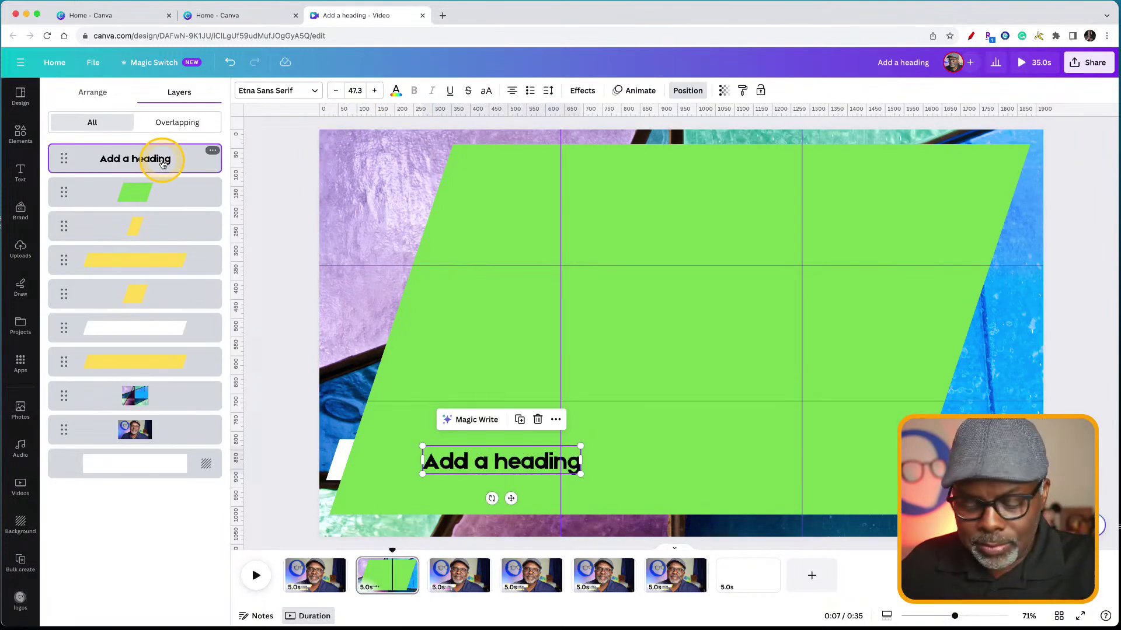
key(BackSpace)
key(BackSpace)
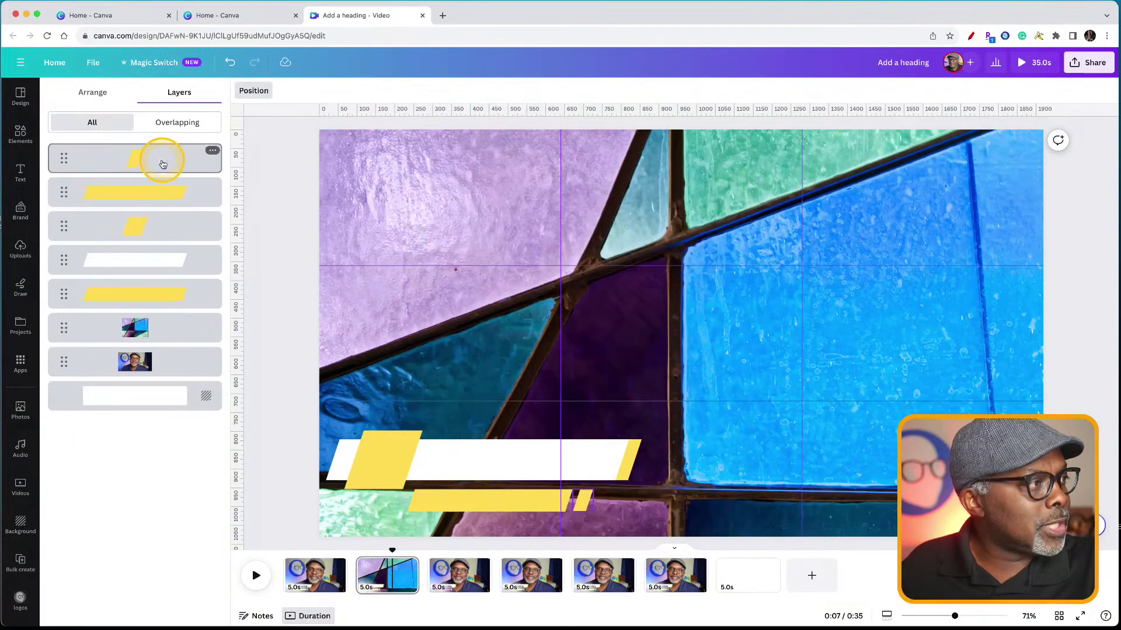
click(163, 164)
key(super+z)
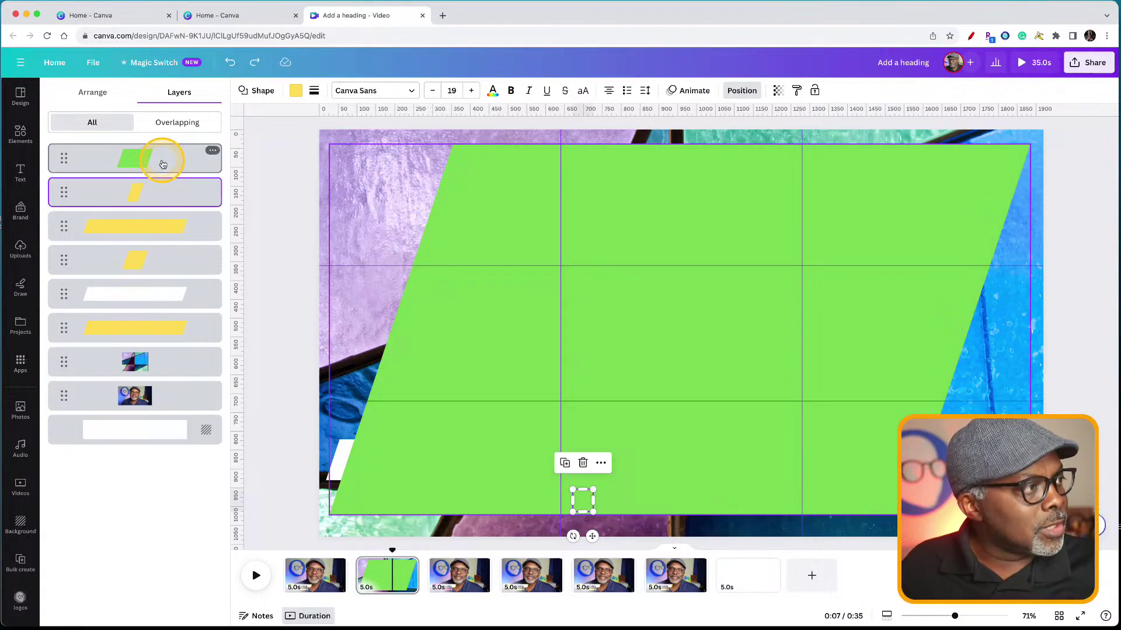
Delete the yellow and white lower-third shapes from page 2, keeping the green parallelogram and both photos
key(BackSpace)
click(167, 200)
key(BackSpace)
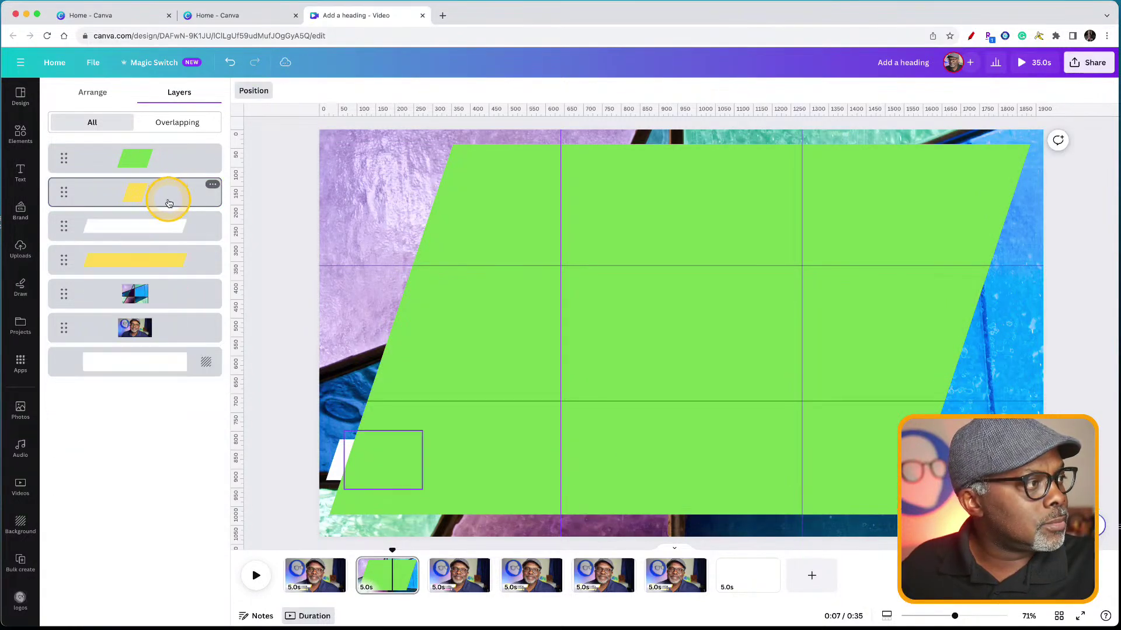
click(168, 200)
key(BackSpace)
click(168, 202)
key(BackSpace)
click(167, 201)
key(BackSpace)
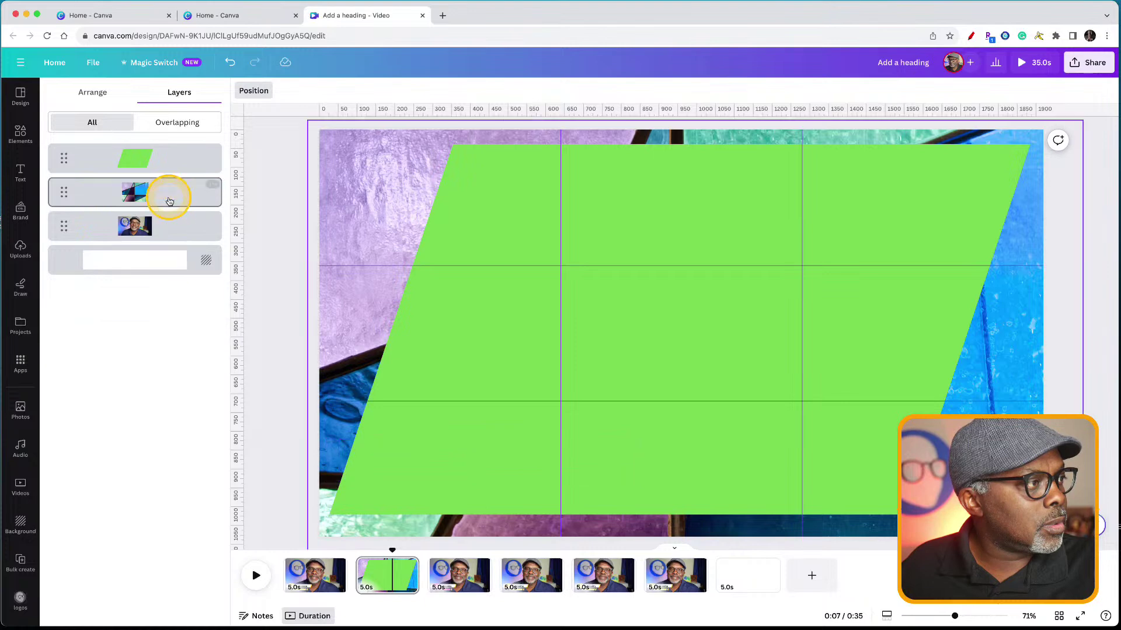
click(280, 282)
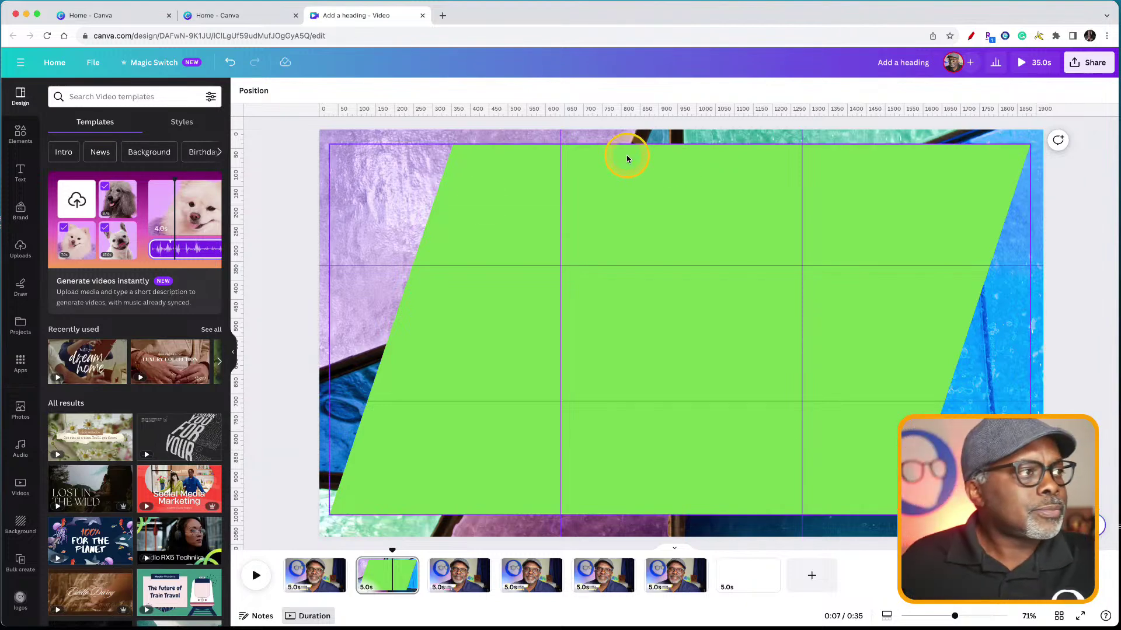
Examine the layer order on page 2, selecting the green parallelogram and the stained-glass photo in turn
click(420, 249)
click(530, 259)
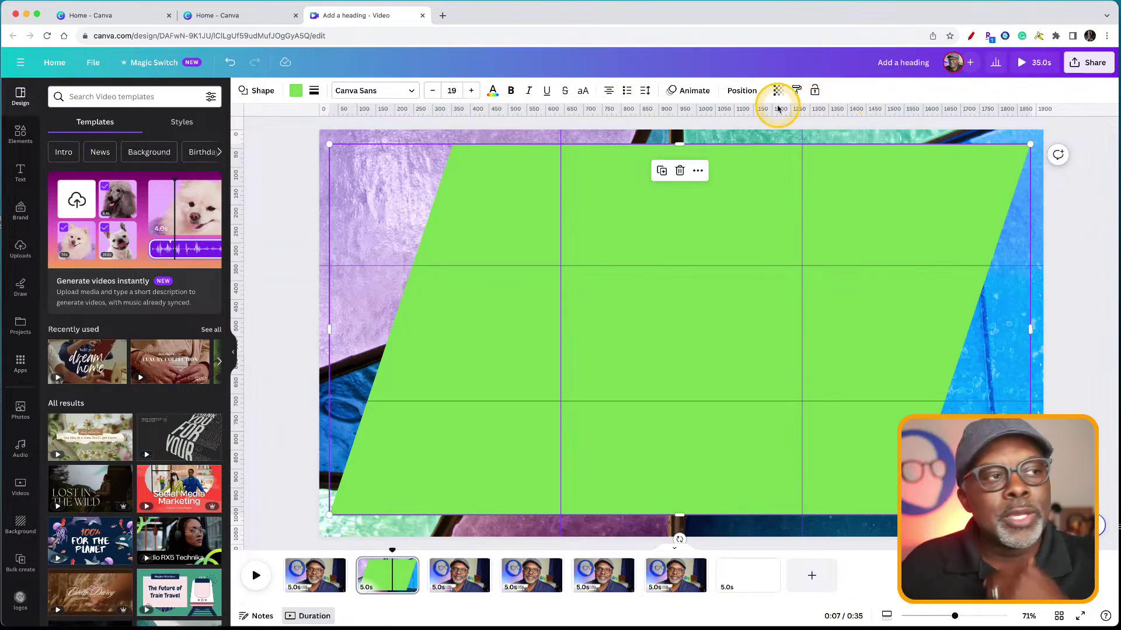
click(742, 92)
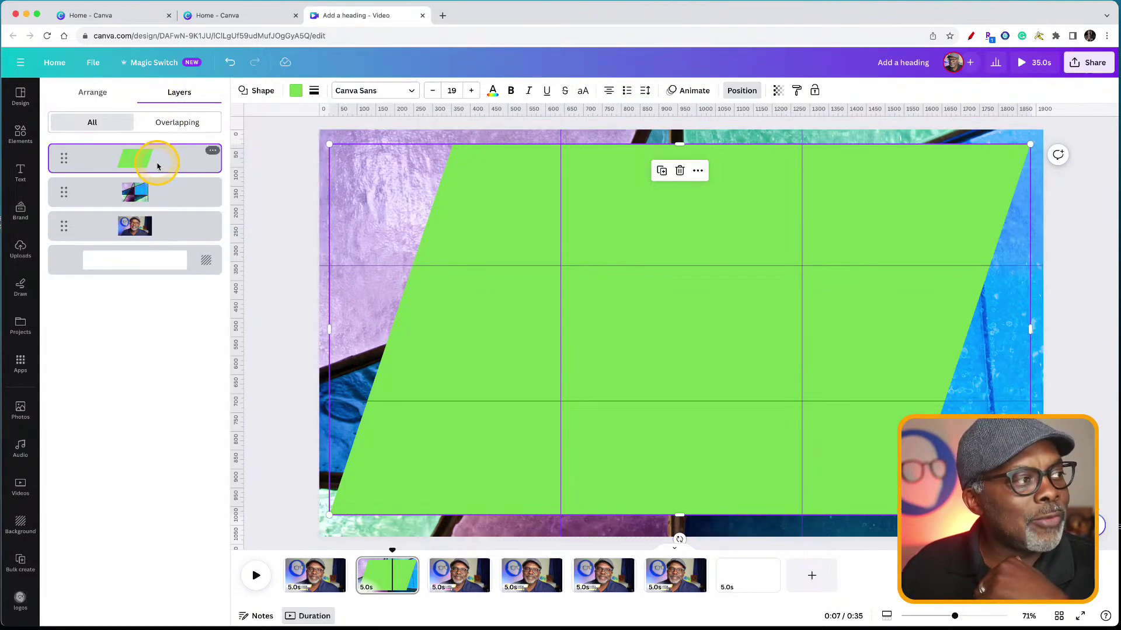
mouse_move(154, 156)
mouse_down()
mouse_move(150, 232)
mouse_move(150, 151)
mouse_up()
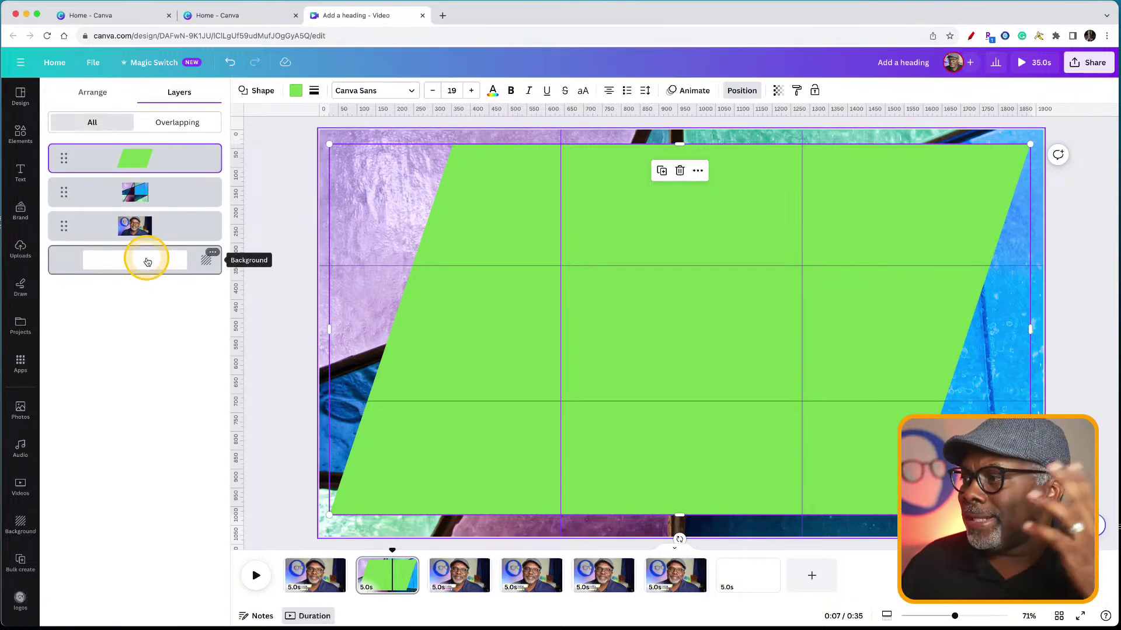
click(137, 195)
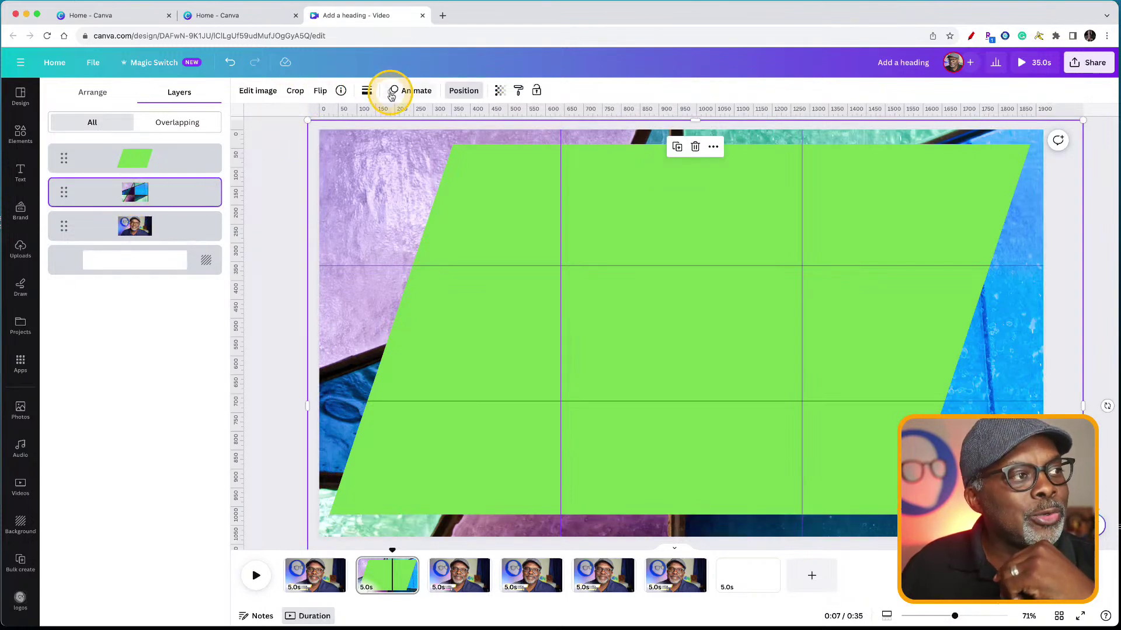
click(130, 169)
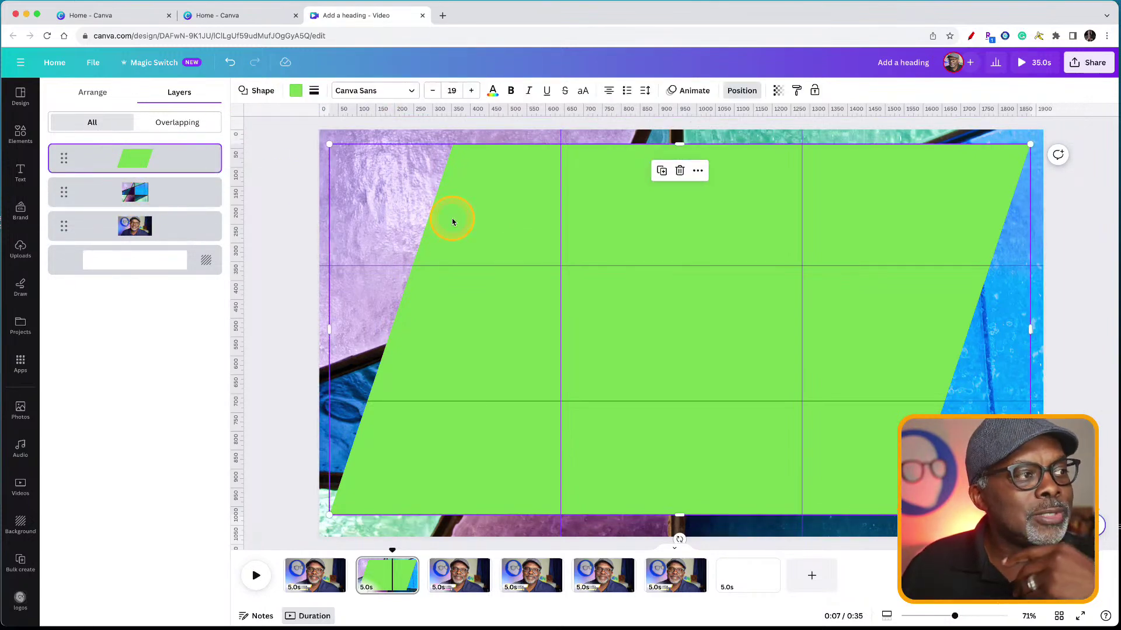
click(275, 212)
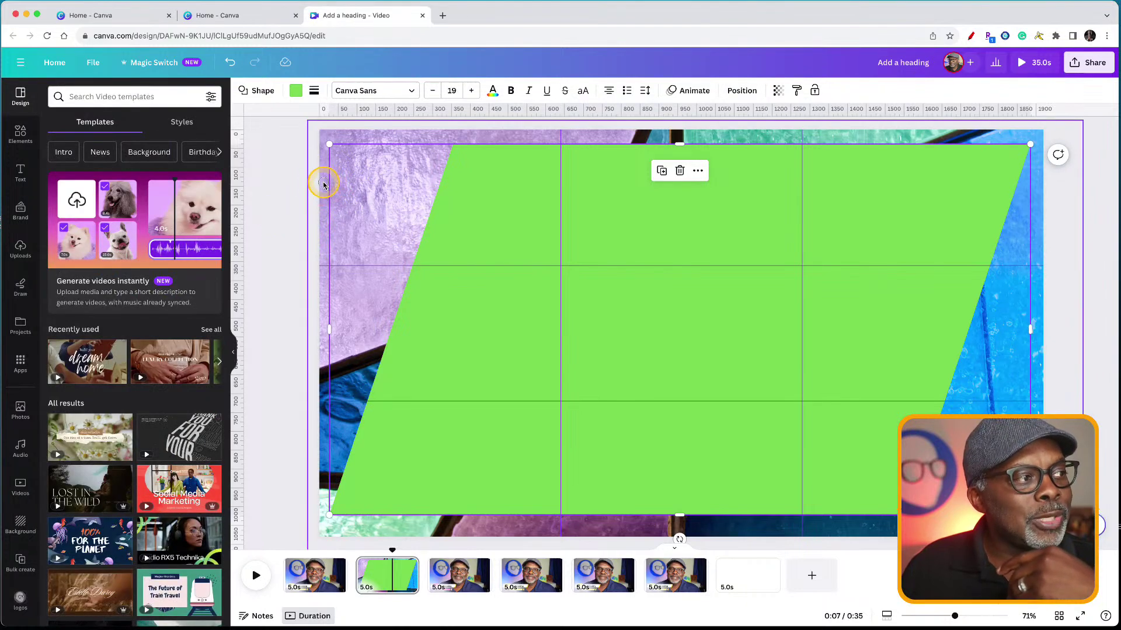
click(323, 185)
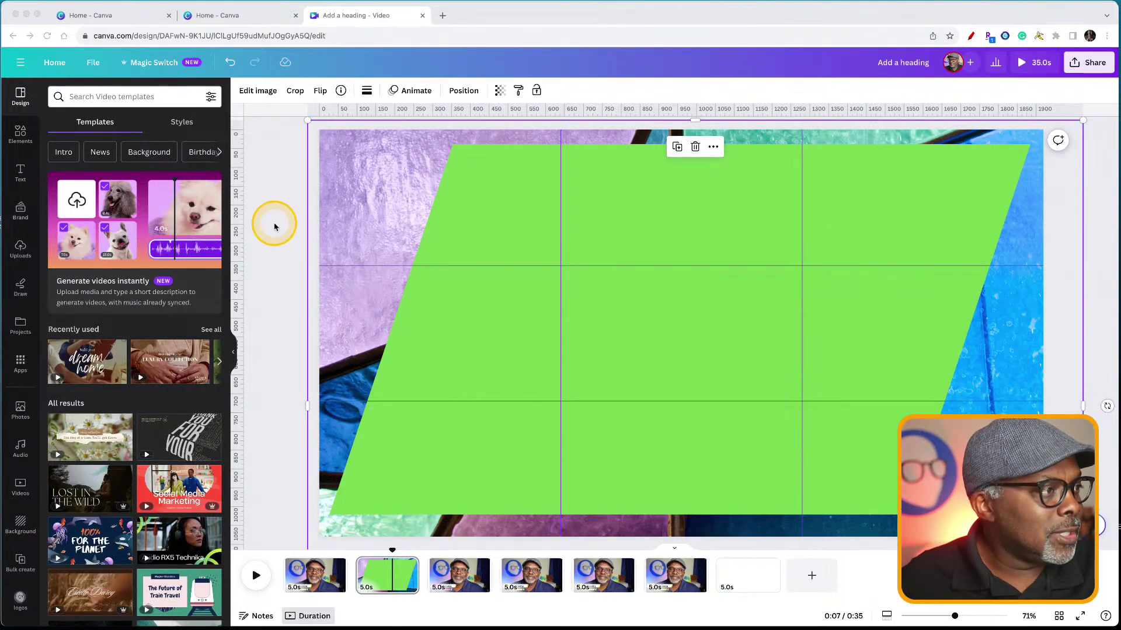
On page 4, delete the block and bars of the lower-third, and move the heading up over the blue logo
click(514, 582)
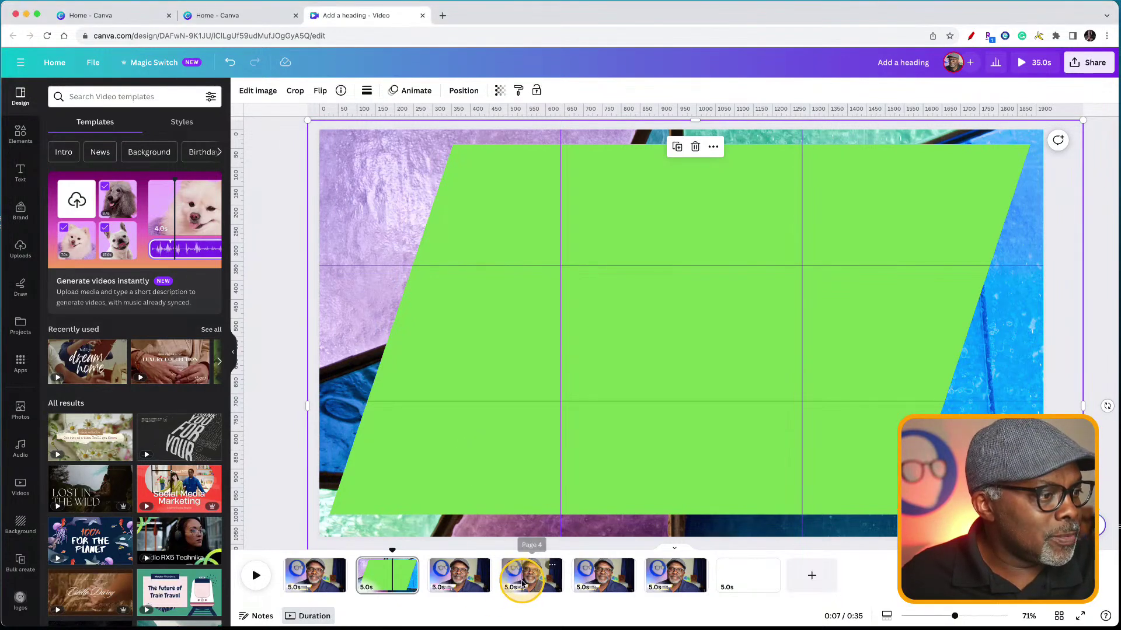
click(516, 578)
click(399, 474)
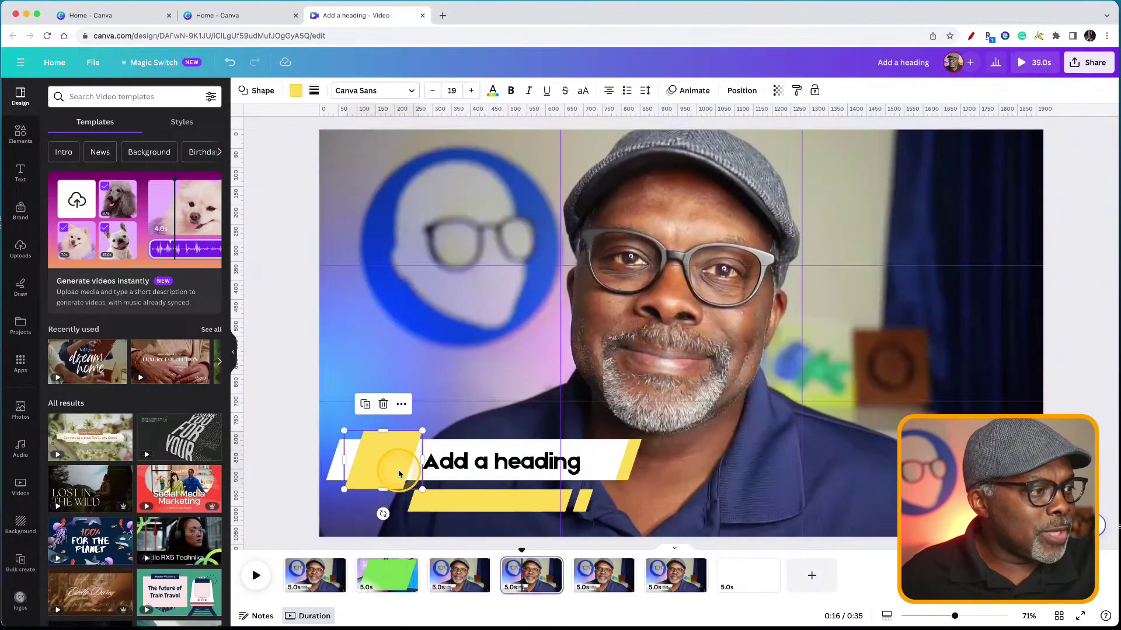
click(373, 455)
key(Delete)
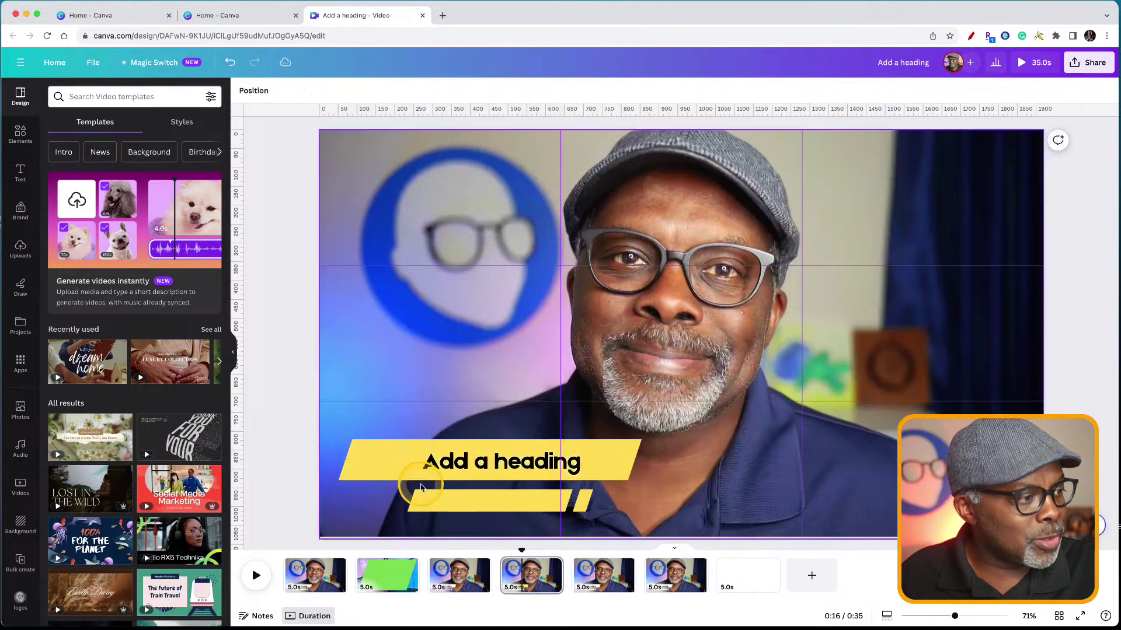
click(439, 504)
key(Delete)
click(395, 461)
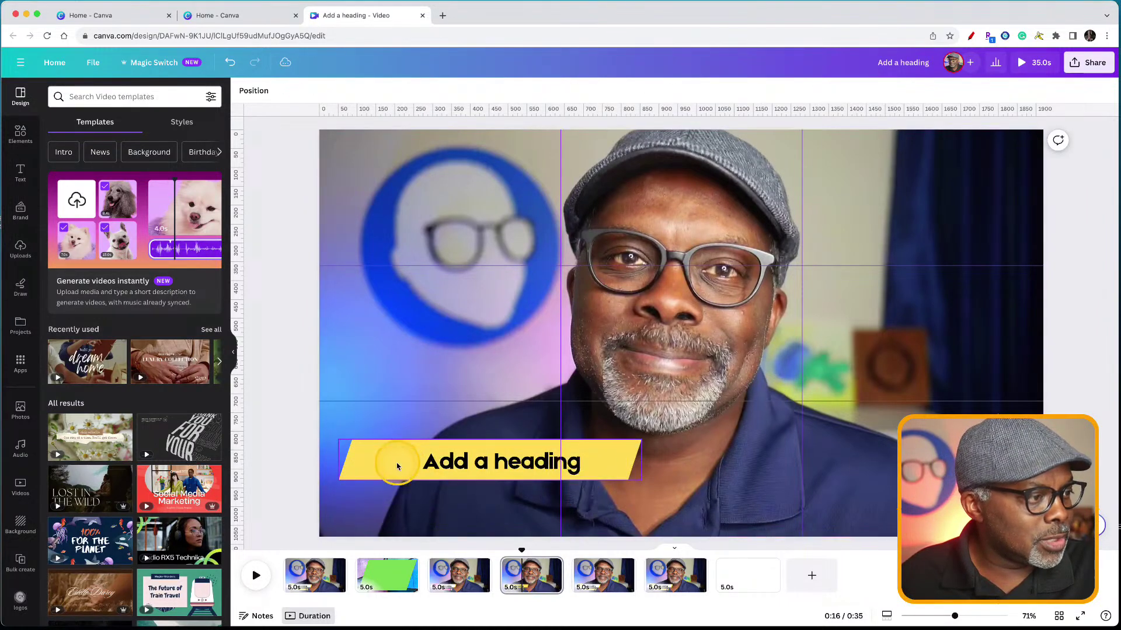
key(Delete)
drag(440, 463, 432, 213)
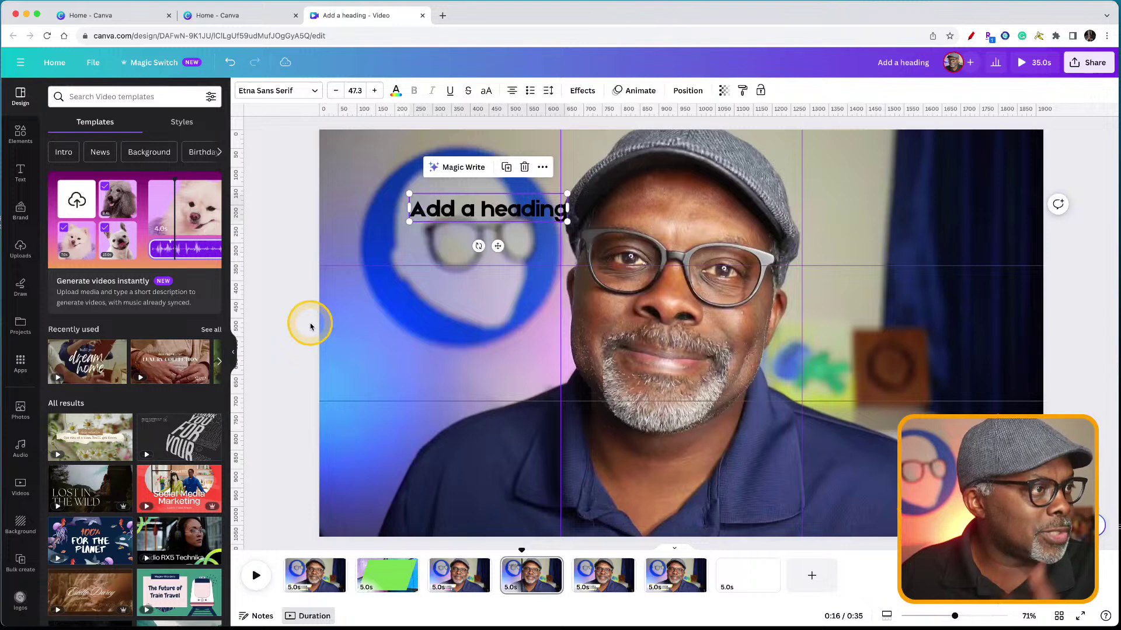
Add a square shape to page 4, shrink it to about 160 px, and place it in the photo's lower-left area
click(20, 135)
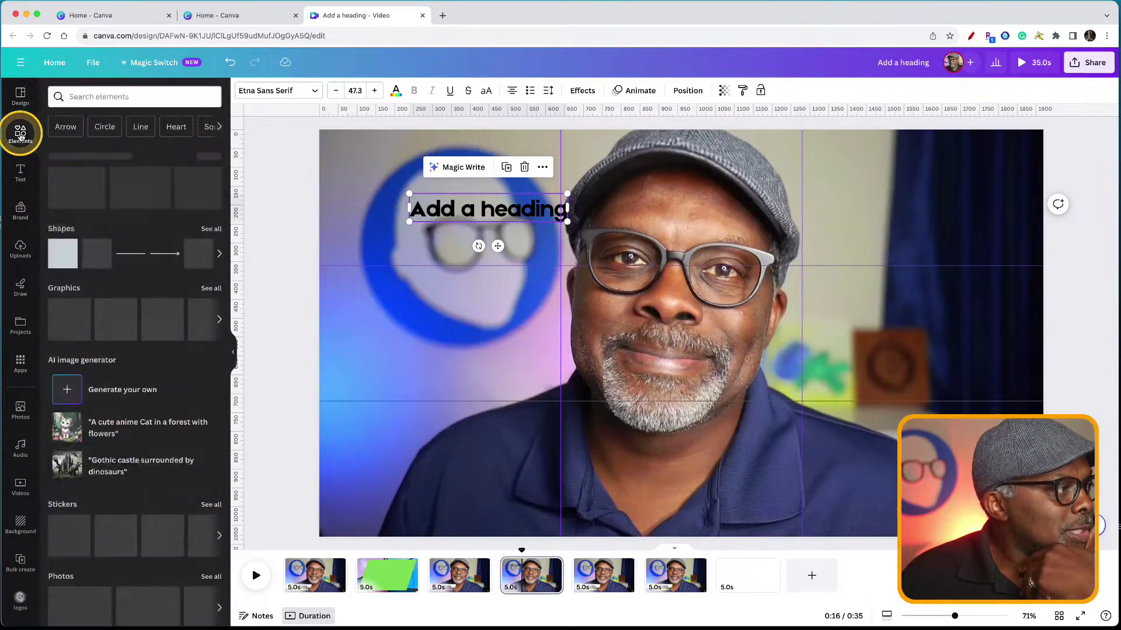
click(62, 253)
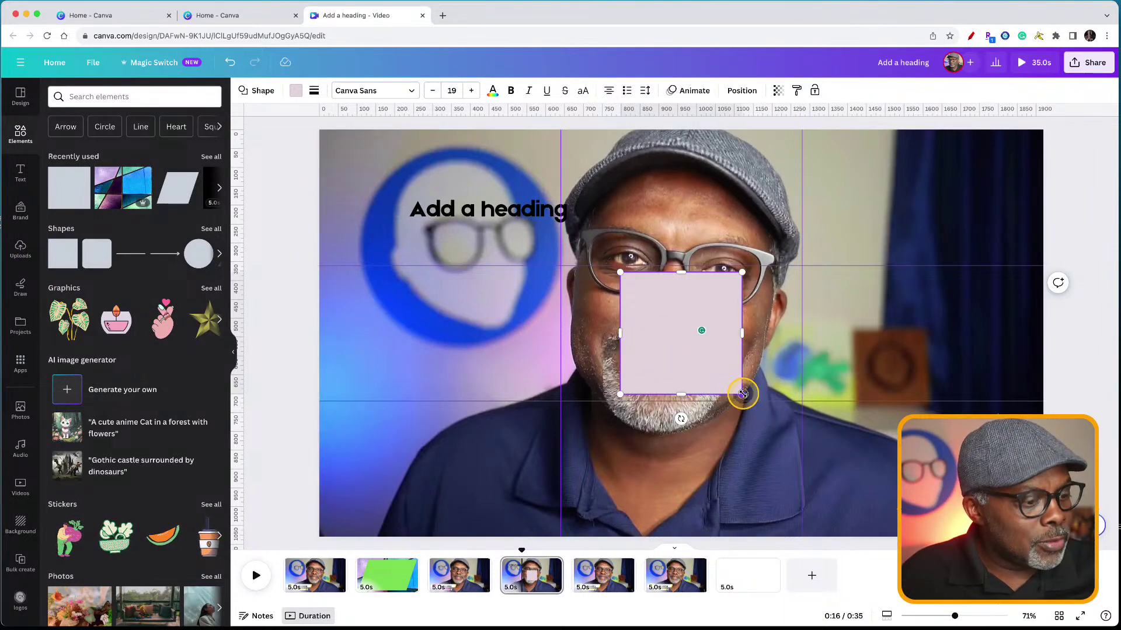
drag(742, 394, 679, 326)
key(super+z)
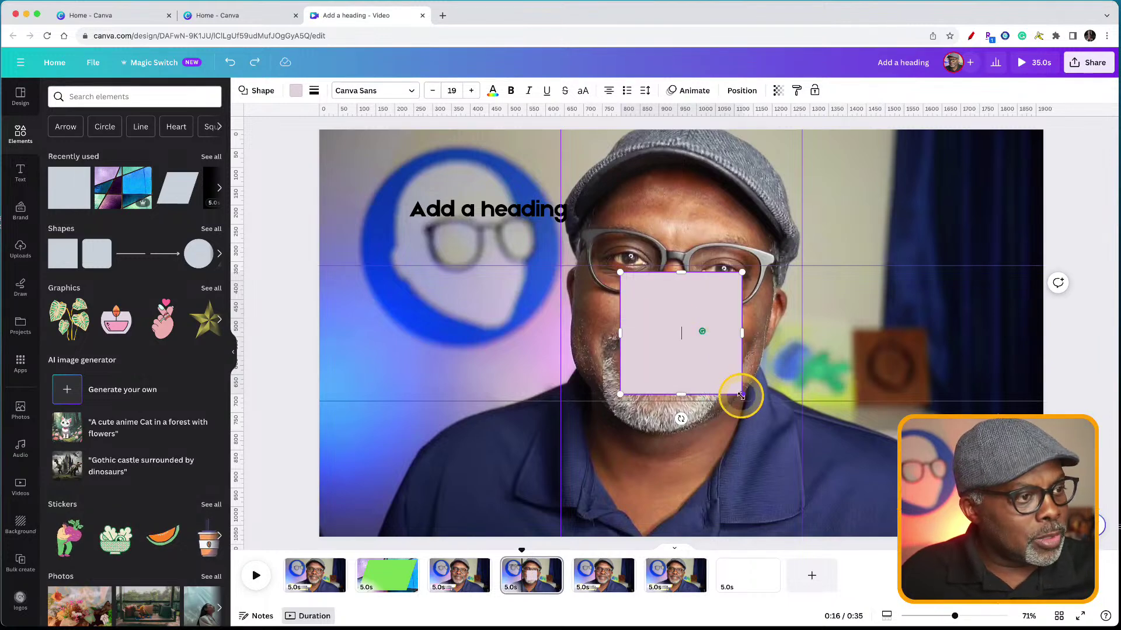
drag(742, 395, 380, 487)
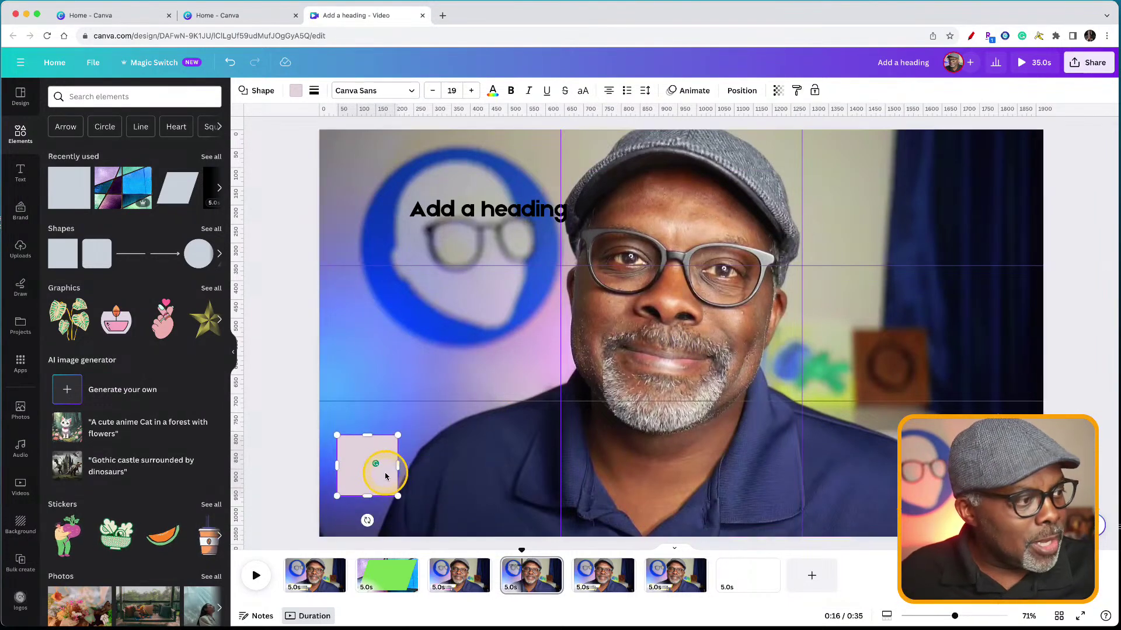
Duplicate the square and stretch the copy into a bar about 770 px wide and 115 px high, overlapping the square's lower-right corner
click(500, 439)
click(380, 480)
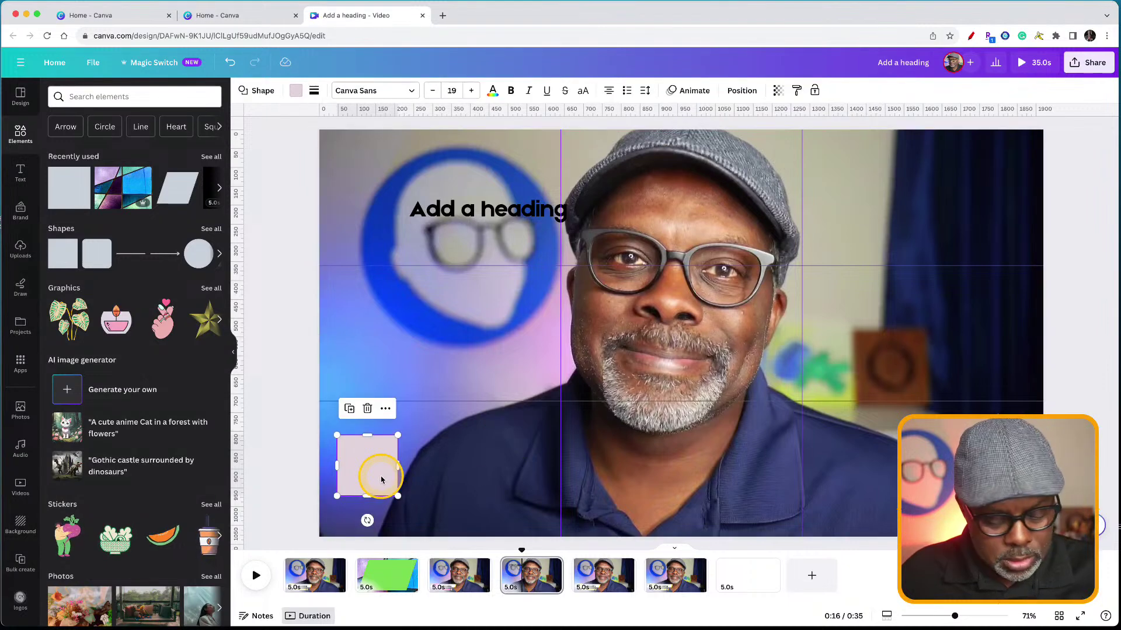
drag(381, 480, 647, 485)
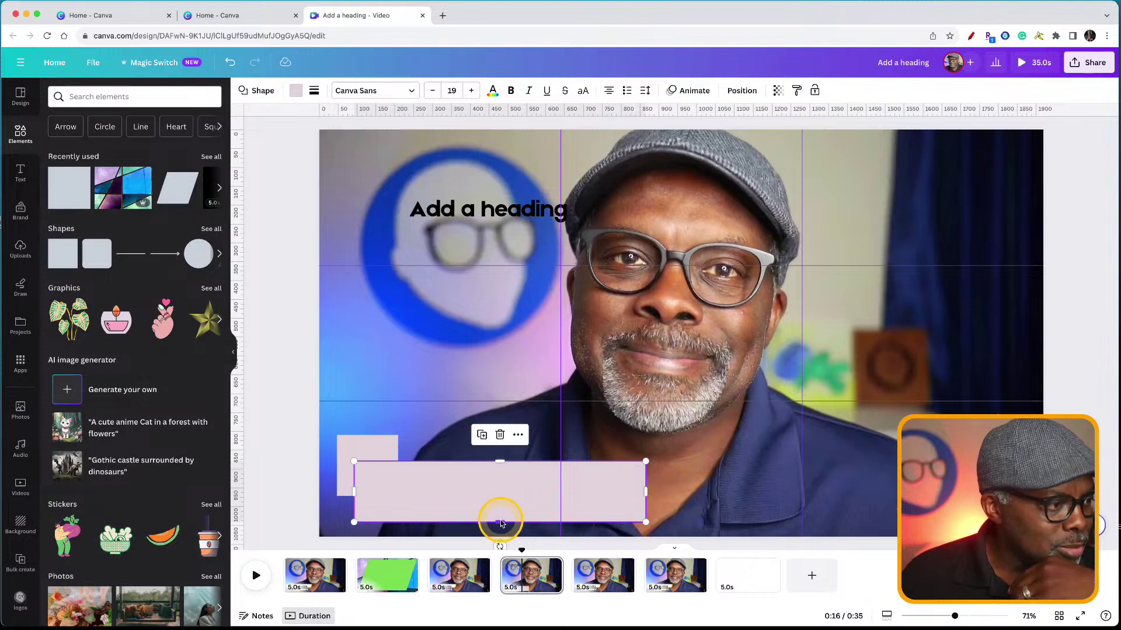
drag(500, 524, 478, 495)
Duplicate the large square as a small one about 70 px wide to its right, and raise the bar's upper edge slightly
click(374, 462)
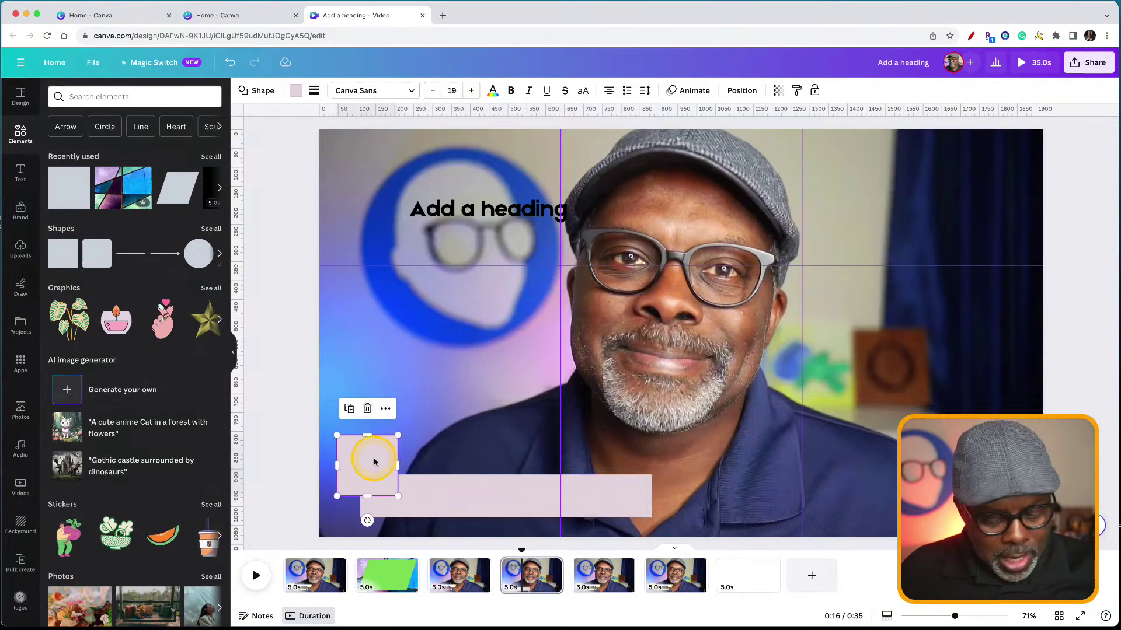
drag(374, 462, 440, 436)
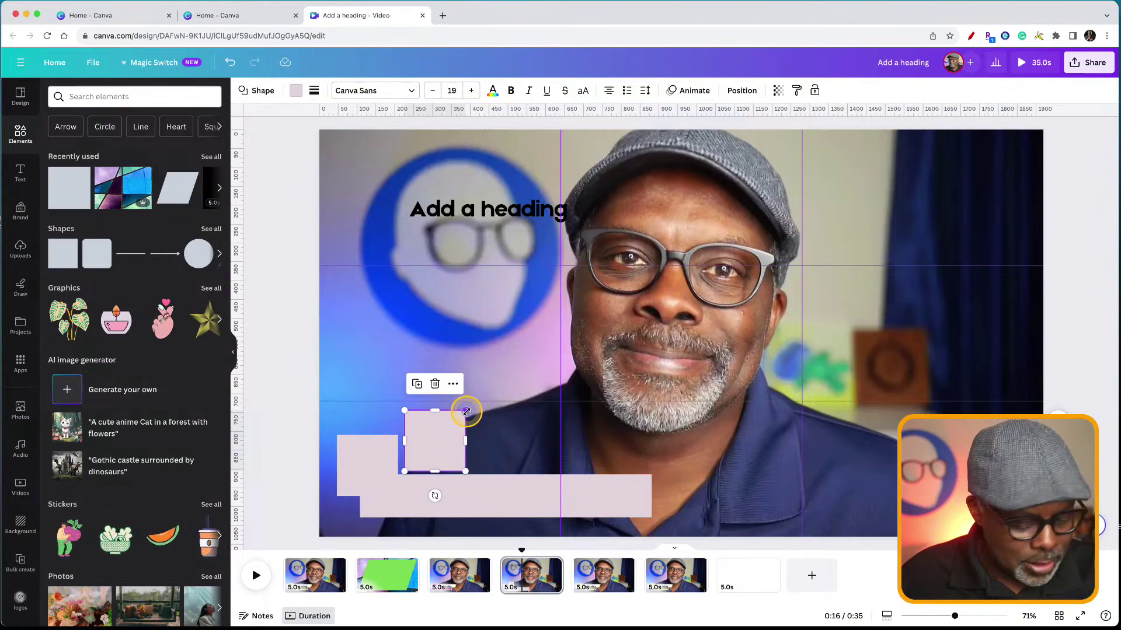
drag(466, 412, 437, 432)
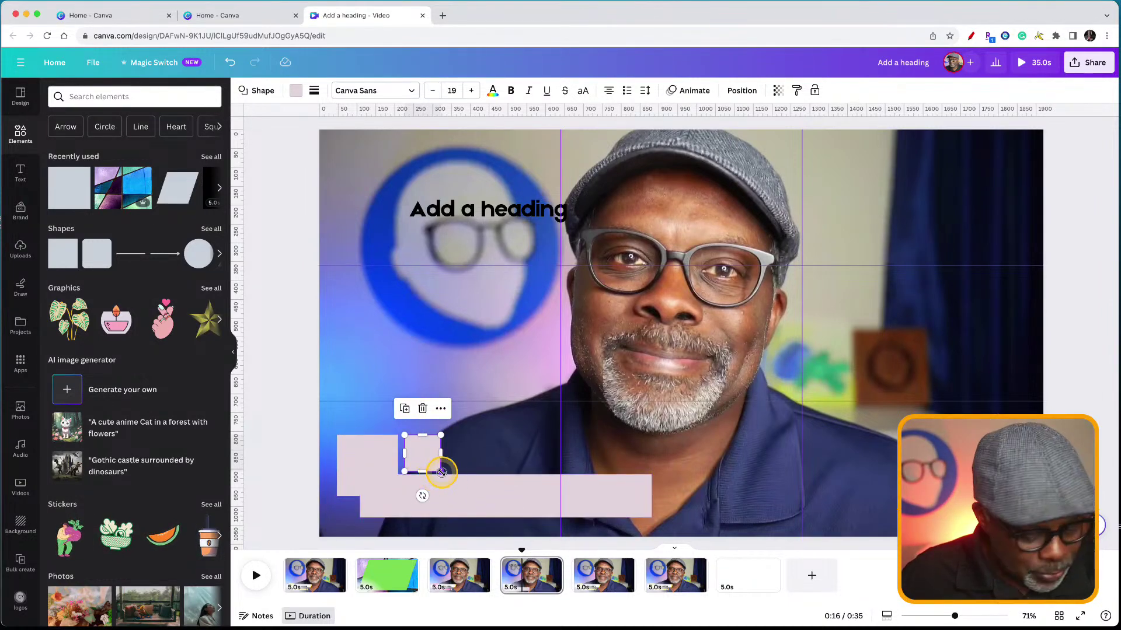
drag(441, 472, 429, 465)
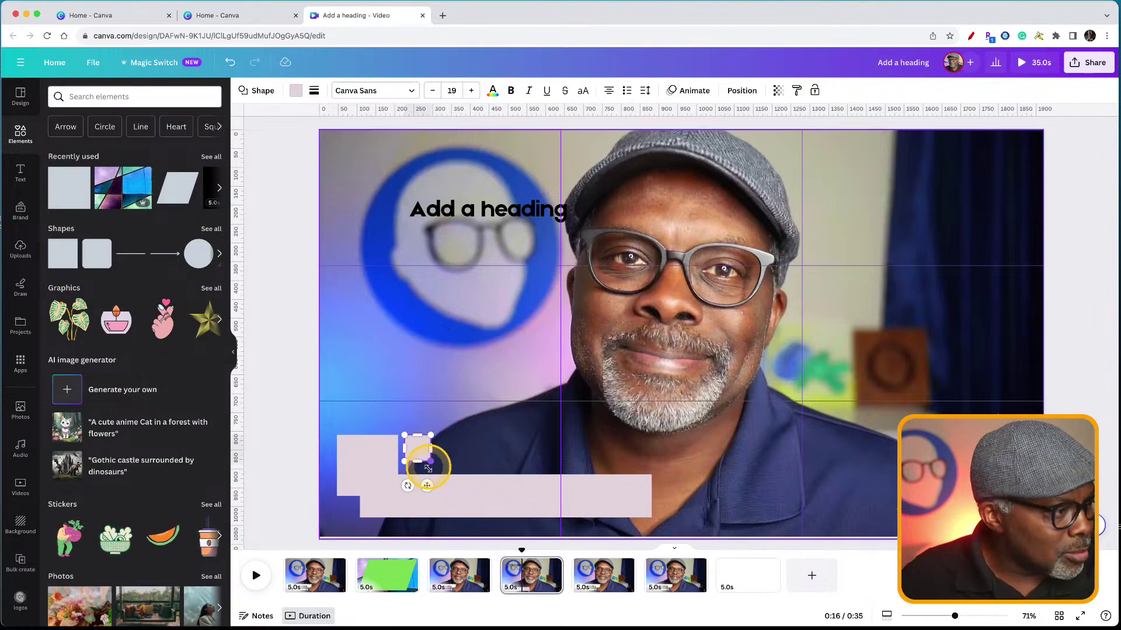
click(432, 487)
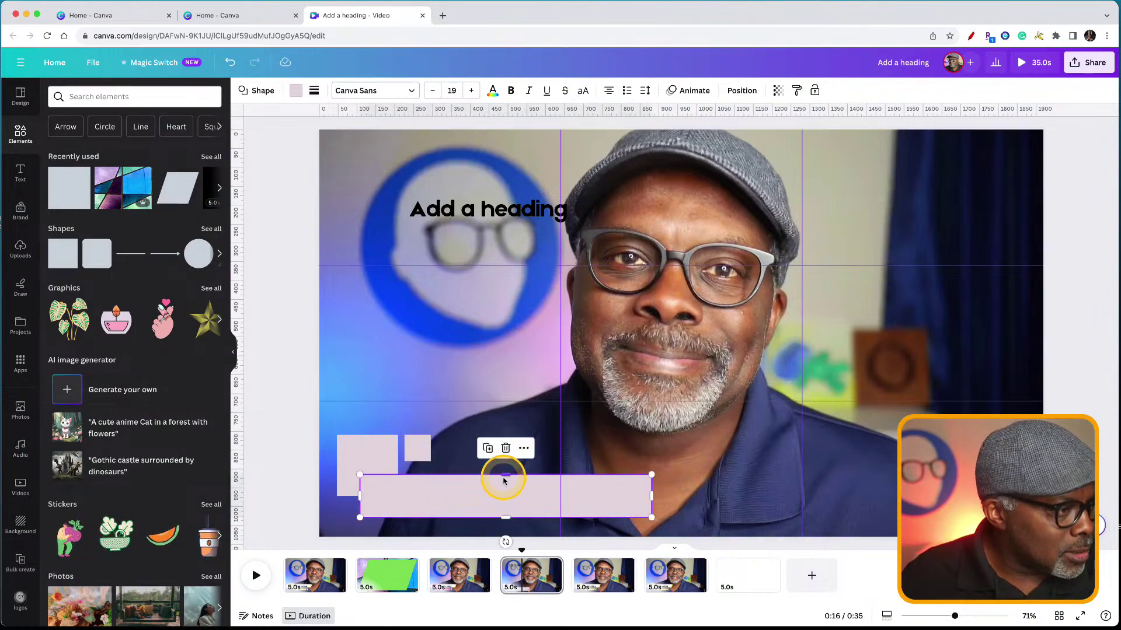
drag(506, 476, 505, 473)
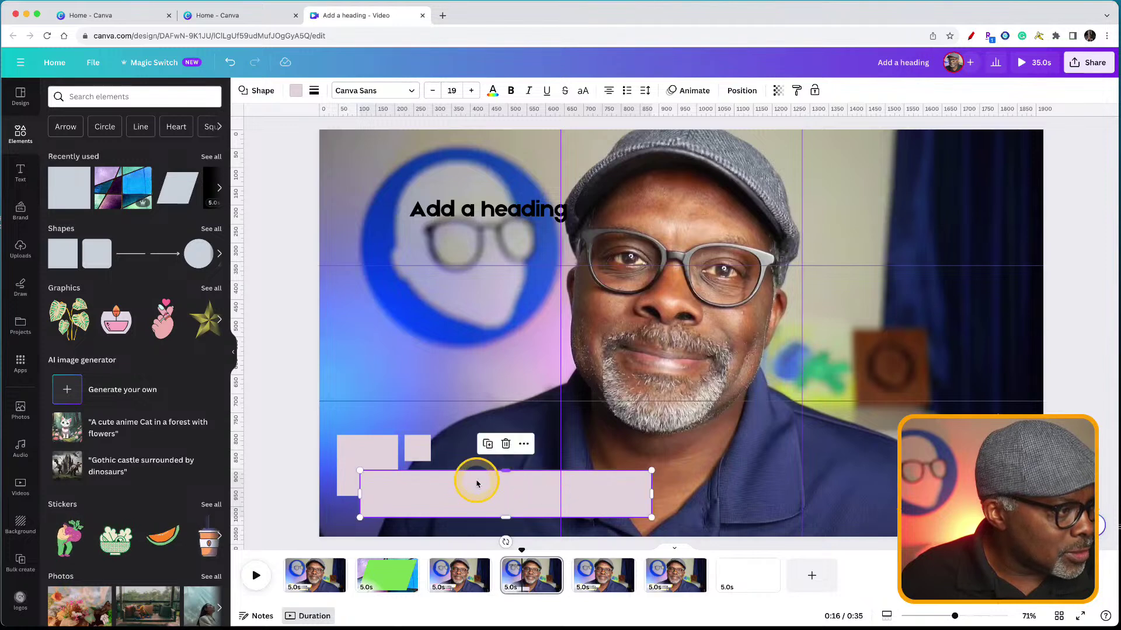
Place a copy of the small square below the large one, and extend the bar's upper edge a little further upward
click(418, 458)
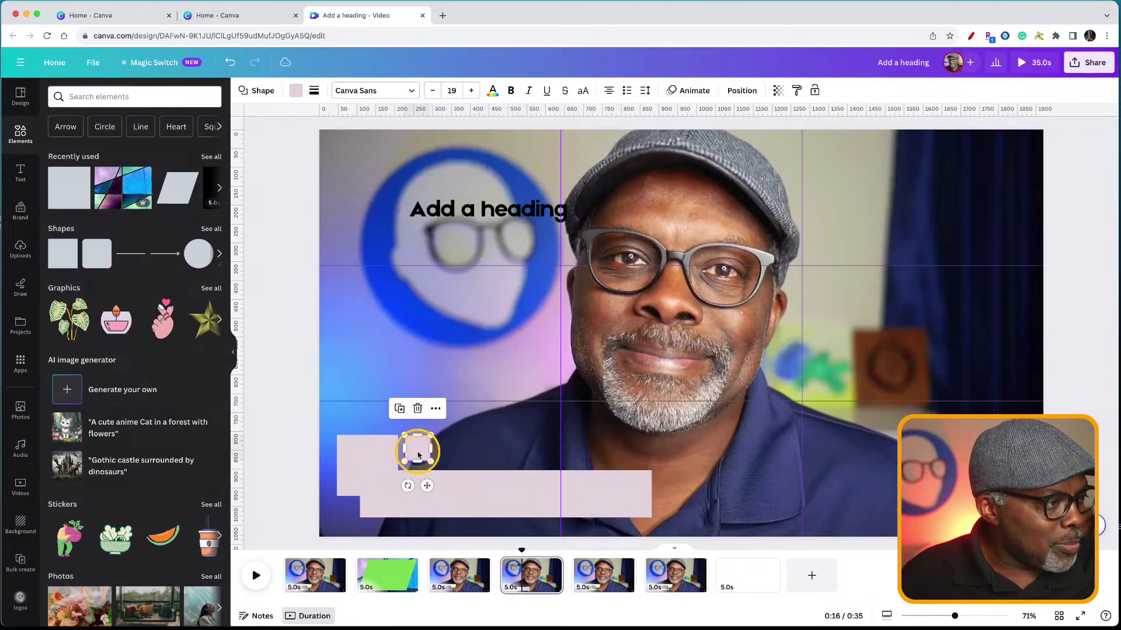
drag(418, 458, 347, 513)
click(433, 505)
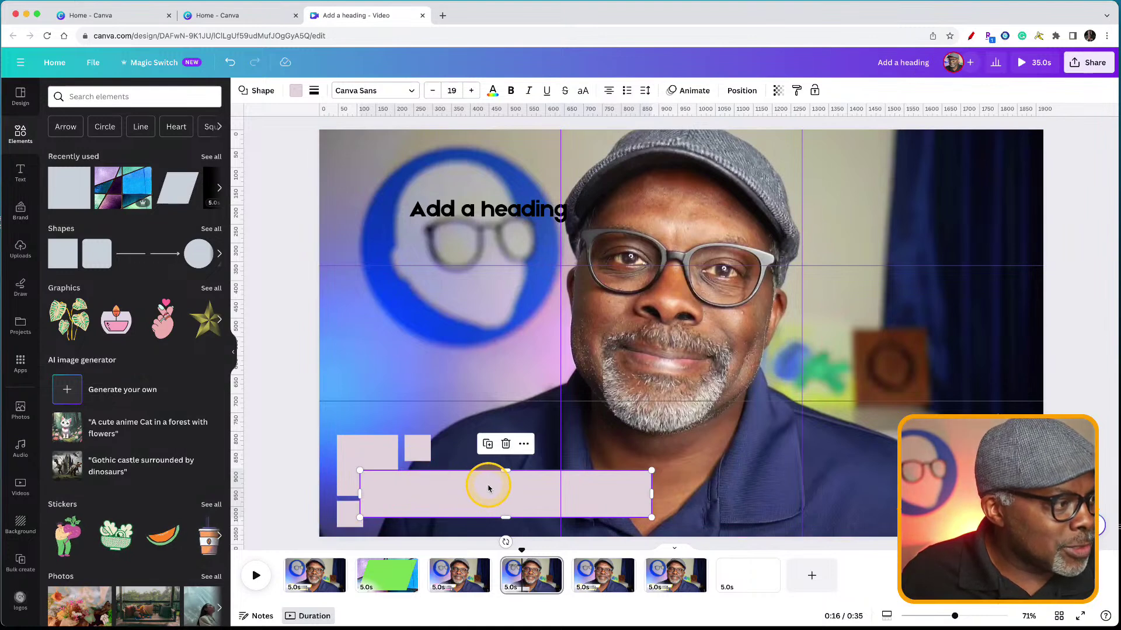
drag(507, 473, 505, 467)
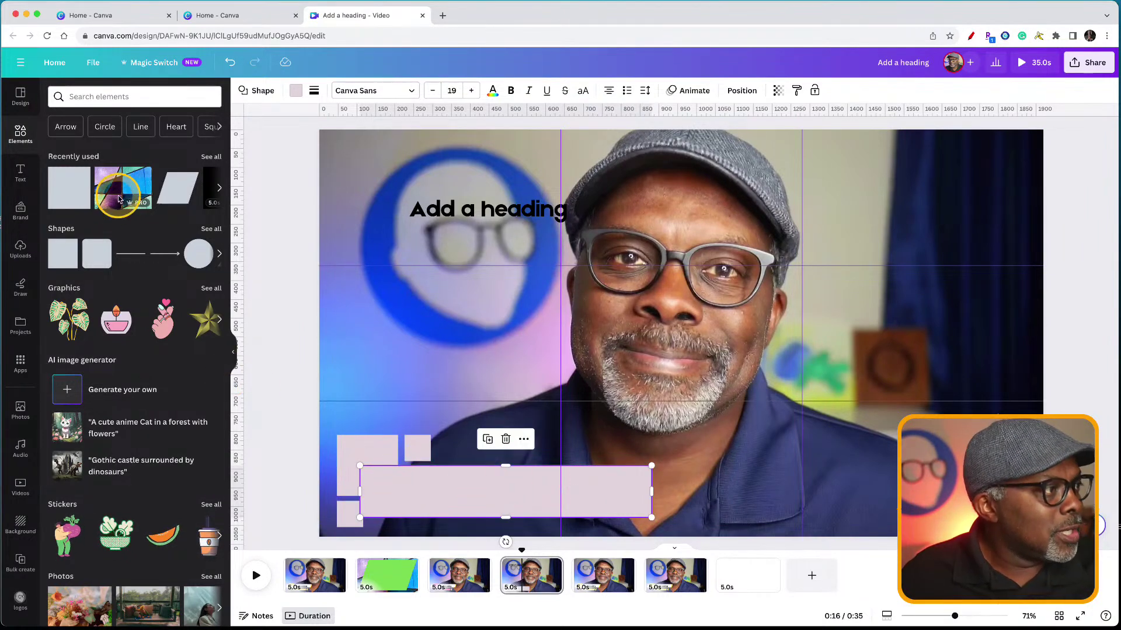
Place a copy of the large square above the lower-third shapes, below the heading
click(350, 458)
drag(350, 458, 458, 326)
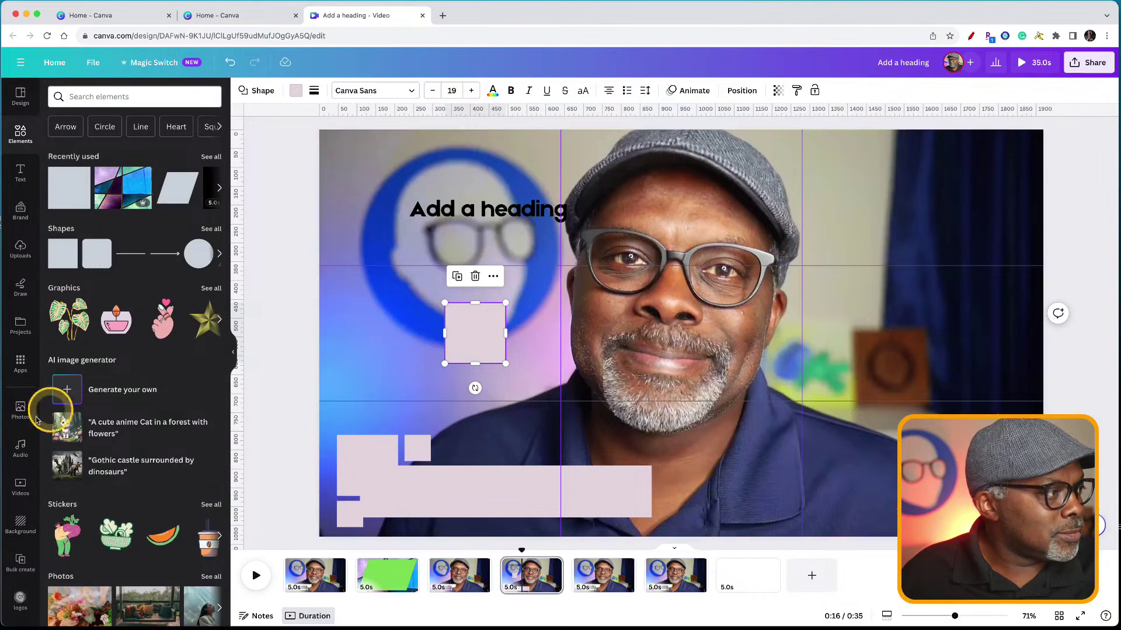
Recolor the pale square below the heading green and place it over the large lower-third square, offset slightly to the right and downward
click(296, 91)
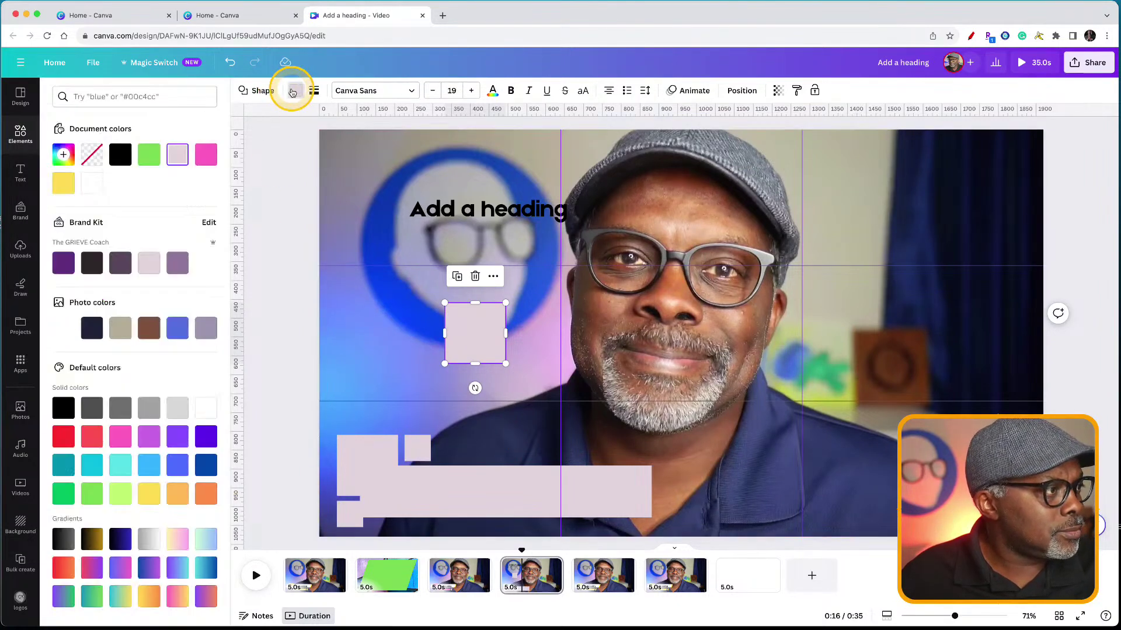
click(151, 157)
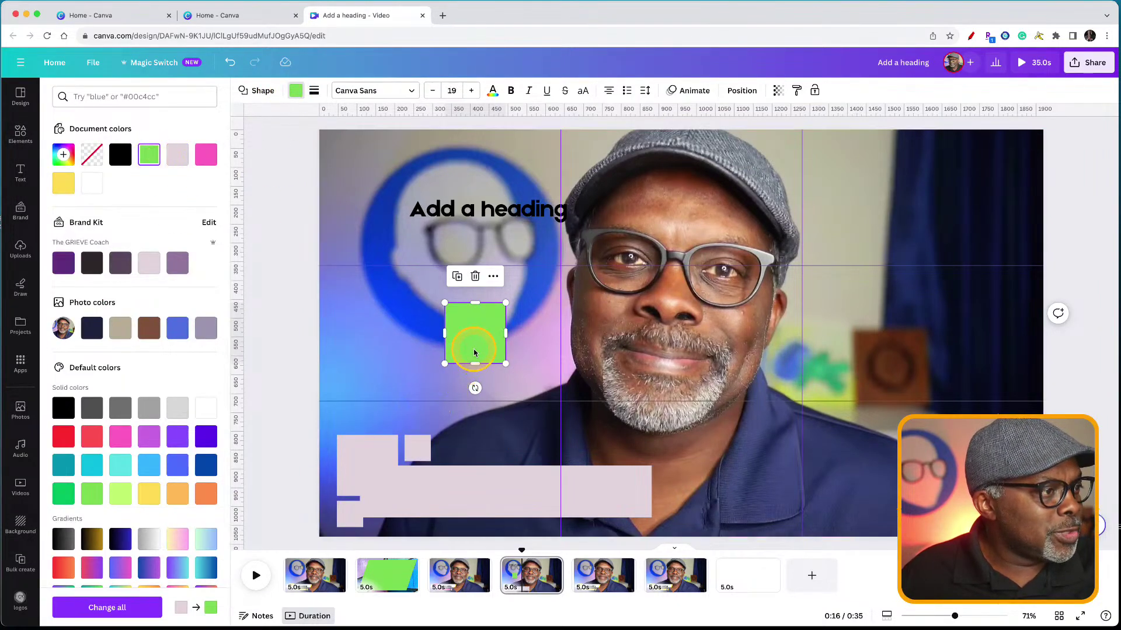
drag(465, 350, 374, 501)
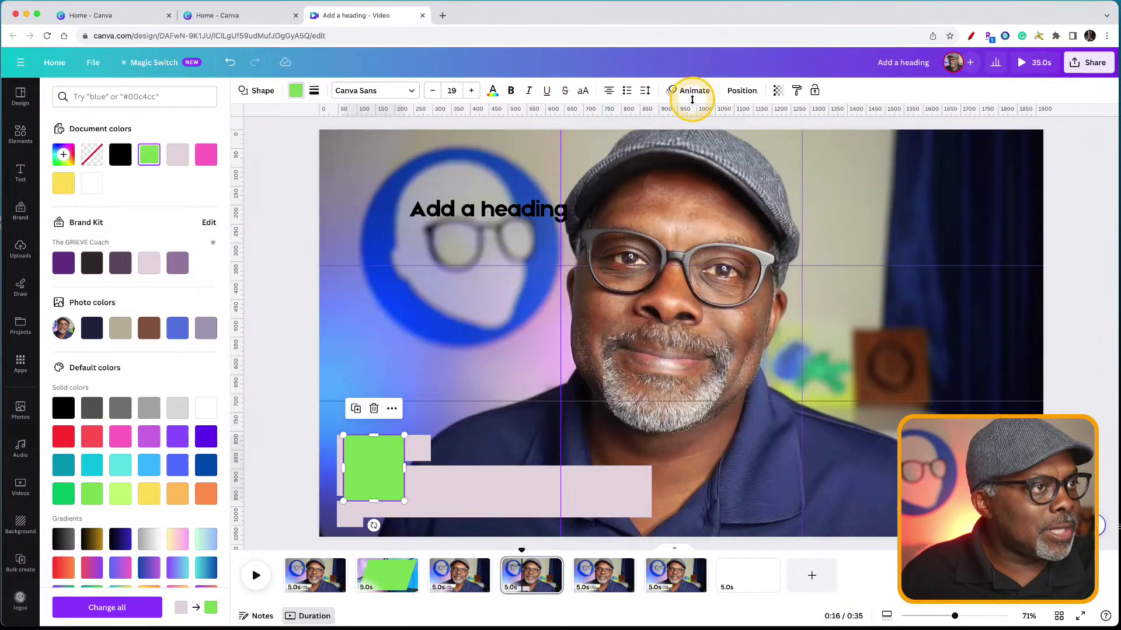
Reorder the layers to put the green square below both small squares and the large pale square at the front
click(740, 90)
drag(148, 171, 155, 244)
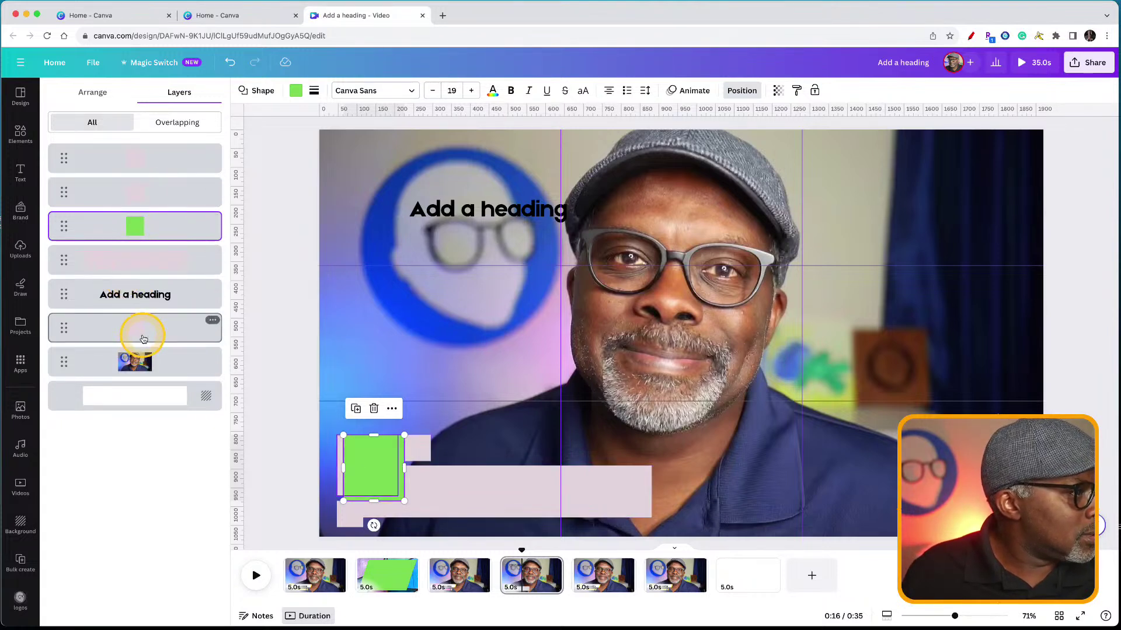
drag(143, 328, 145, 148)
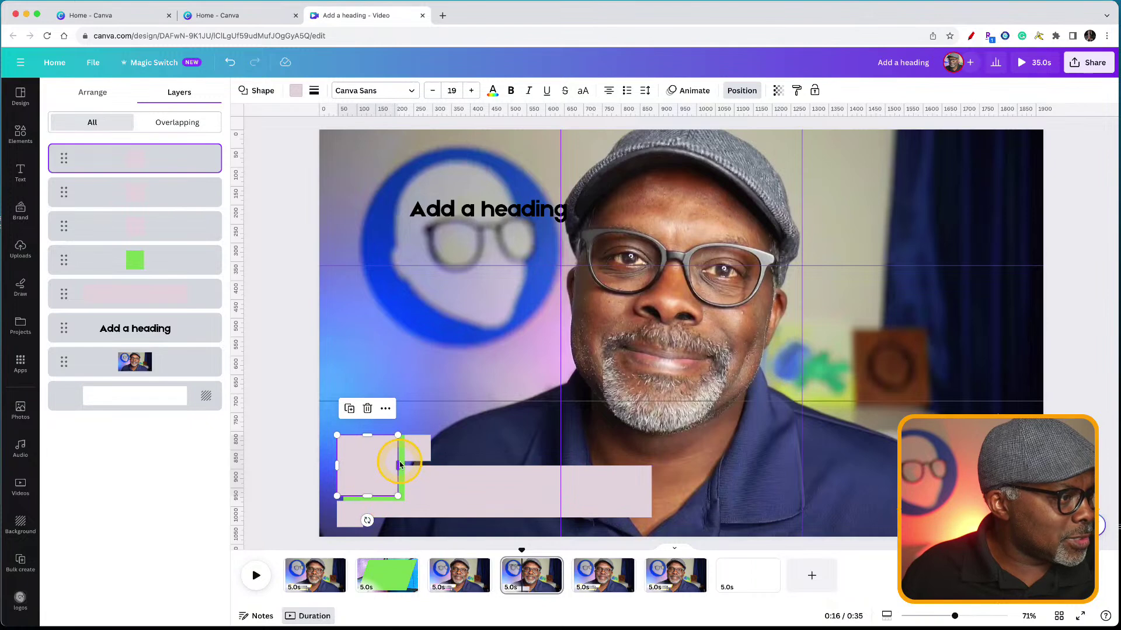
Shorten the lower-third bar slightly from its left end, leaving a narrow gap beside the small square at the bottom
click(420, 508)
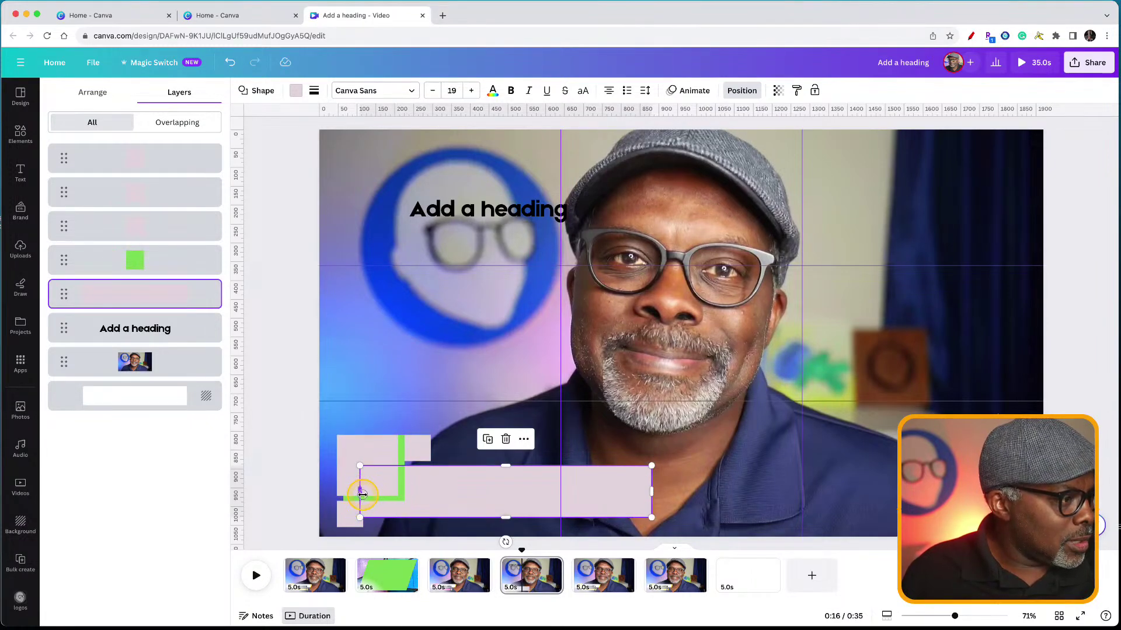
drag(362, 494, 368, 494)
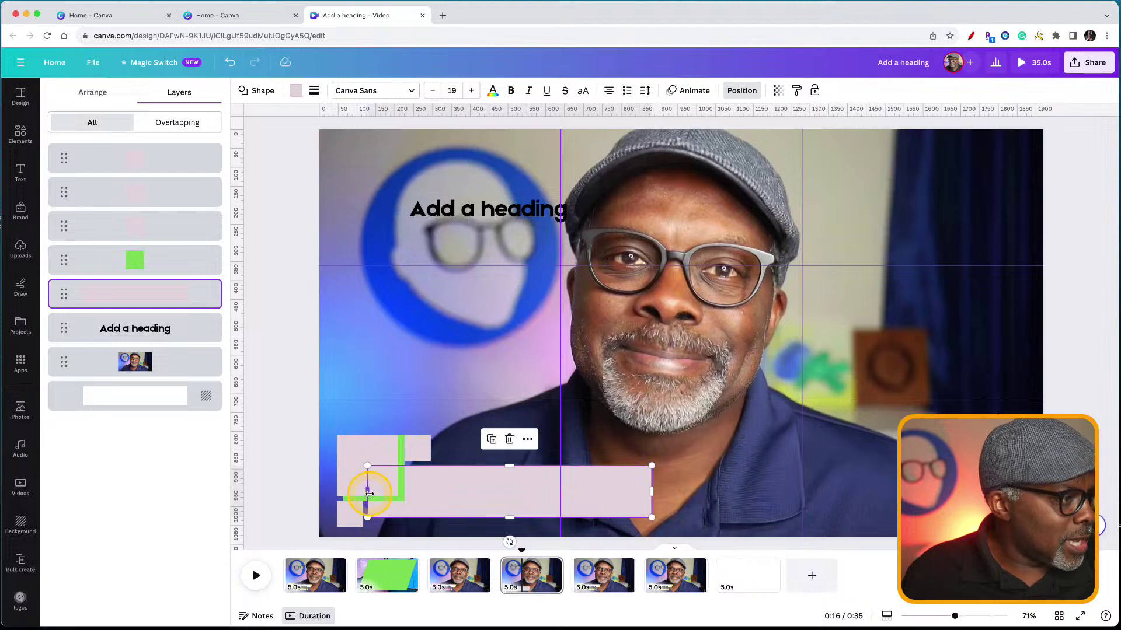
click(310, 347)
Delete the full-page photo and set the page background to the same green as the offset square
click(394, 340)
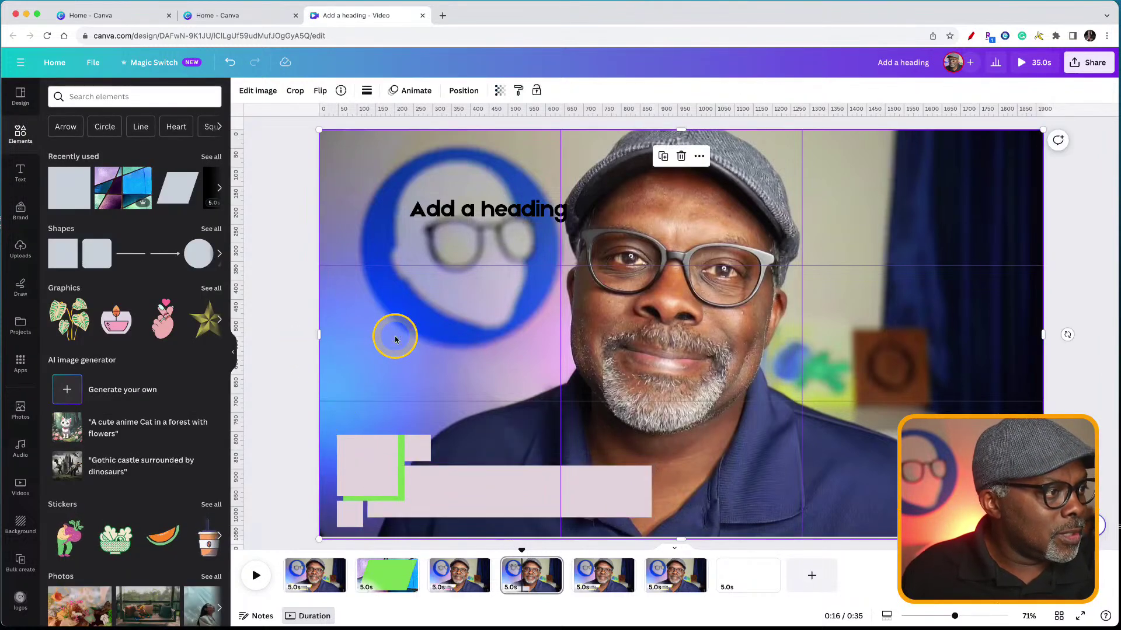
key(Delete)
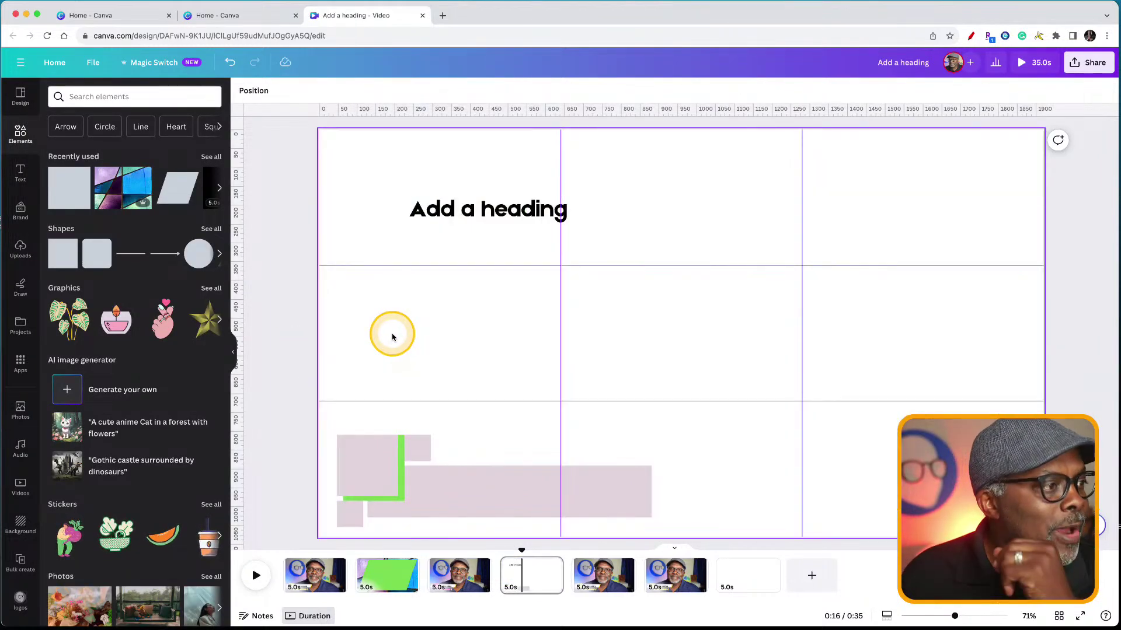
click(393, 334)
click(242, 90)
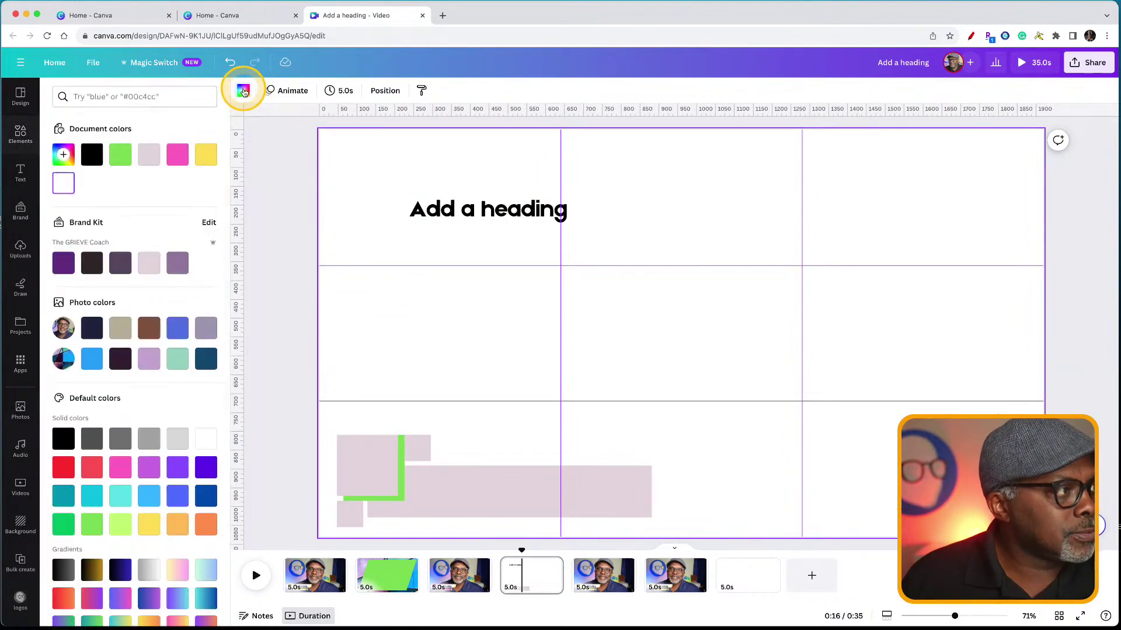
click(126, 157)
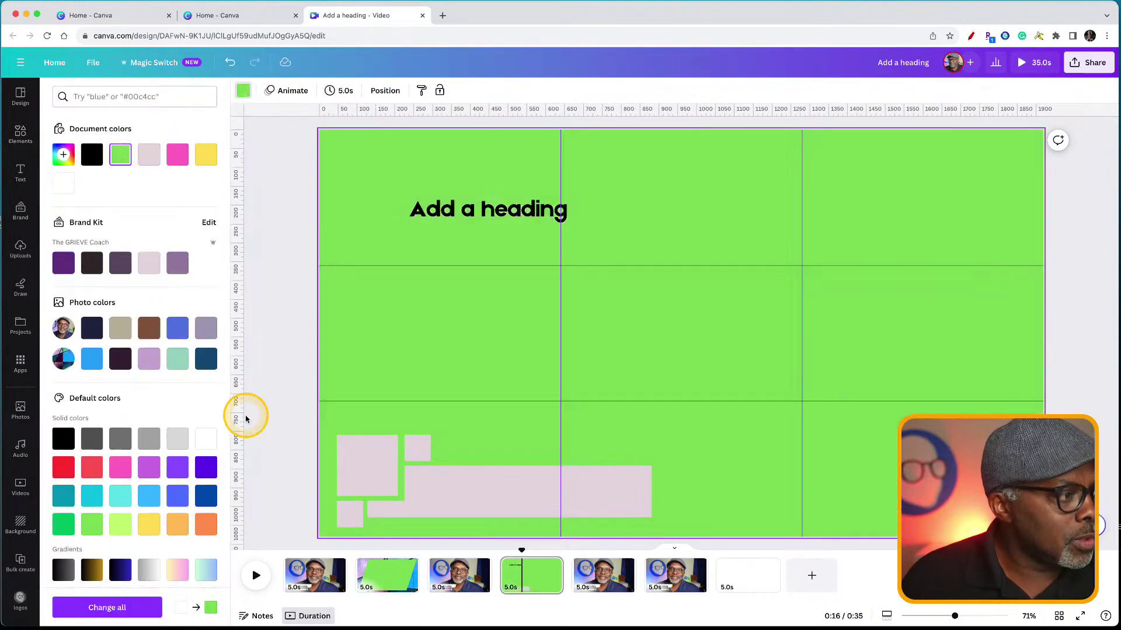
click(265, 439)
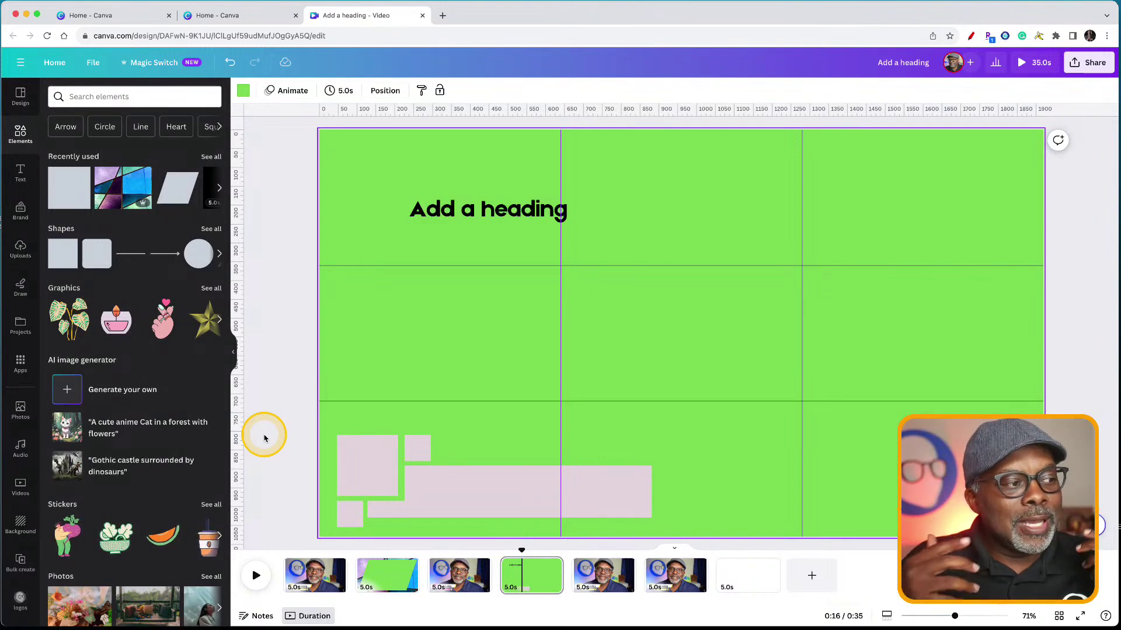
Shorten the bar further from its left end to about 745 px wide
click(378, 510)
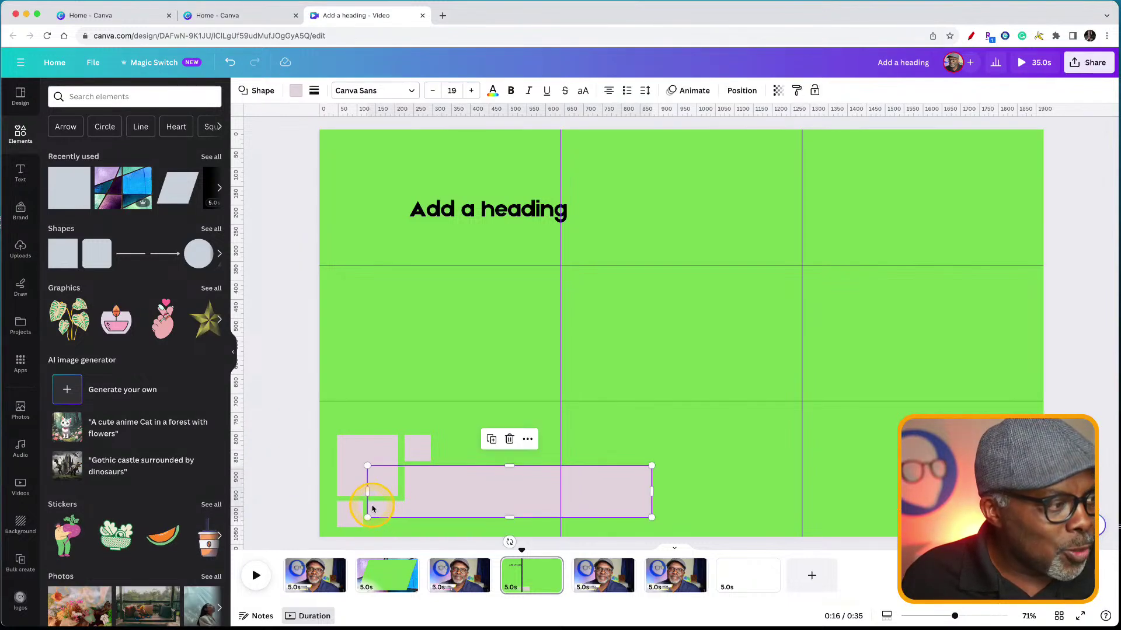
drag(367, 492, 370, 493)
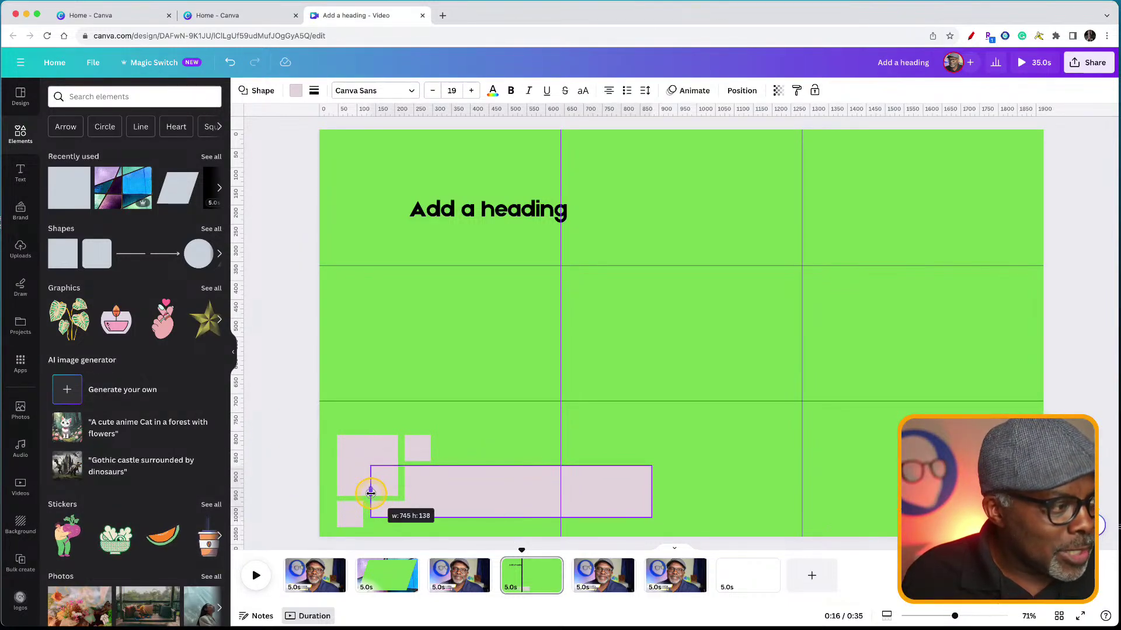
click(287, 494)
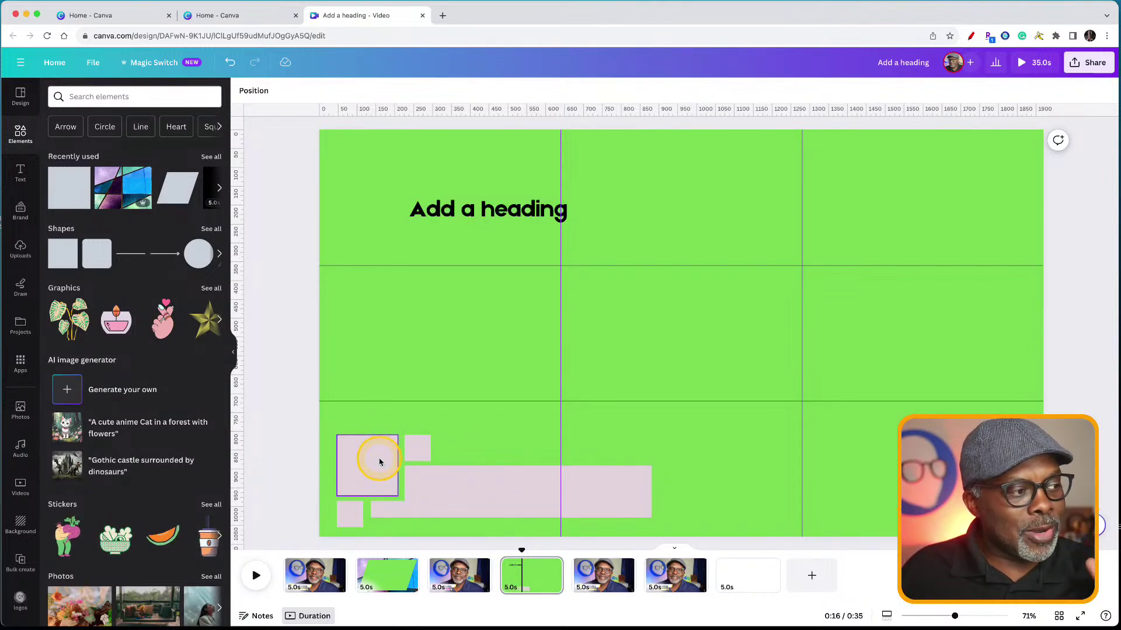
Try widening the hidden green square into a bar and moving it to the middle of the page, and undo both changes
click(400, 446)
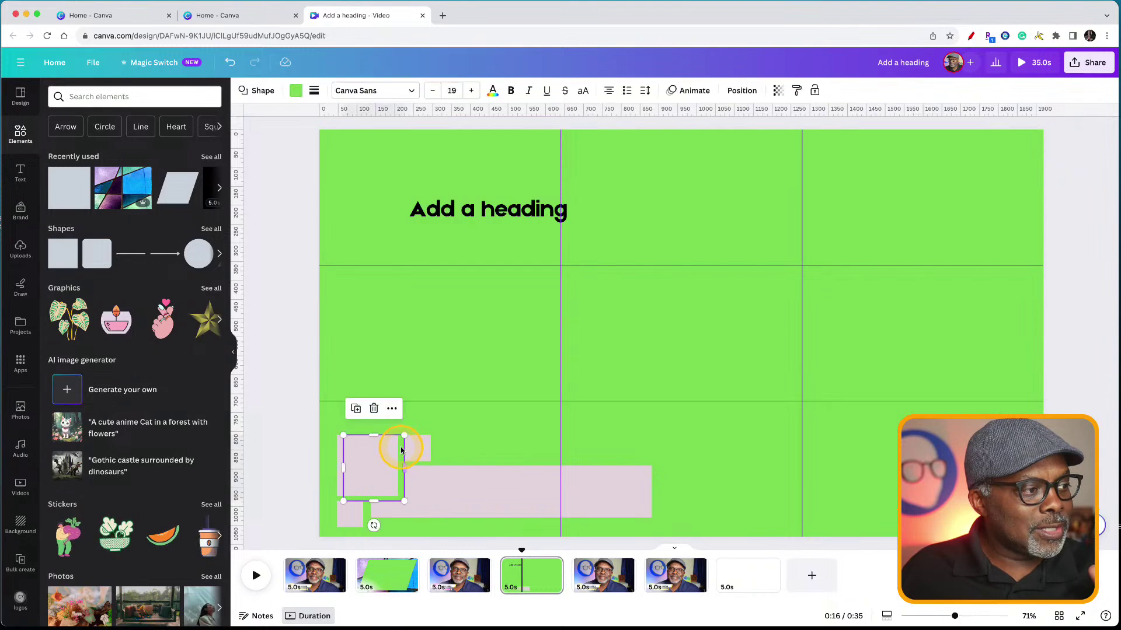
drag(400, 452, 555, 333)
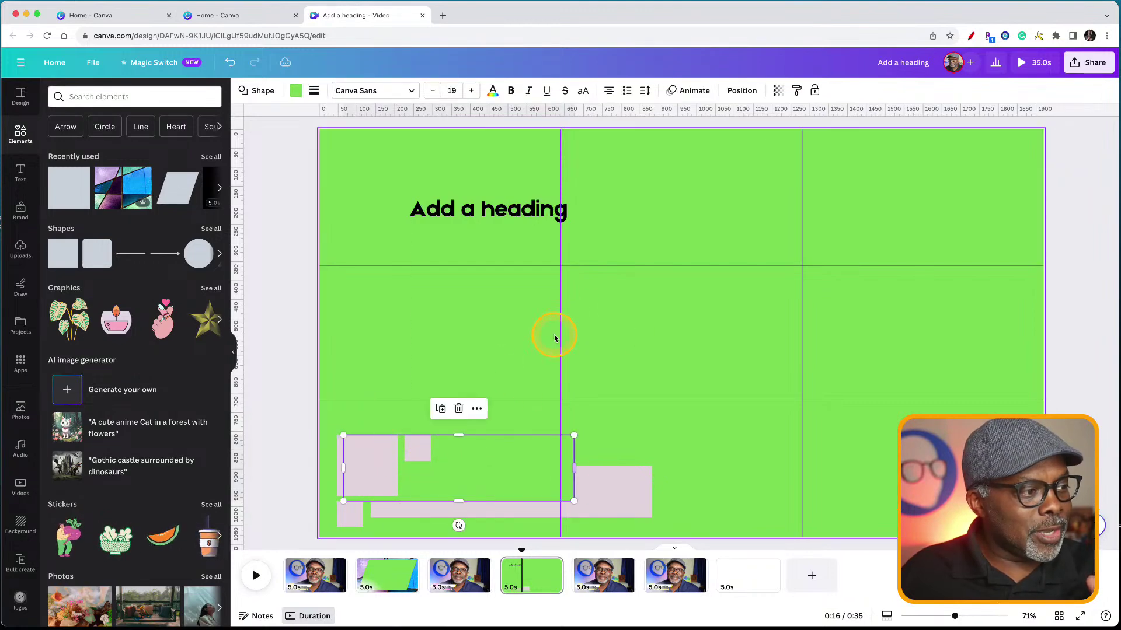
drag(490, 467, 512, 312)
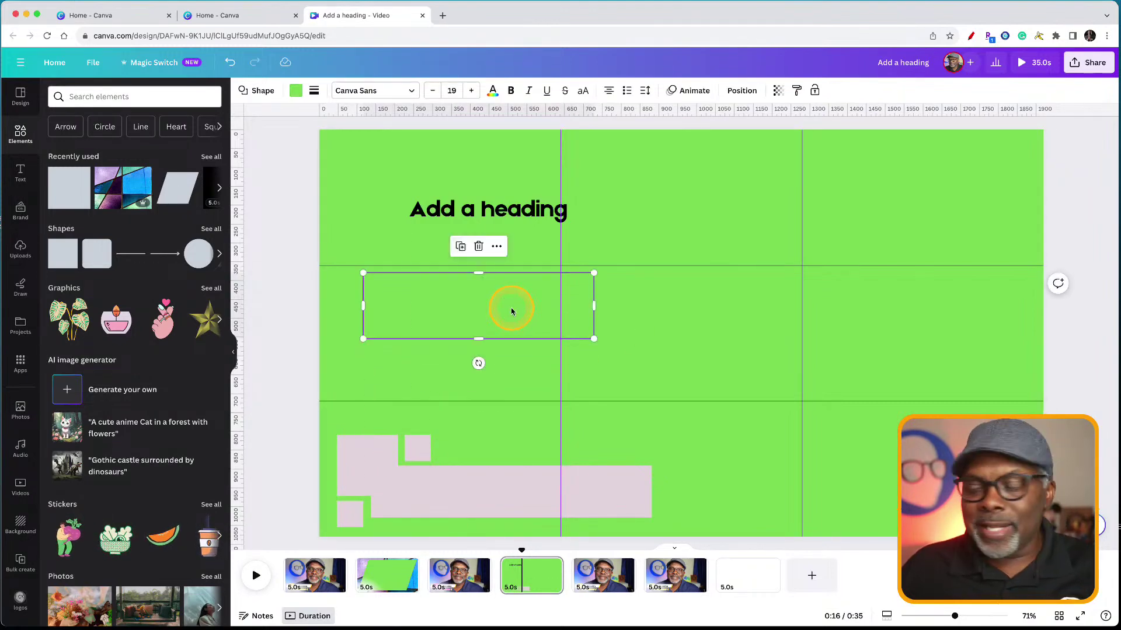
key(super+z)
key(super+z)
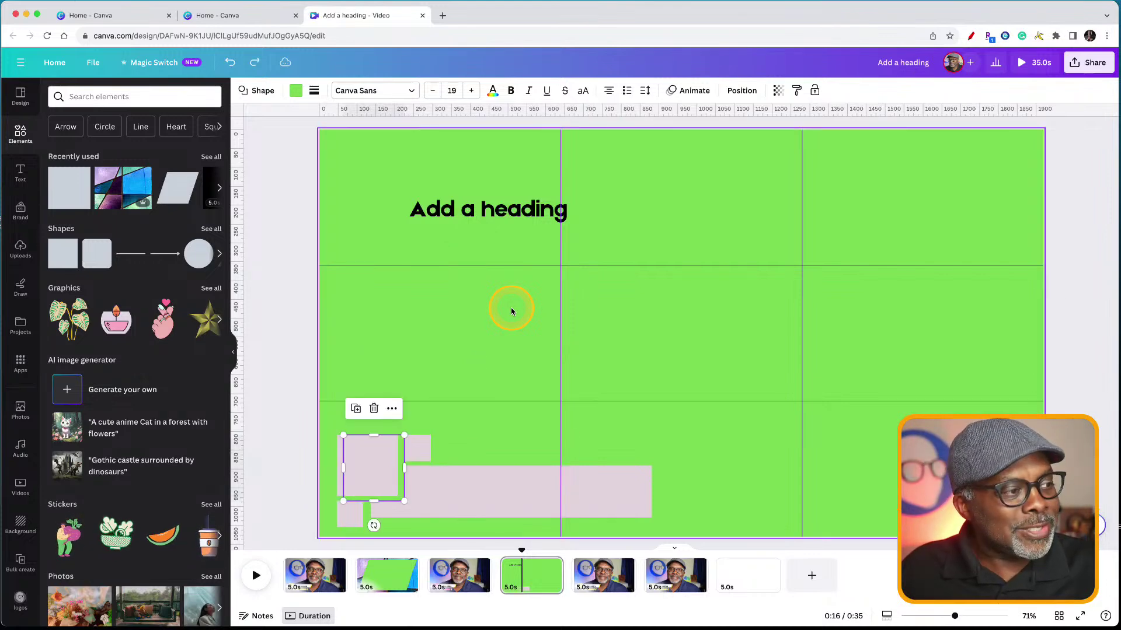
click(530, 437)
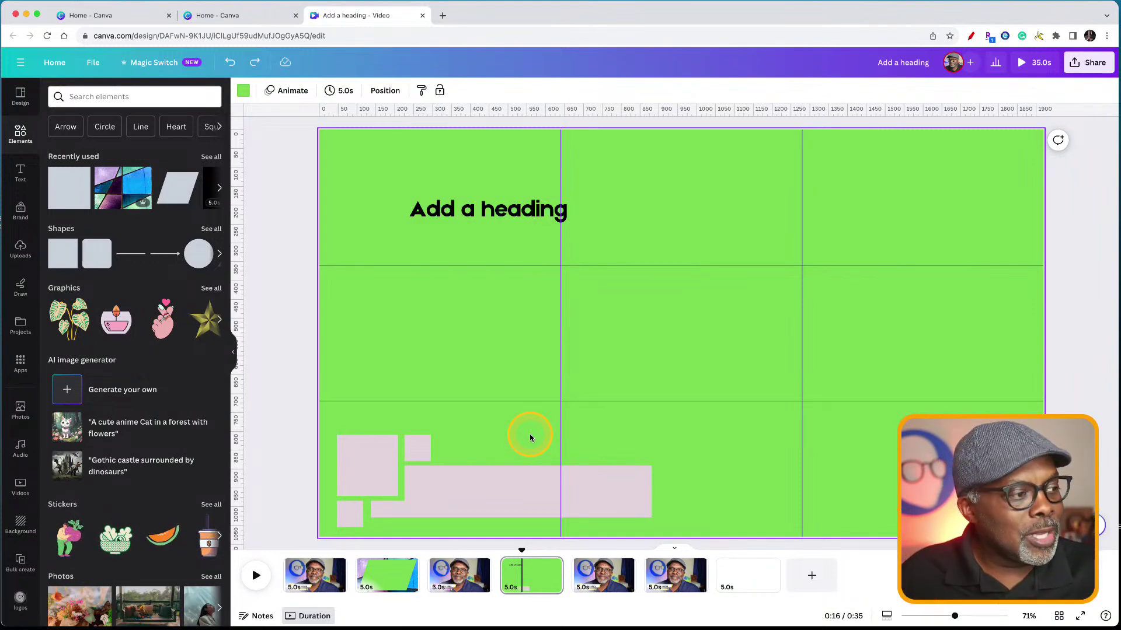
Place a copy of the small upper square over the bar's top edge near its right end, and color it the background green
click(418, 455)
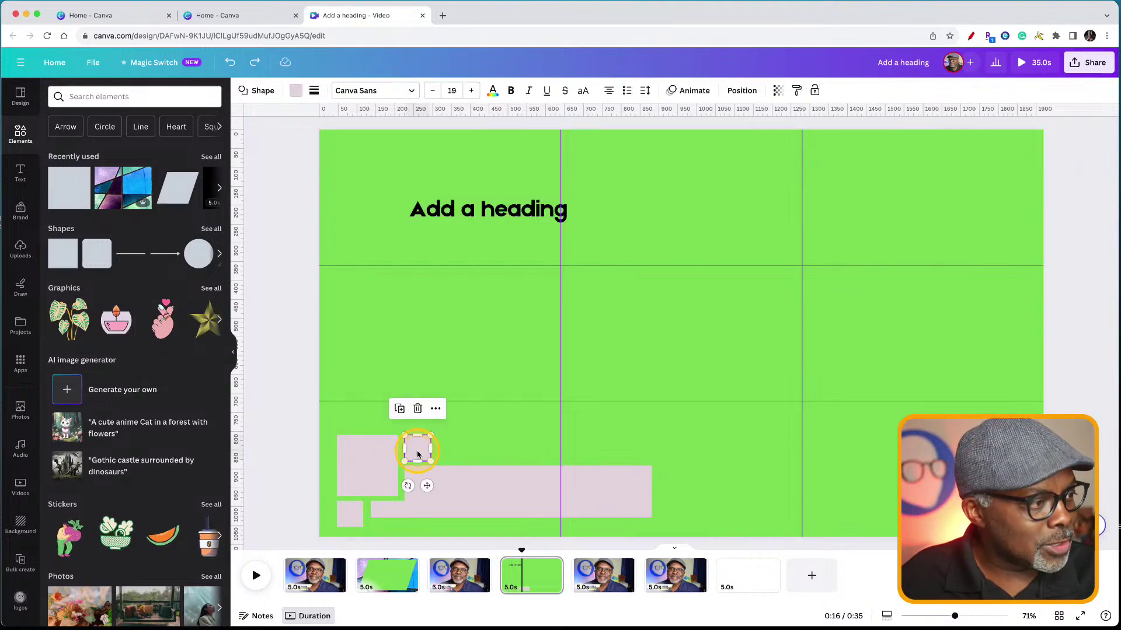
drag(417, 454, 628, 467)
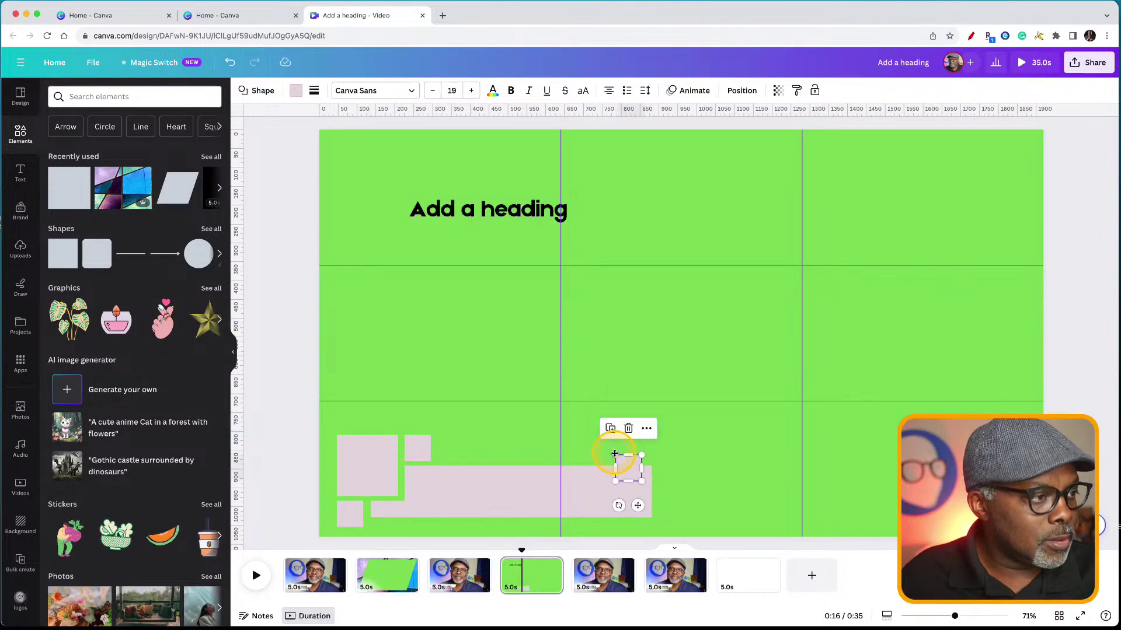
click(294, 91)
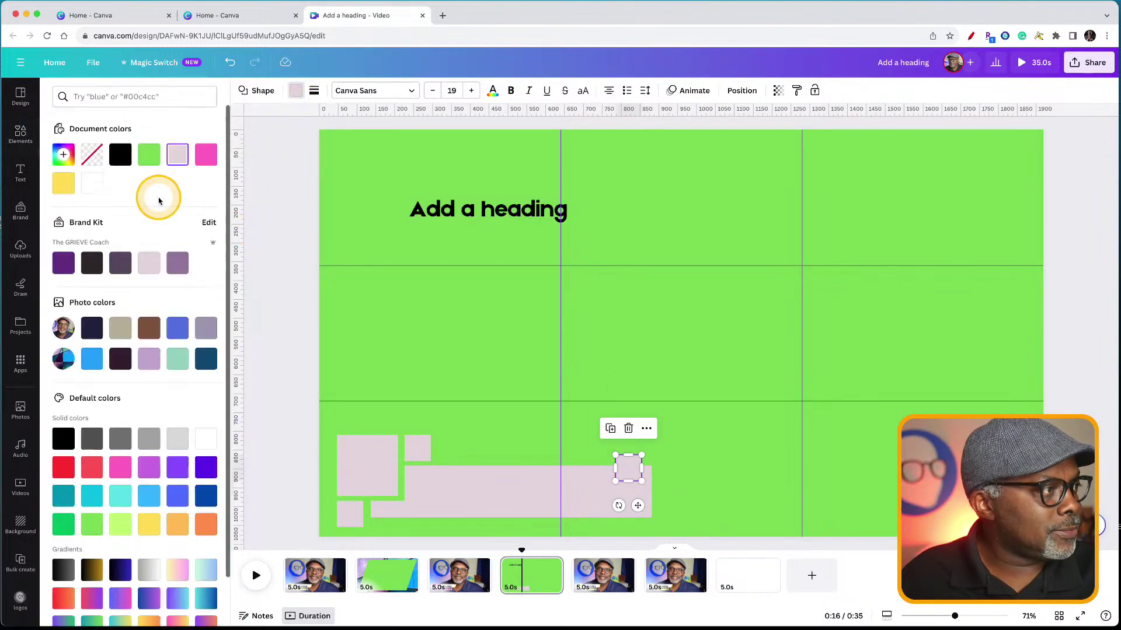
click(151, 157)
click(262, 381)
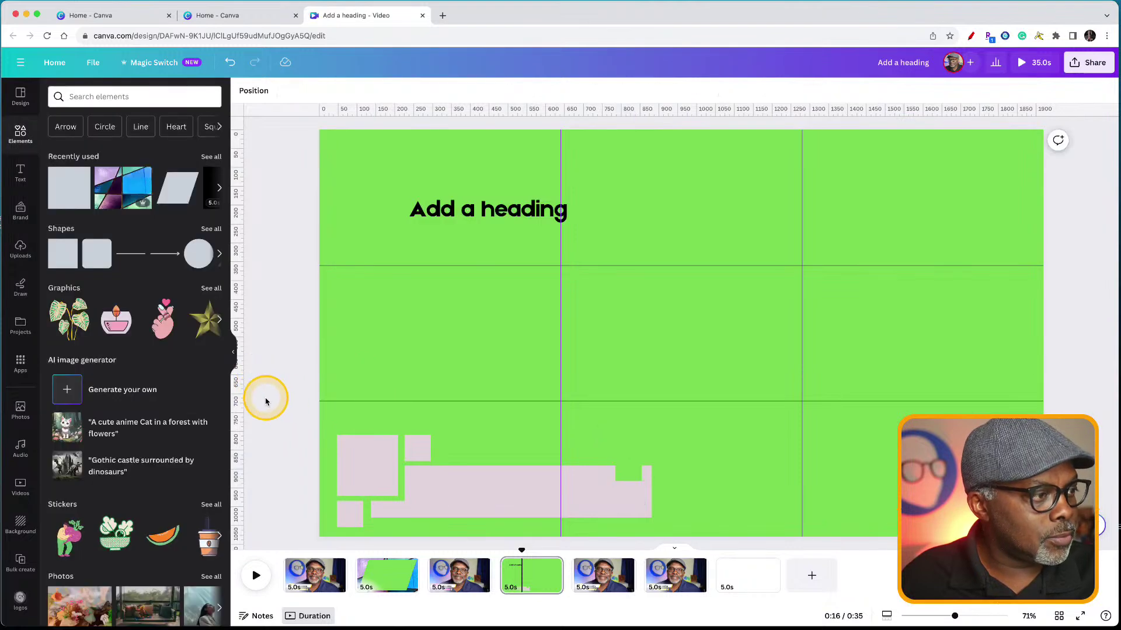
Place a copy of the small green square over the bar's right edge near its lower corner
click(627, 472)
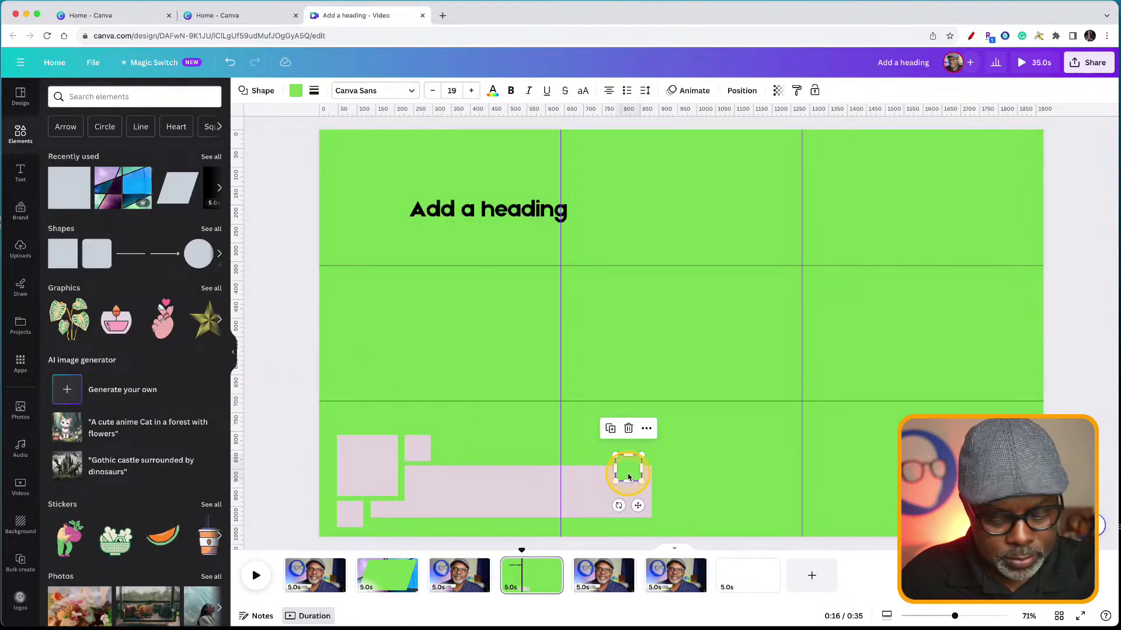
drag(628, 474, 643, 504)
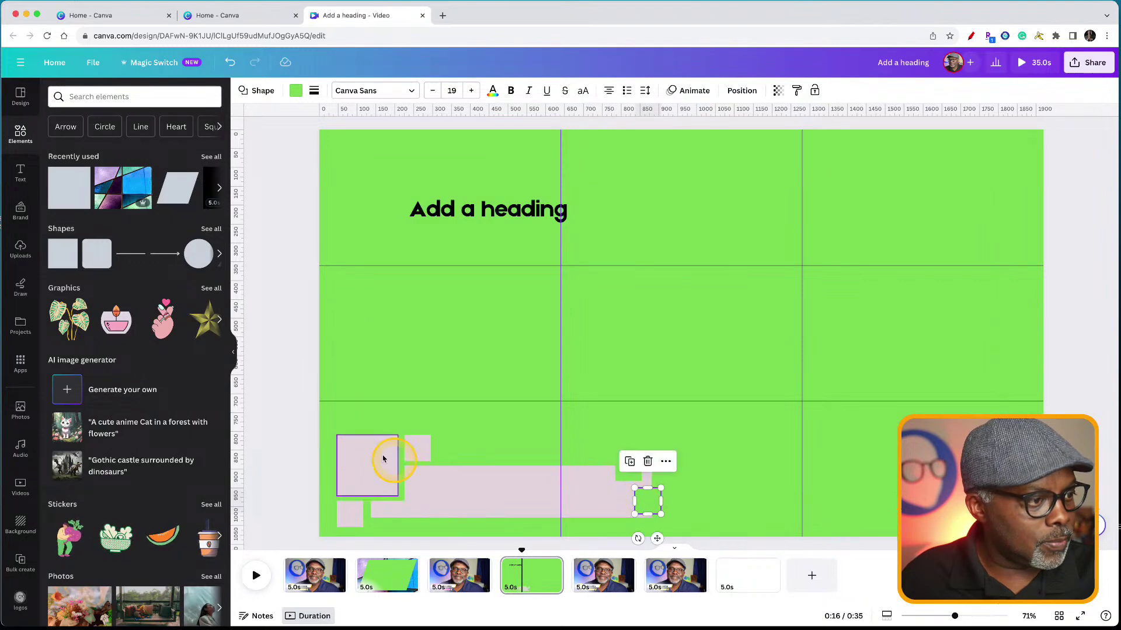
click(279, 421)
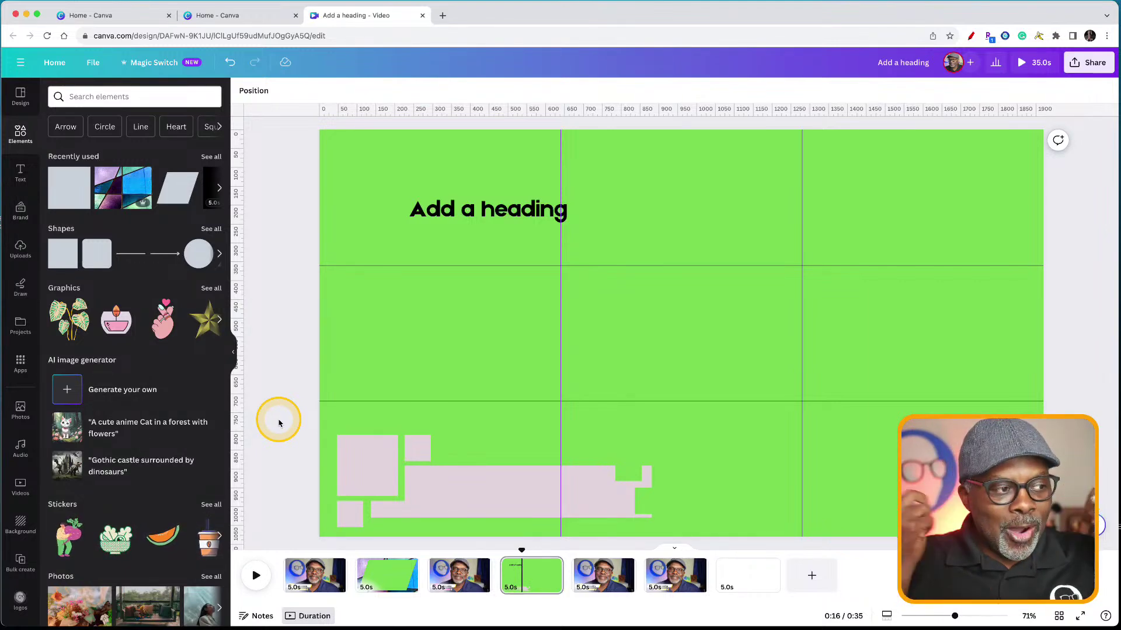
Add a straight line just above the bar and shorten its right end to stop near the upper green cutout
click(131, 253)
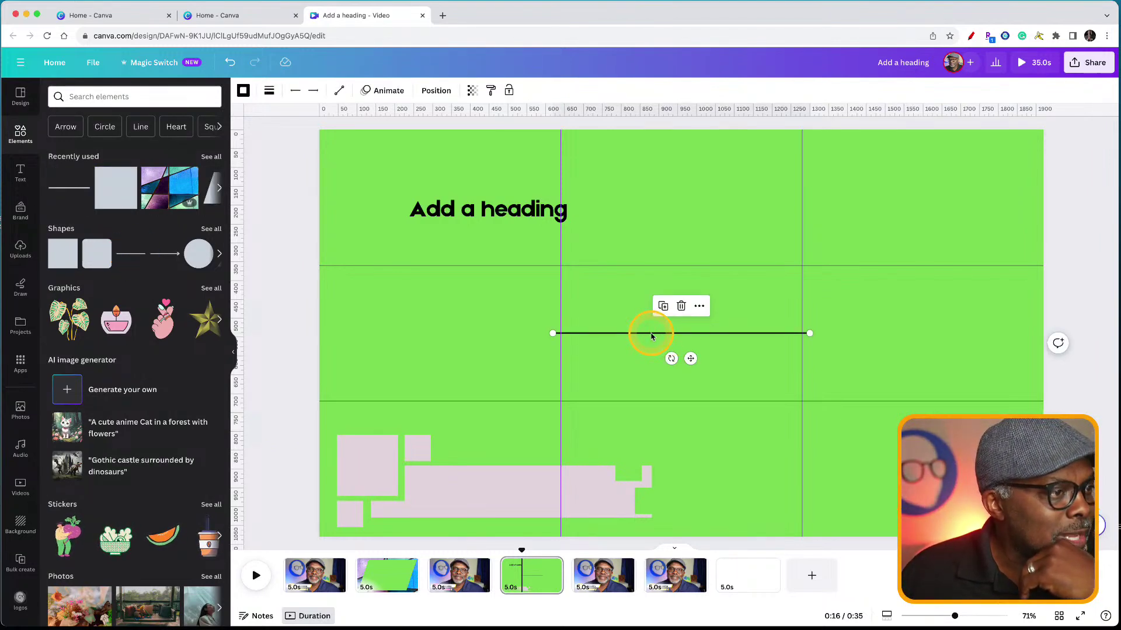
drag(652, 337, 537, 460)
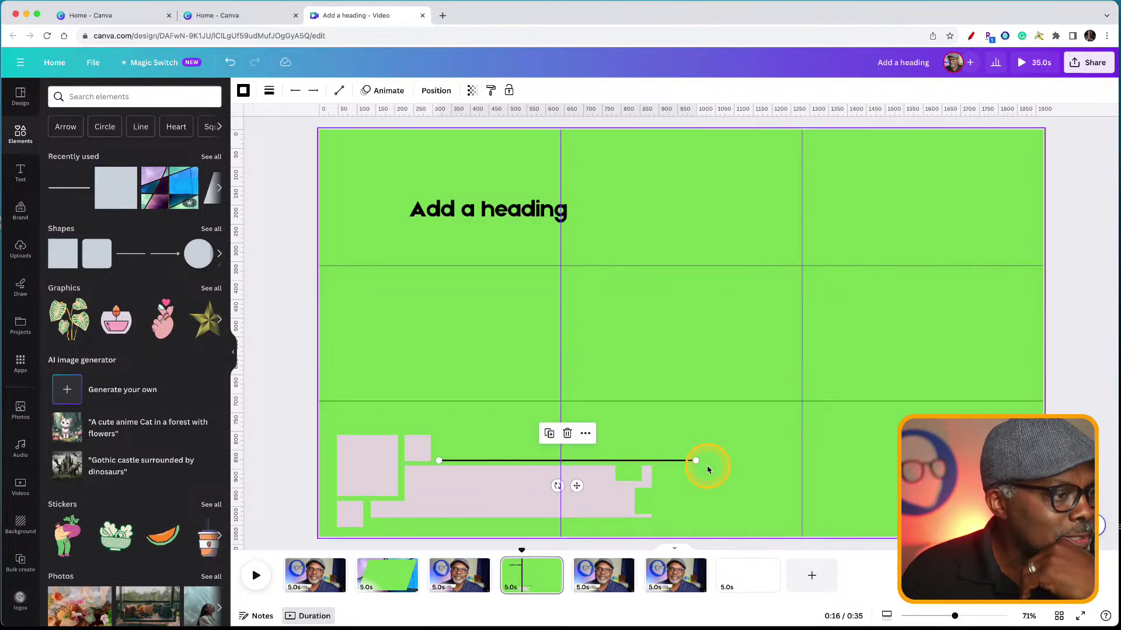
drag(695, 461, 612, 462)
click(295, 413)
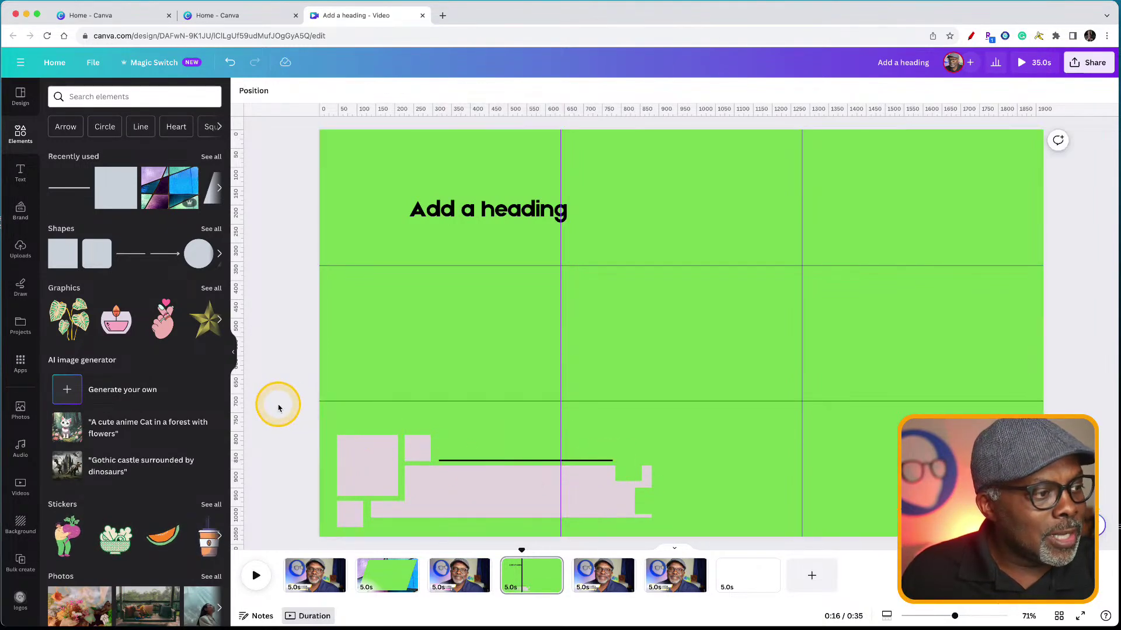
Duplicate the line below the bar and extend its left end to line up with the bar's left edge
click(503, 463)
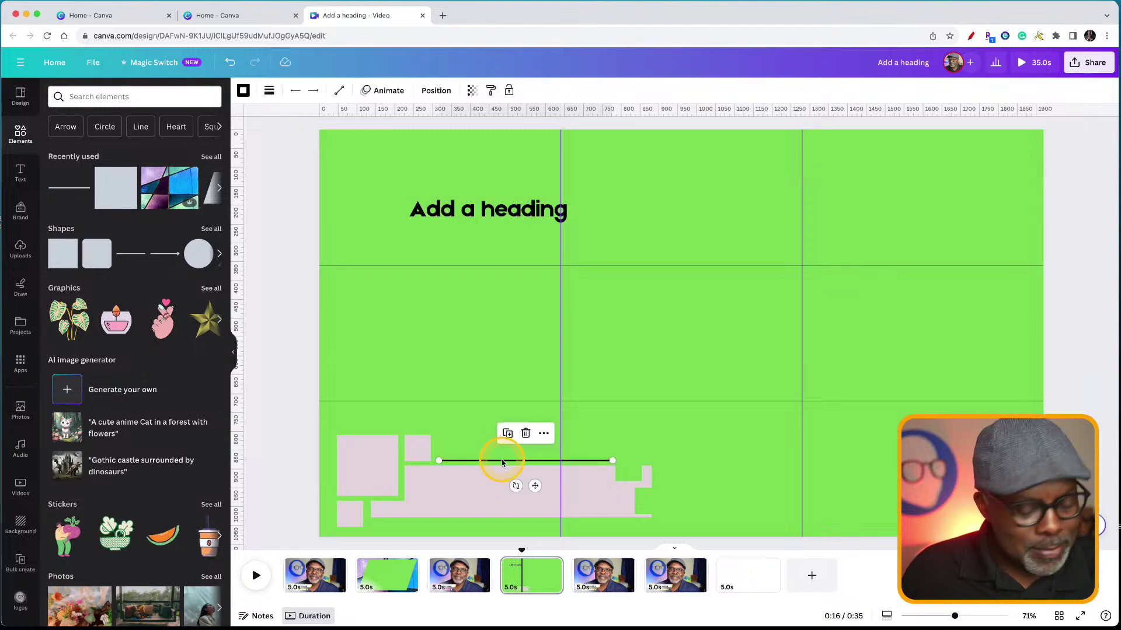
key(super+d)
drag(513, 464, 373, 528)
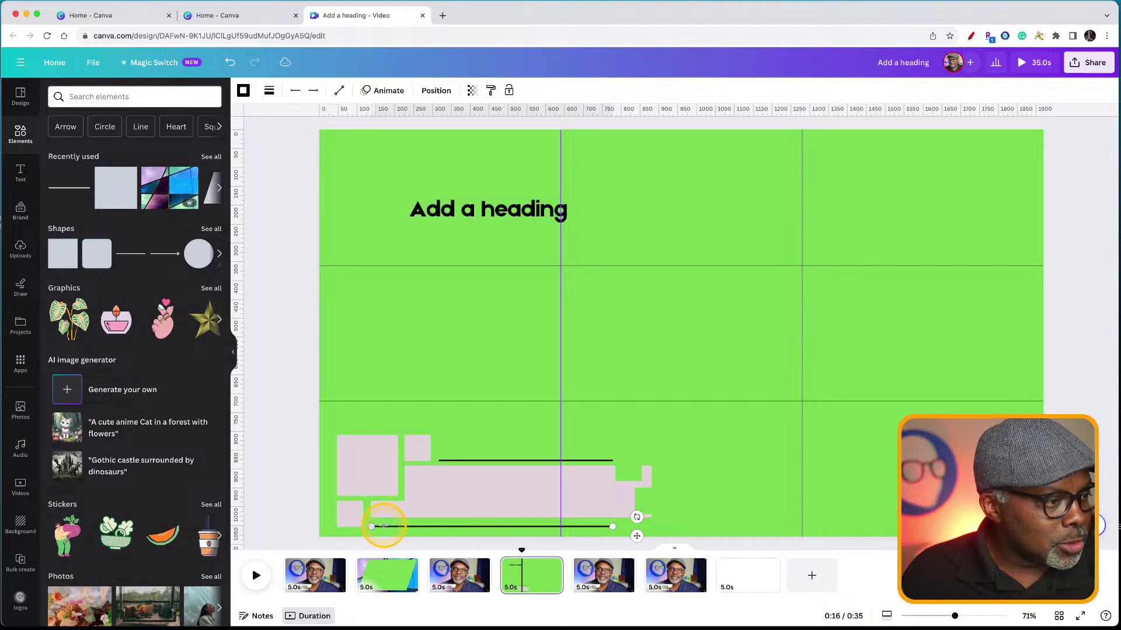
click(271, 454)
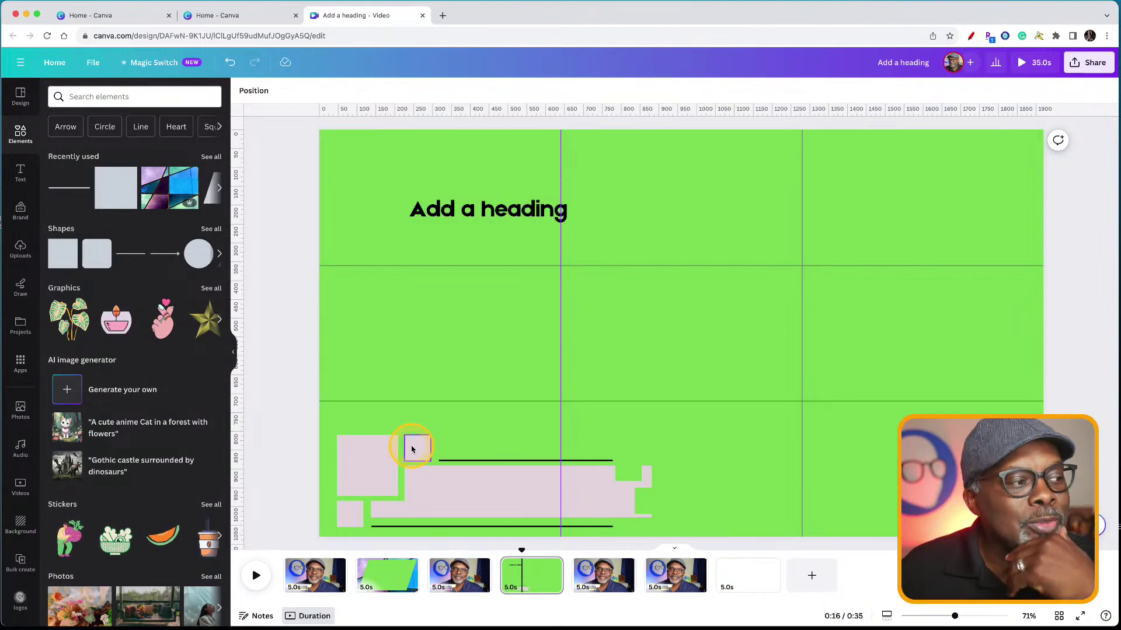
Place the heading on the lower-third bar as the topmost layer, and move the large pale square to the canvas's upper right area
click(514, 150)
drag(502, 210, 498, 492)
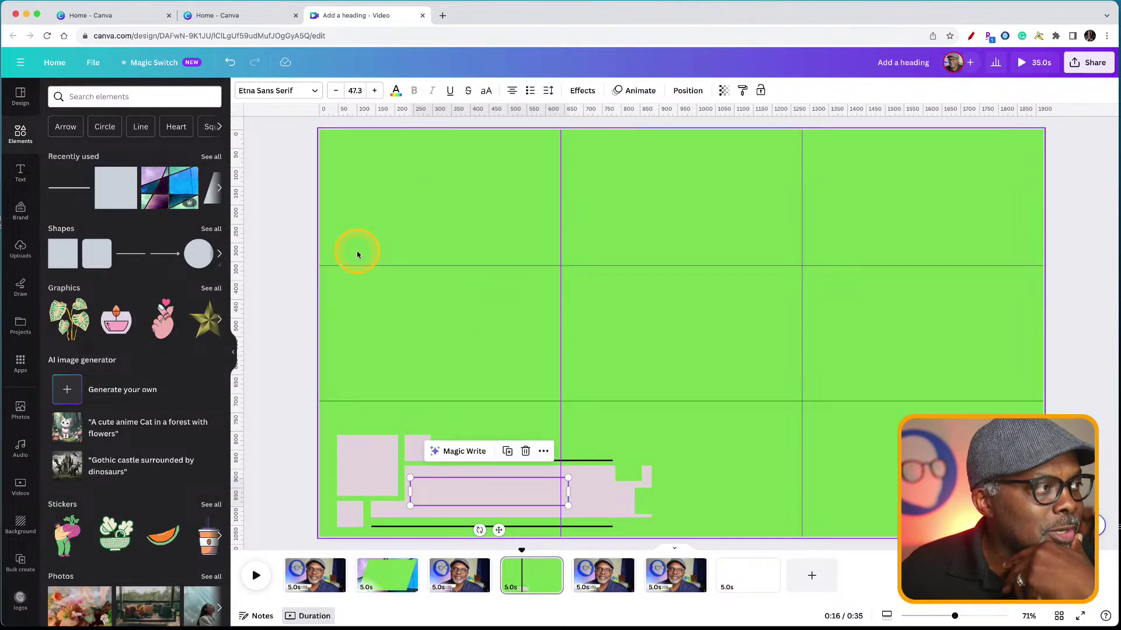
click(687, 92)
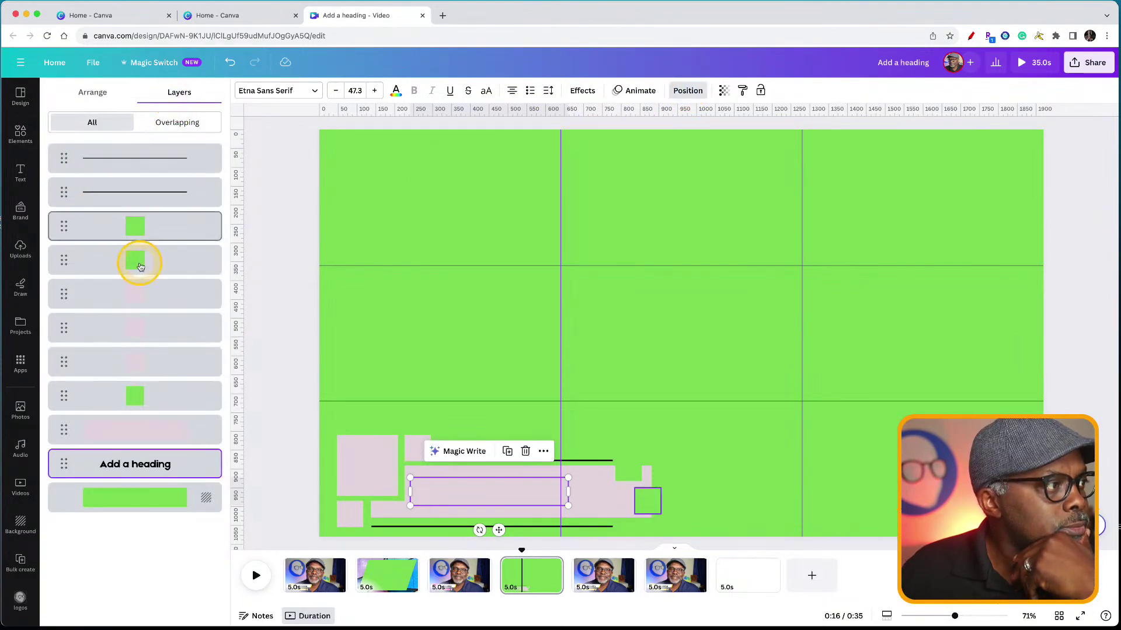
drag(125, 463, 134, 160)
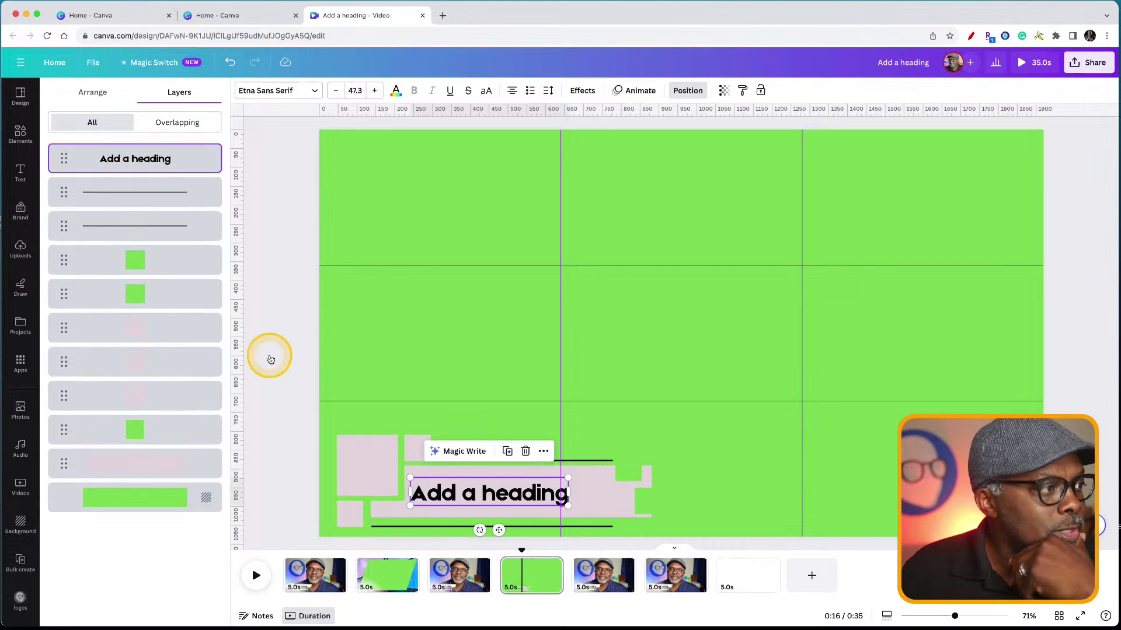
click(271, 359)
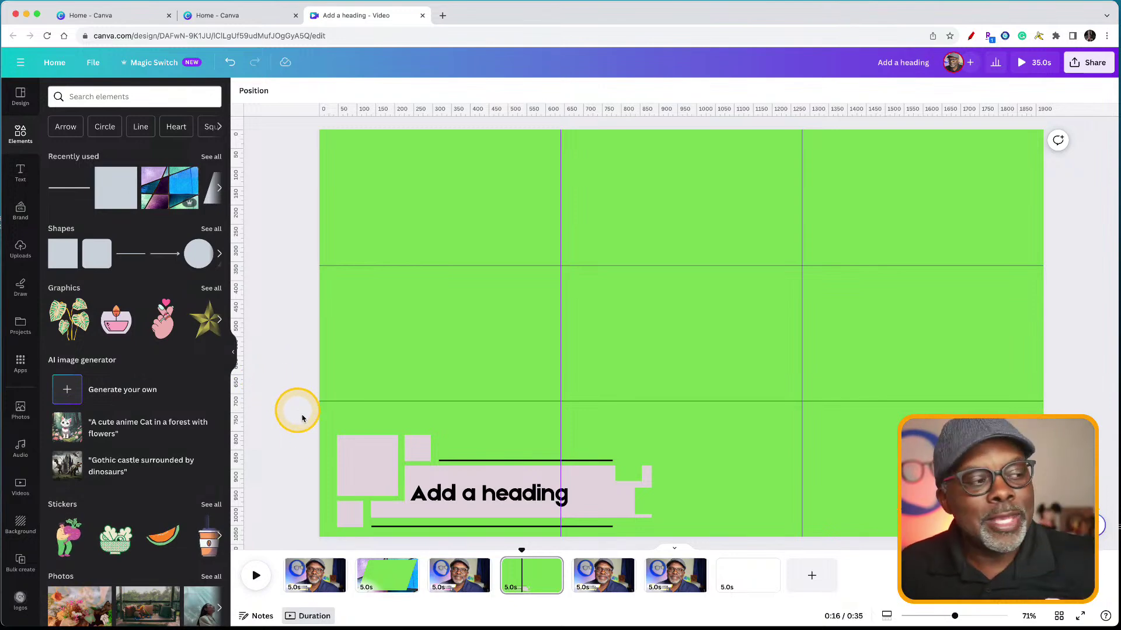
drag(372, 474, 828, 279)
Add a square to the fifth page and enlarge it on the right side of the photo
click(590, 583)
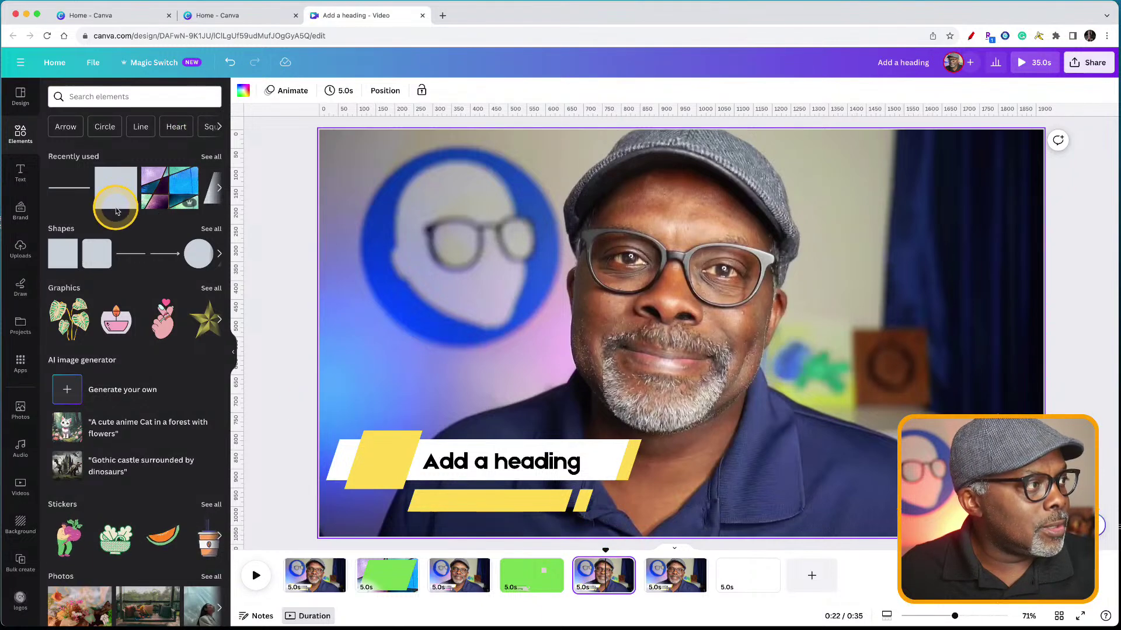
click(117, 190)
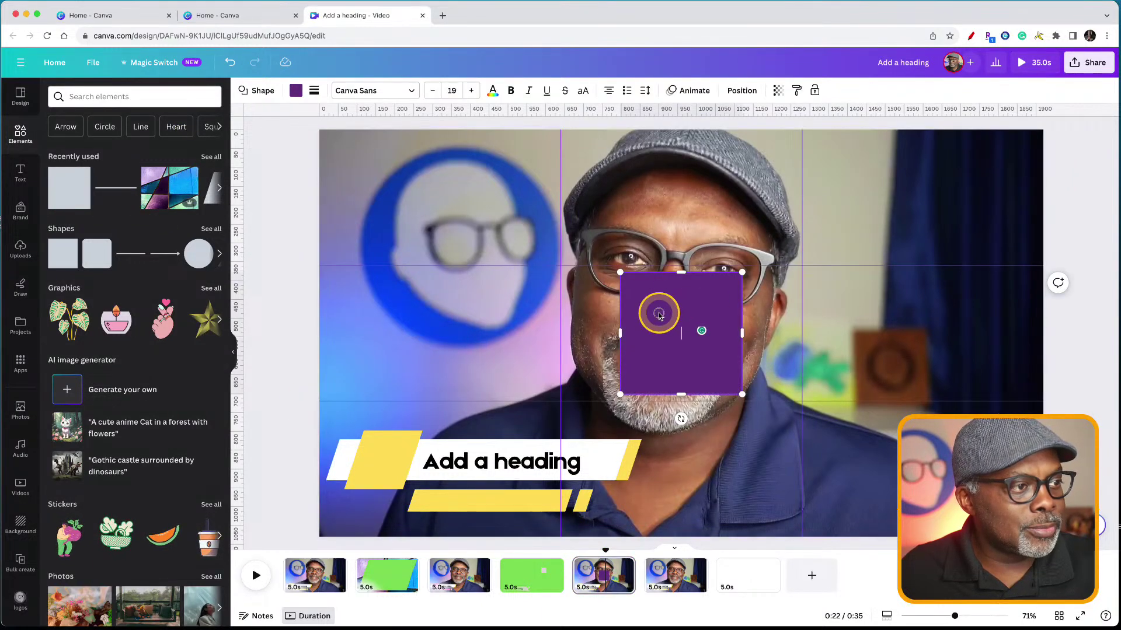
drag(657, 313, 866, 238)
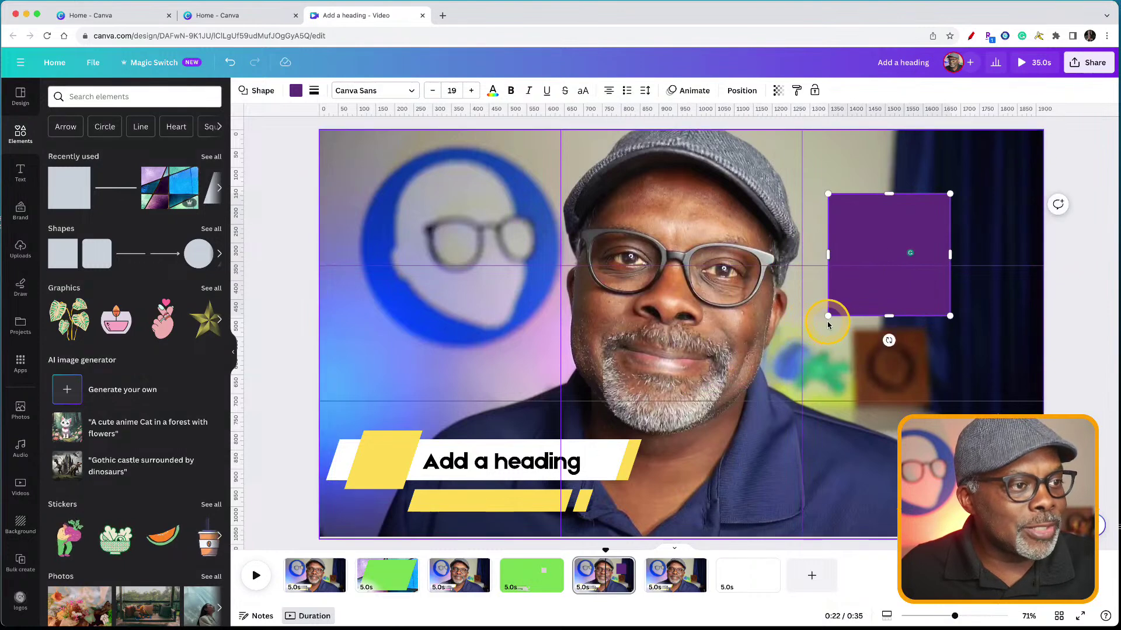
drag(828, 319, 746, 418)
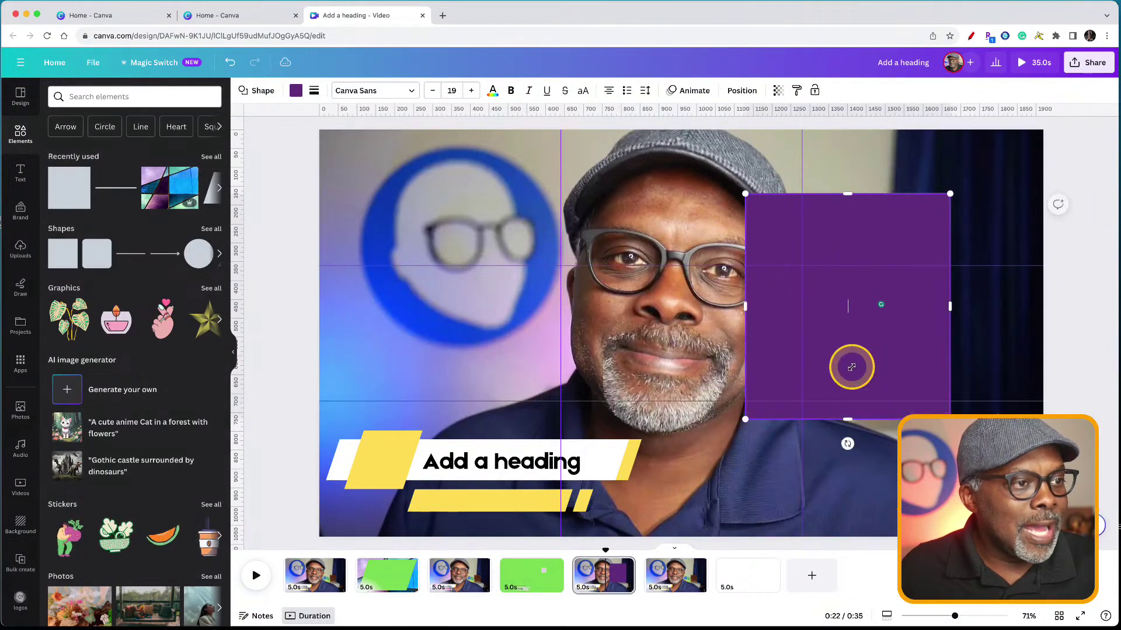
drag(849, 365, 913, 379)
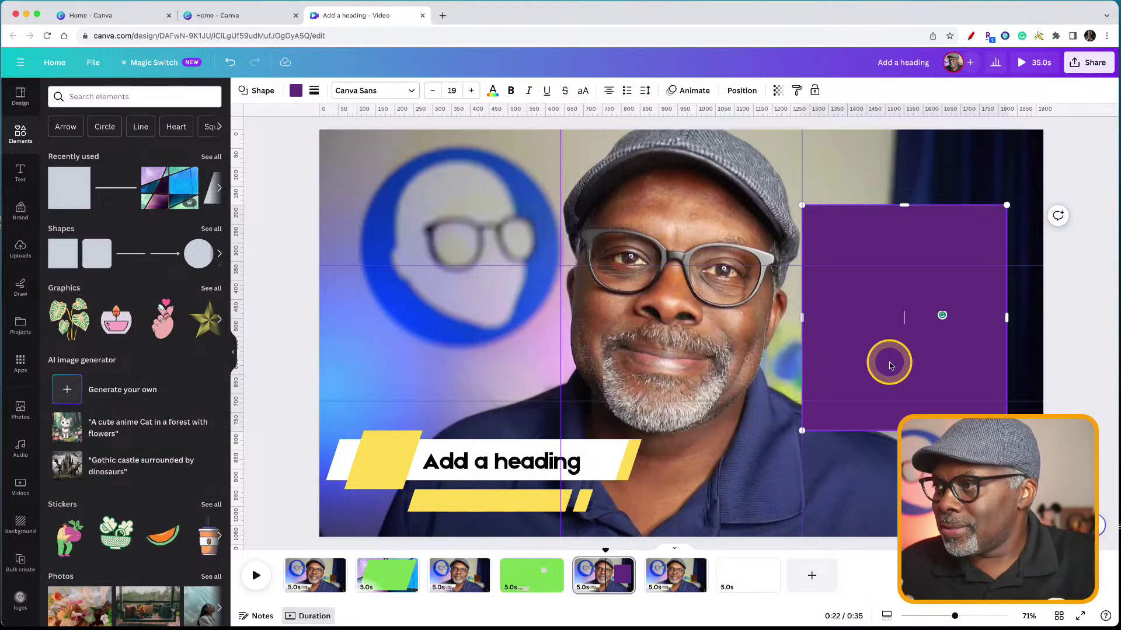
click(852, 316)
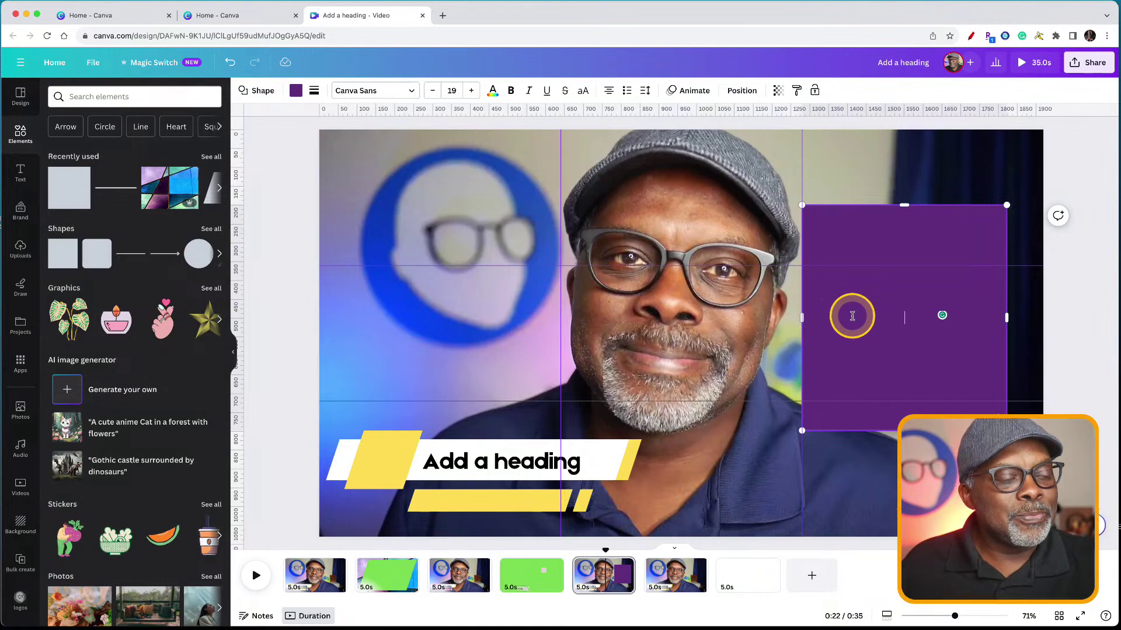
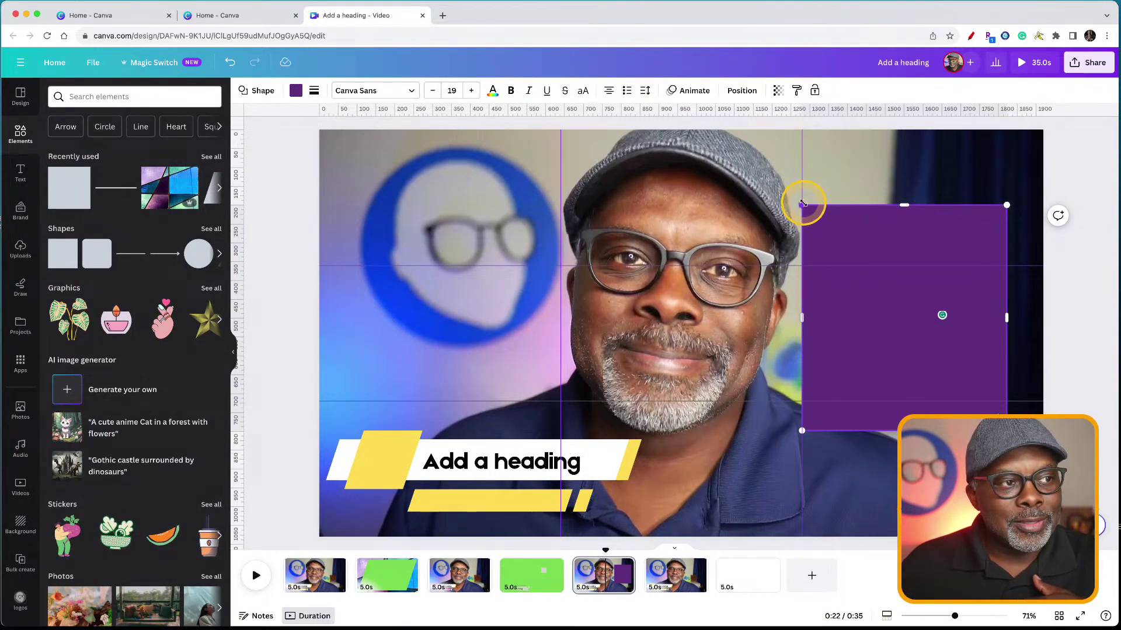
drag(802, 206, 814, 264)
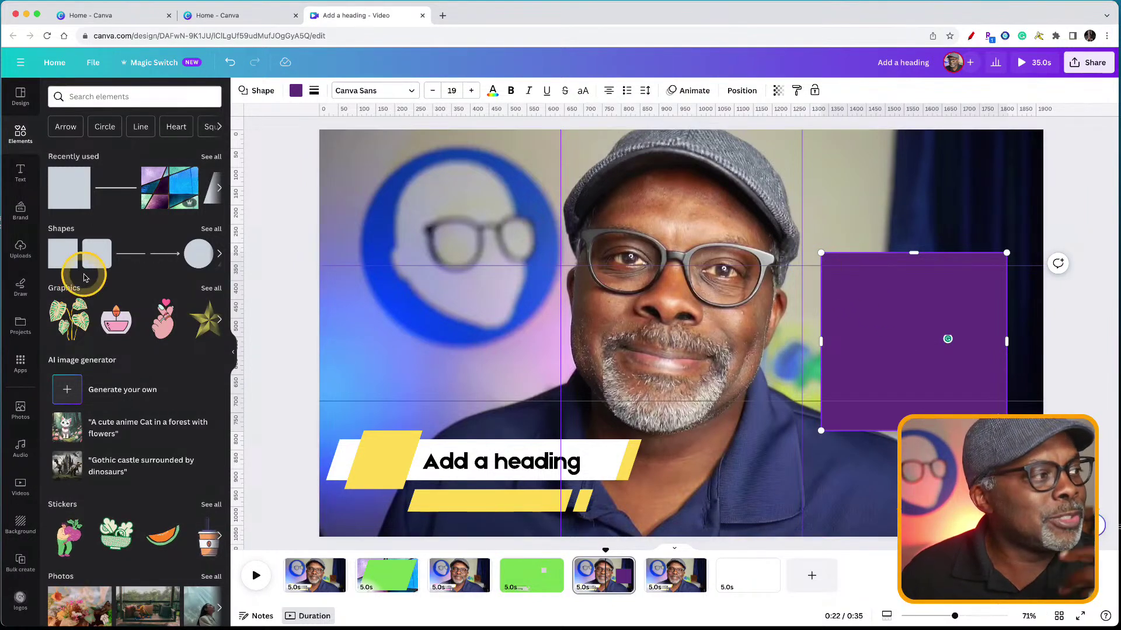
click(60, 229)
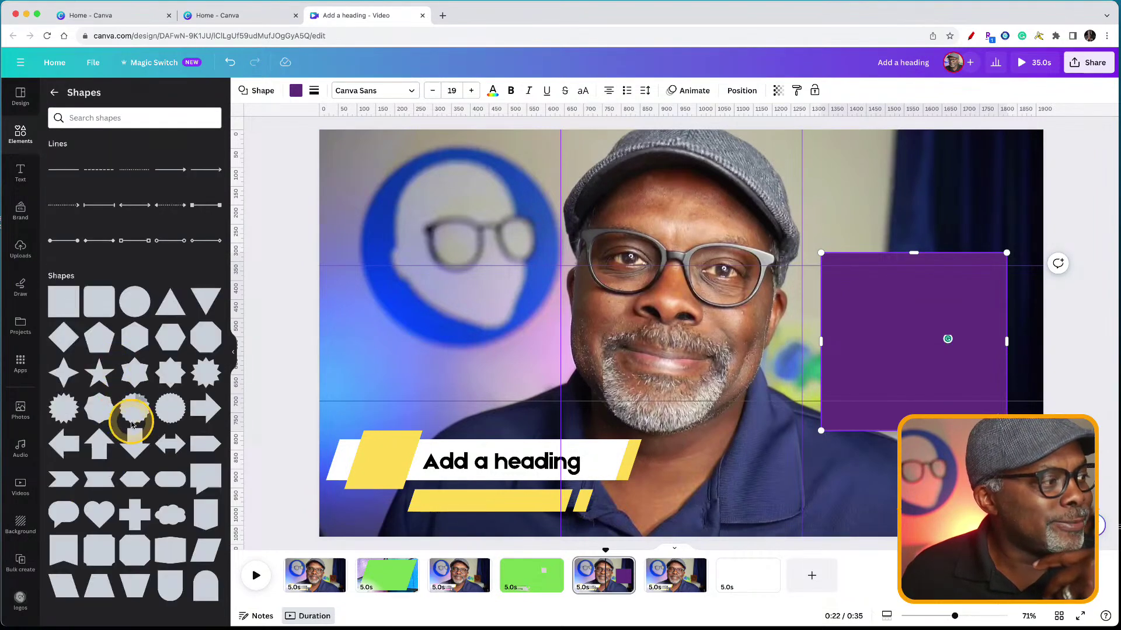
click(132, 422)
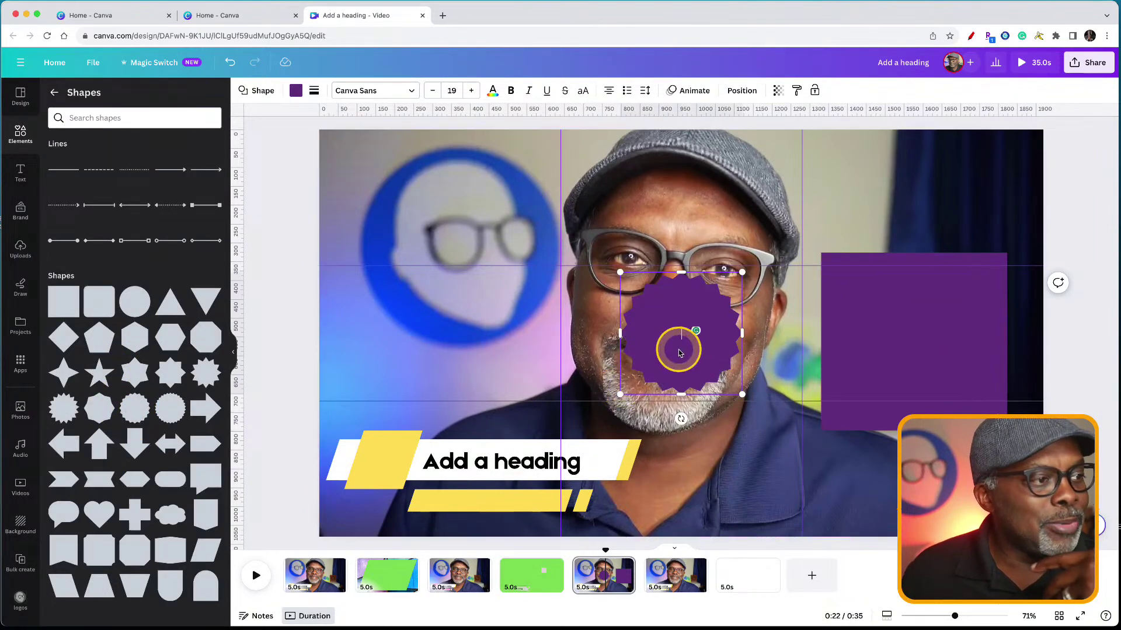
drag(680, 353, 416, 340)
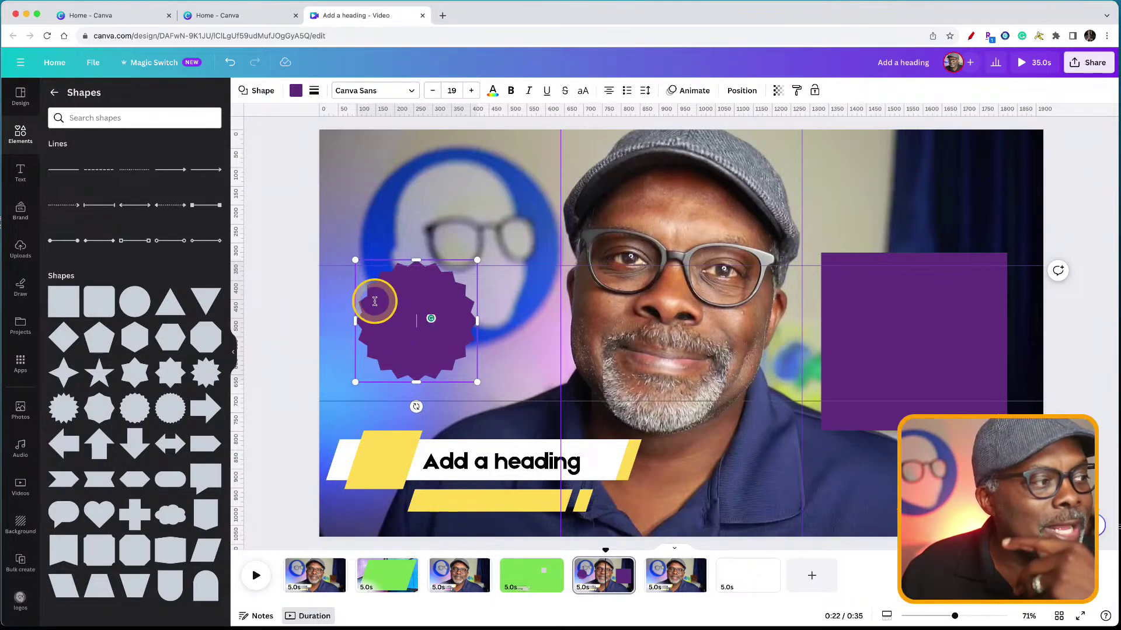
click(371, 275)
click(385, 306)
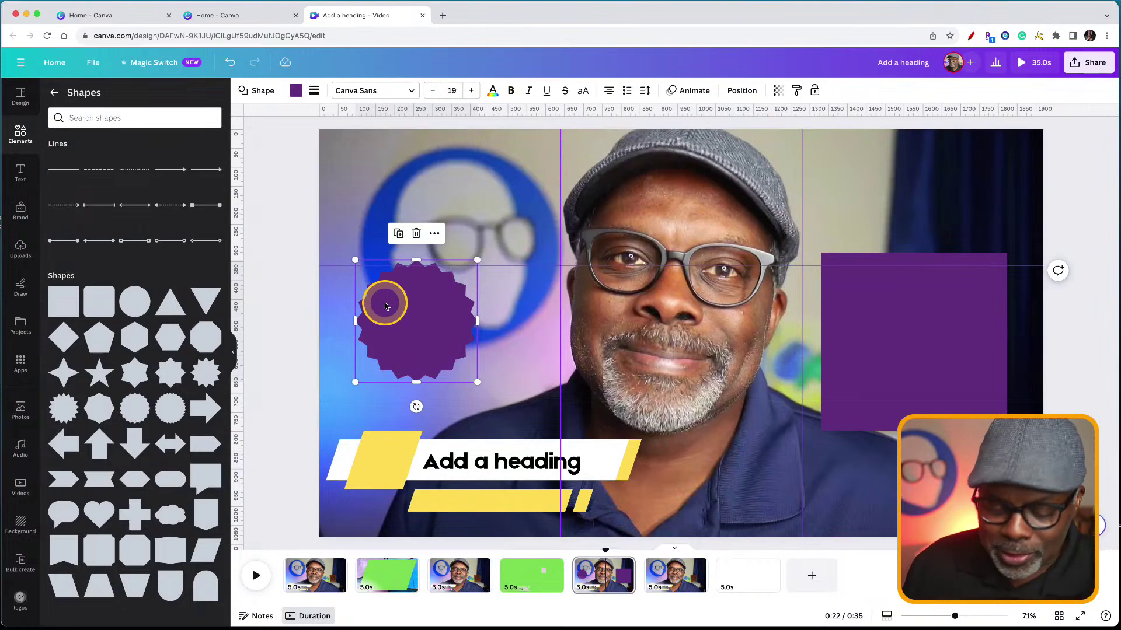
key(Delete)
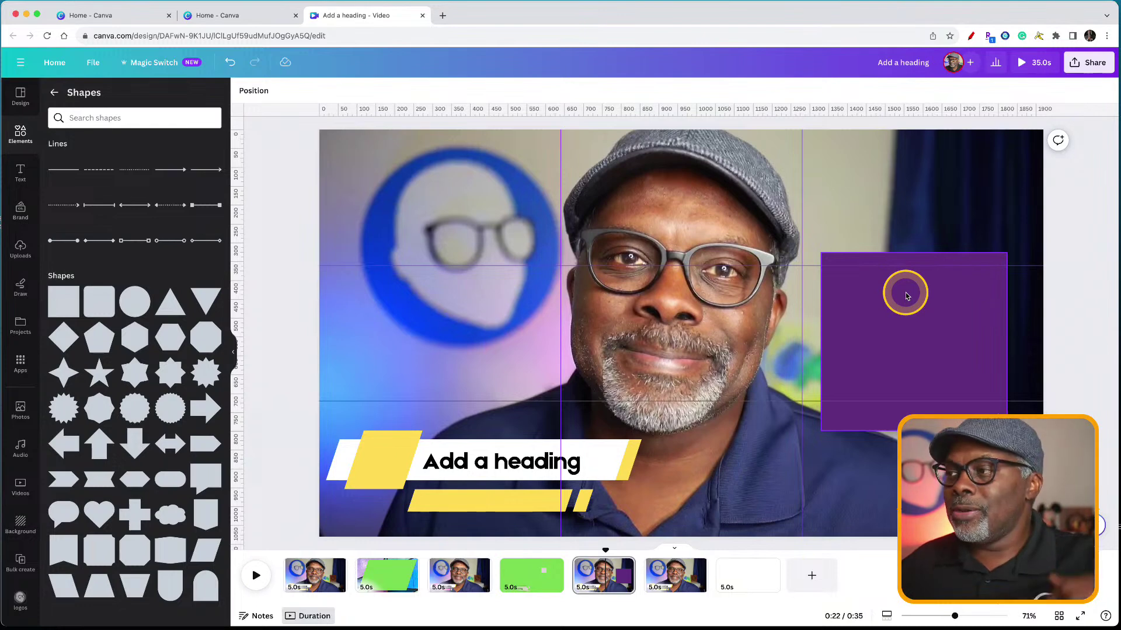
Stretch the purple square past the page's upper, lower and right edges, with its left edge on the right-third guide
click(920, 318)
drag(915, 259, 923, 116)
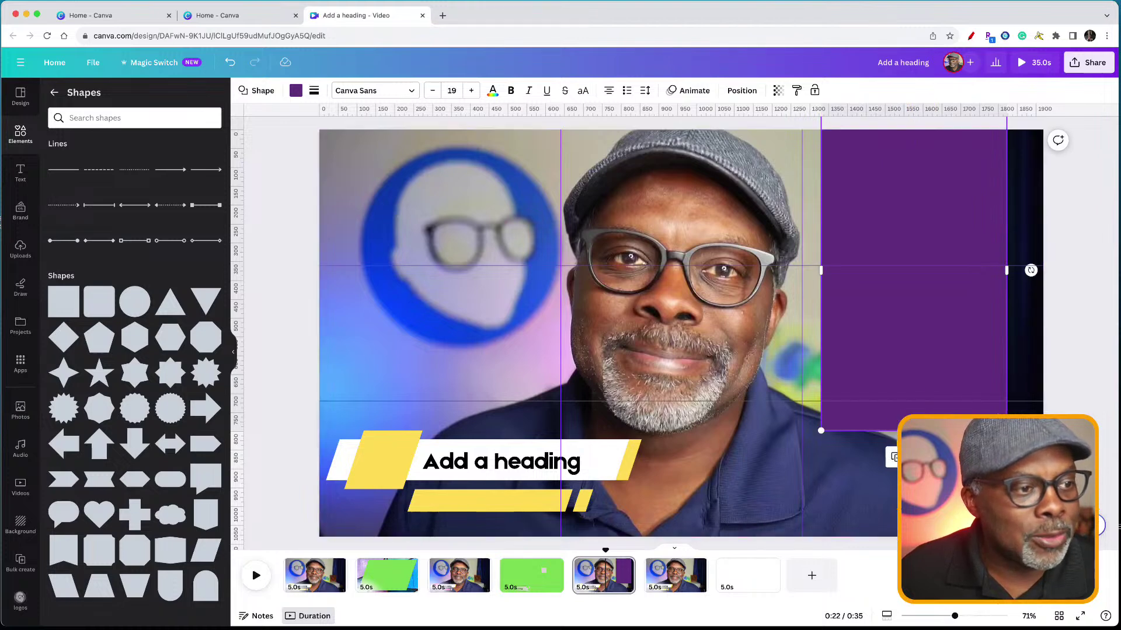
drag(913, 430, 914, 543)
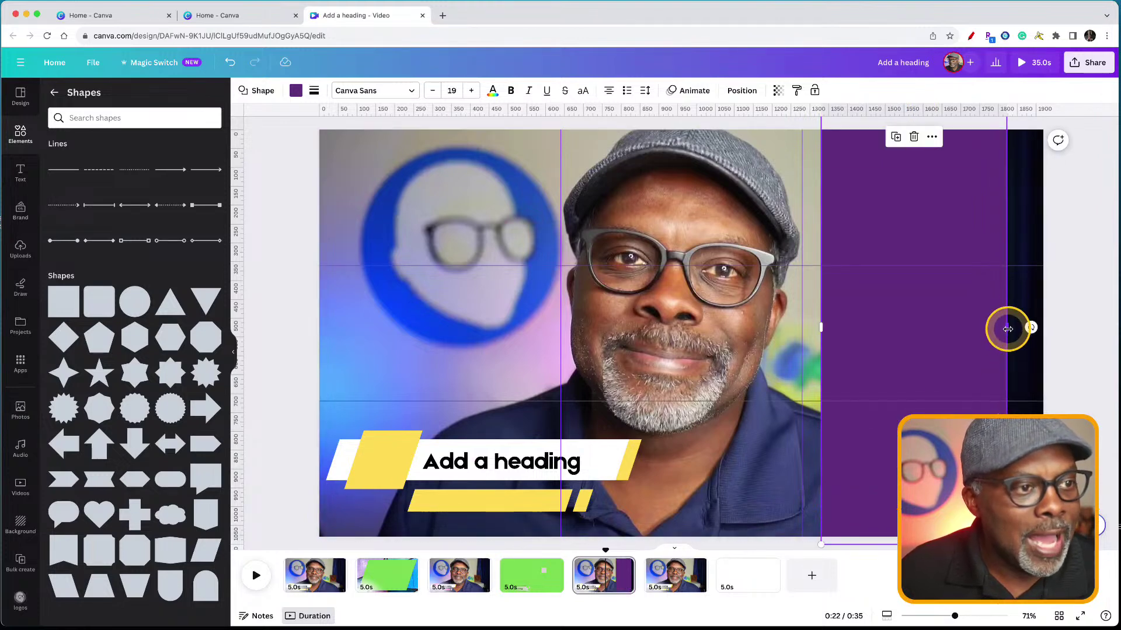
drag(1006, 325, 1058, 329)
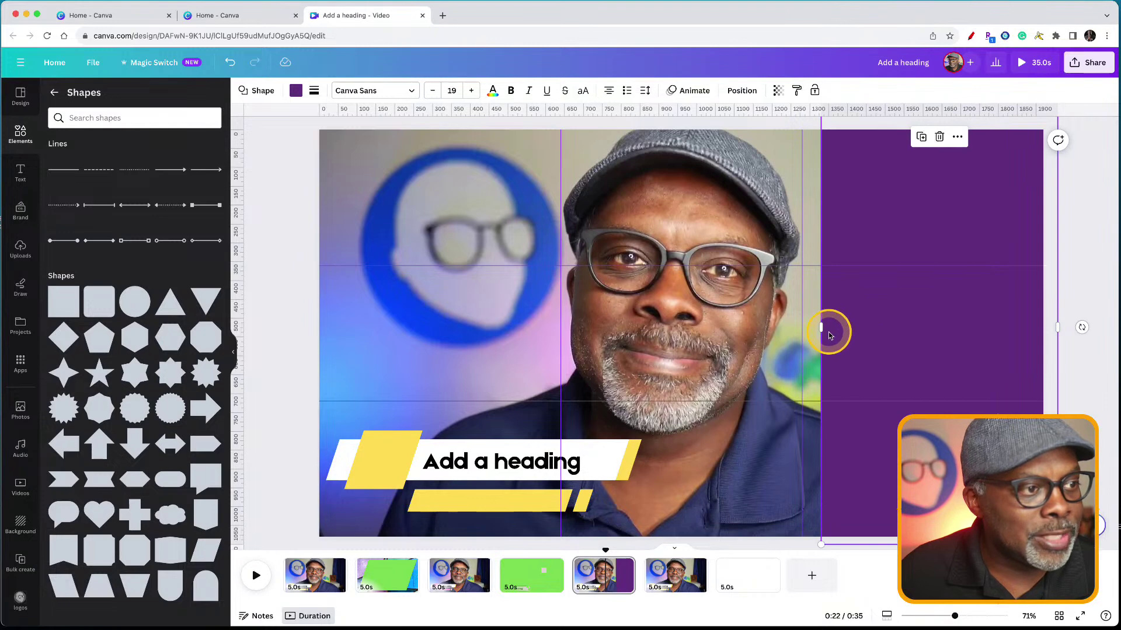
drag(822, 329, 800, 329)
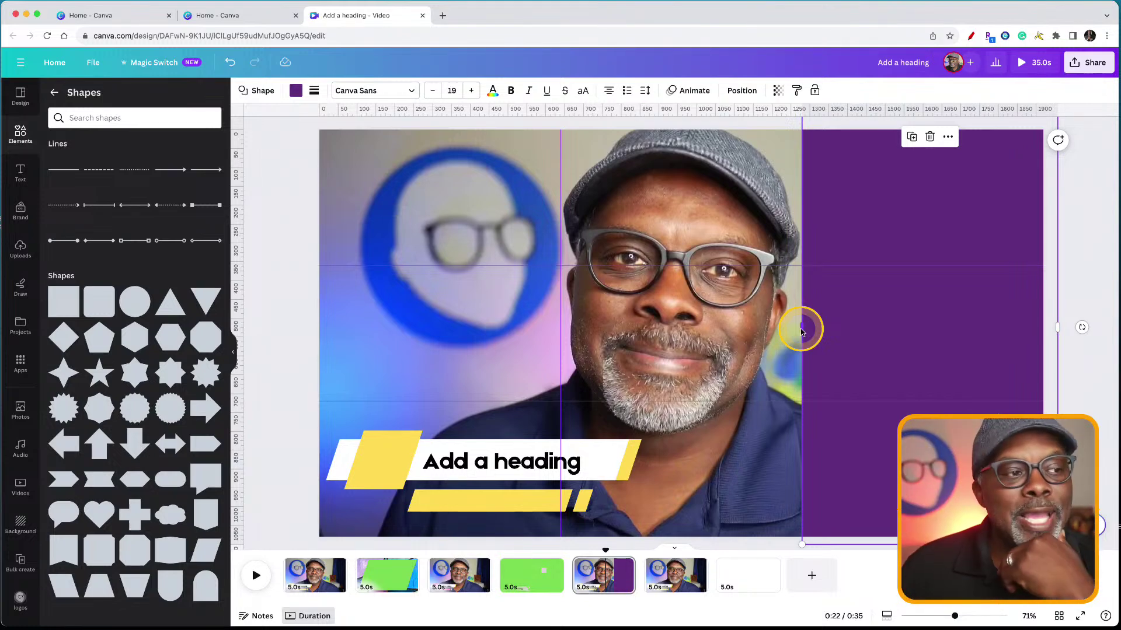
Move the heading from the white bar to the upper part of the purple panel and color it white
click(449, 461)
drag(449, 461, 881, 175)
click(880, 251)
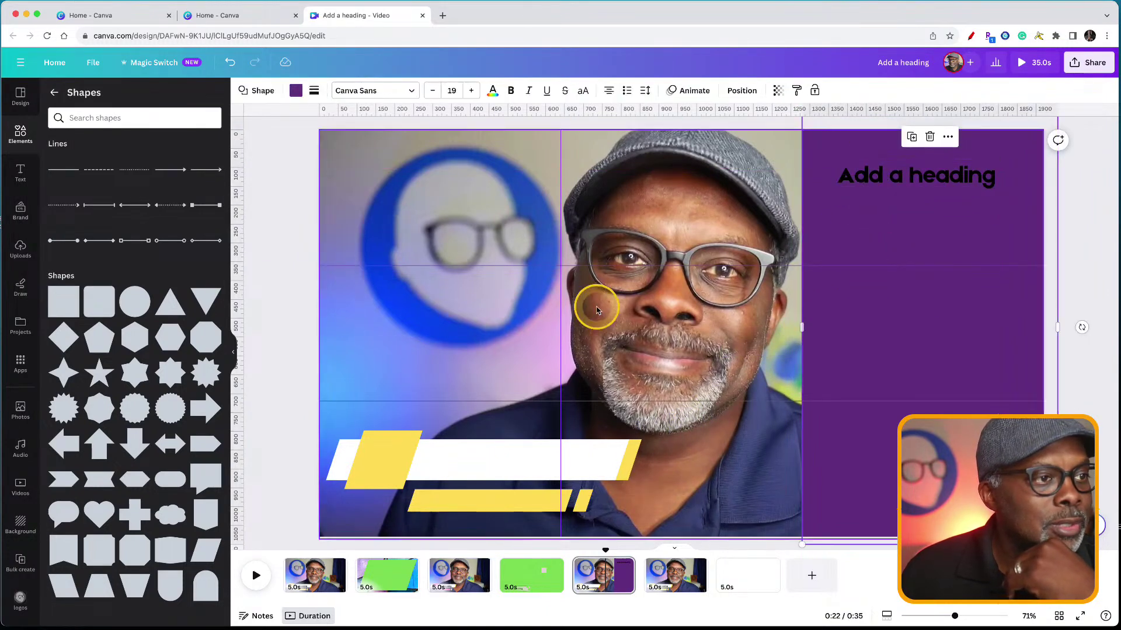
click(295, 94)
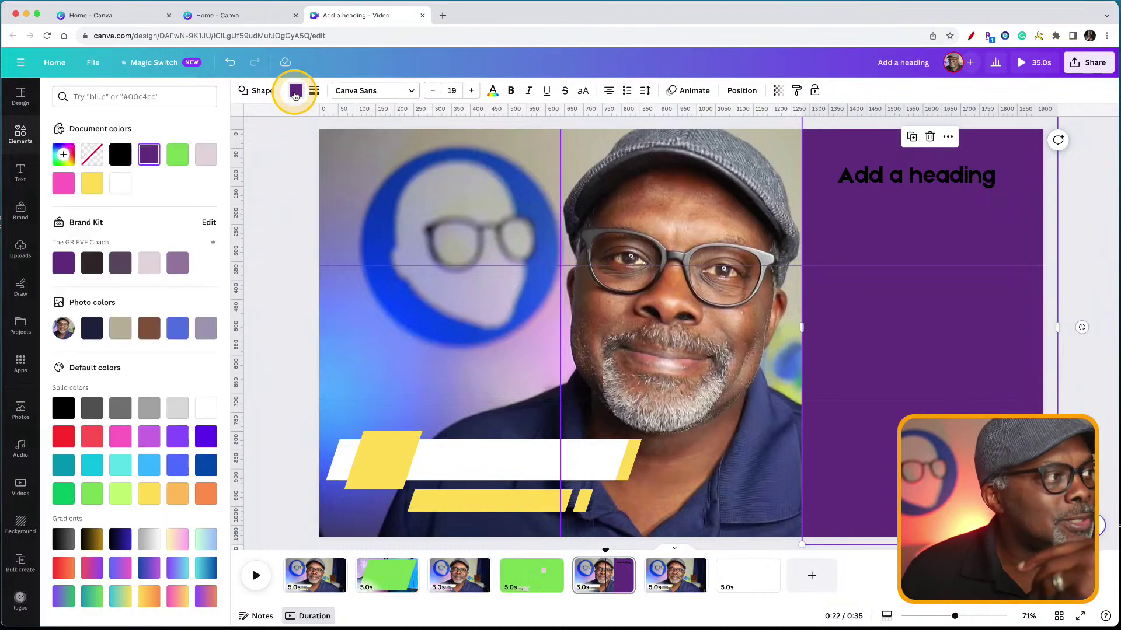
click(864, 182)
click(868, 182)
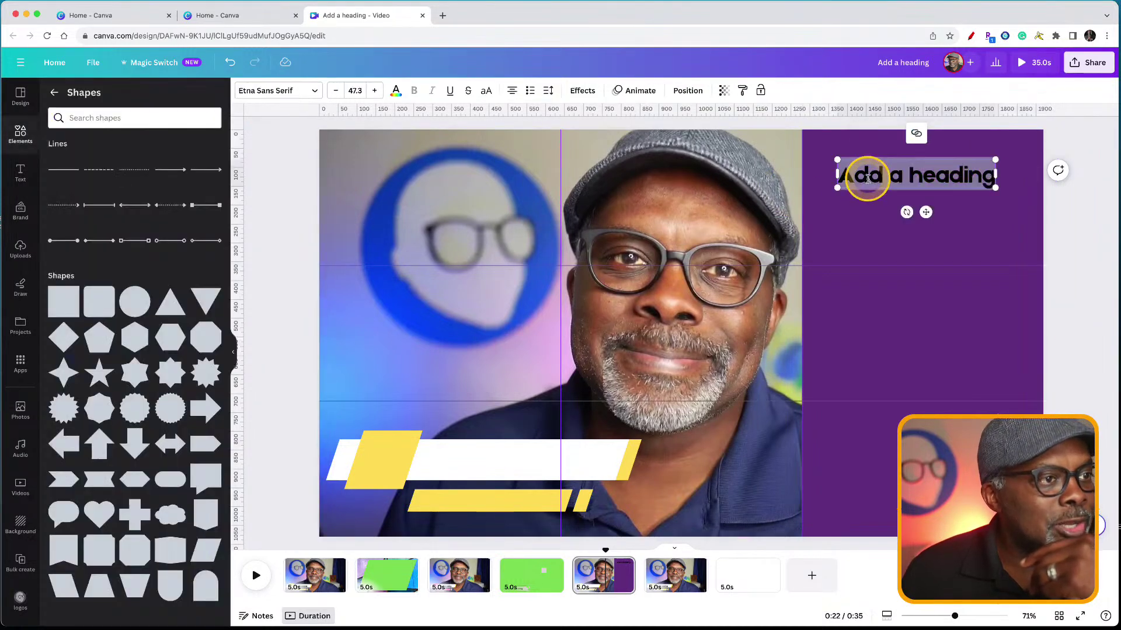
click(395, 91)
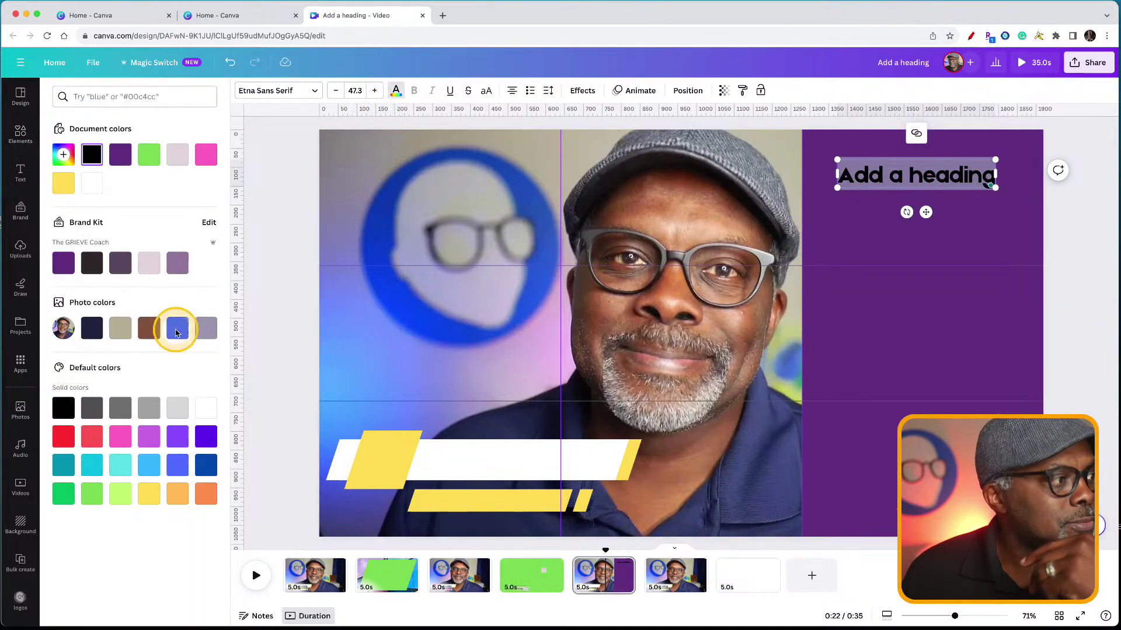
click(206, 407)
click(288, 306)
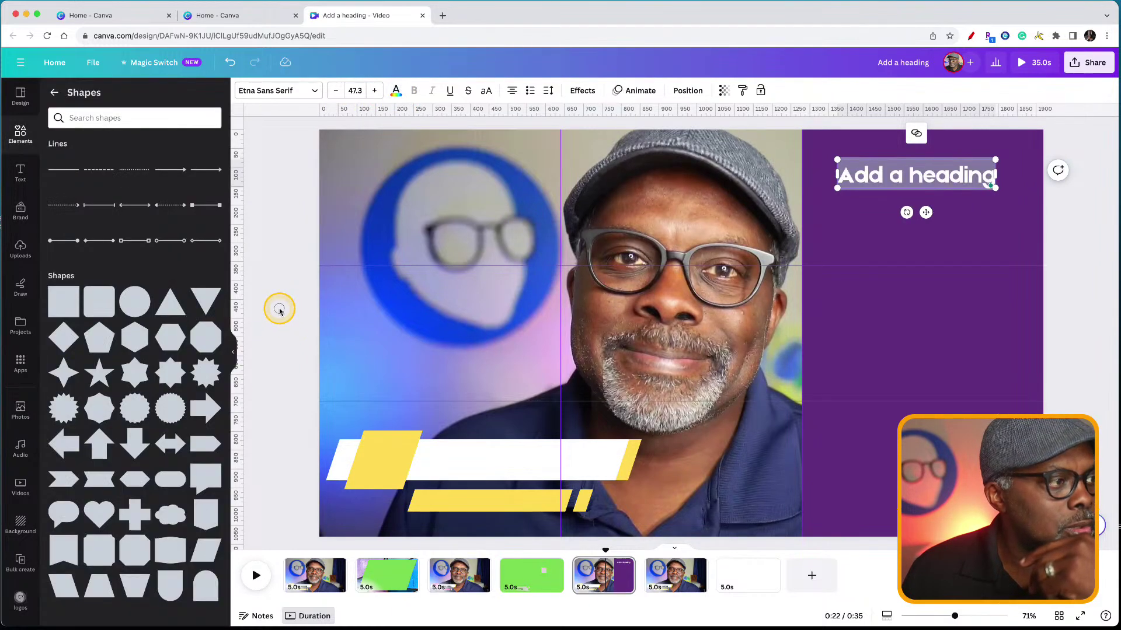
Duplicate the white heading just below itself on the purple panel and set the copy's font to Canva Sans
drag(900, 191, 902, 197)
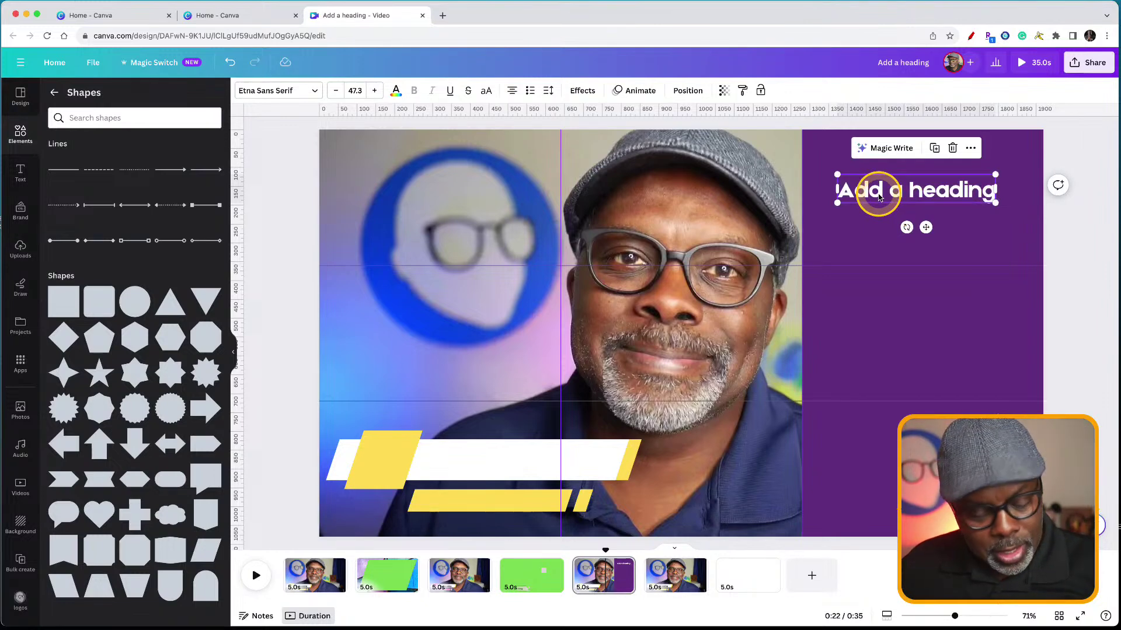
drag(879, 197, 877, 253)
double_click(856, 248)
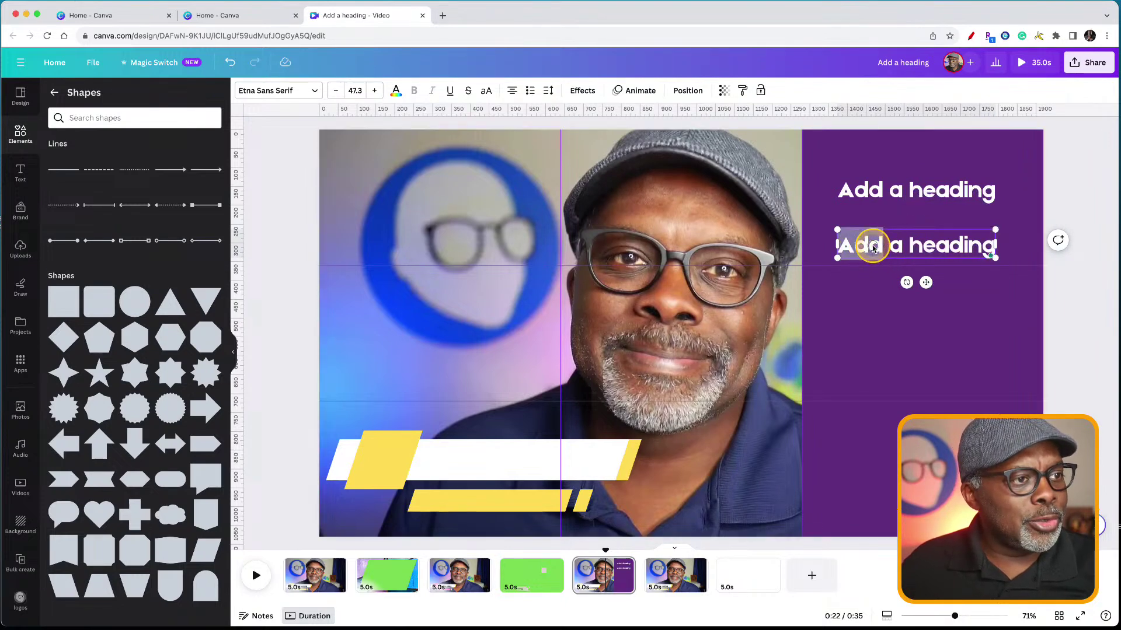
triple_click(874, 248)
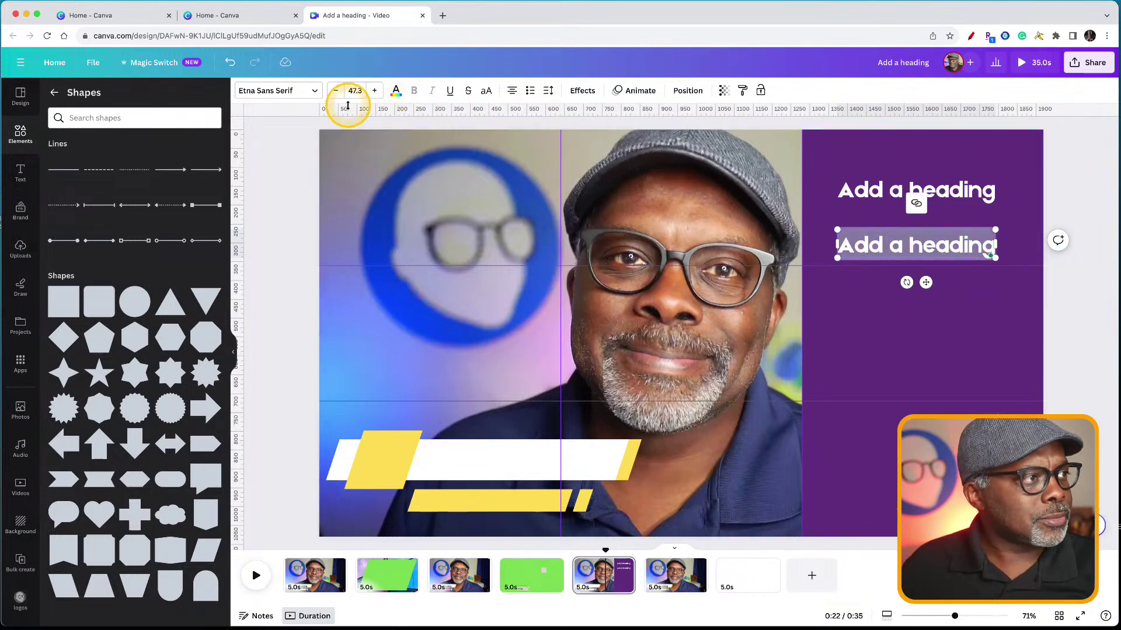
click(314, 97)
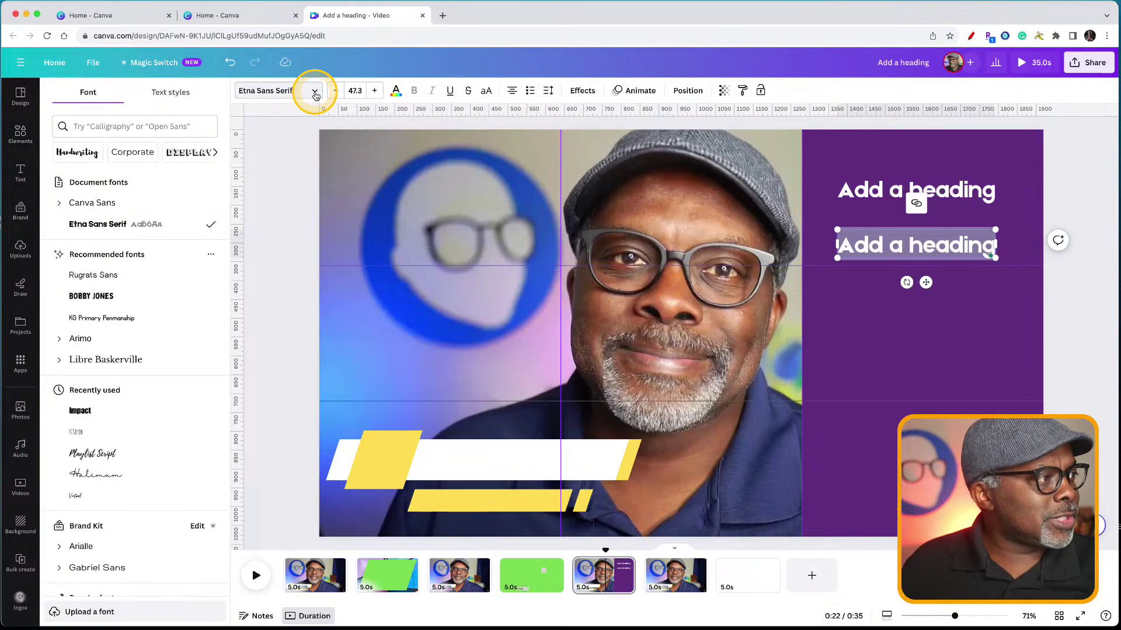
click(82, 202)
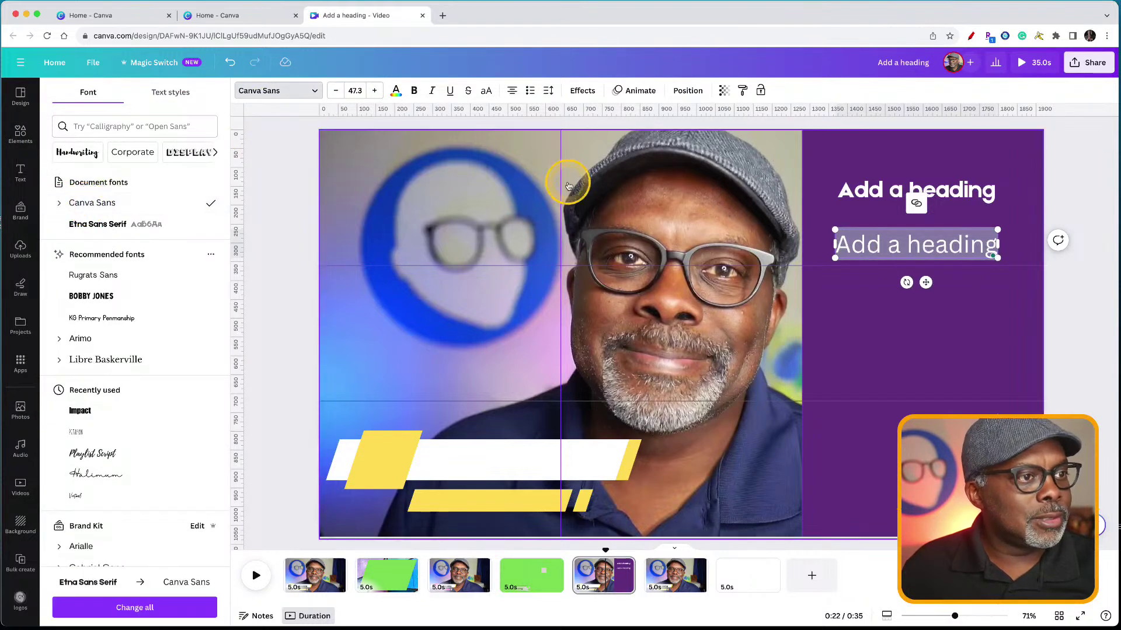
Reduce the lower heading's font size to 41.3 and place it close beneath the upper heading with their right ends aligned
click(337, 91)
click(336, 90)
click(336, 91)
click(336, 90)
click(336, 90)
click(337, 90)
click(297, 230)
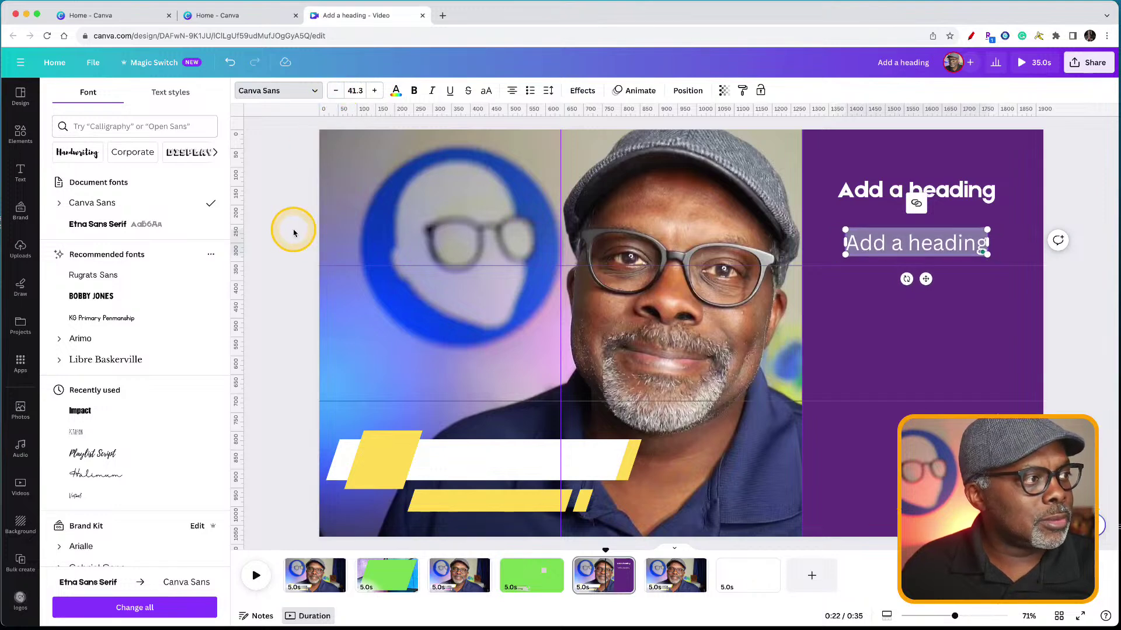
click(863, 282)
drag(876, 250, 888, 226)
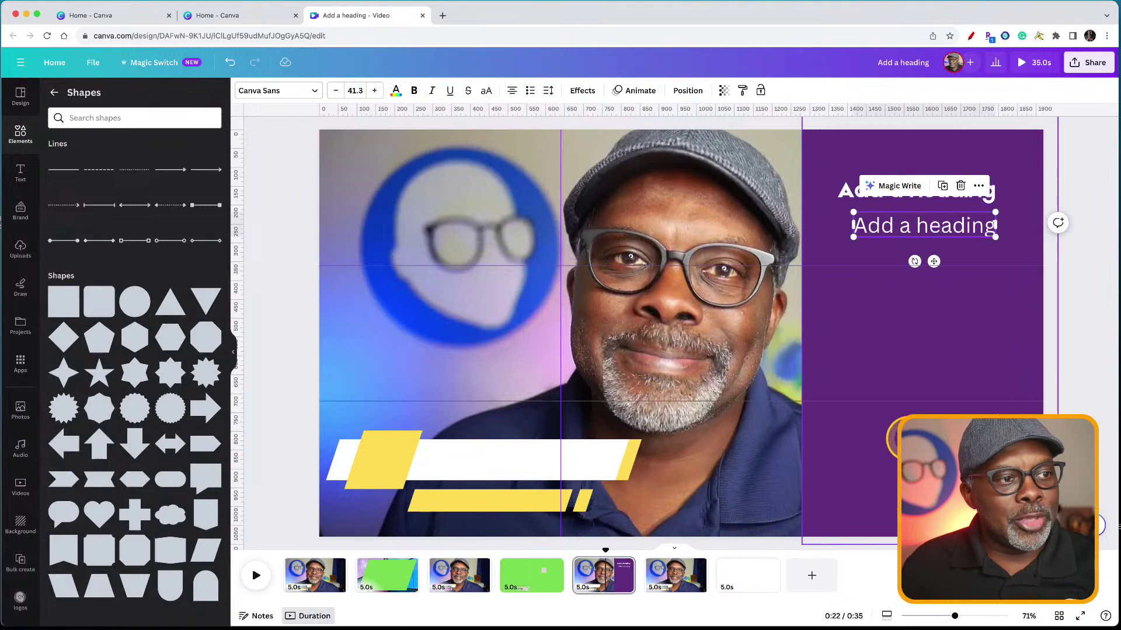
click(270, 303)
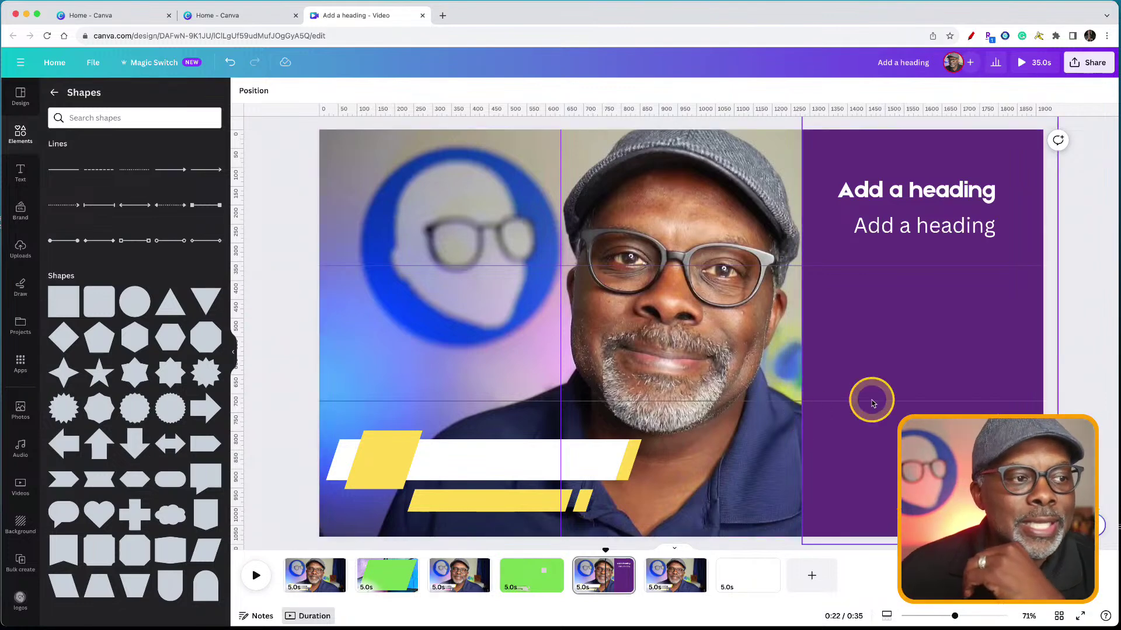
Set the transparency of the purple panel behind the two white headings to 48
click(930, 363)
click(778, 90)
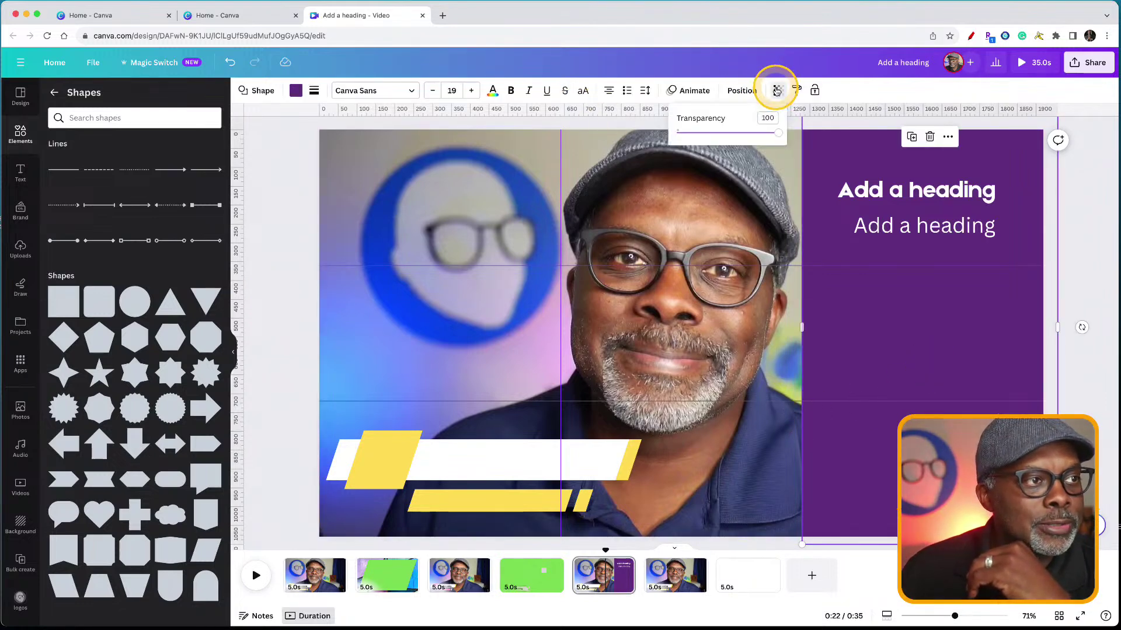
drag(777, 137, 725, 136)
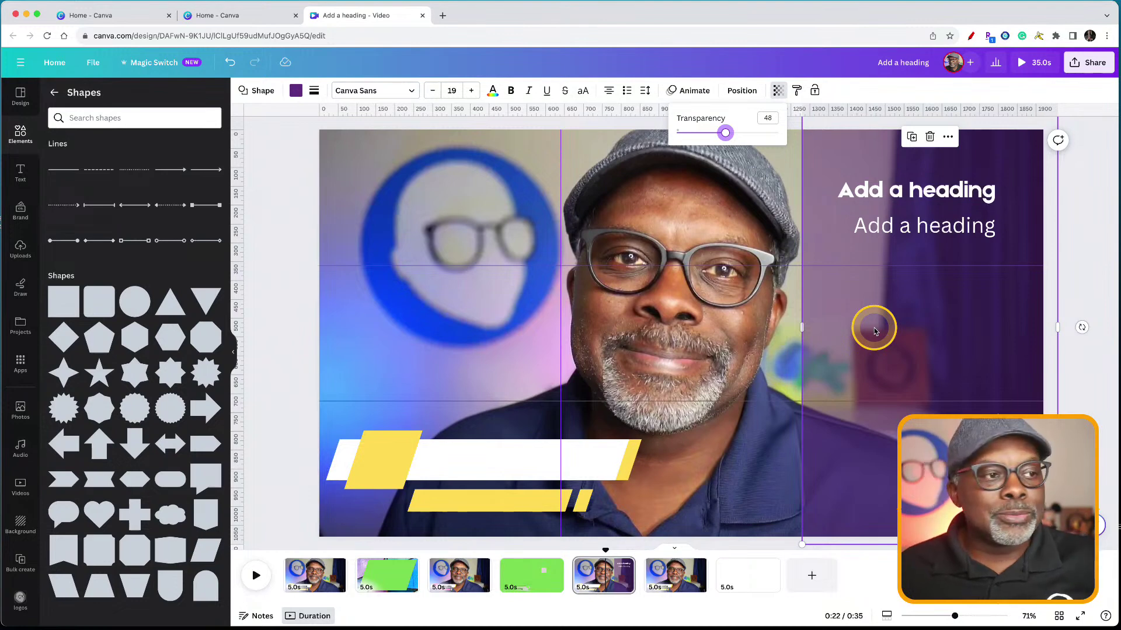
click(291, 275)
click(291, 274)
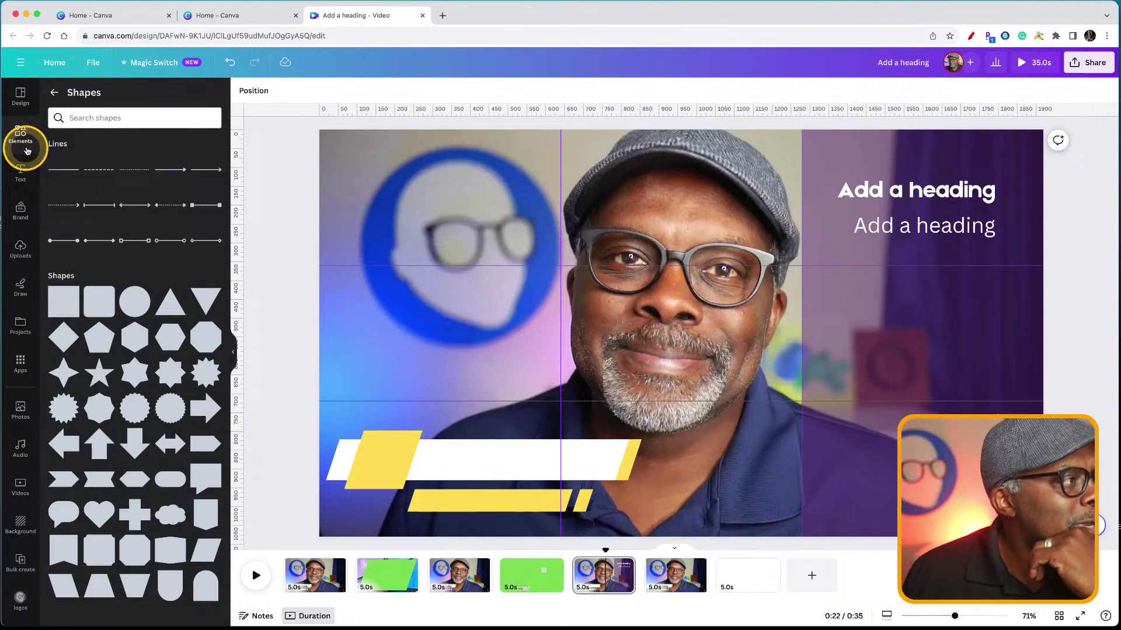
Search the elements for "frame", add the plain circular frame and place it in the upper-left part of the page above the lower-third
click(21, 132)
click(86, 97)
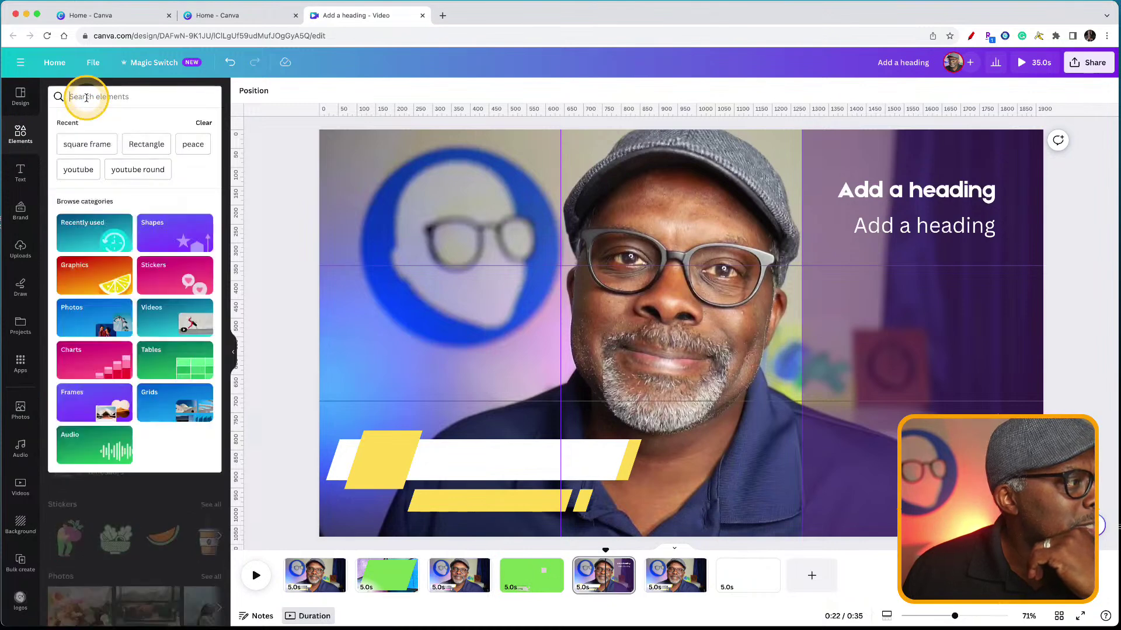
text(frame)
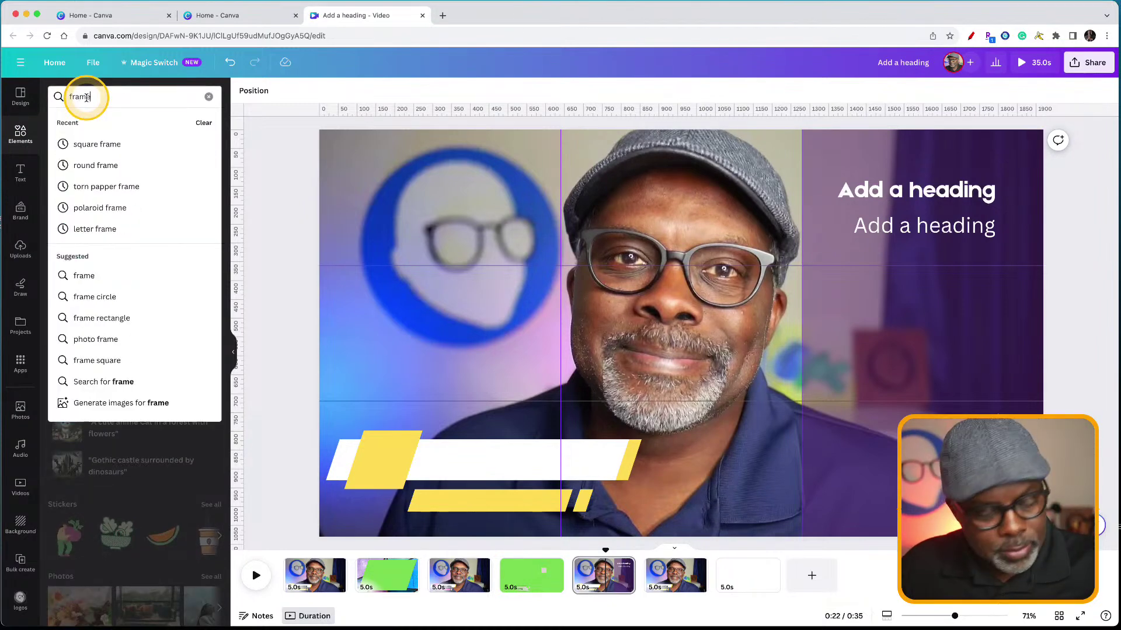
key(Return)
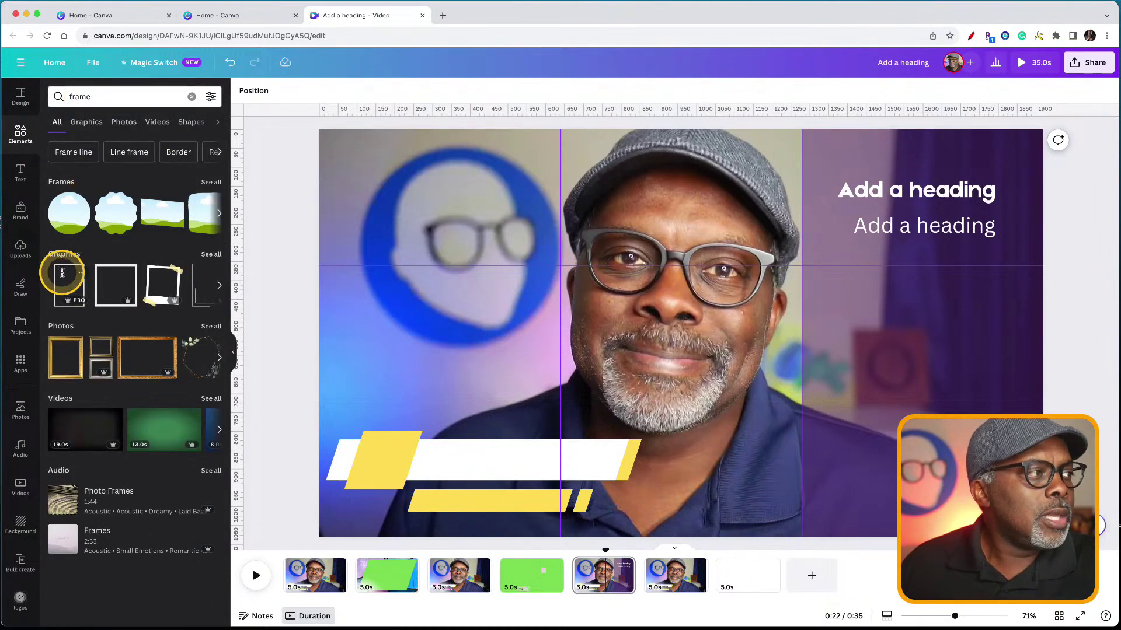
click(69, 223)
drag(688, 350, 482, 289)
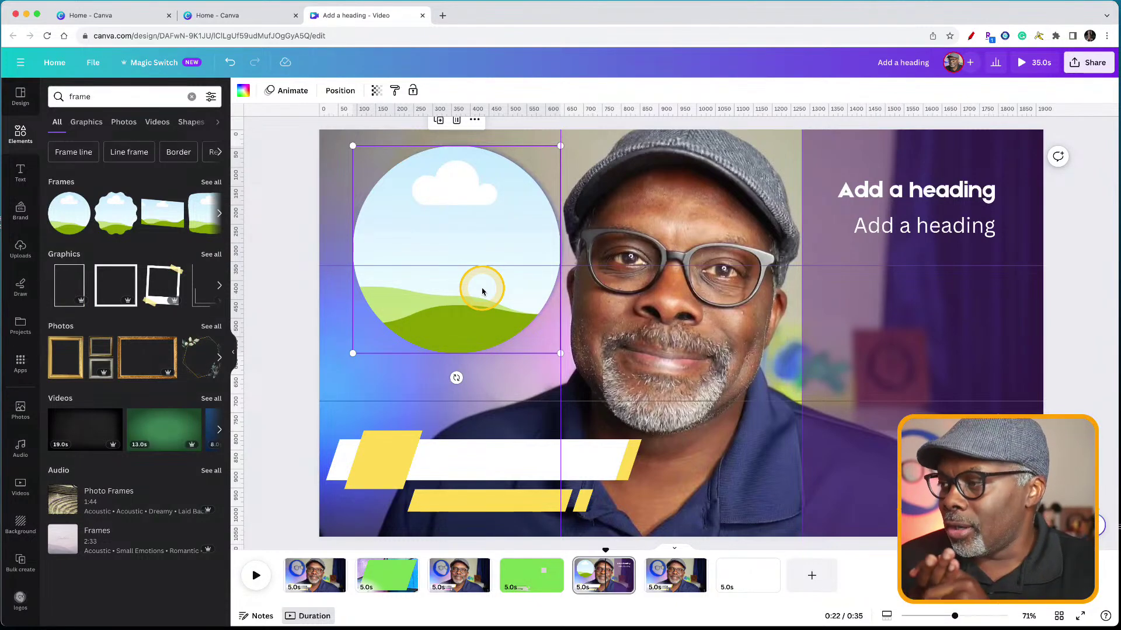
Fill the circular frame with the autumn forest clip from the Nature category of the stock videos
click(504, 470)
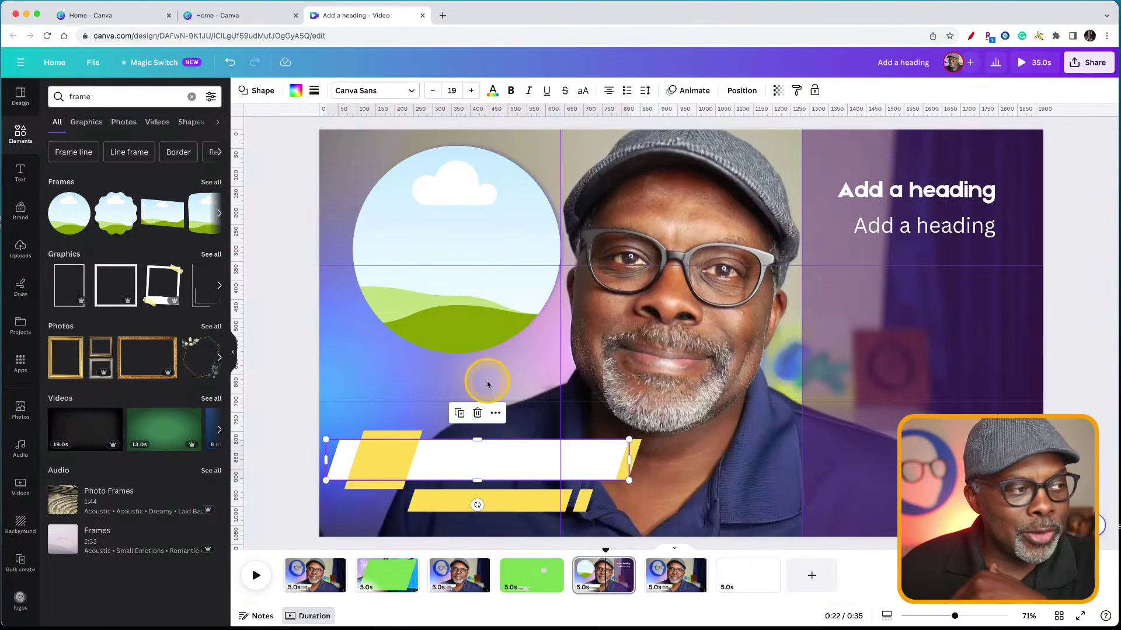
click(484, 310)
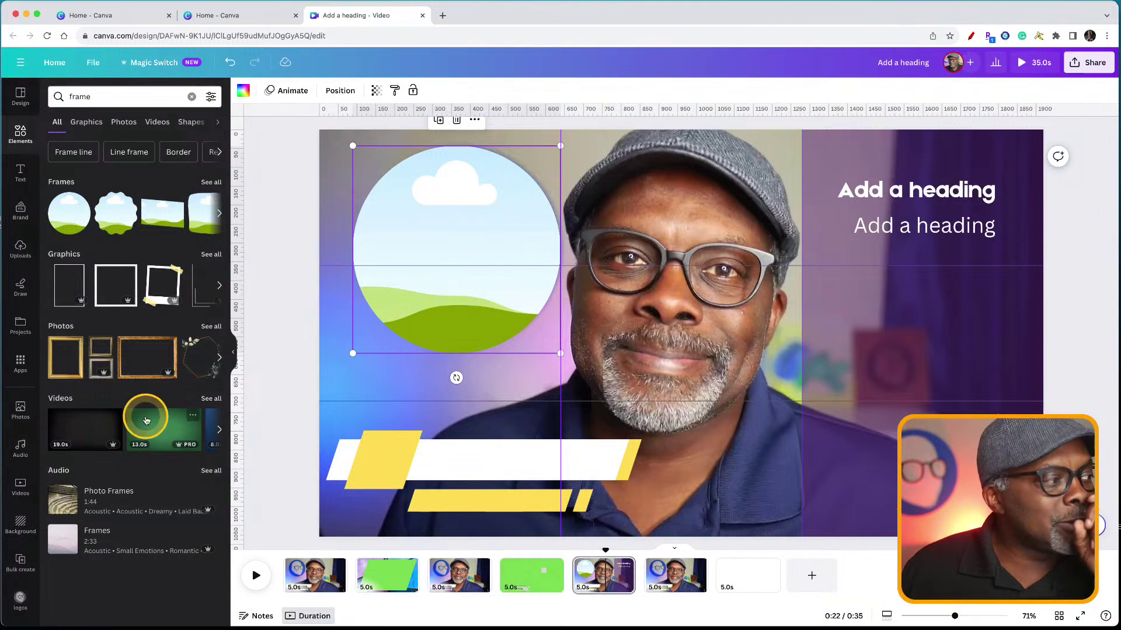
click(19, 488)
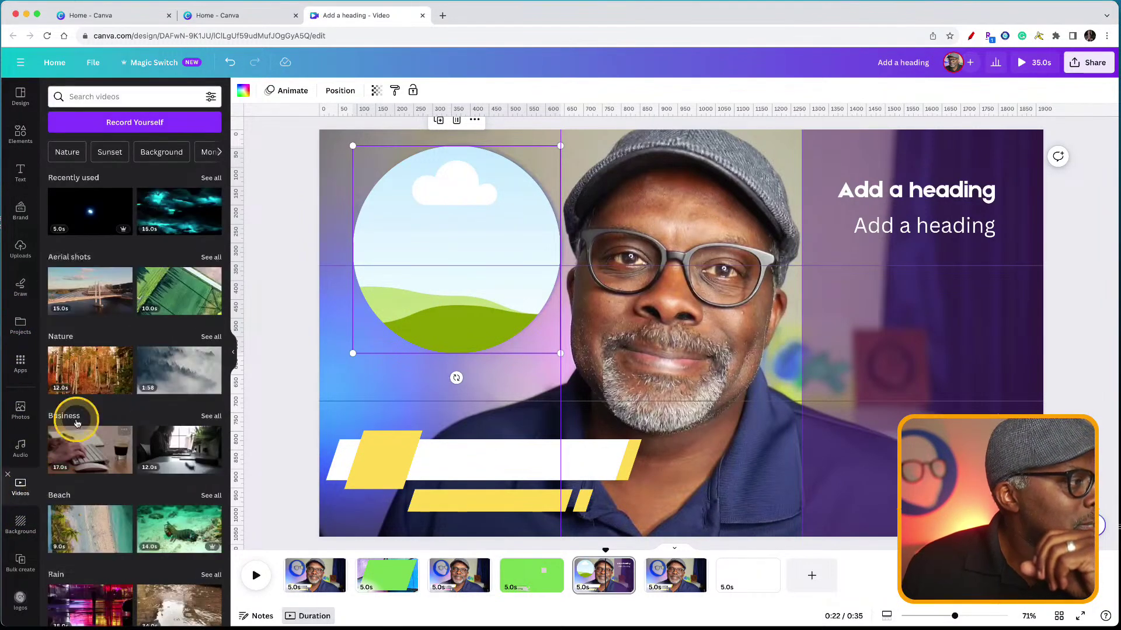
drag(89, 371, 429, 250)
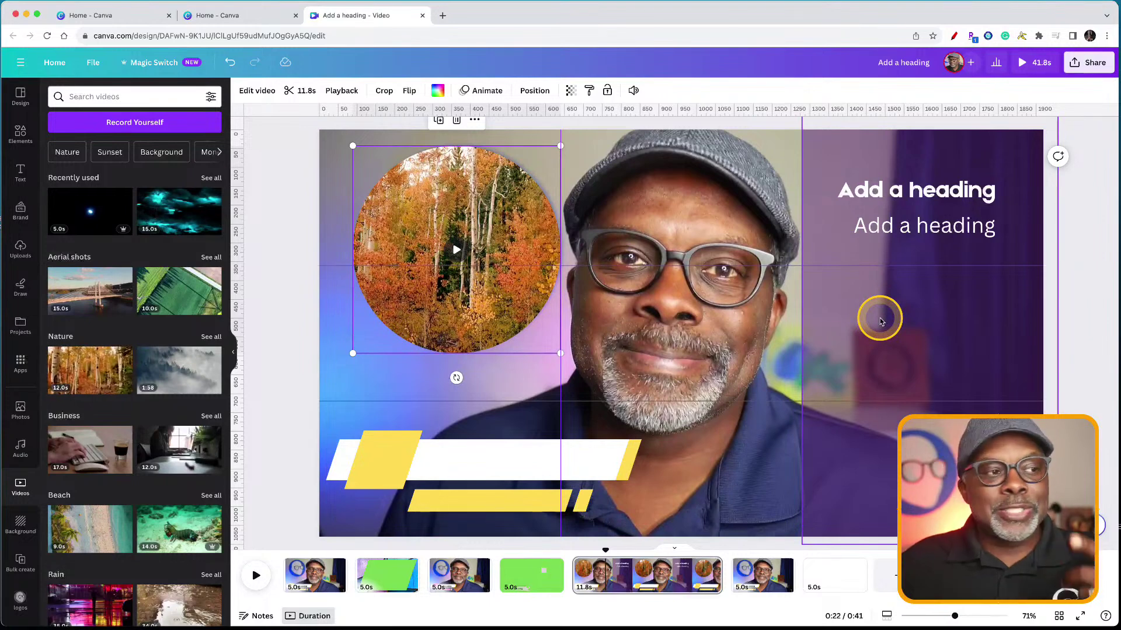
Delete the purple panel behind the headings and open the full list of frames for the "frame" search
click(861, 319)
key(Delete)
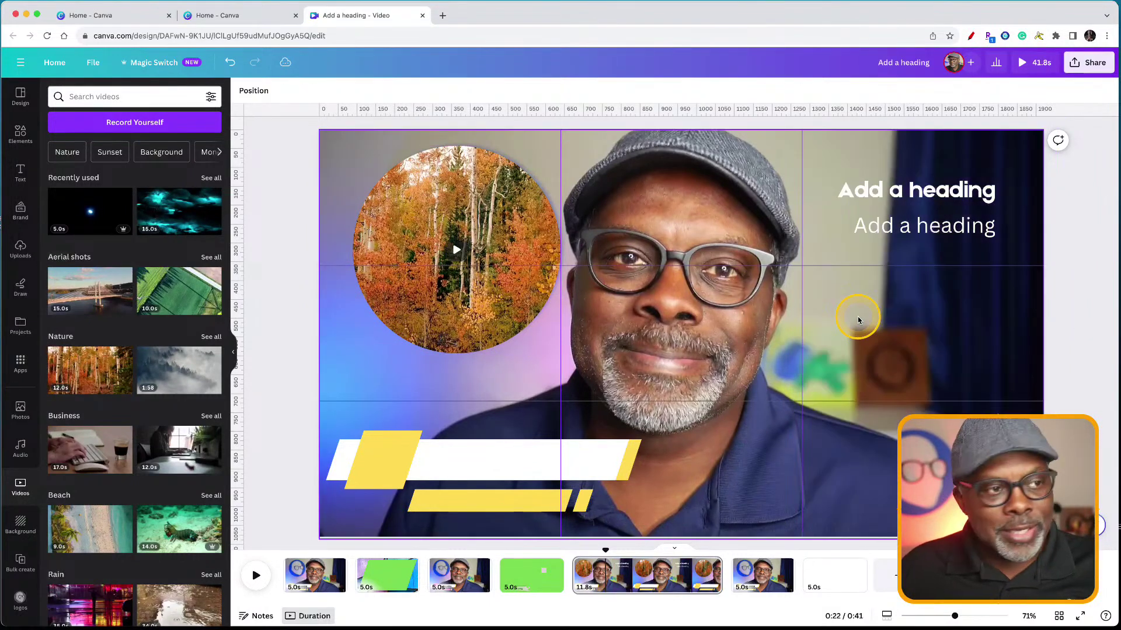
click(19, 131)
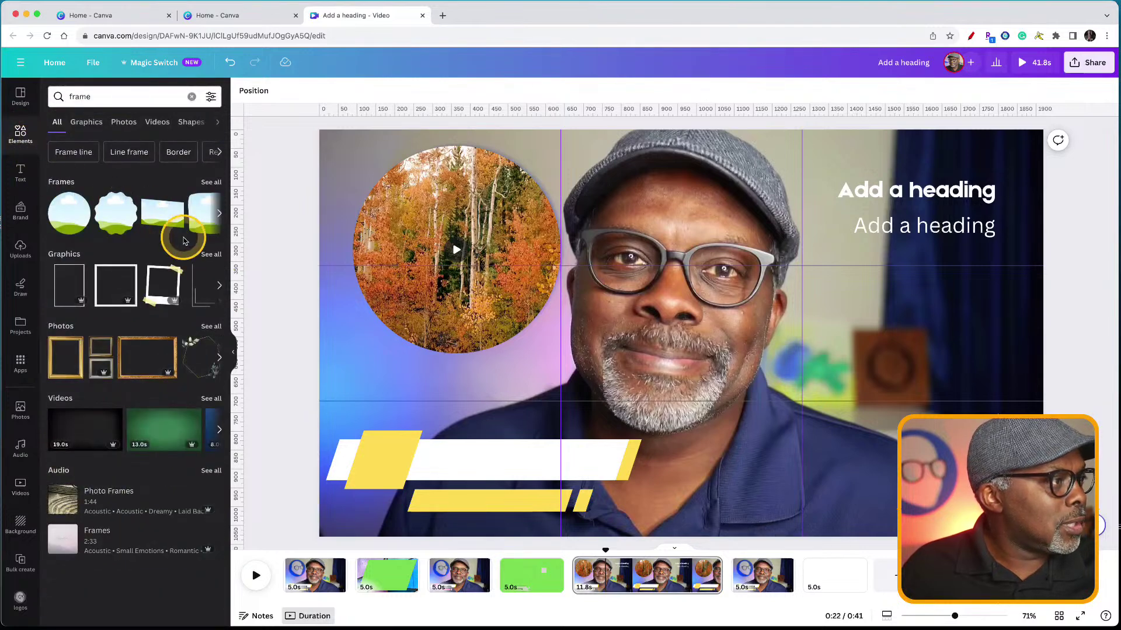
scroll(168, 221, right, 5)
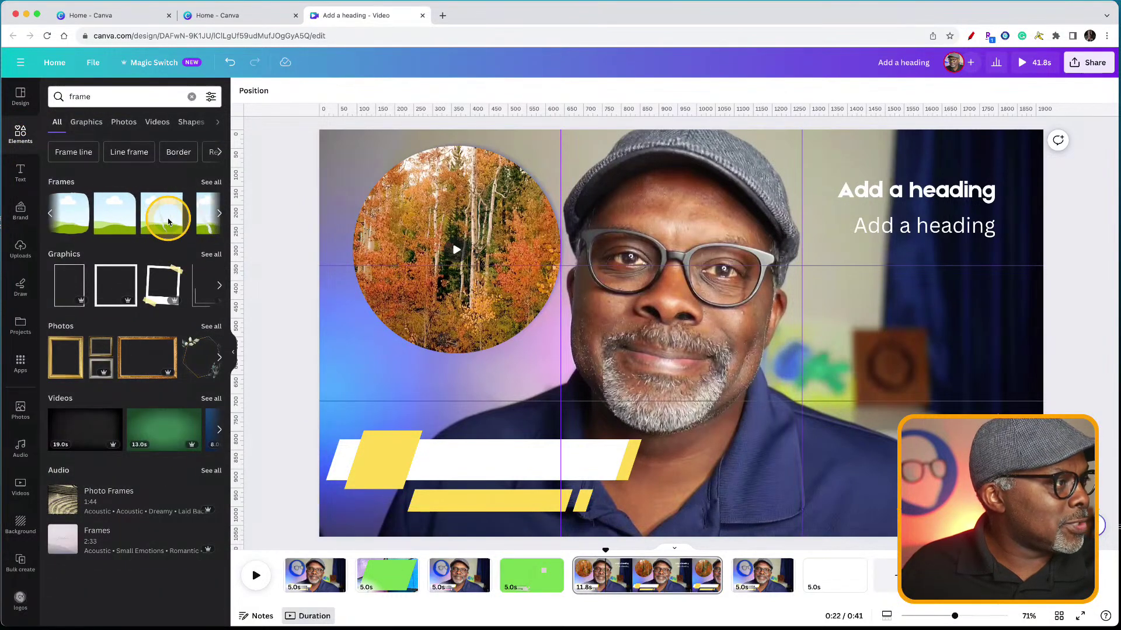
scroll(168, 222, right, 5)
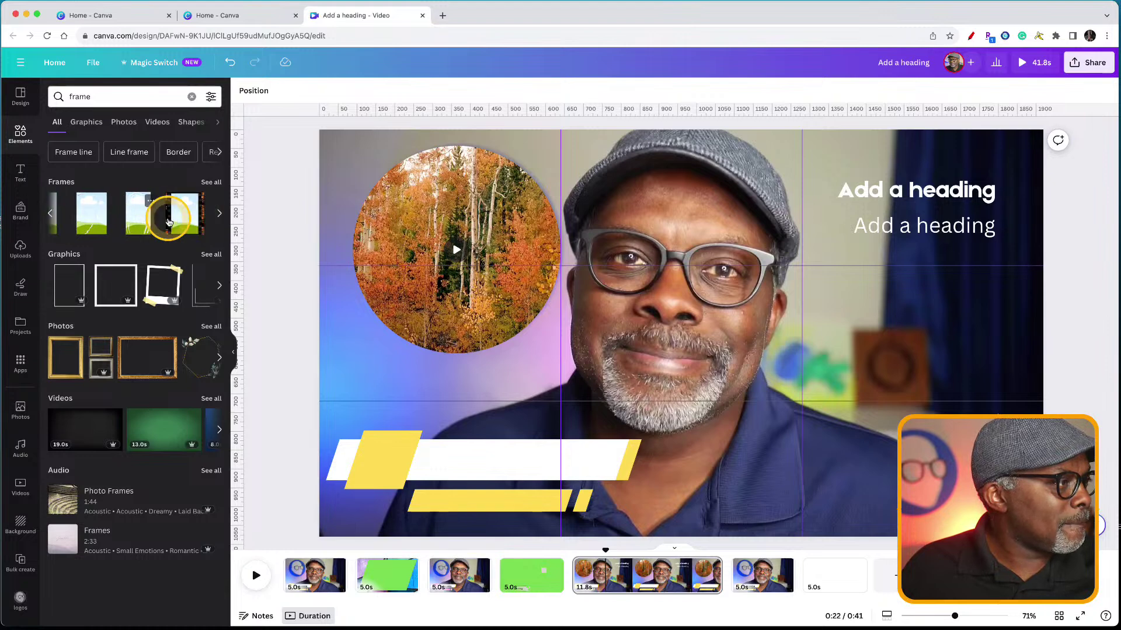
scroll(168, 222, right, 3)
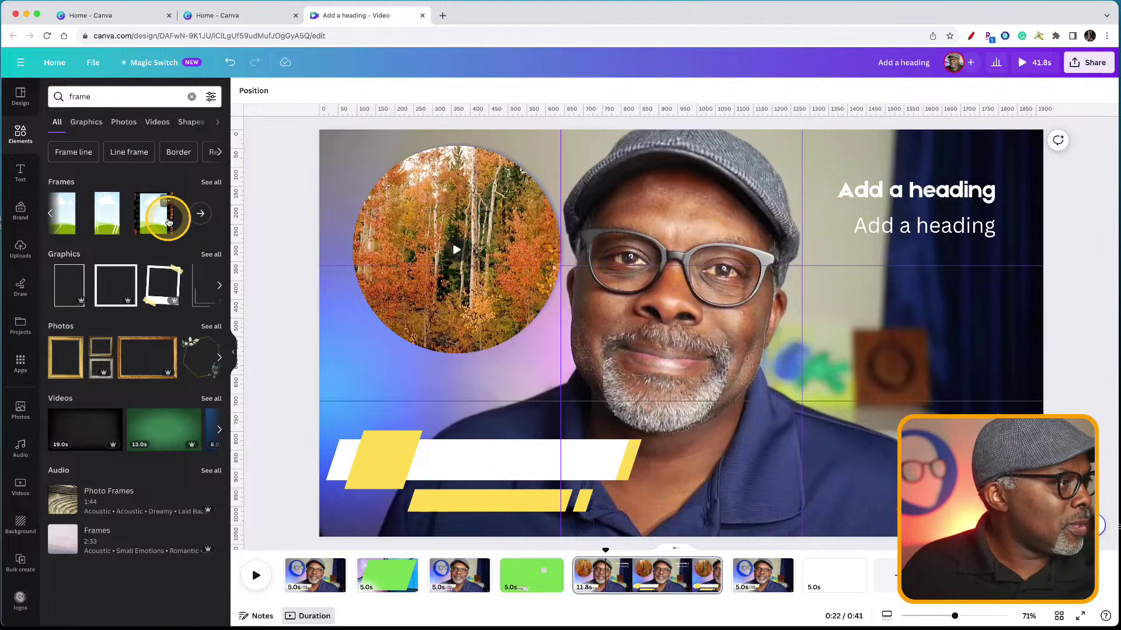
click(208, 182)
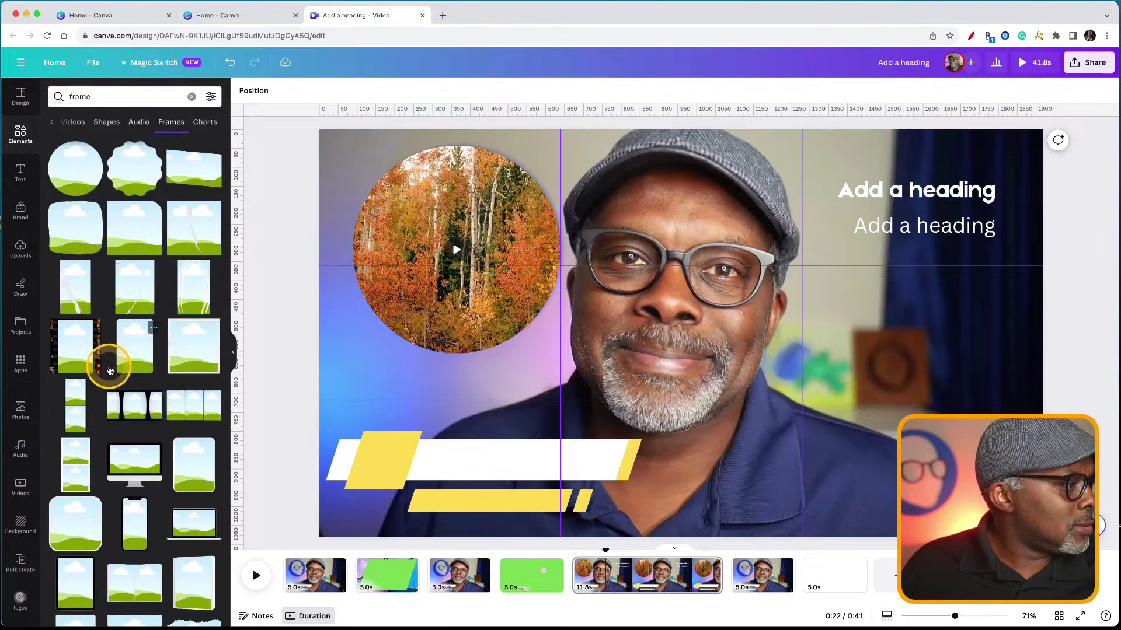
Add the black tablet frame to the page and enlarge it over the right third of the scene
click(71, 590)
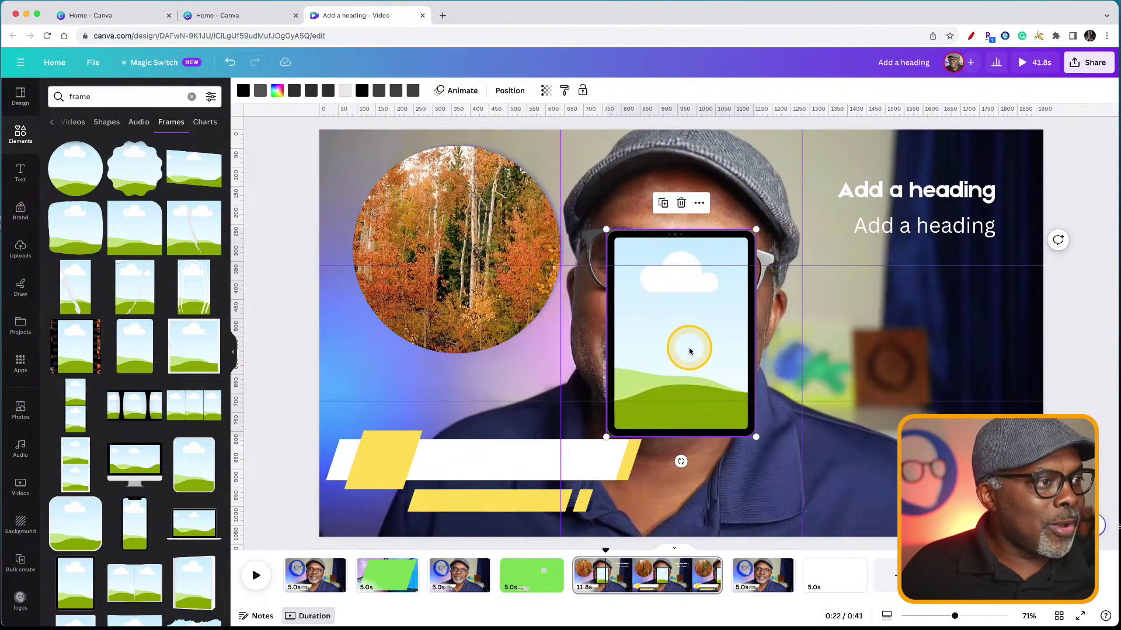
drag(688, 345, 893, 222)
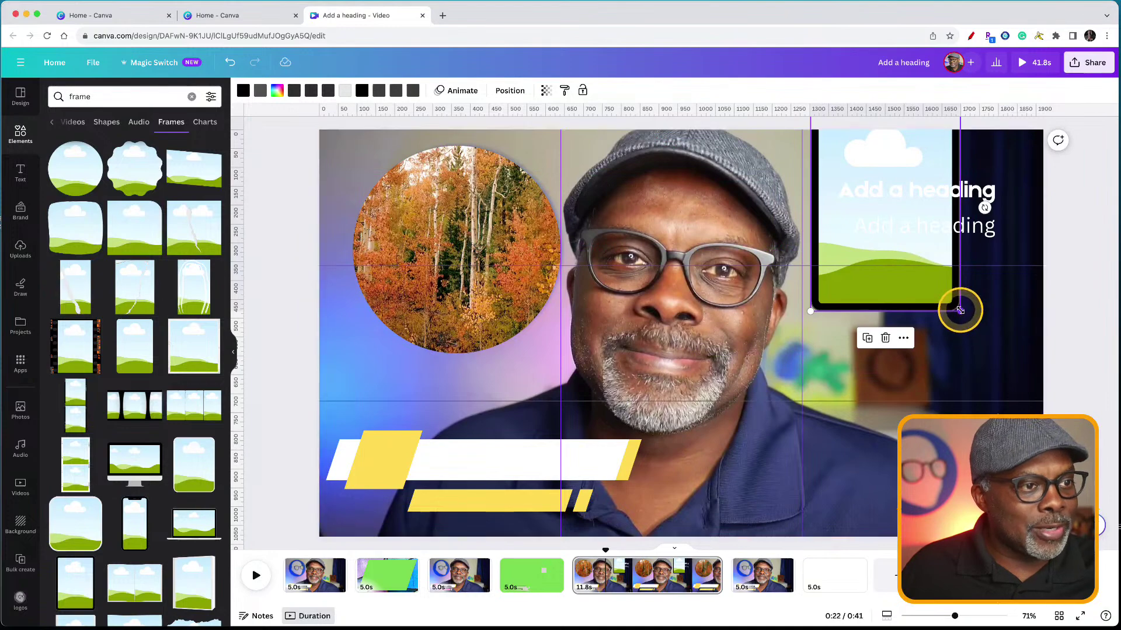
drag(957, 308, 1118, 543)
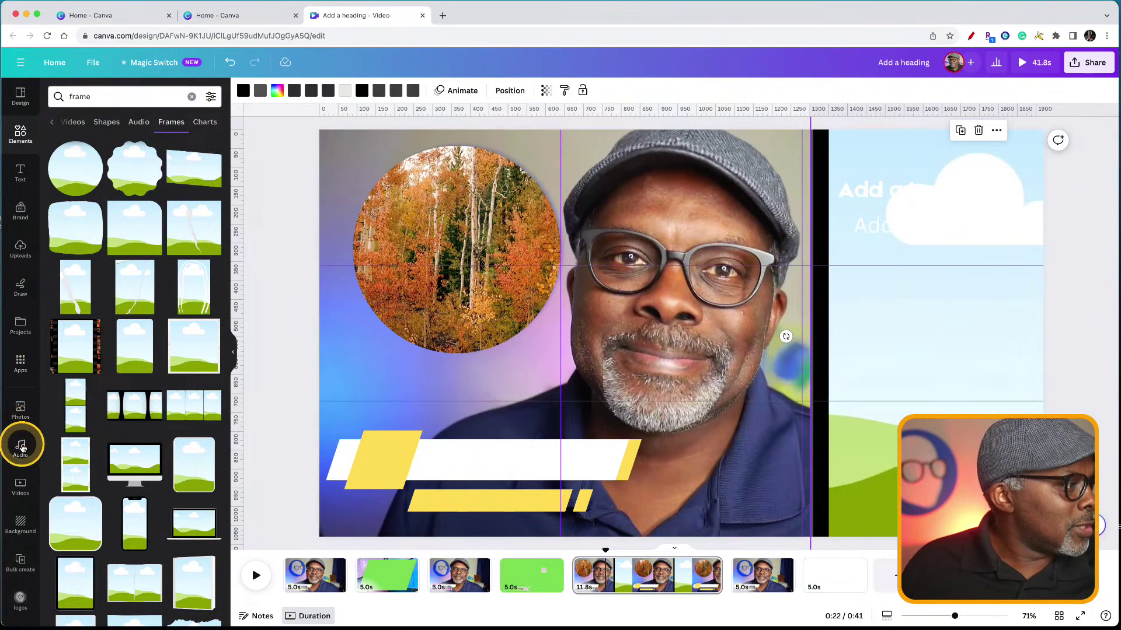
Fill the tablet frame with the 12-second autumn forest clip from the Nature videos
click(21, 495)
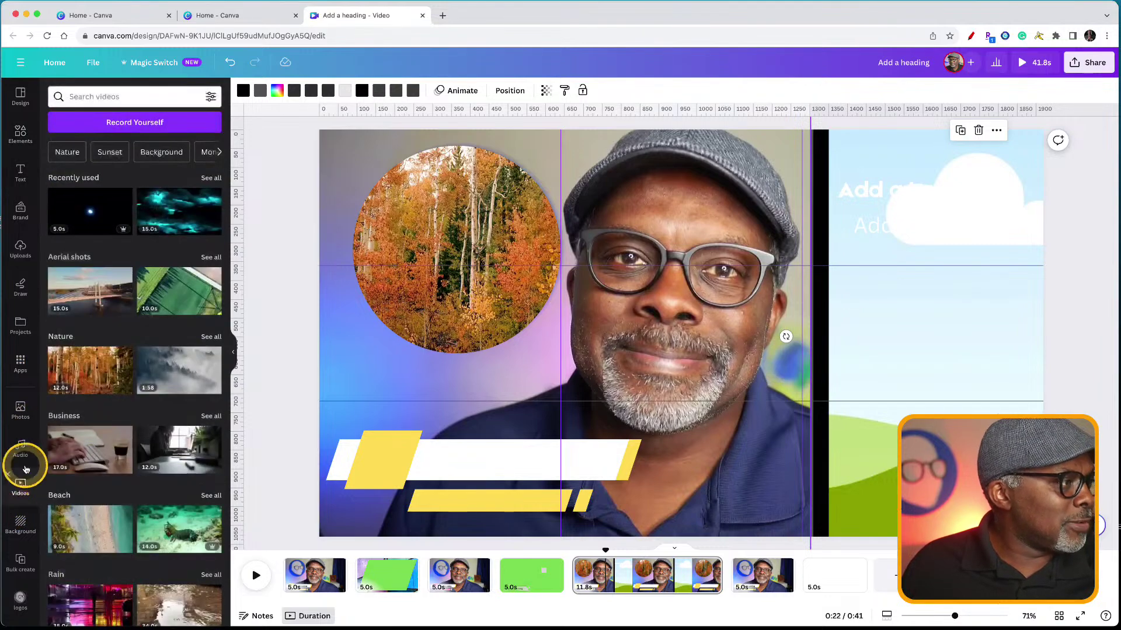
drag(76, 358, 841, 273)
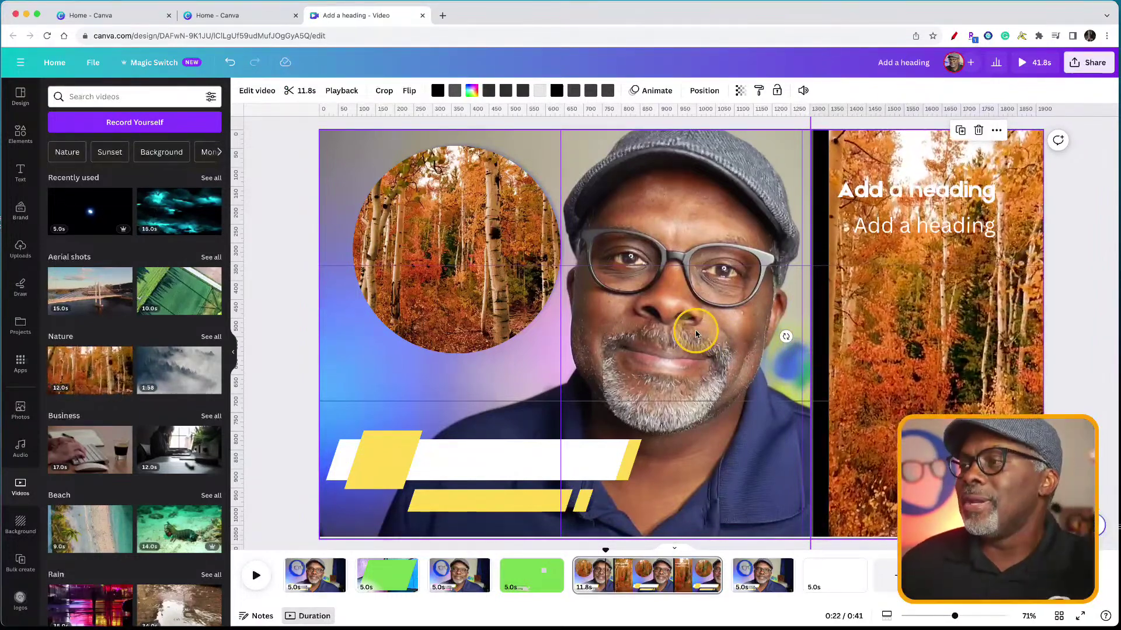
click(899, 198)
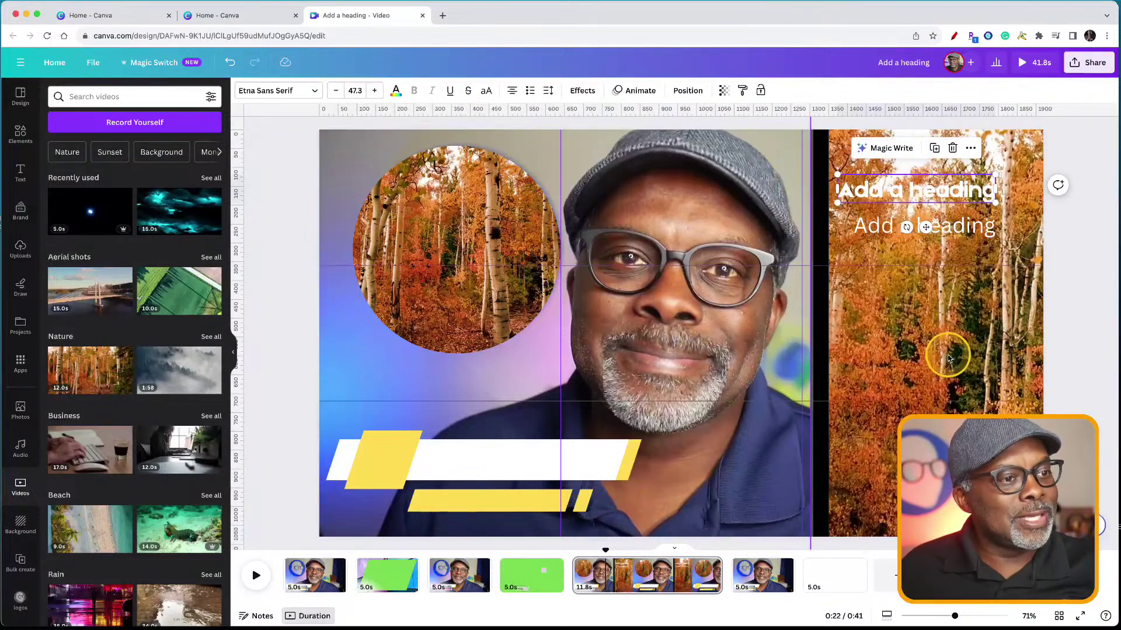
click(943, 332)
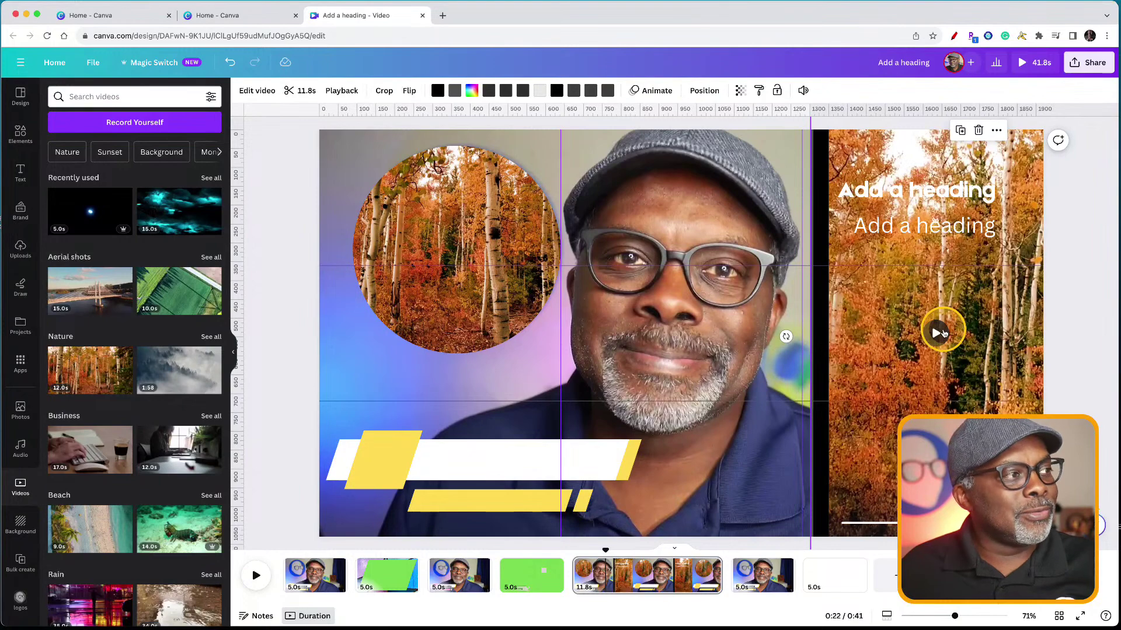
Set the framed forest video's saturation to -44 and shift the tablet frame left to show both side borders
click(261, 92)
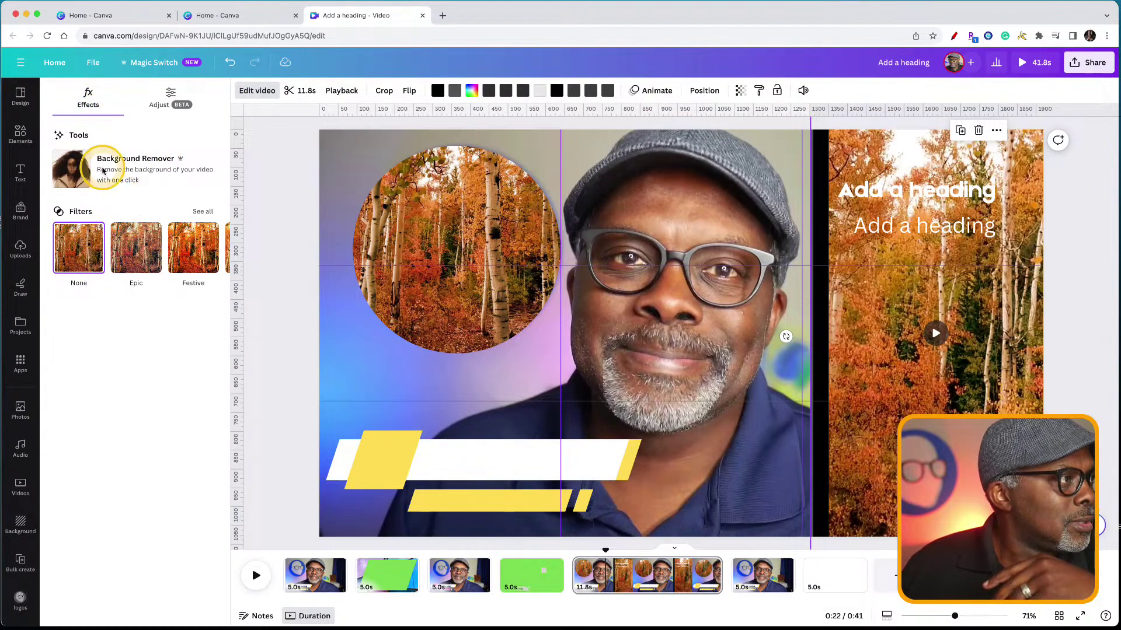
scroll(136, 248, right, 5)
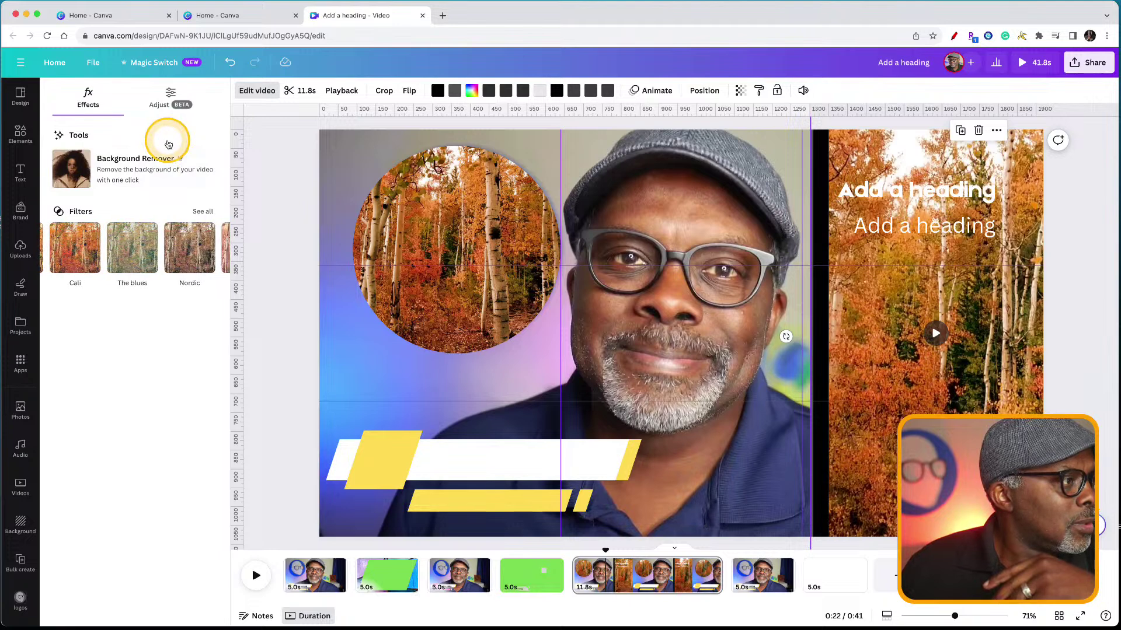
click(165, 99)
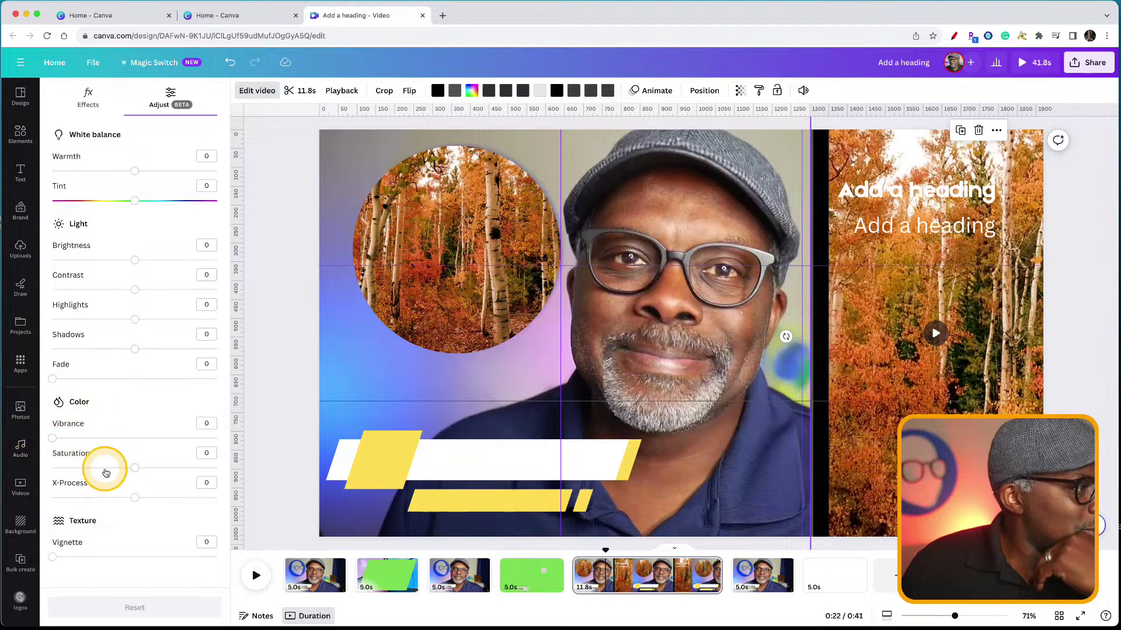
click(129, 468)
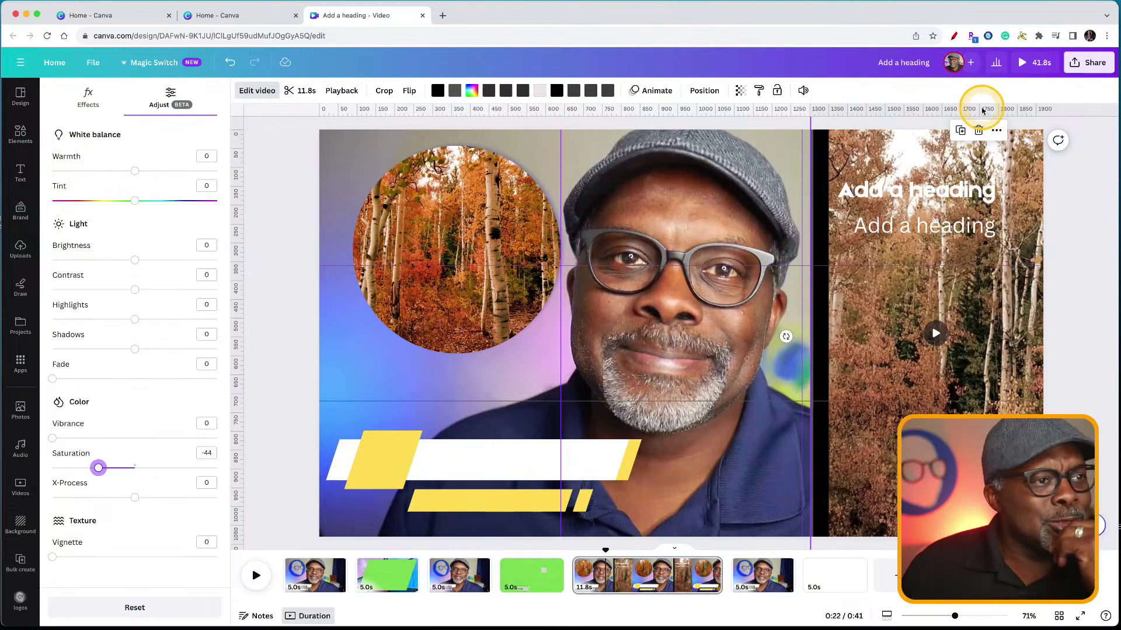
click(1064, 238)
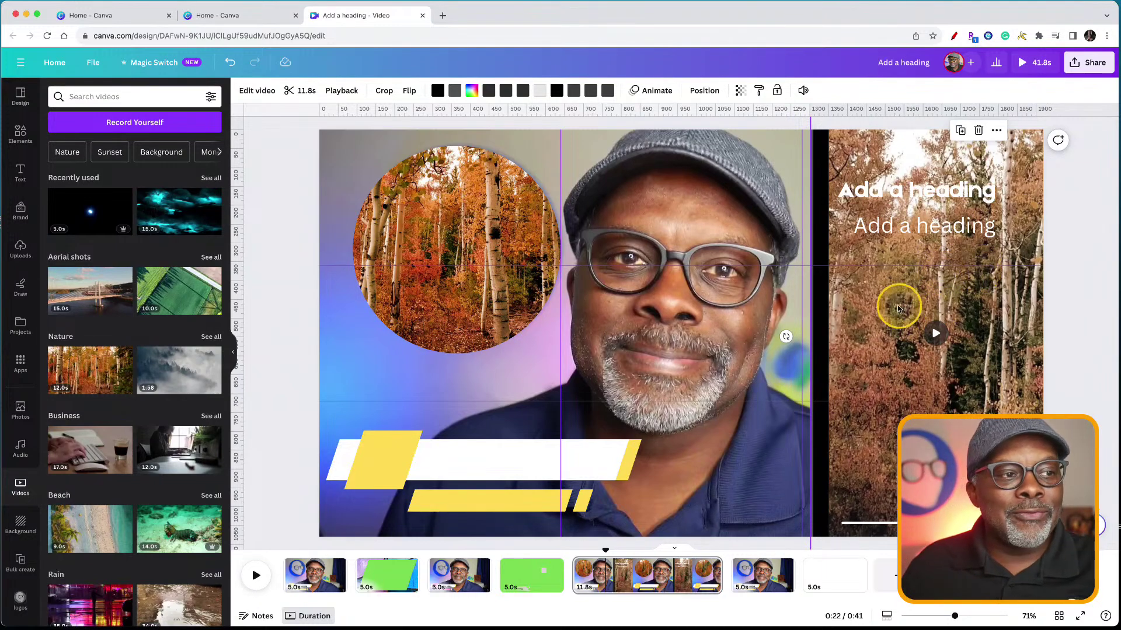
drag(895, 305, 789, 293)
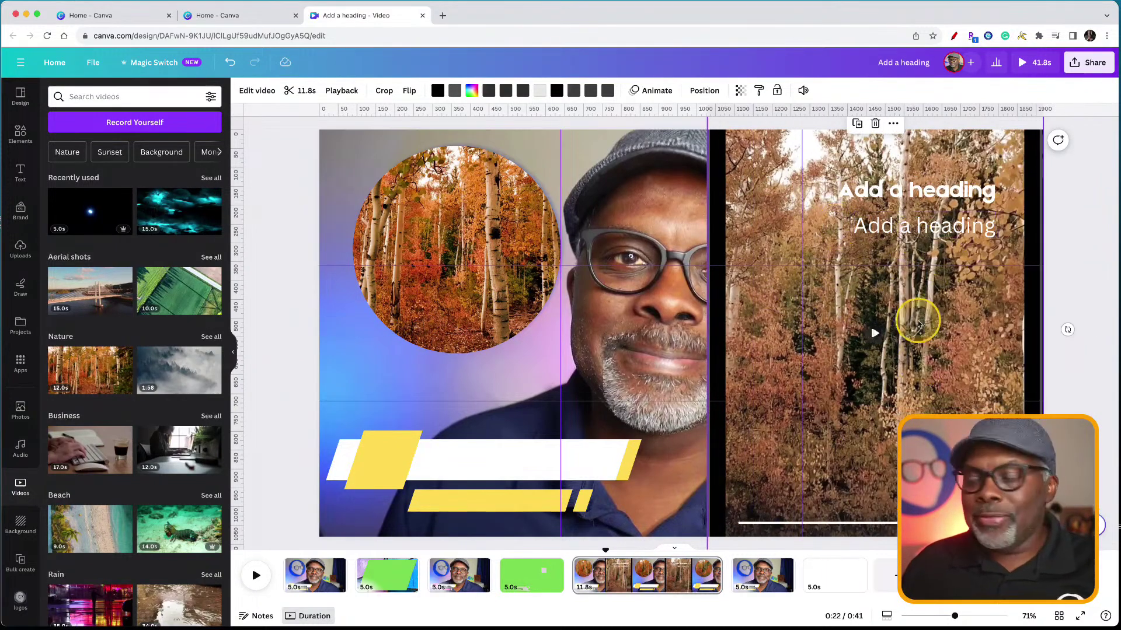
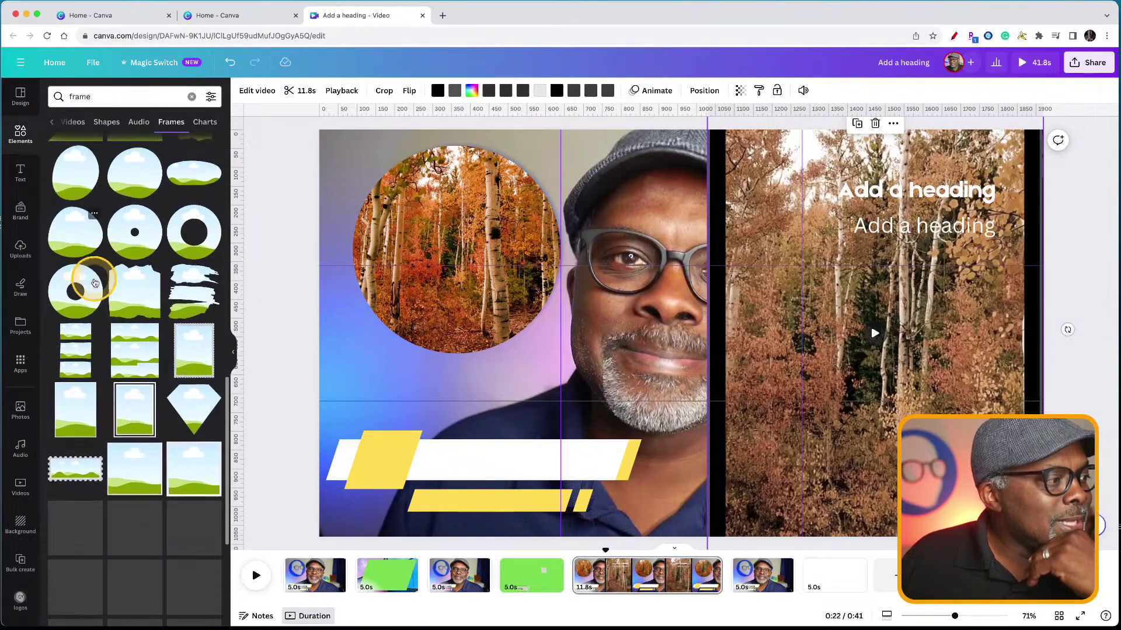
Look through the frame search results for letter, number and decorative shape frames
scroll(95, 283, down, 5)
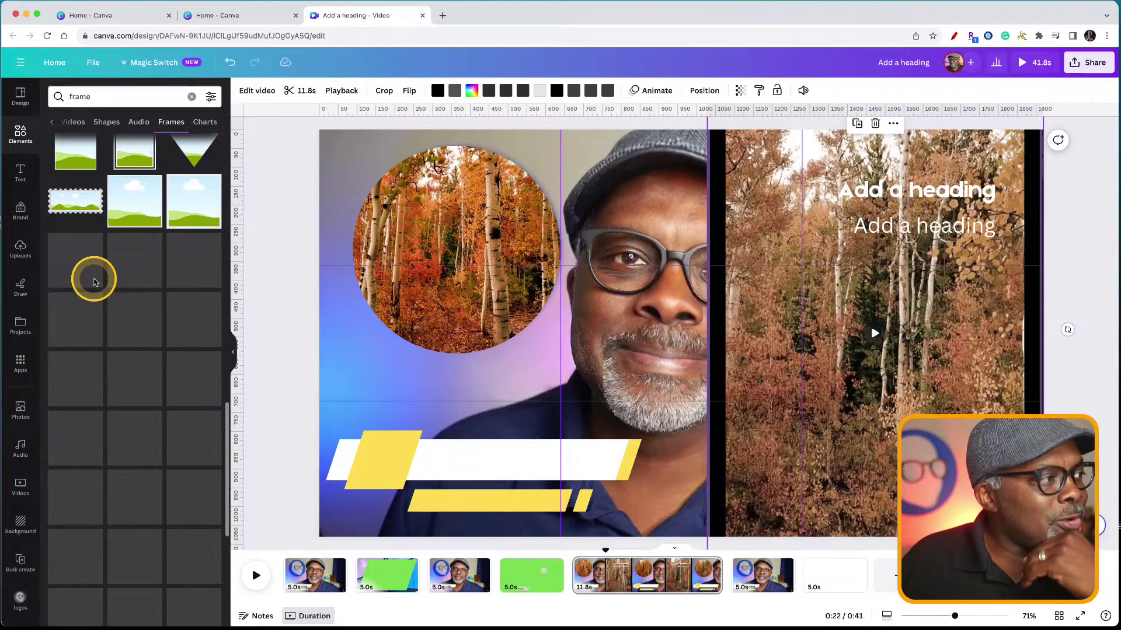
scroll(95, 283, down, 10)
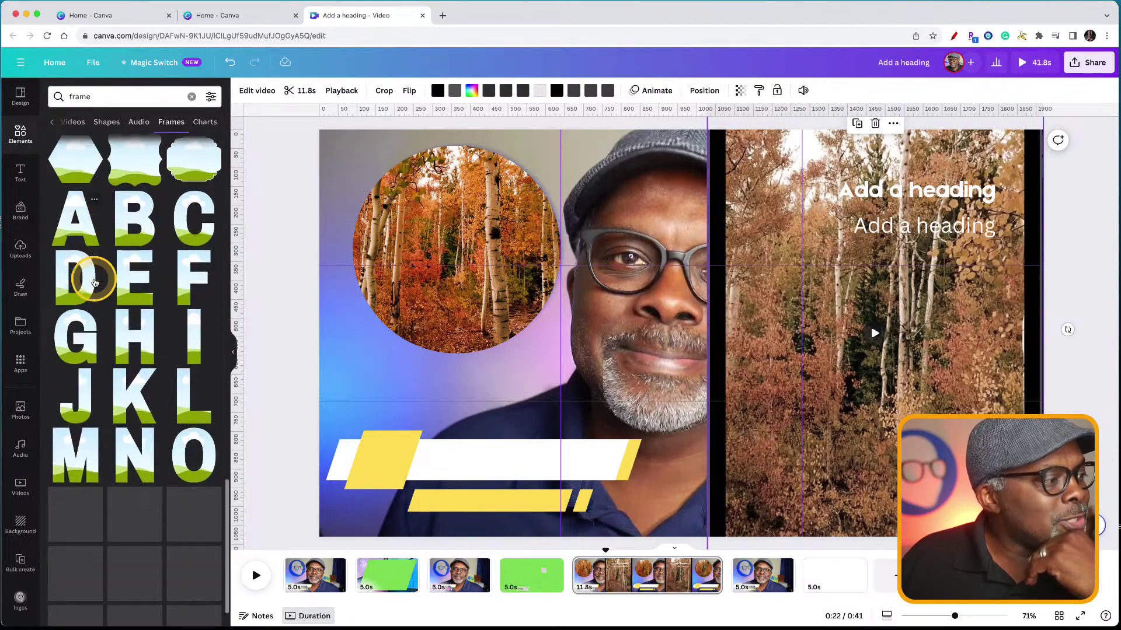
scroll(94, 282, down, 6)
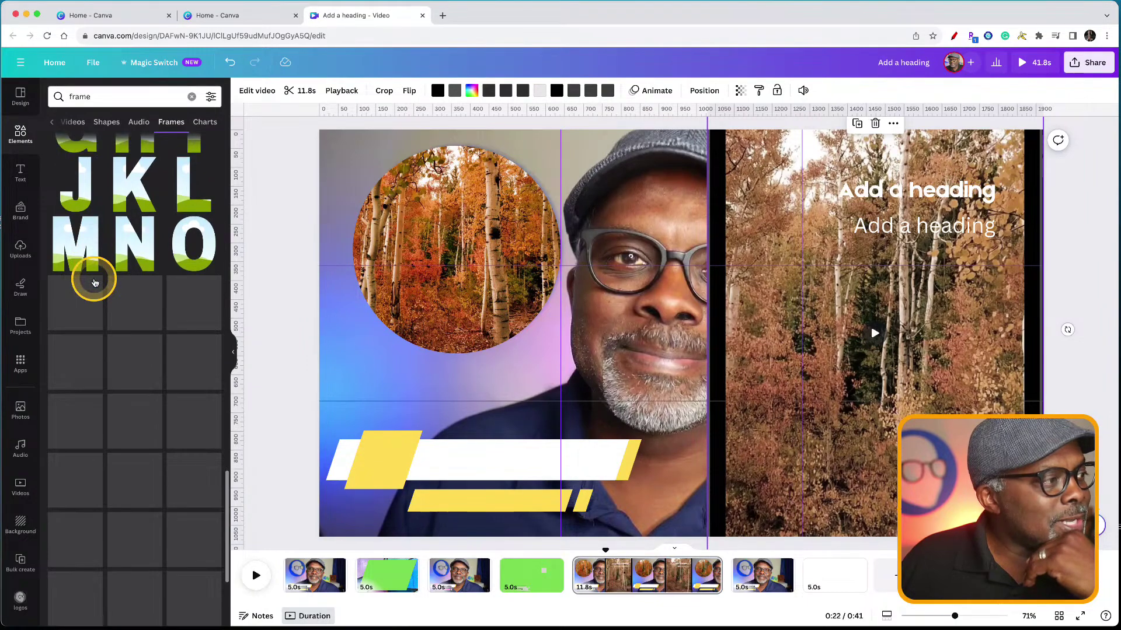
scroll(94, 282, down, 2)
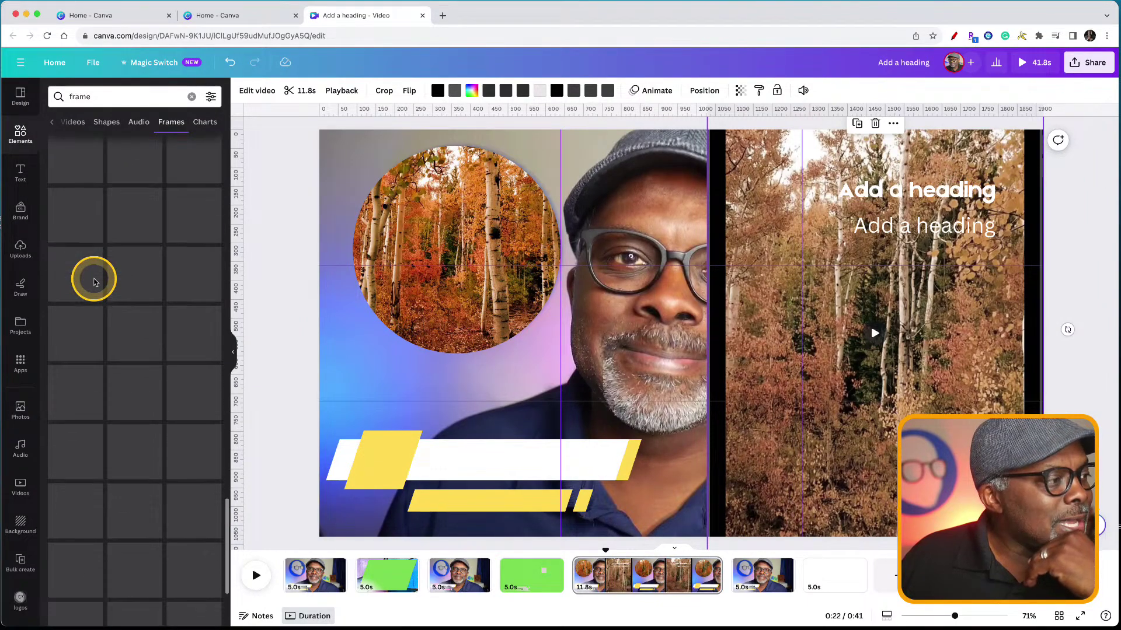
scroll(94, 283, down, 3)
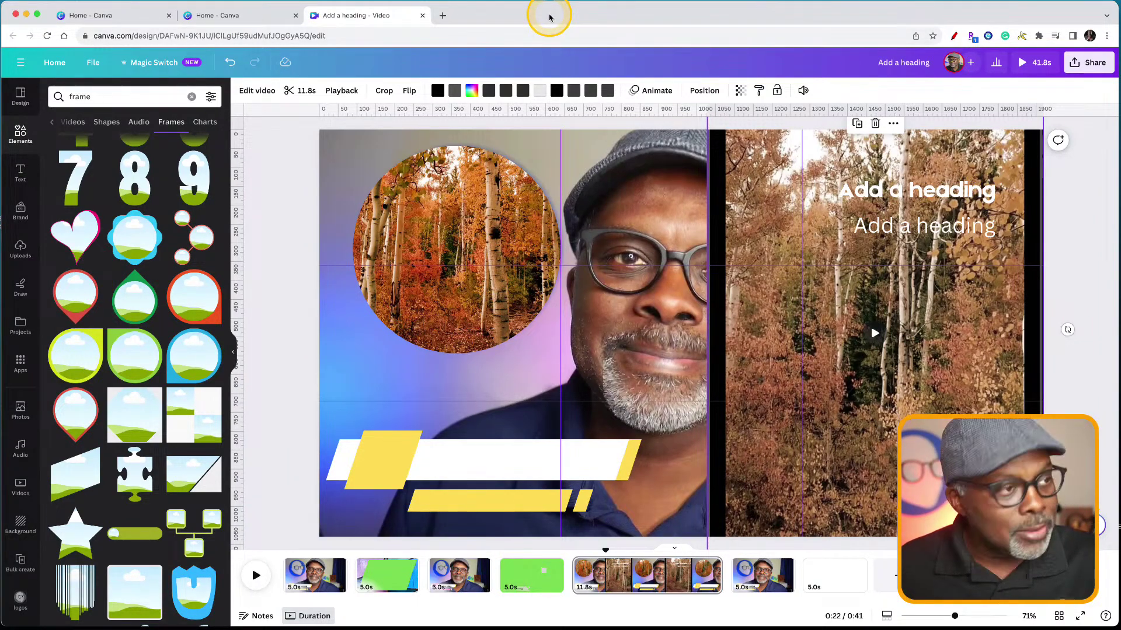
key(super+Tab)
key(space)
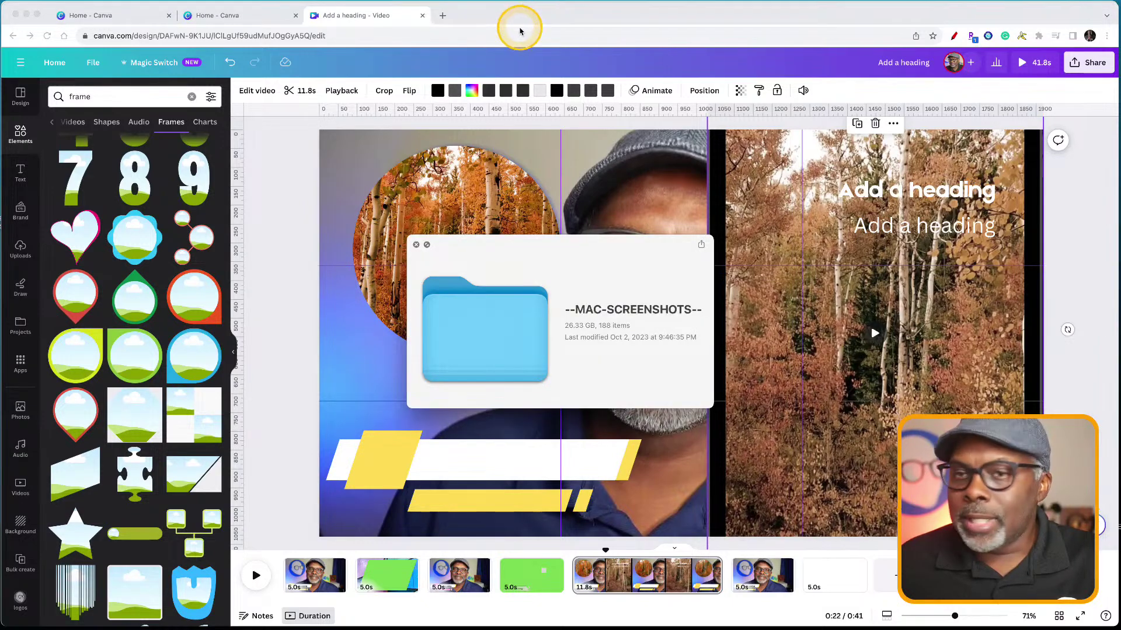
key(super+Tab)
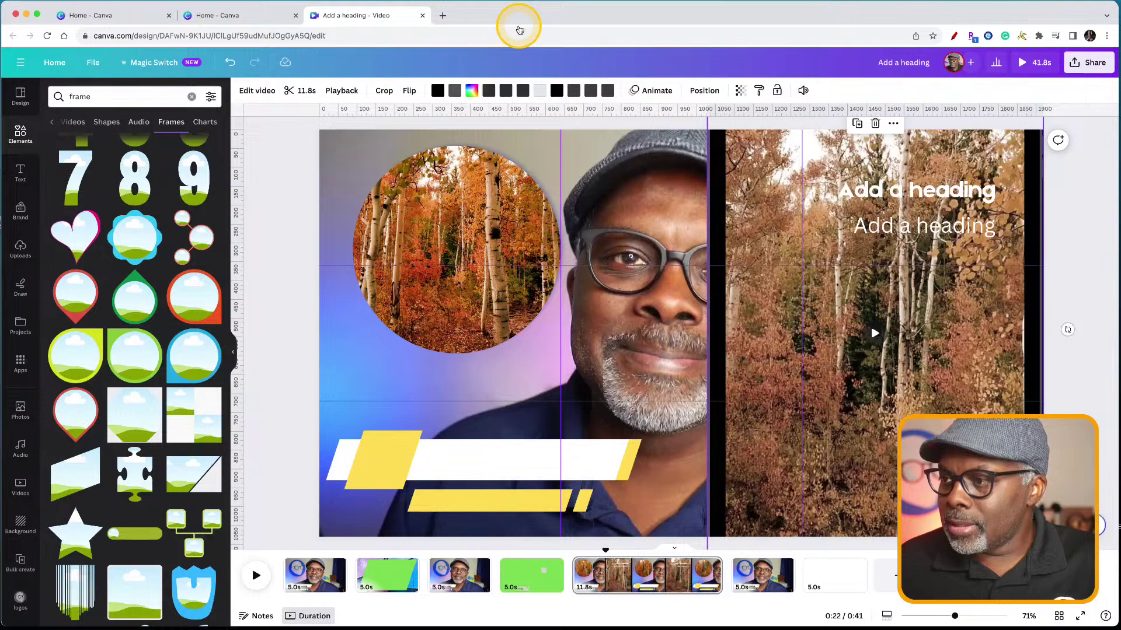
Switch to the untitled Keynote presentation and delete the title, subtitle and author placeholders from its slide
key(super+Tab)
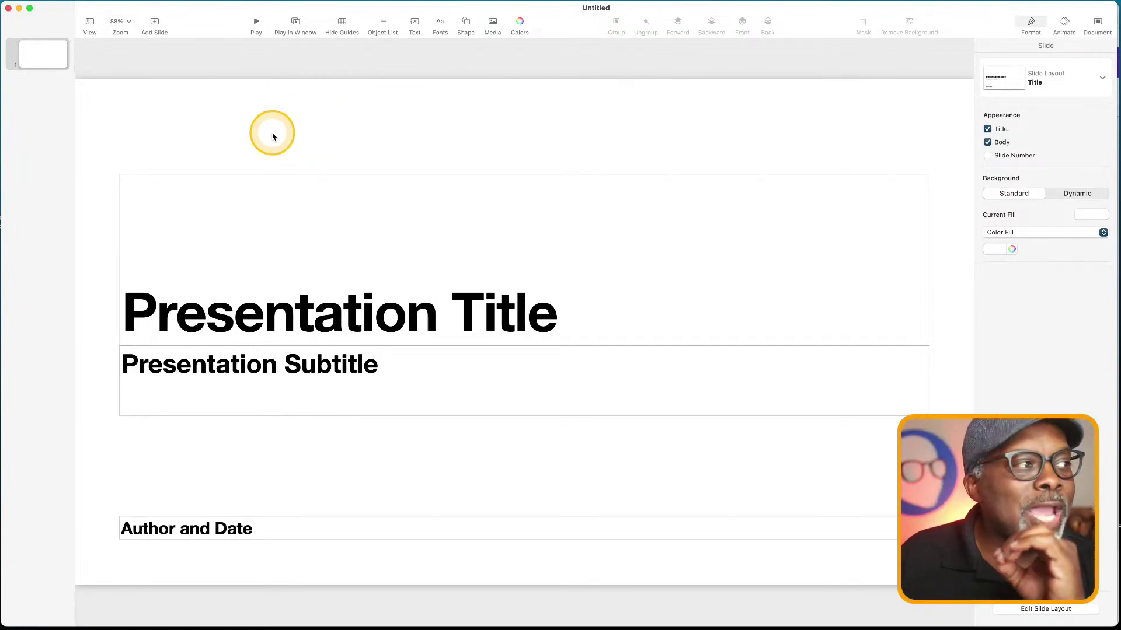
drag(268, 117, 566, 551)
key(Delete)
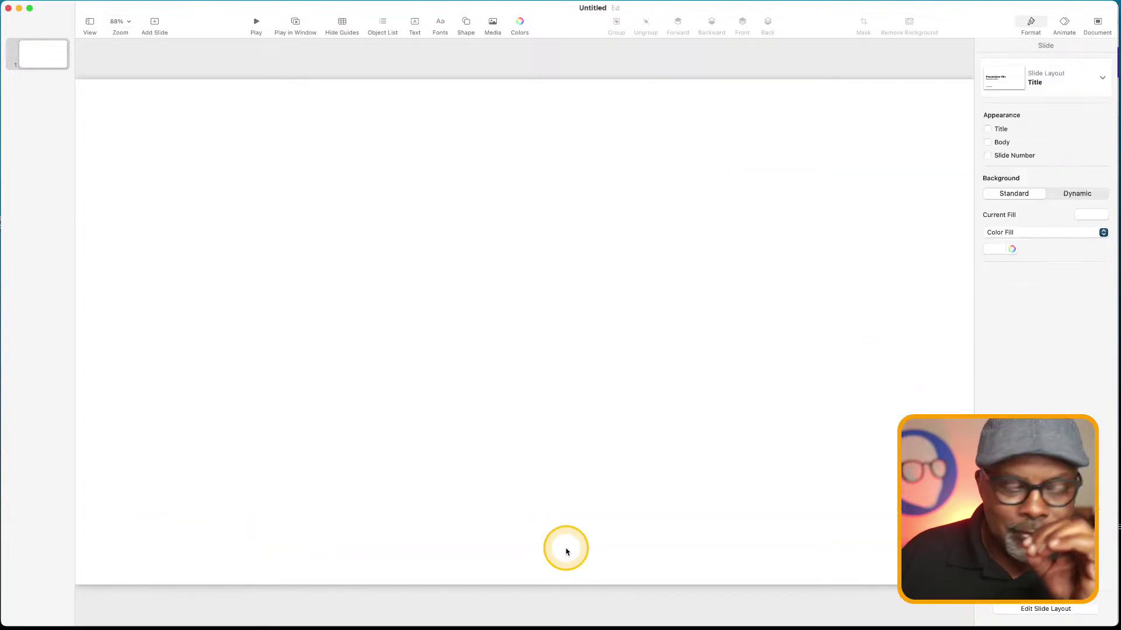
Search the shape library for "light" and insert the Light Bulb shape on the blank slide
click(465, 23)
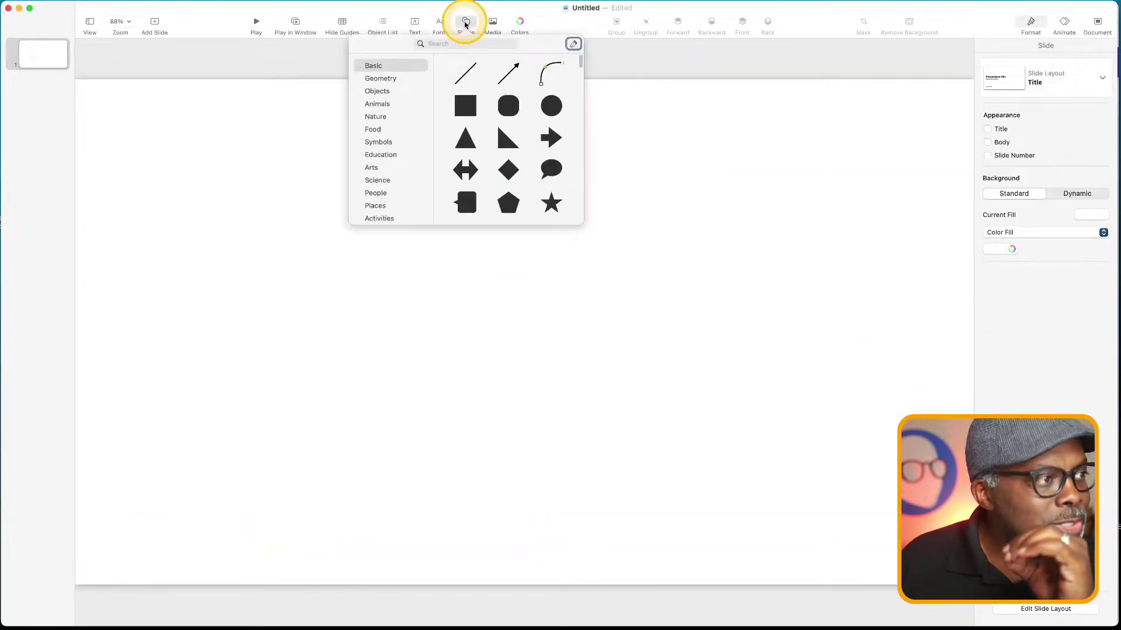
scroll(489, 138, down, 5)
scroll(489, 138, down, 10)
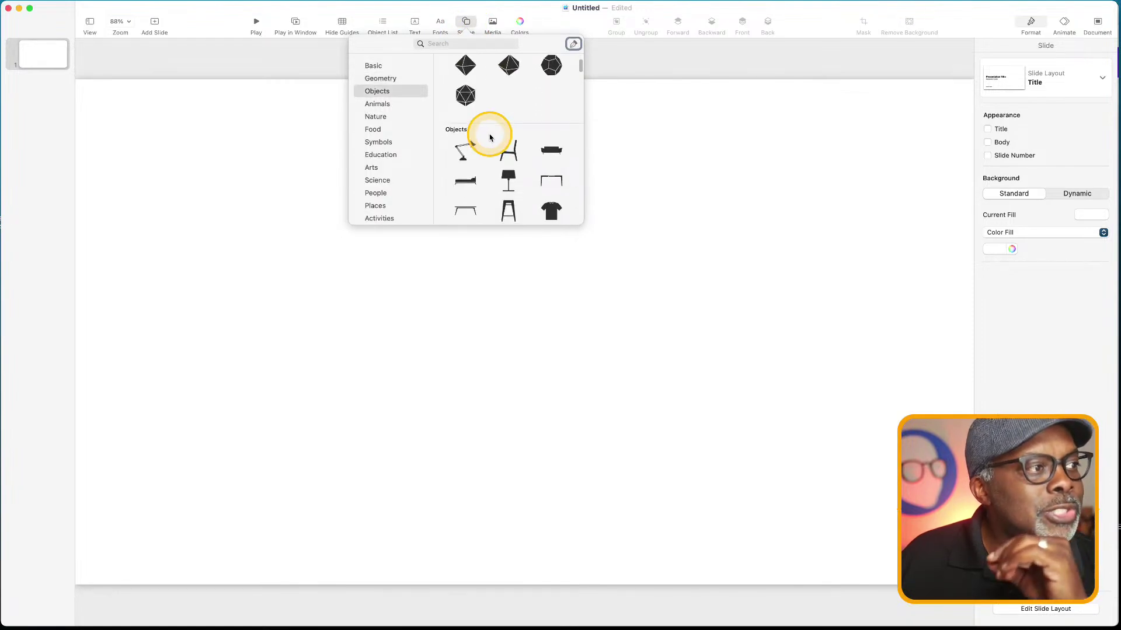
scroll(489, 137, down, 10)
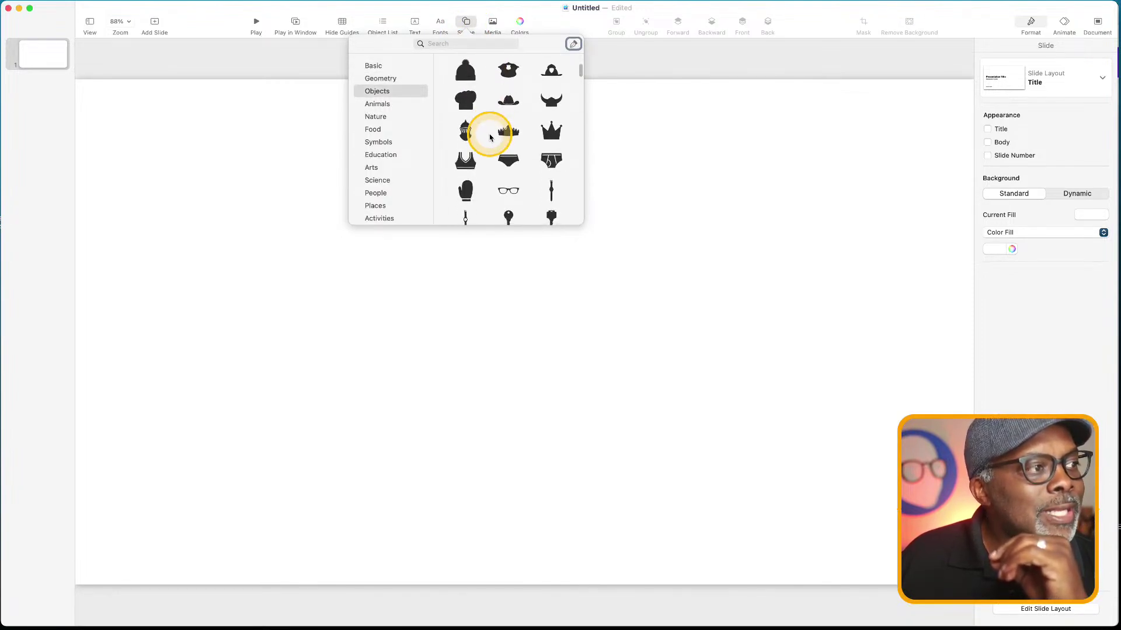
scroll(489, 138, down, 10)
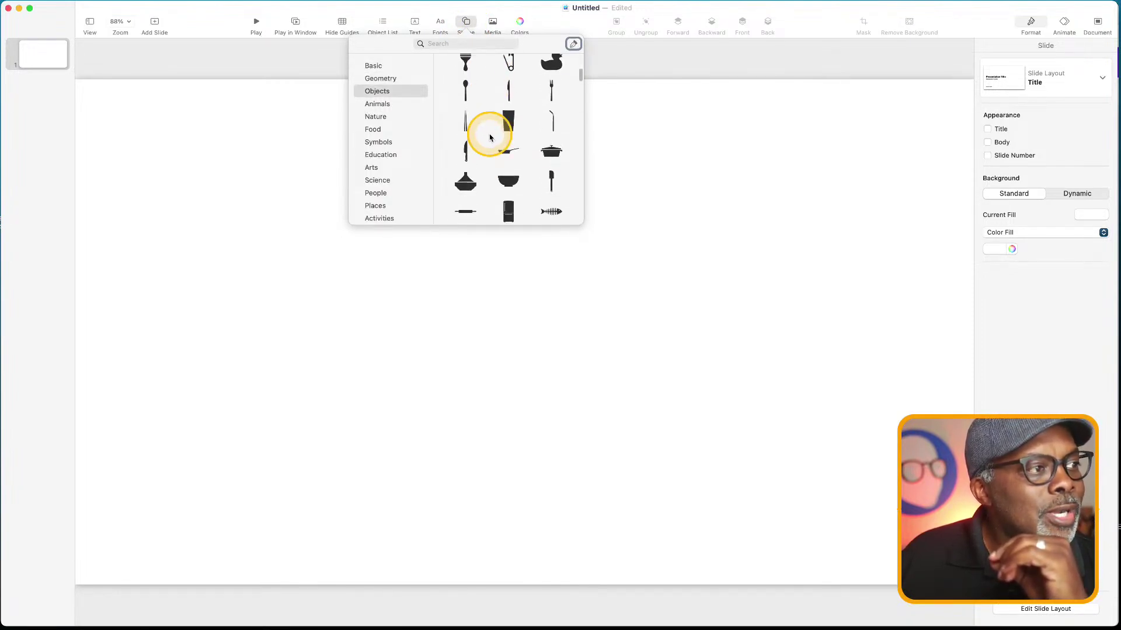
click(458, 46)
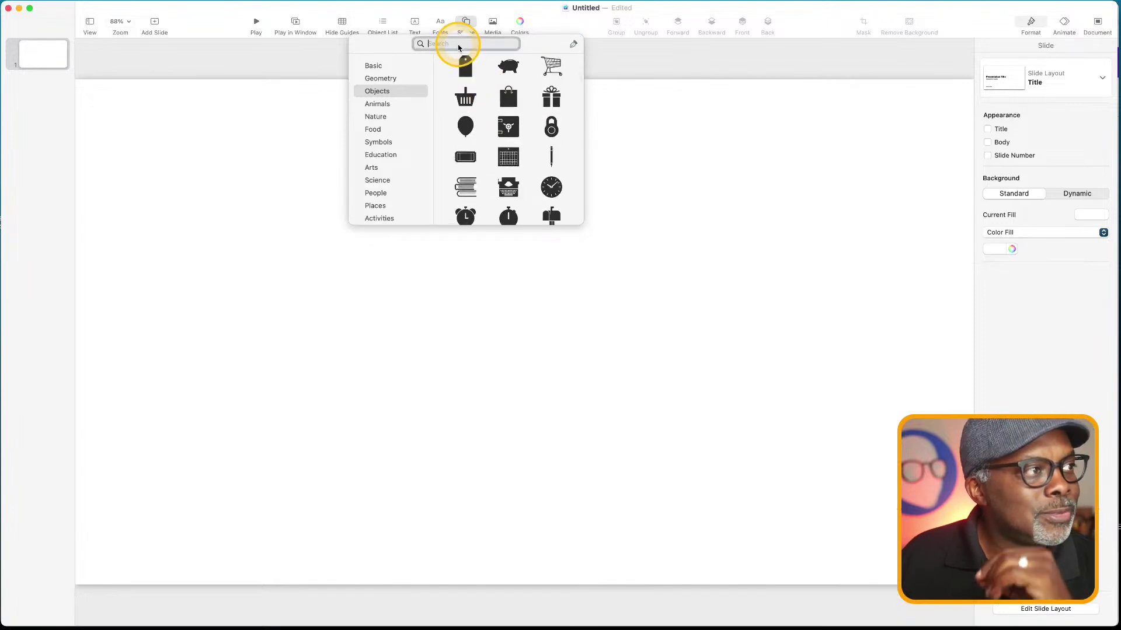
text(light)
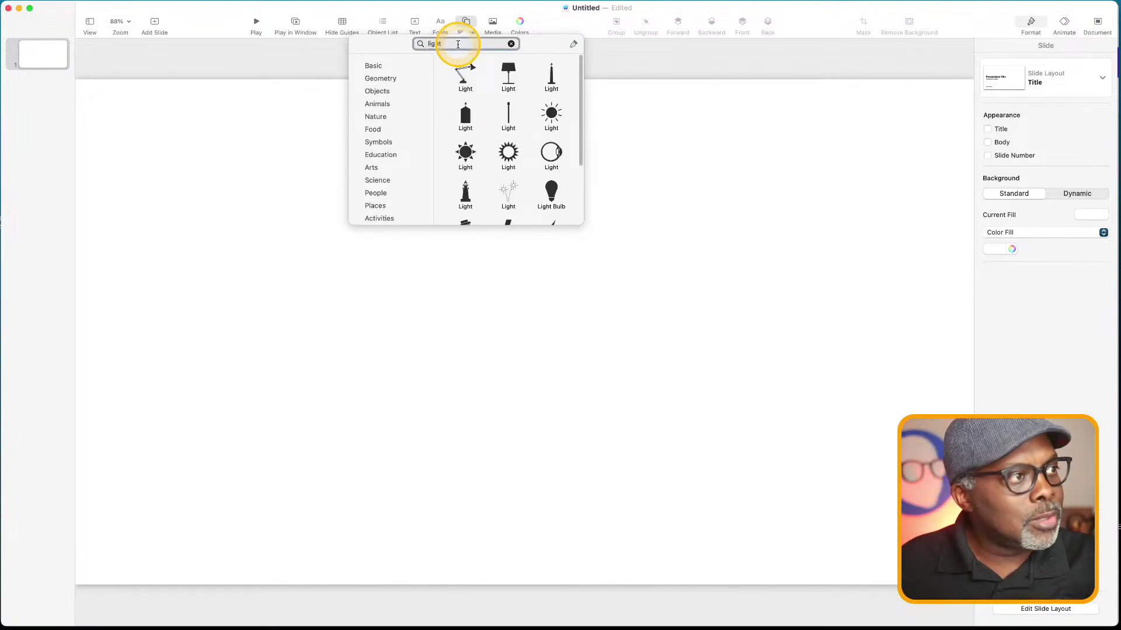
click(550, 189)
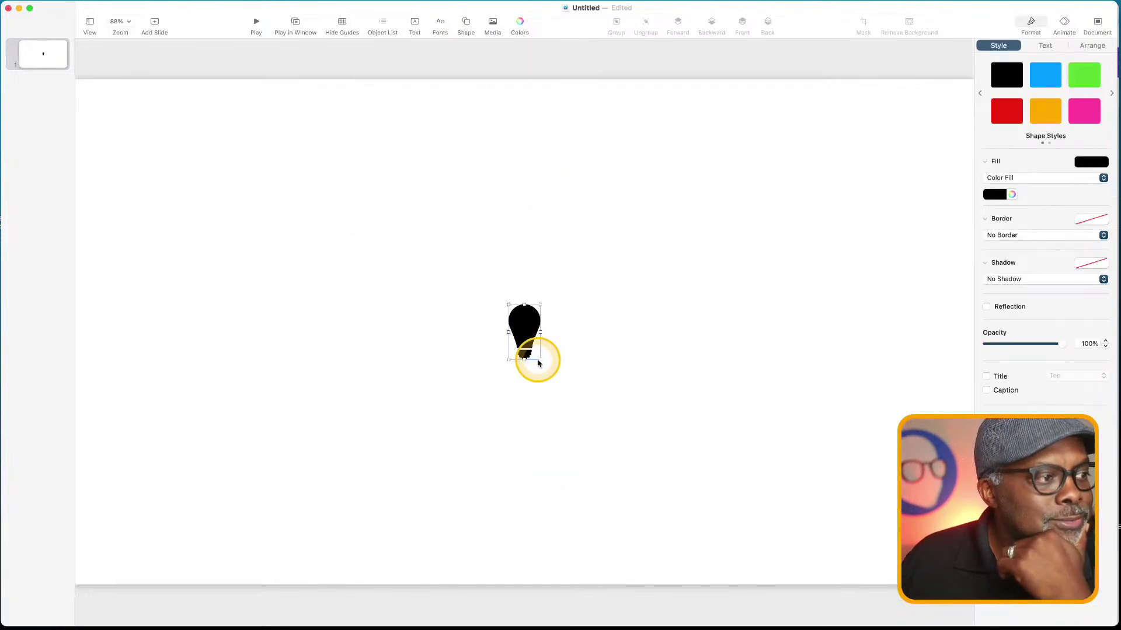
Enlarge the light bulb and place it in the slide's upper middle at about x 731 pt, y 127 pt
drag(540, 359, 651, 522)
drag(591, 401, 502, 248)
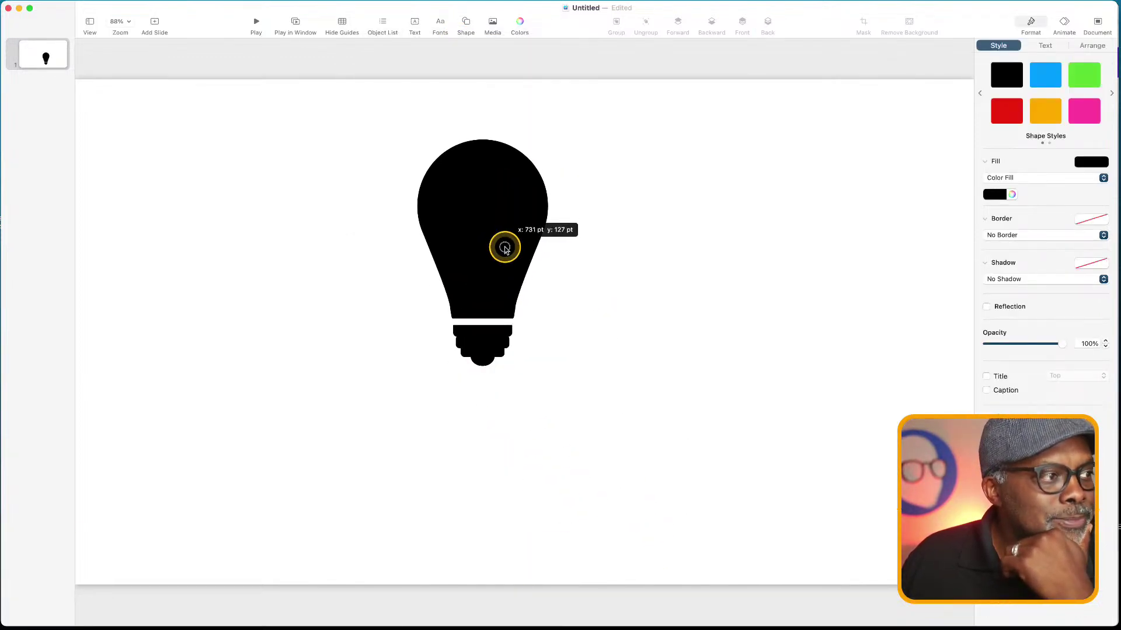
click(603, 360)
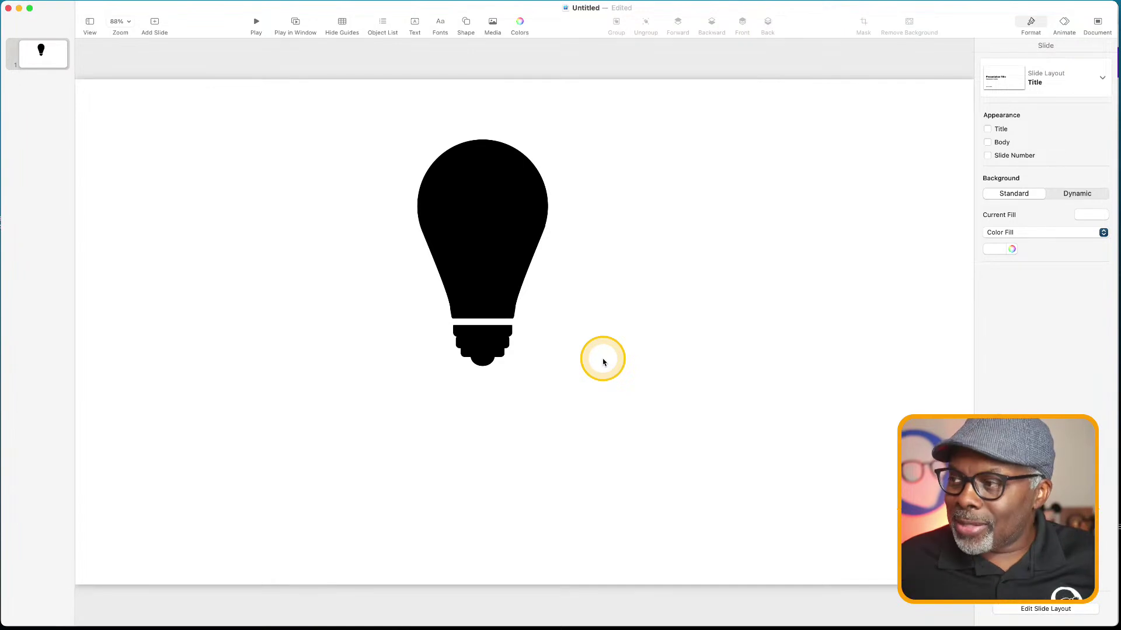
Move the light bulb to the slide's left side and delete it
drag(471, 240, 219, 248)
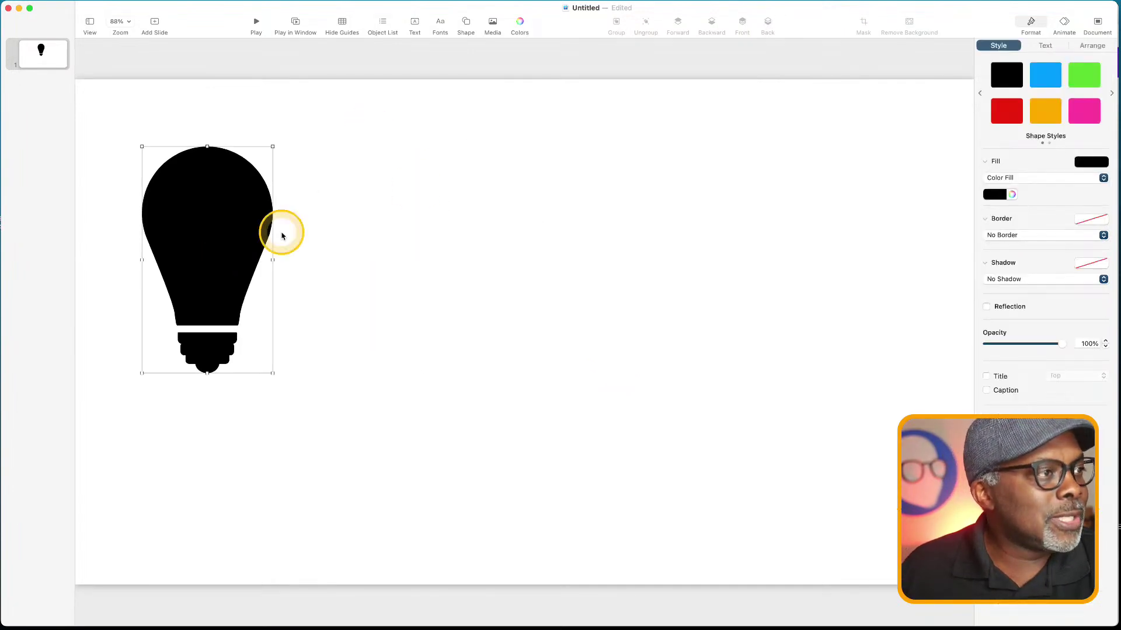
key(Delete)
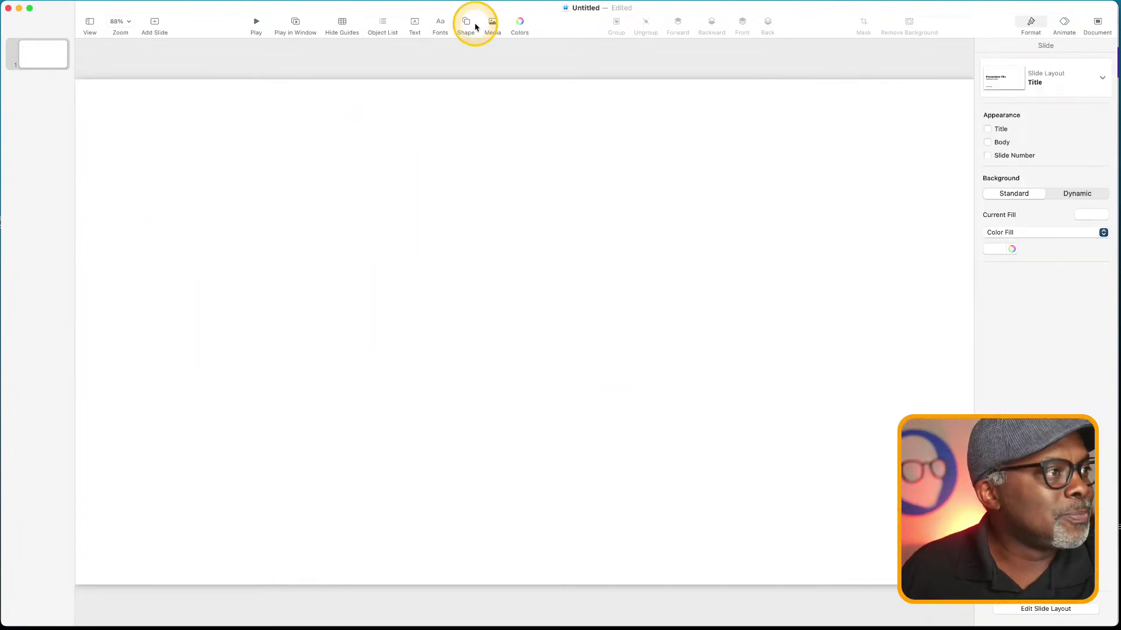
Search the shape library for "musta" and insert the Mustache shape on the blank slide
click(466, 24)
scroll(493, 169, down, 2)
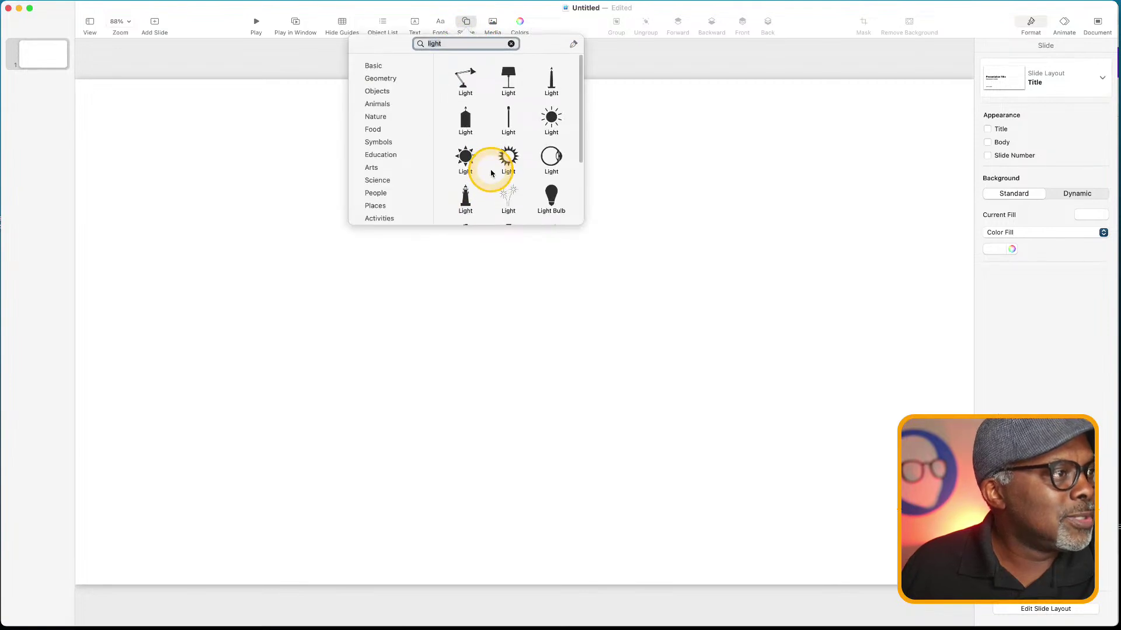
scroll(492, 170, up, 2)
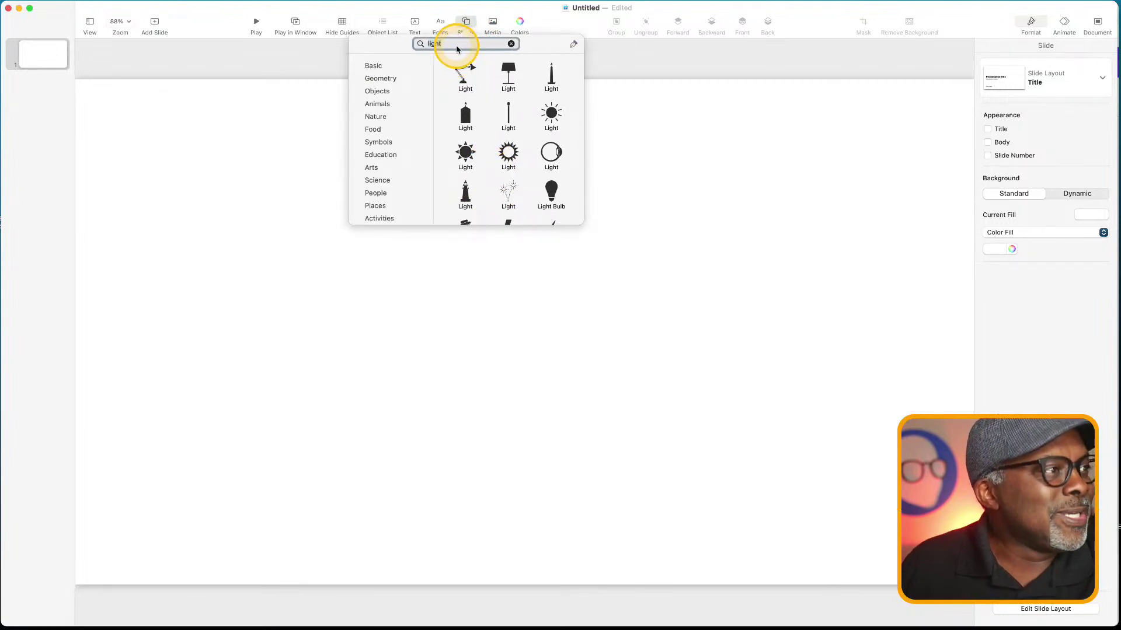
double_click(456, 45)
text(musta)
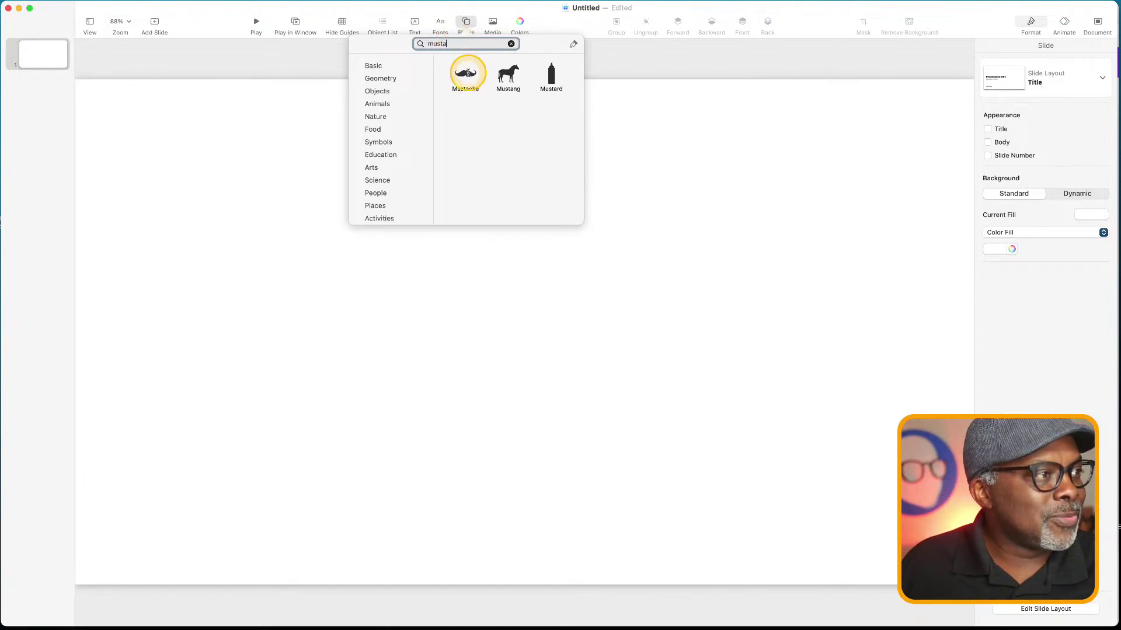
click(463, 74)
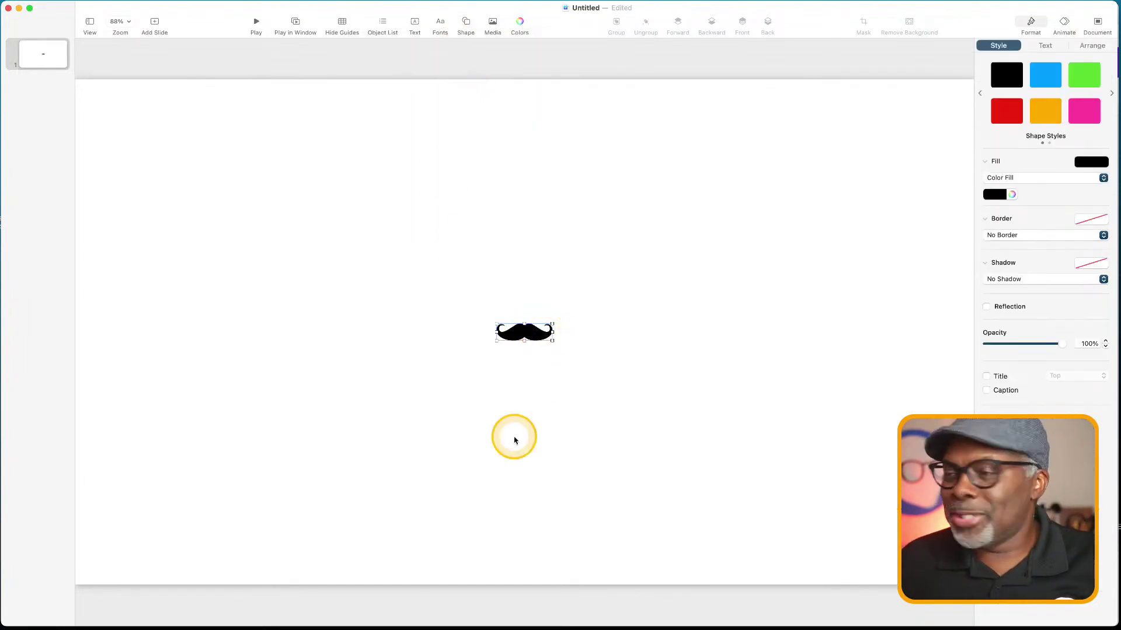
Enlarge the mustache to about 60% of the slide's width and centre it slightly above the slide's middle
drag(552, 341, 770, 506)
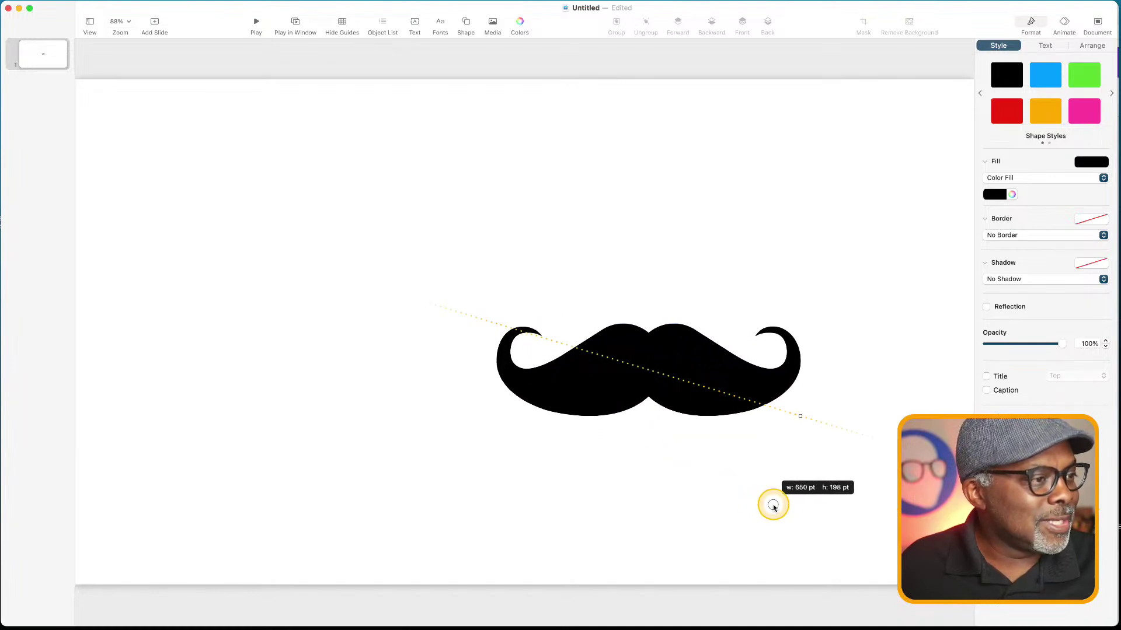
drag(688, 393, 505, 258)
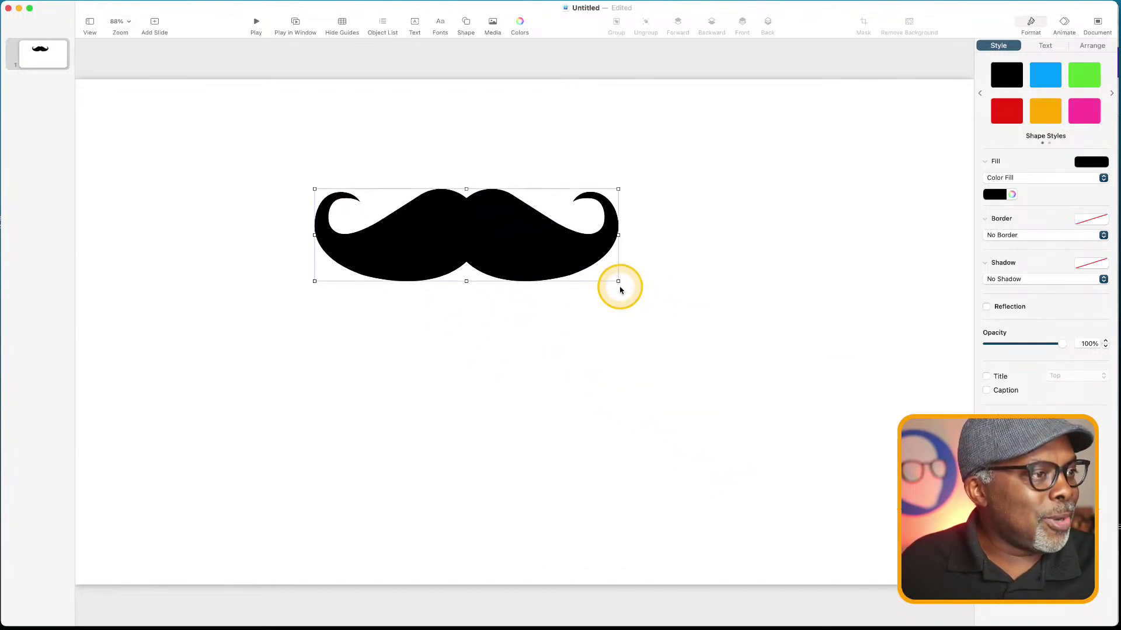
drag(618, 285, 817, 408)
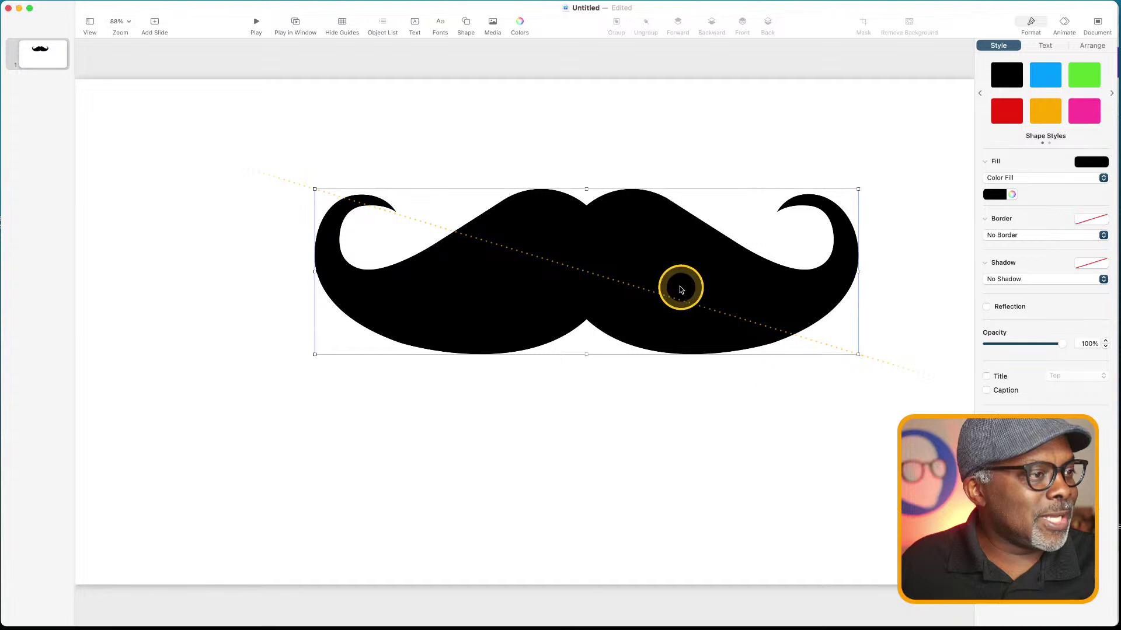
drag(681, 288, 622, 318)
click(652, 458)
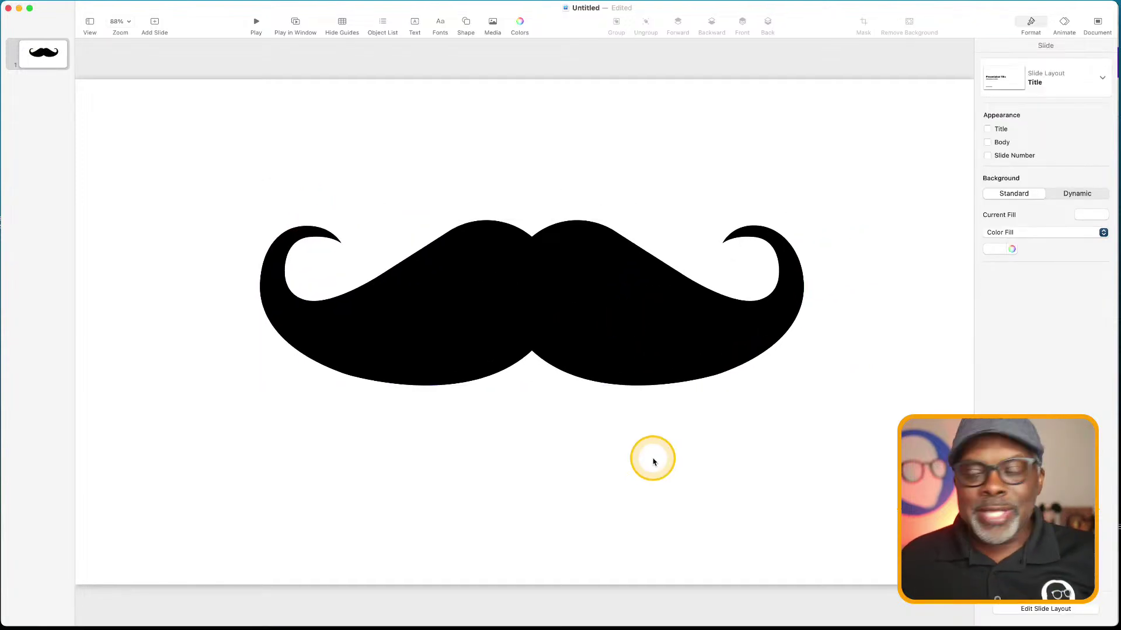
Give the mustache an image fill using the portrait photo of the man in a suit
click(581, 331)
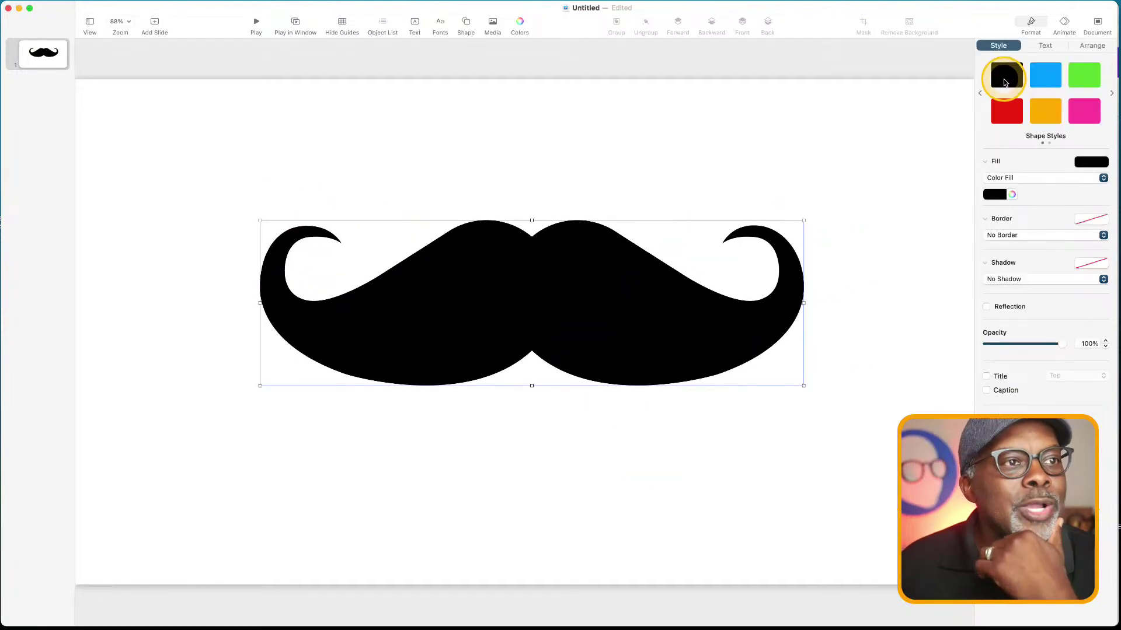
click(996, 179)
click(999, 212)
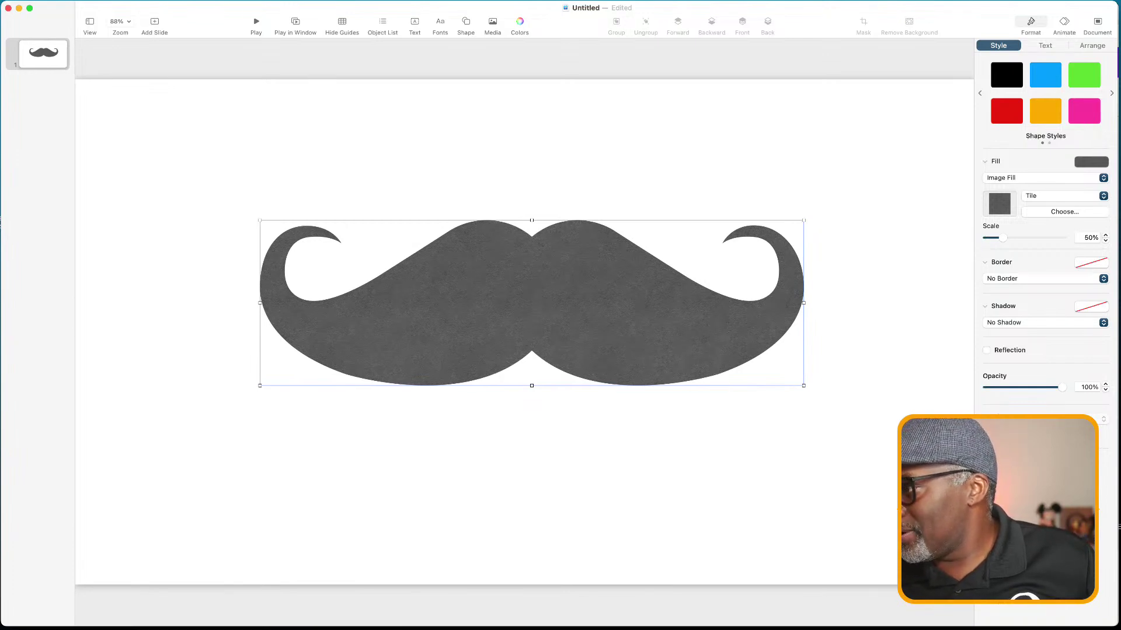
drag(1117, 237, 1000, 208)
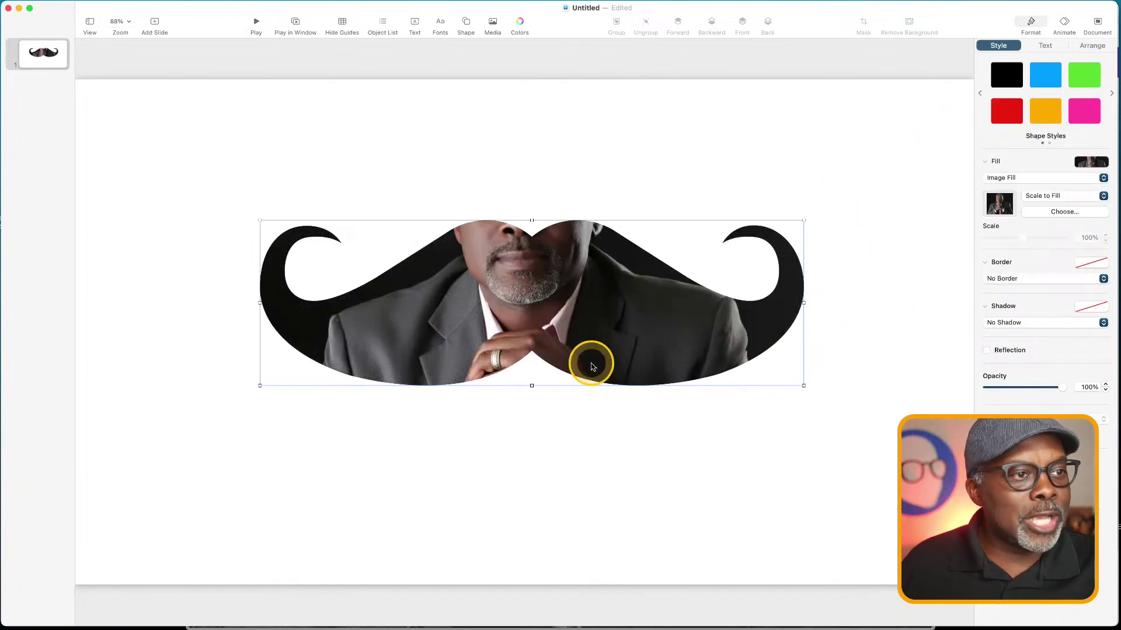
click(712, 451)
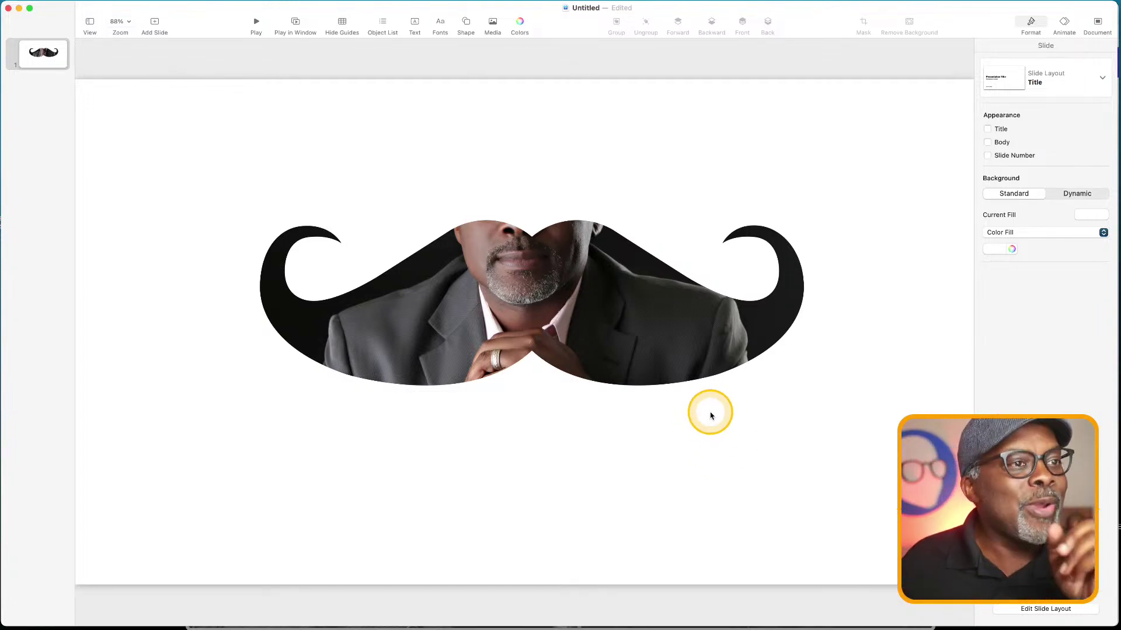
Export the presentation as a PDF named bv-mus to the Desktop with Best image quality
click(34, 2)
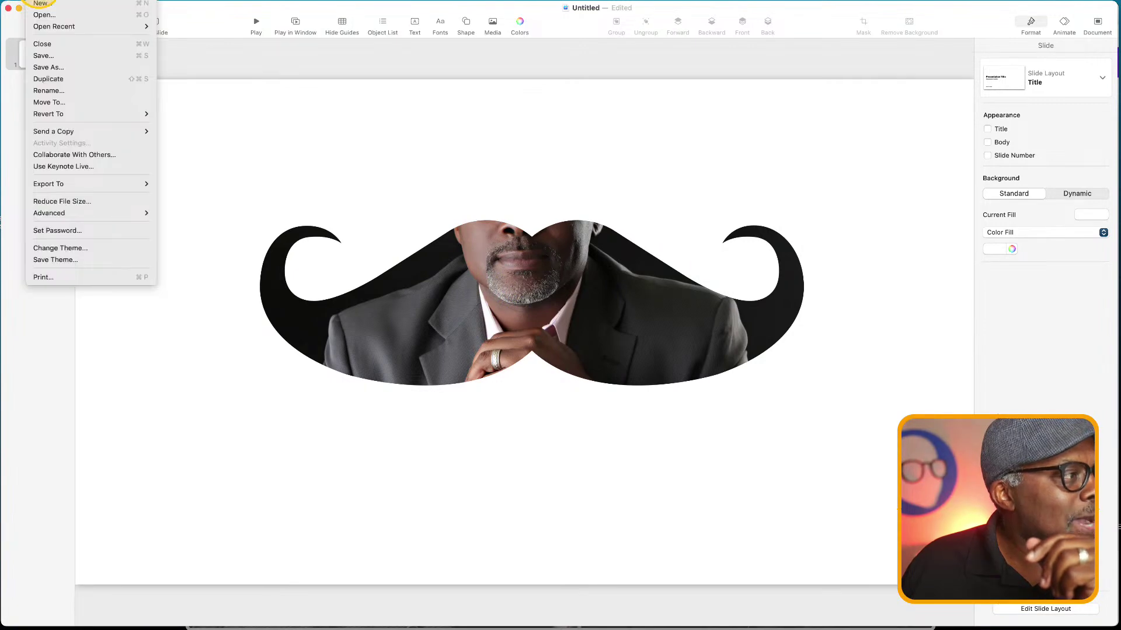
mouse_move(73, 185)
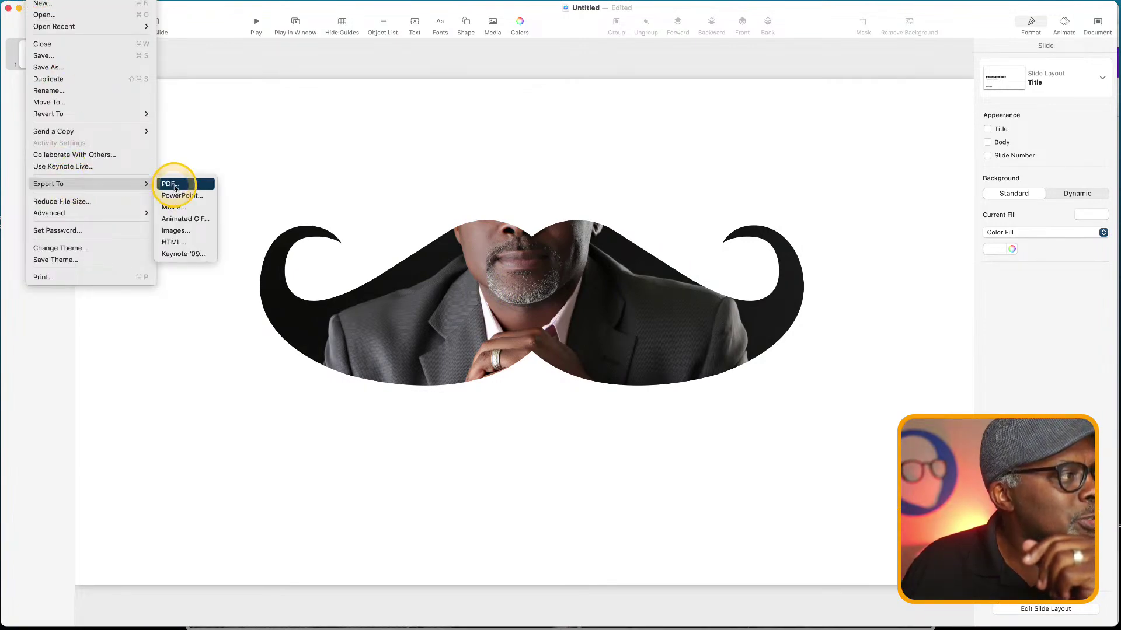
click(170, 184)
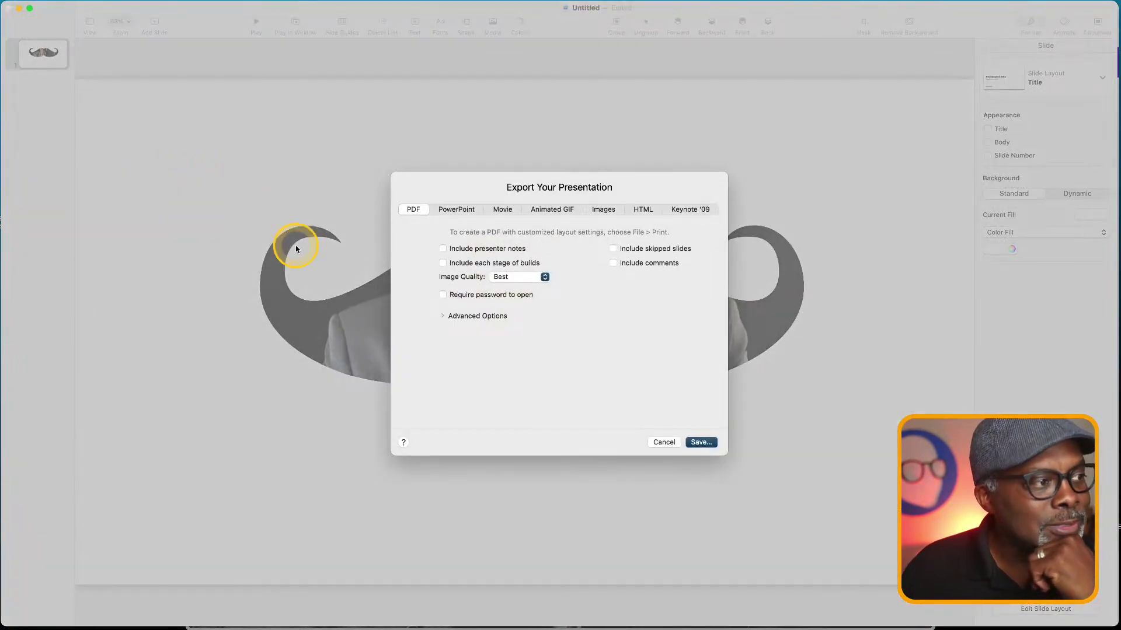
click(699, 444)
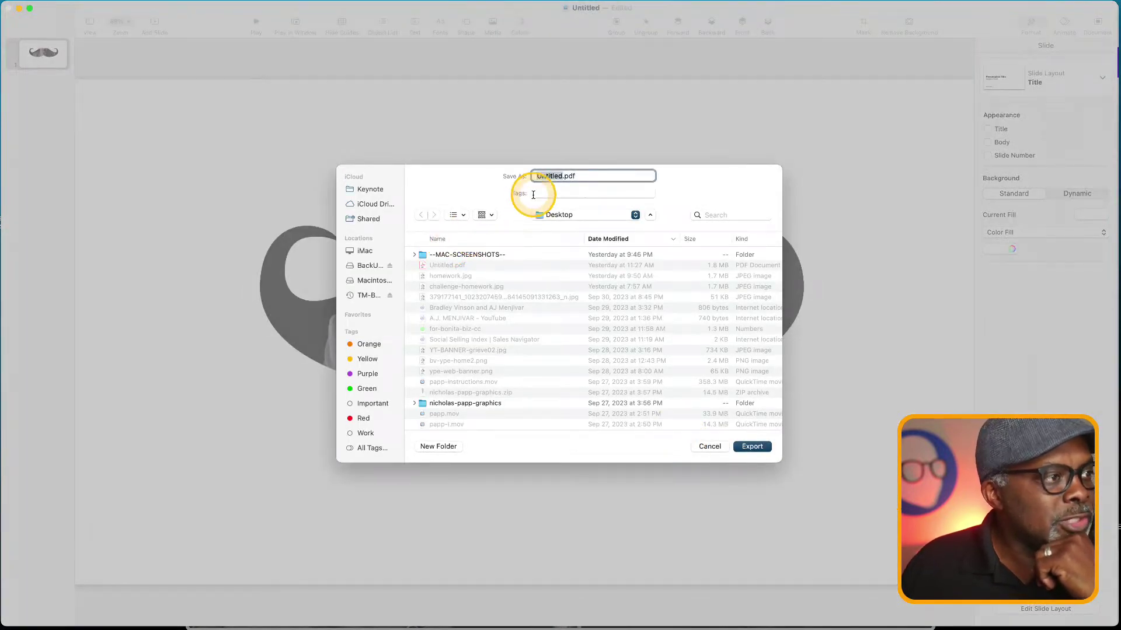
text(bv)
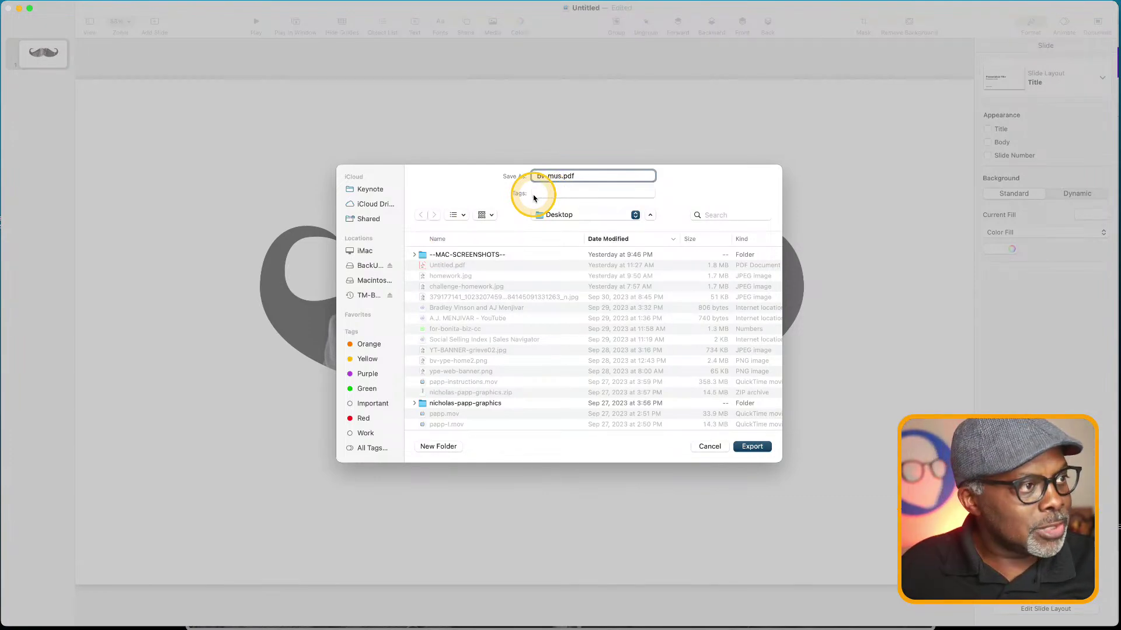
text(-mus)
key(Return)
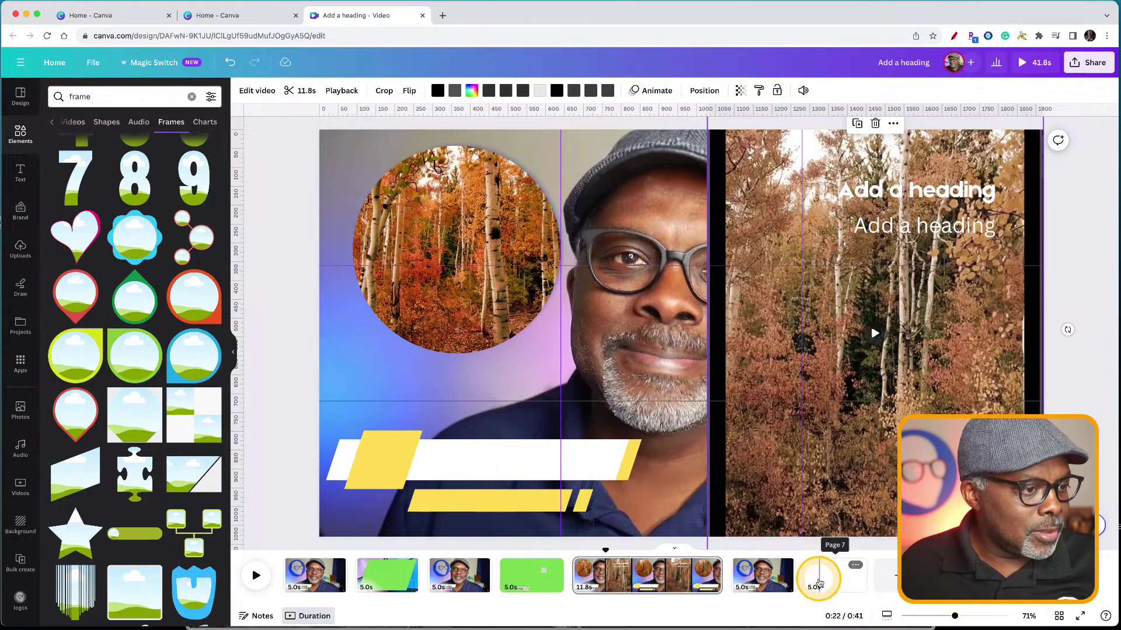
Switch to Canva, upload bv-mus.pdf from the Desktop as a new design and open the imported design
click(54, 65)
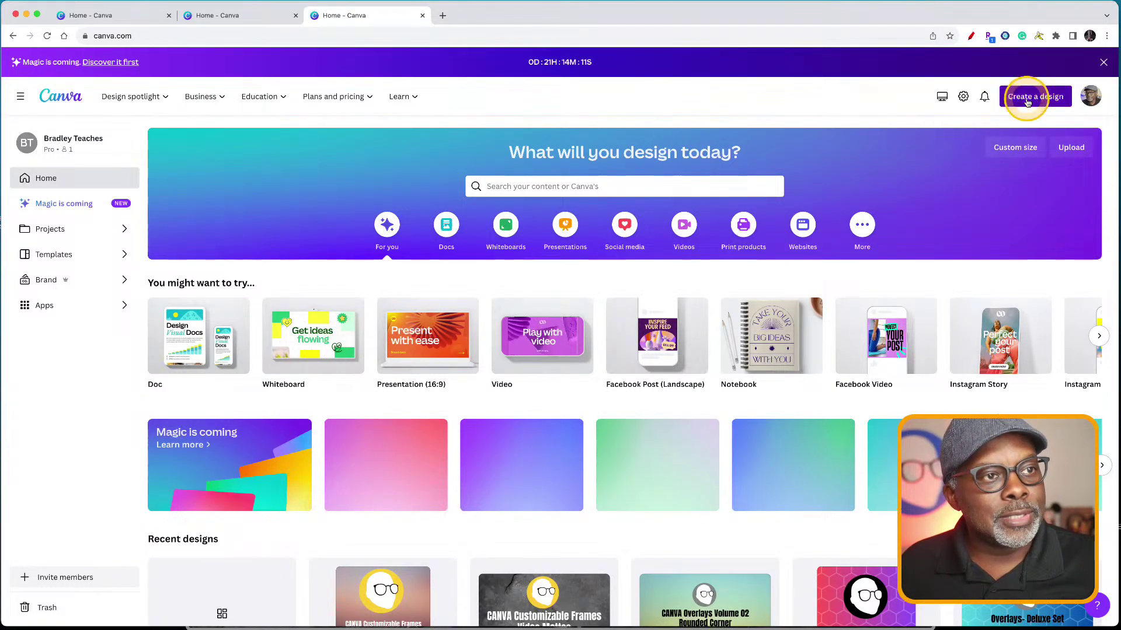
click(1027, 100)
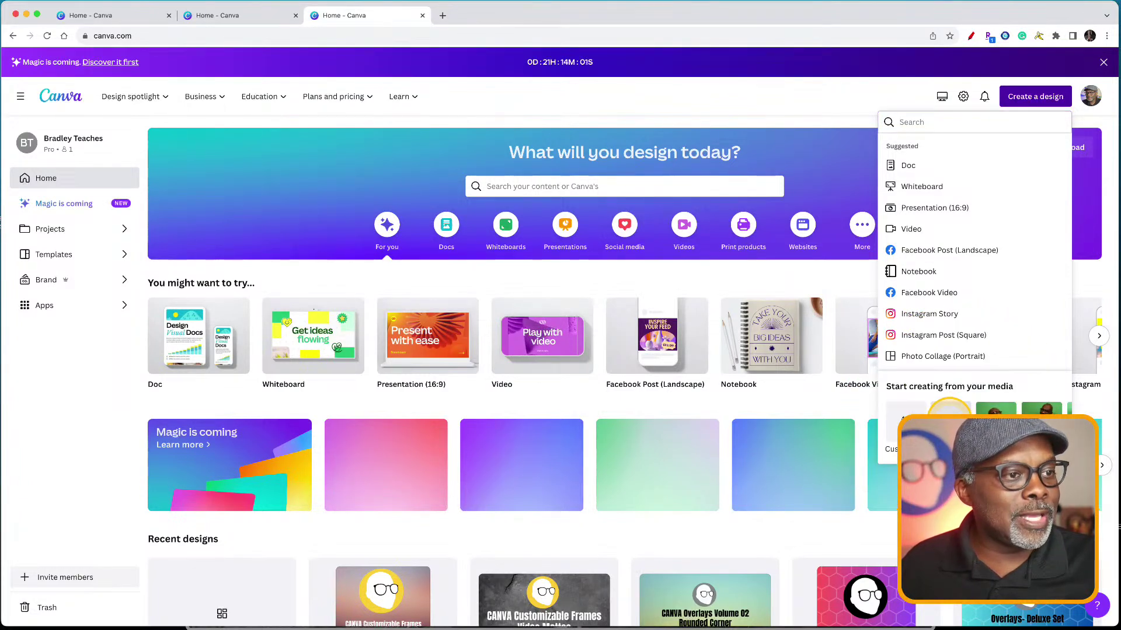
click(949, 416)
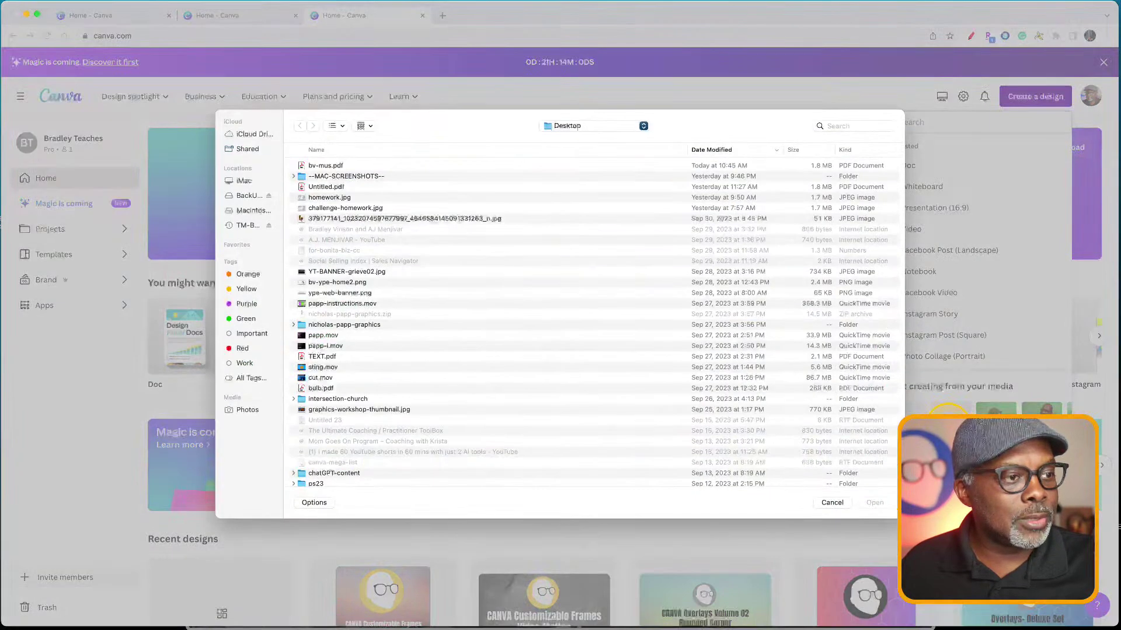
double_click(303, 166)
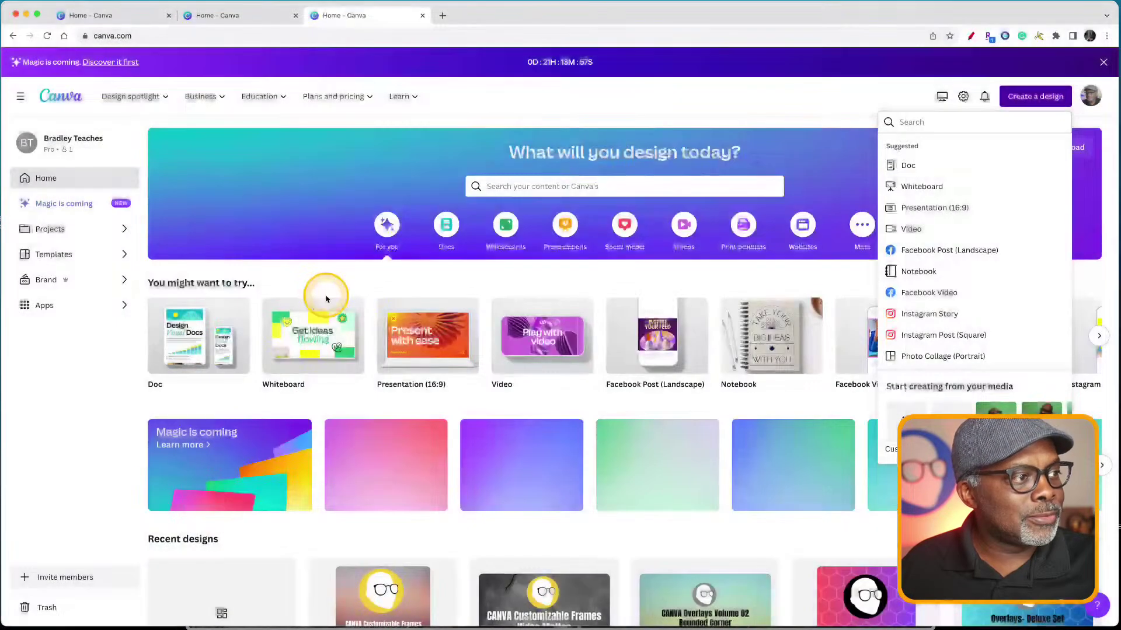
scroll(368, 362, down, 2)
scroll(370, 365, down, 2)
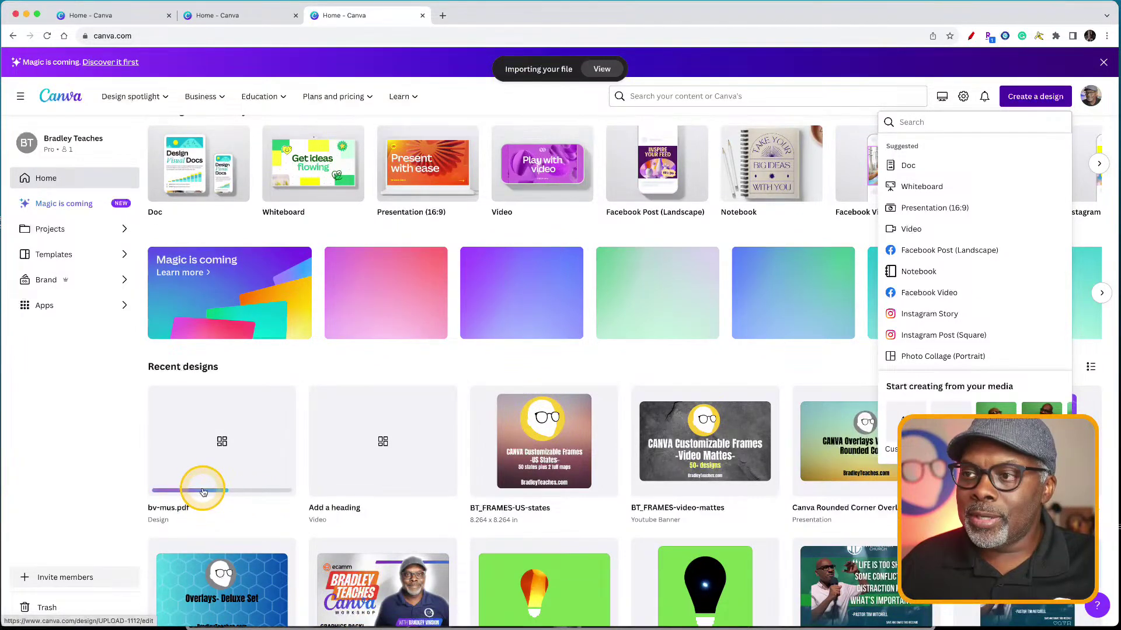
click(241, 478)
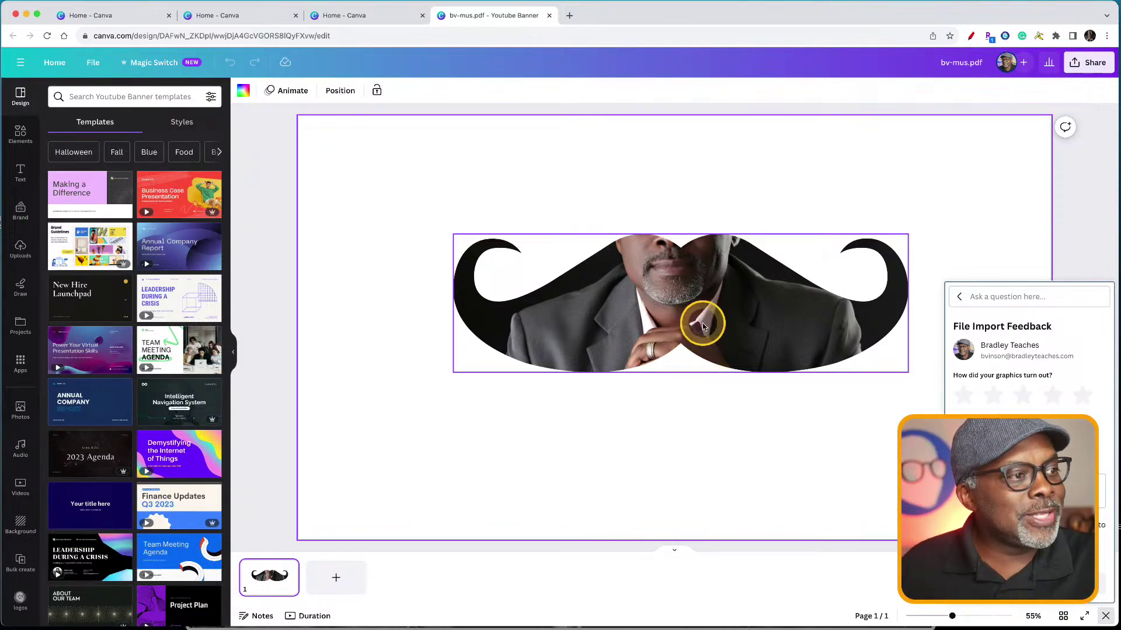
Delete the portrait photo from the mustache frame and move the empty frame up and left on the page
click(636, 322)
key(BackSpace)
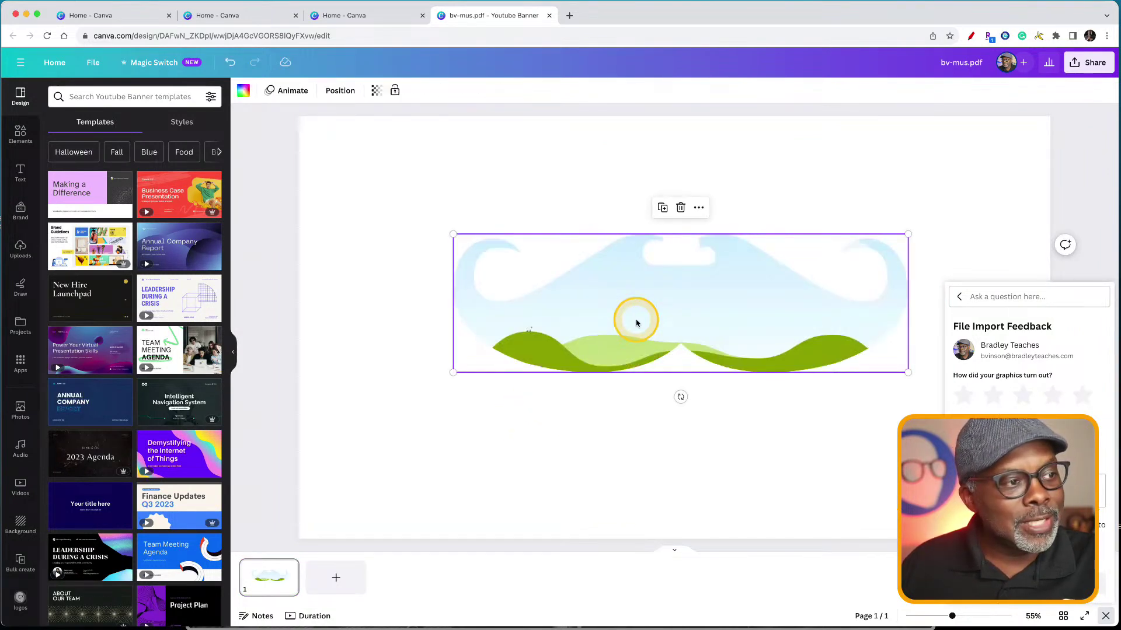
drag(653, 312, 590, 288)
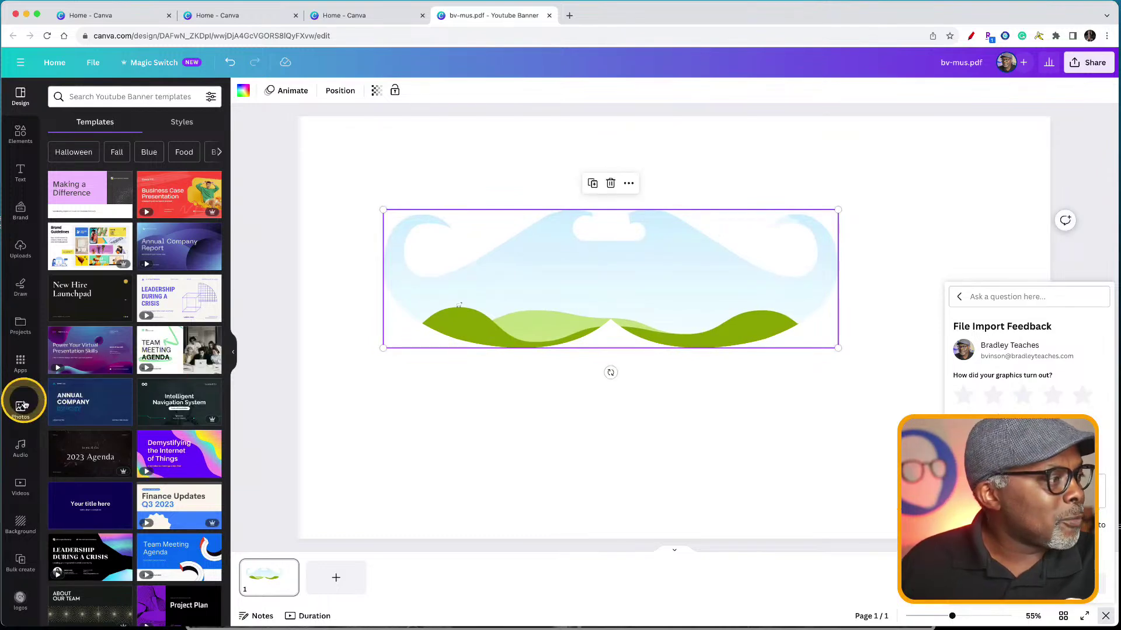
Fill the mustache frame with the autumn forest video, and replace it with the underwater Beach video
click(21, 487)
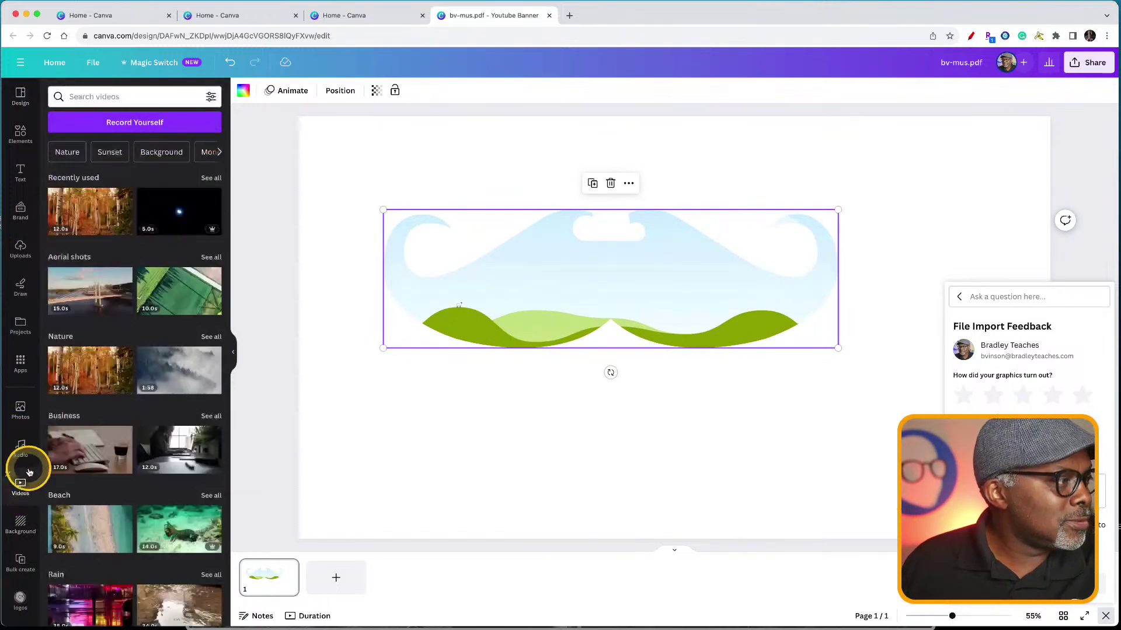
drag(75, 374, 400, 338)
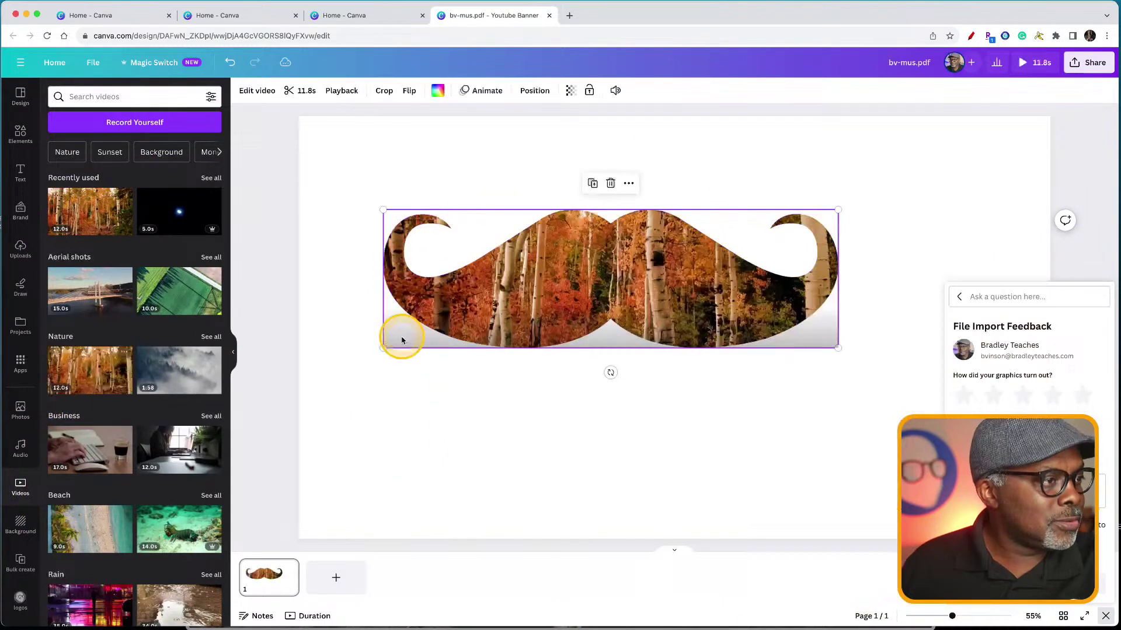
drag(198, 521, 445, 320)
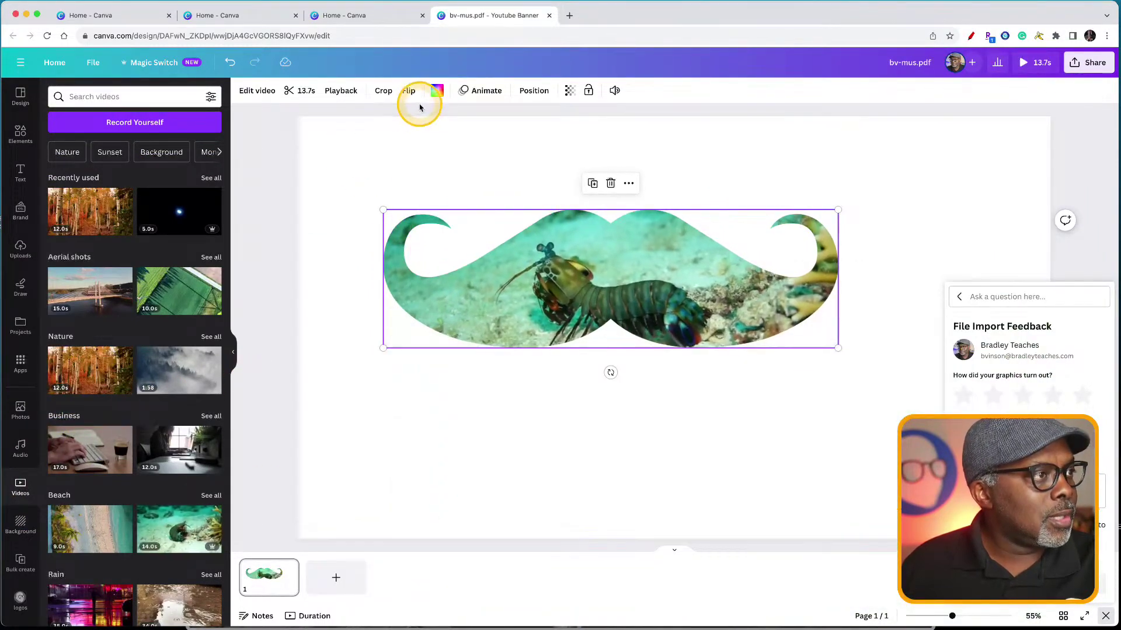
Fill the mustache frame with the Brand Kit colour #5d4b62
click(437, 90)
click(120, 234)
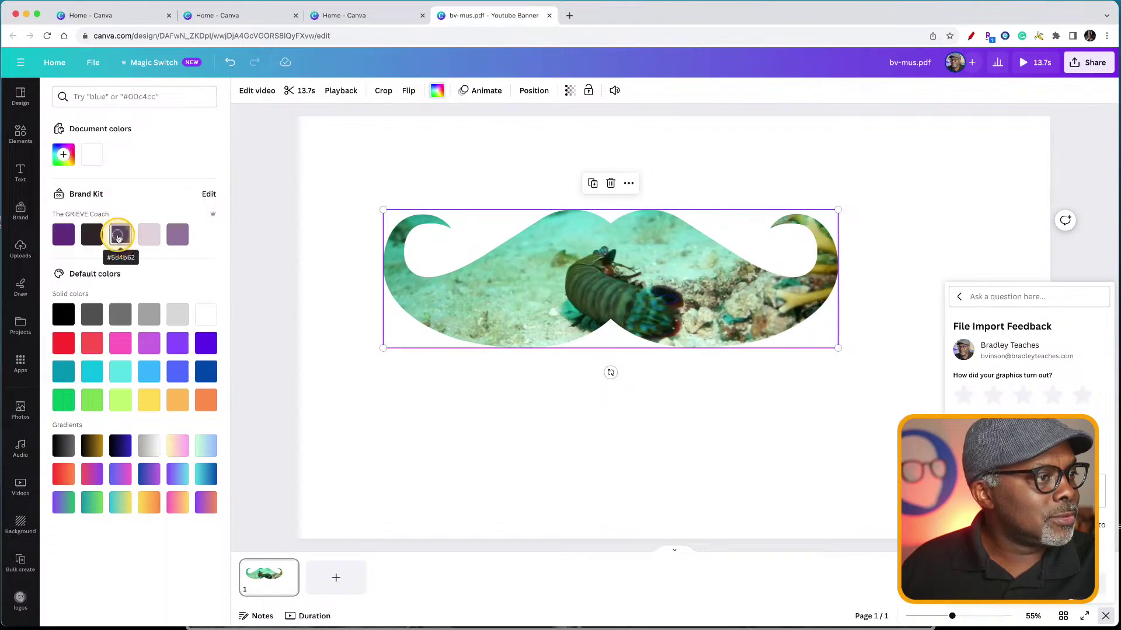
click(234, 92)
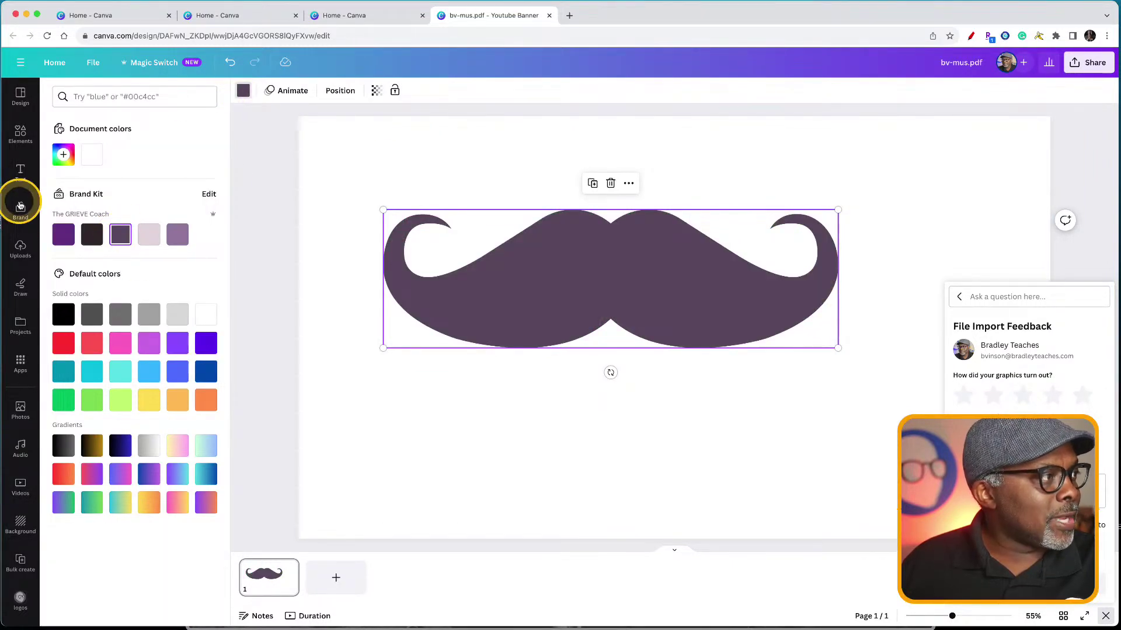
Fill the mustache frame with the trending pink and purple clouds photo and deselect it
click(17, 496)
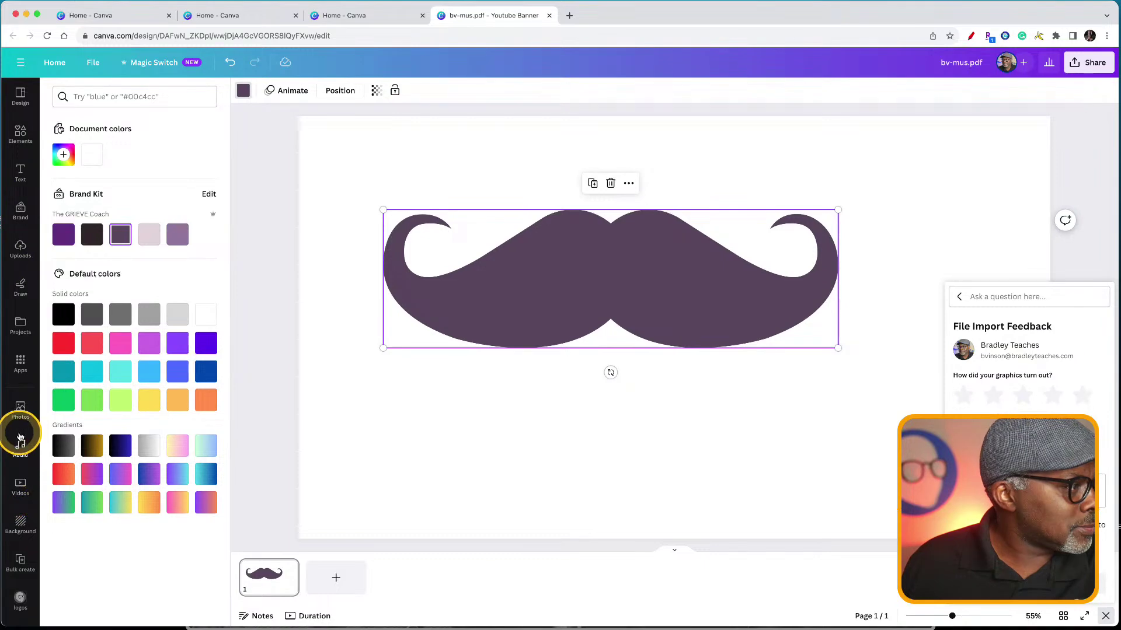
click(20, 410)
drag(106, 403, 502, 299)
click(453, 461)
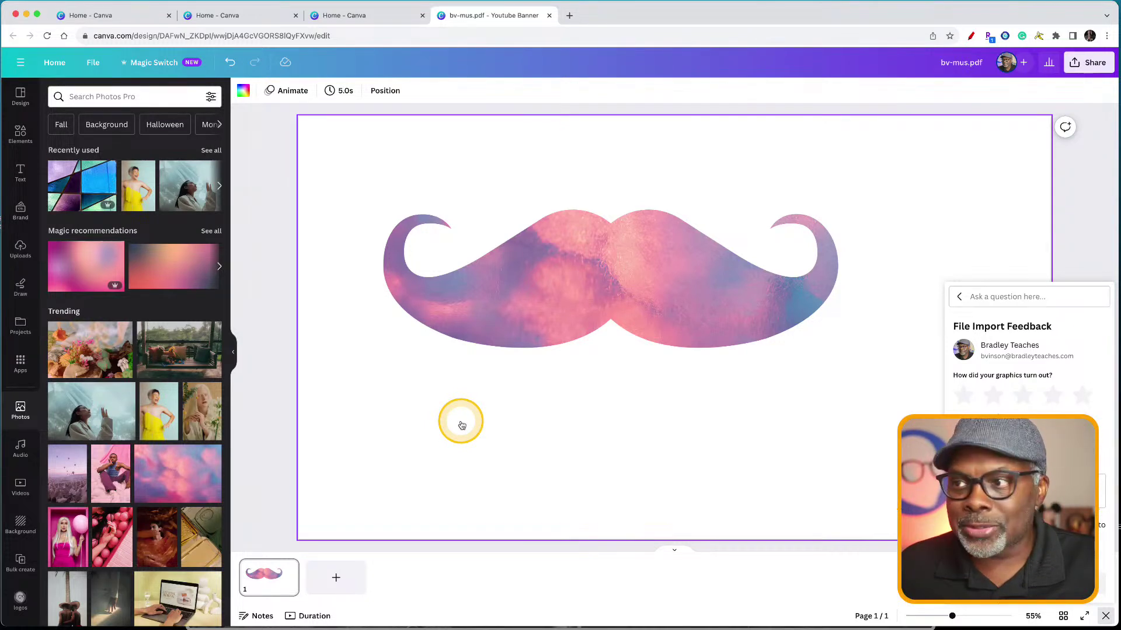
Switch back to the untitled Keynote presentation and delete the photo-filled mustache from the slide
key(super+Tab)
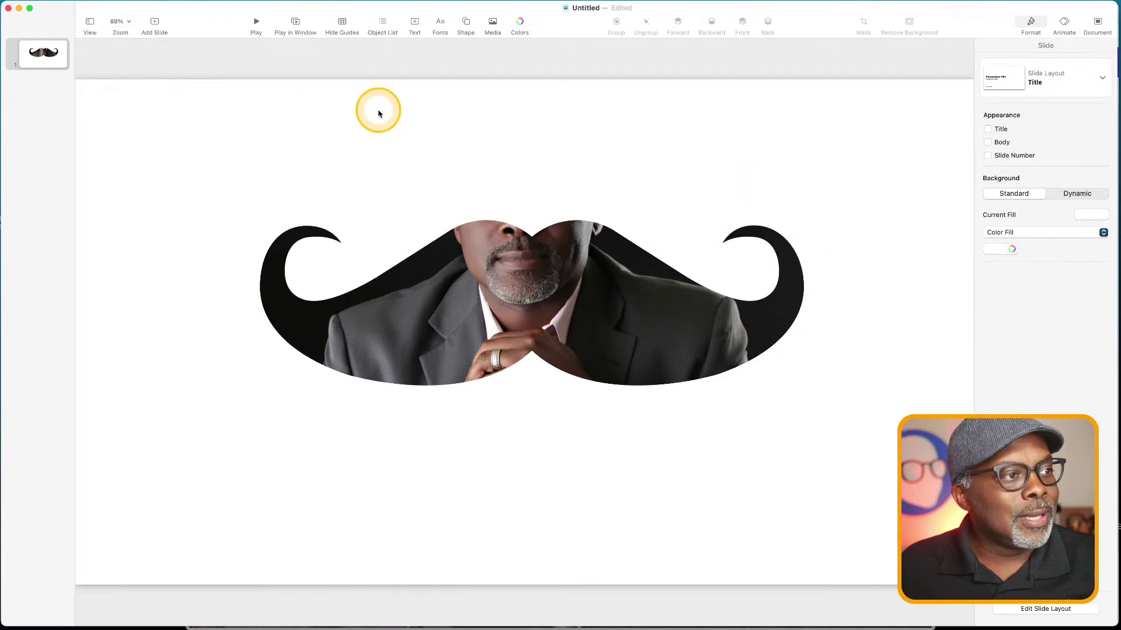
drag(378, 108, 736, 476)
key(BackSpace)
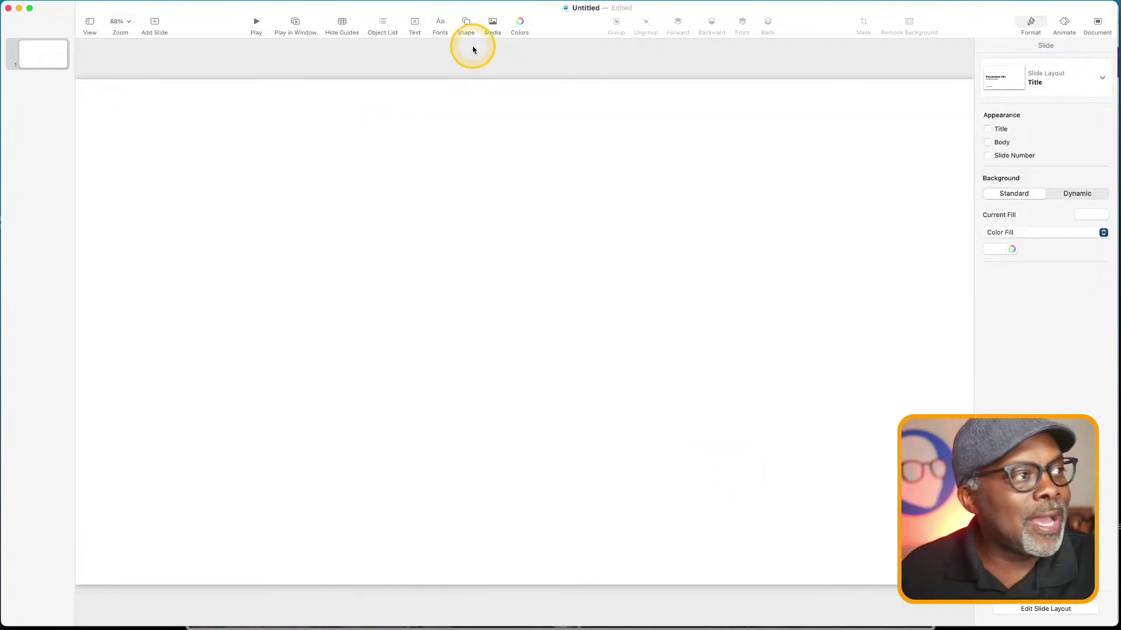
Clear the mustache search and browse the Objects and Animals categories of the shape library
click(466, 22)
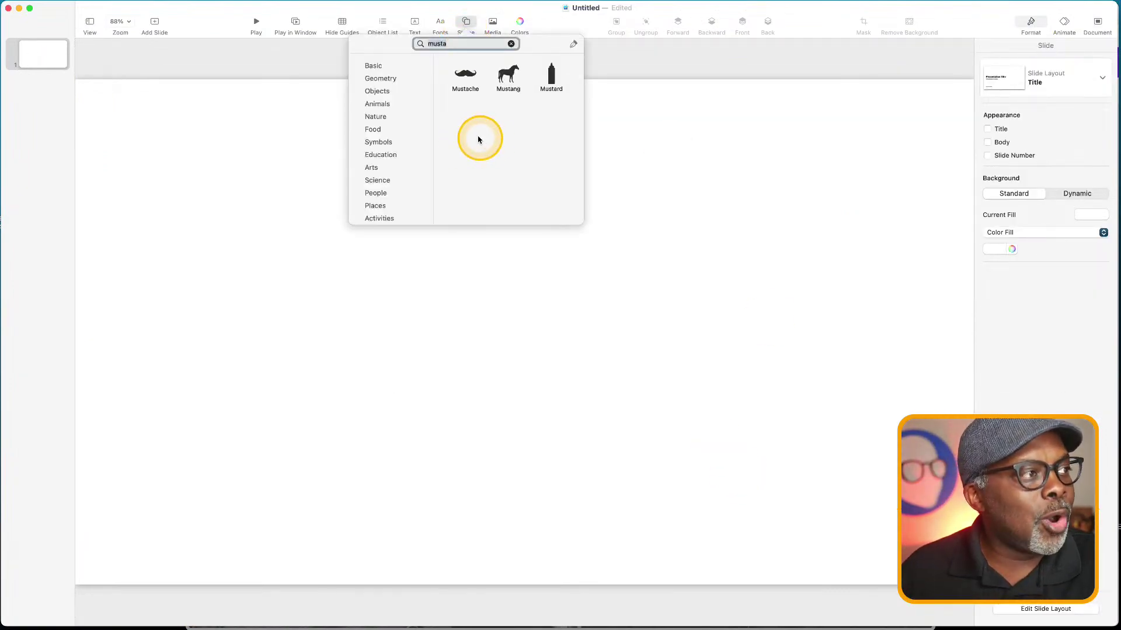
click(453, 50)
key(Escape)
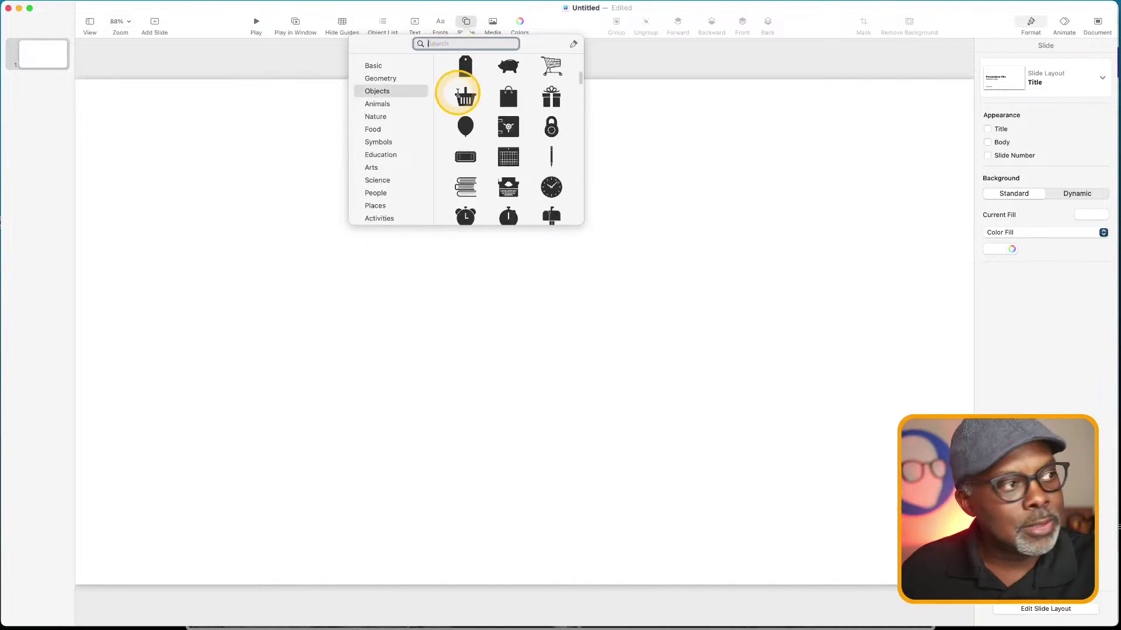
scroll(467, 105, down, 10)
scroll(467, 106, down, 15)
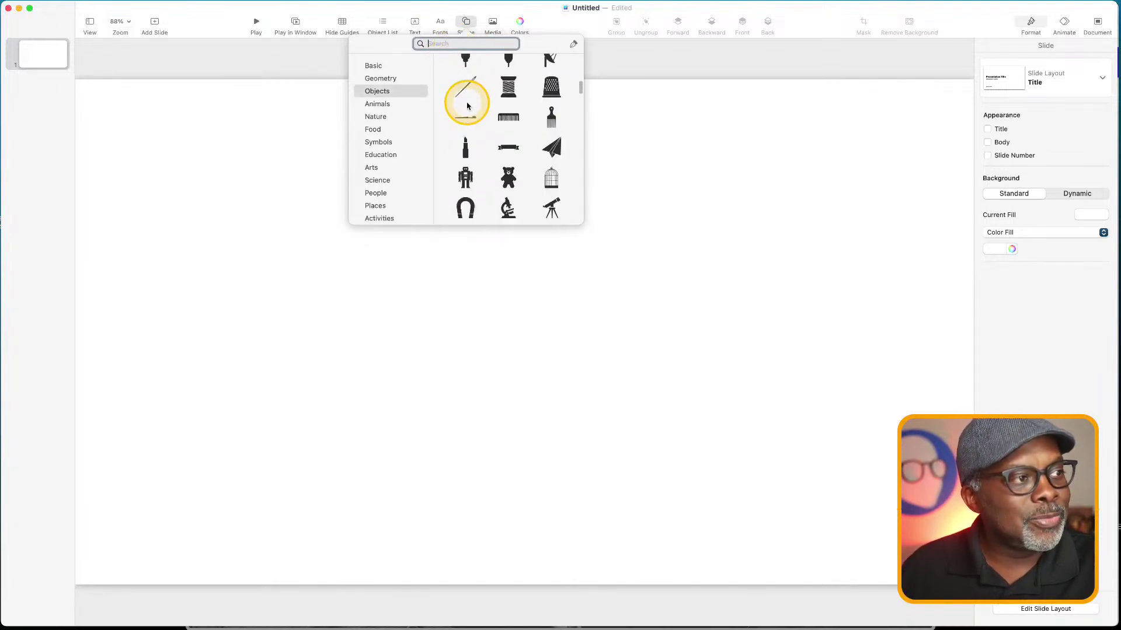
scroll(467, 105, down, 5)
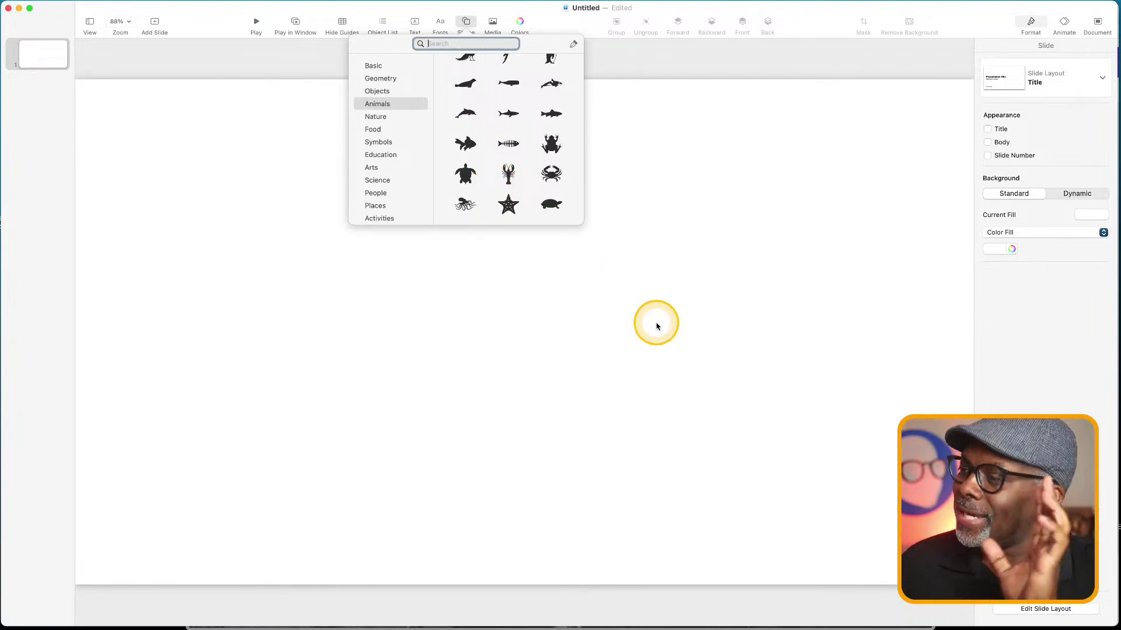
click(686, 323)
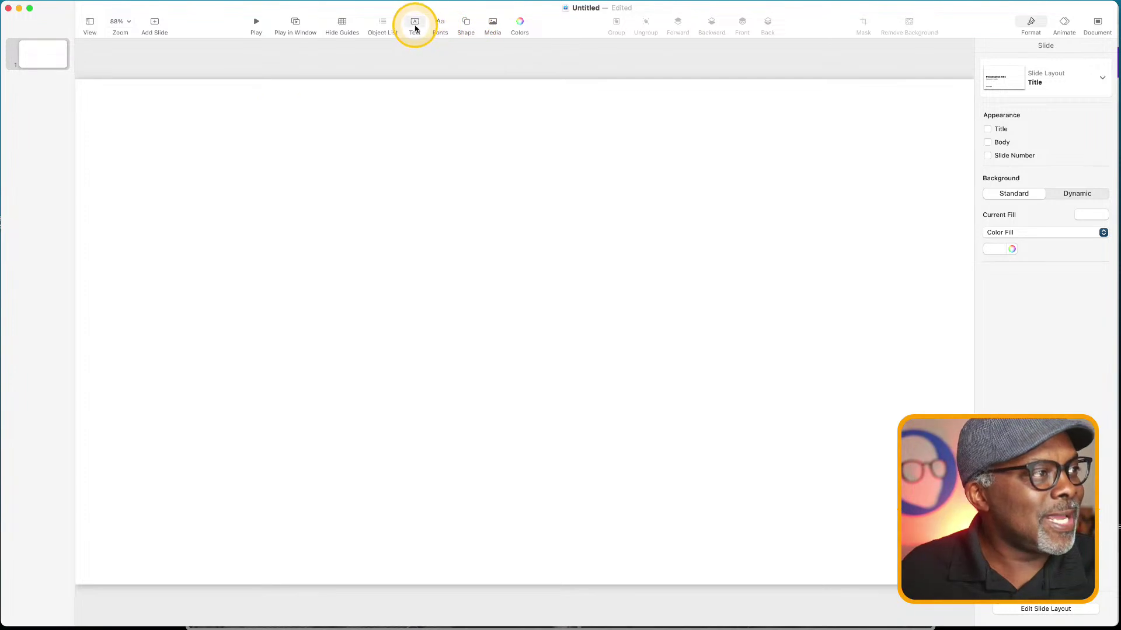
Add a text box at the centre of the slide reading "bradleyteaches"
click(414, 23)
double_click(517, 331)
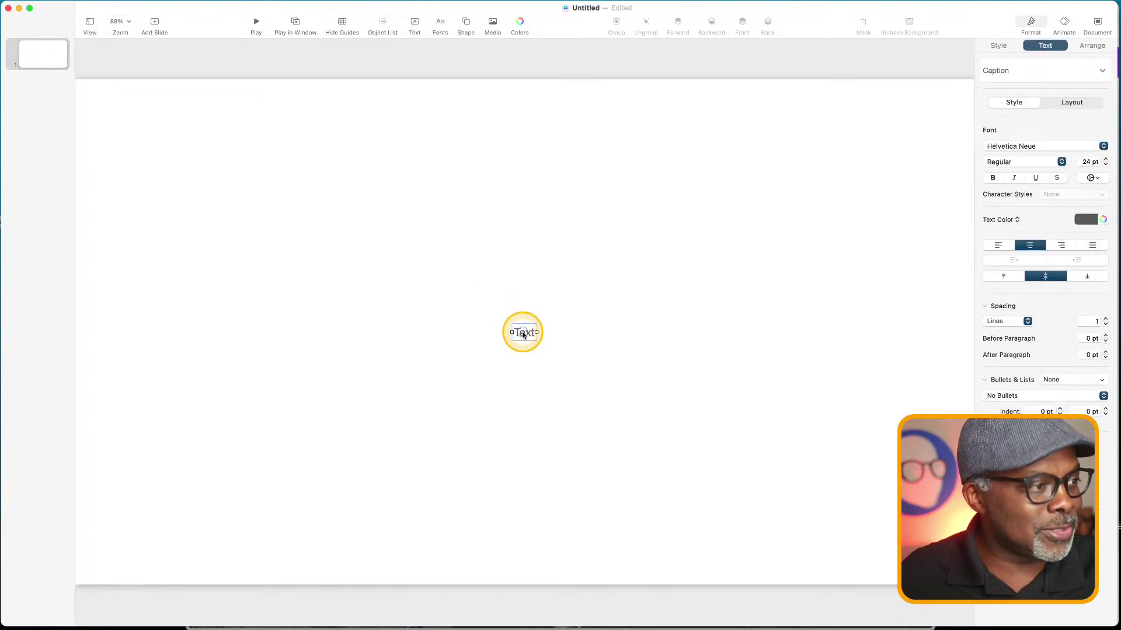
key(BackSpace)
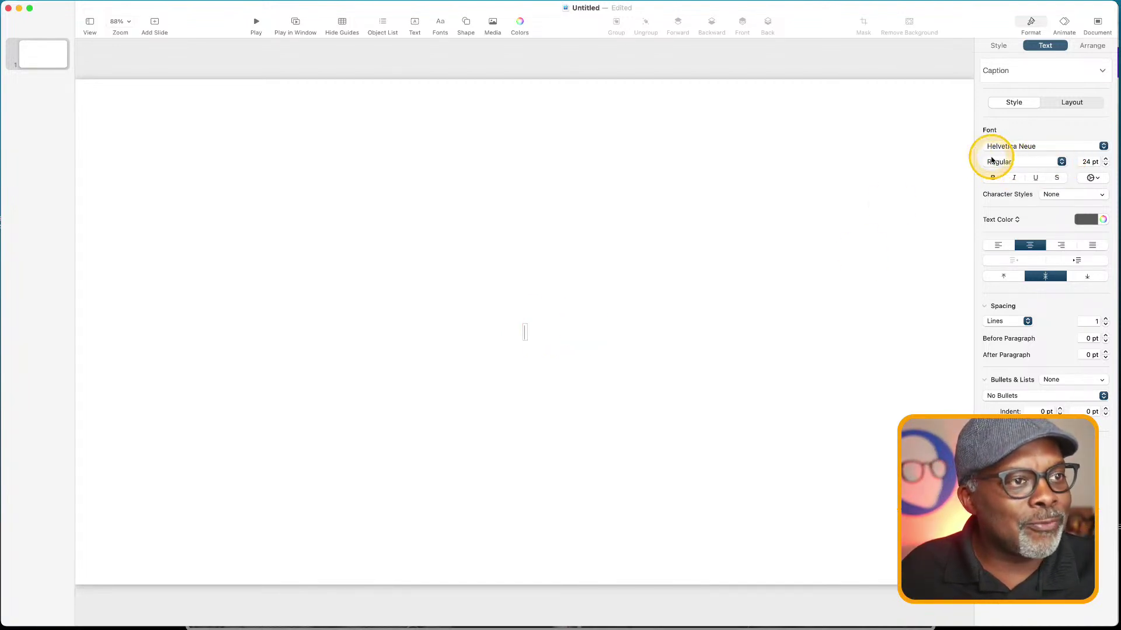
text(bradleyteaches)
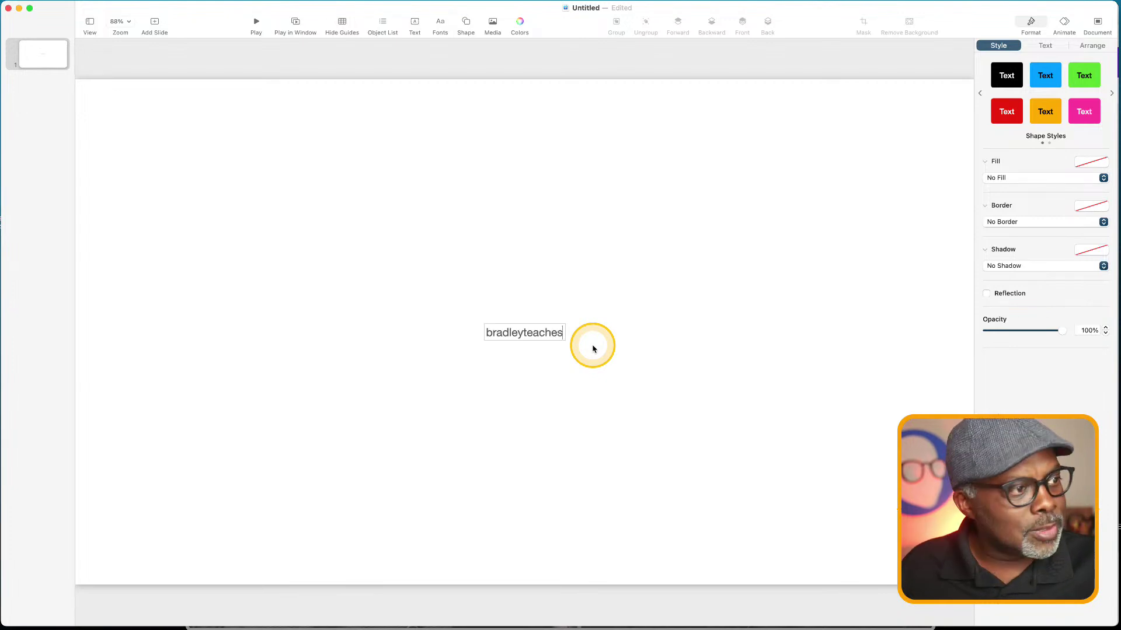
click(593, 349)
Set the "bradleyteaches" text in the A bite font at 85 pt and move it to the upper part of the slide
double_click(528, 336)
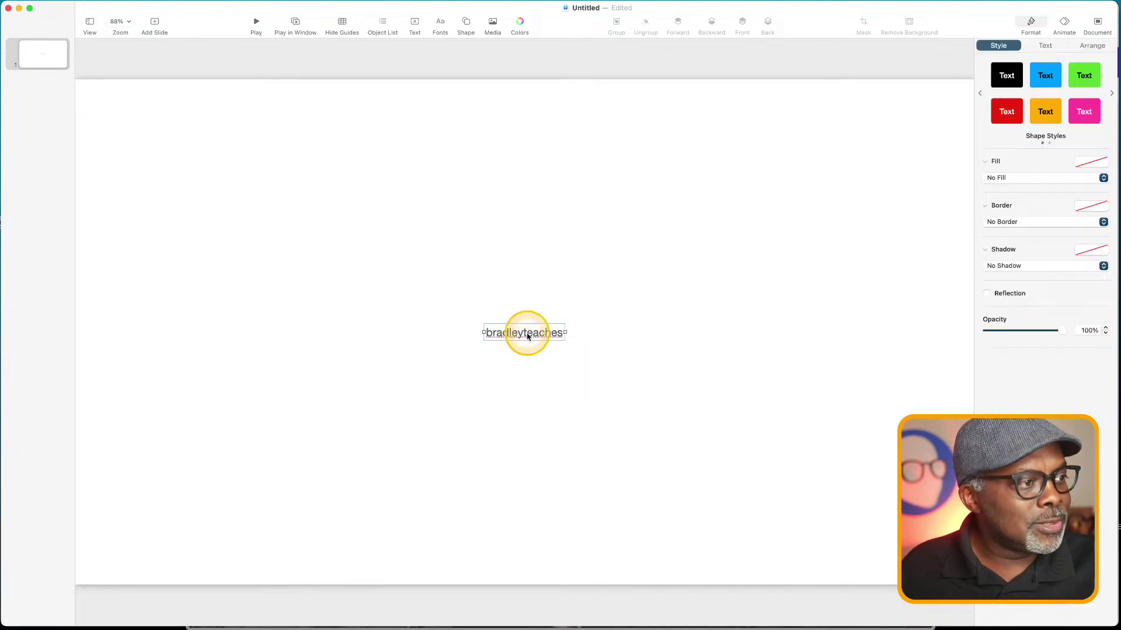
click(1045, 47)
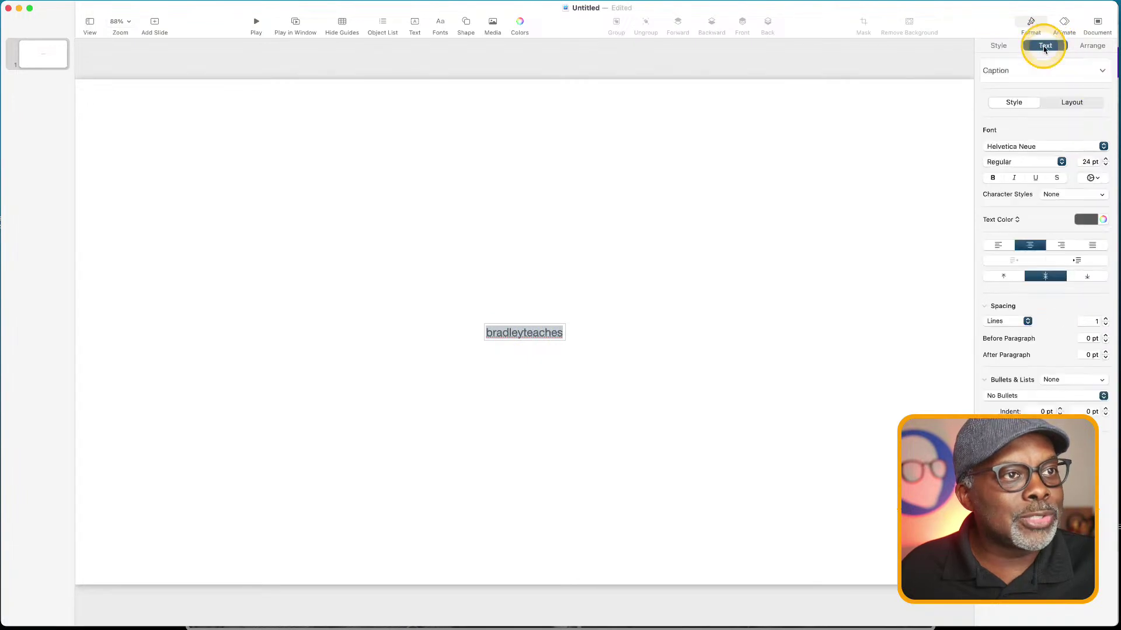
click(1060, 147)
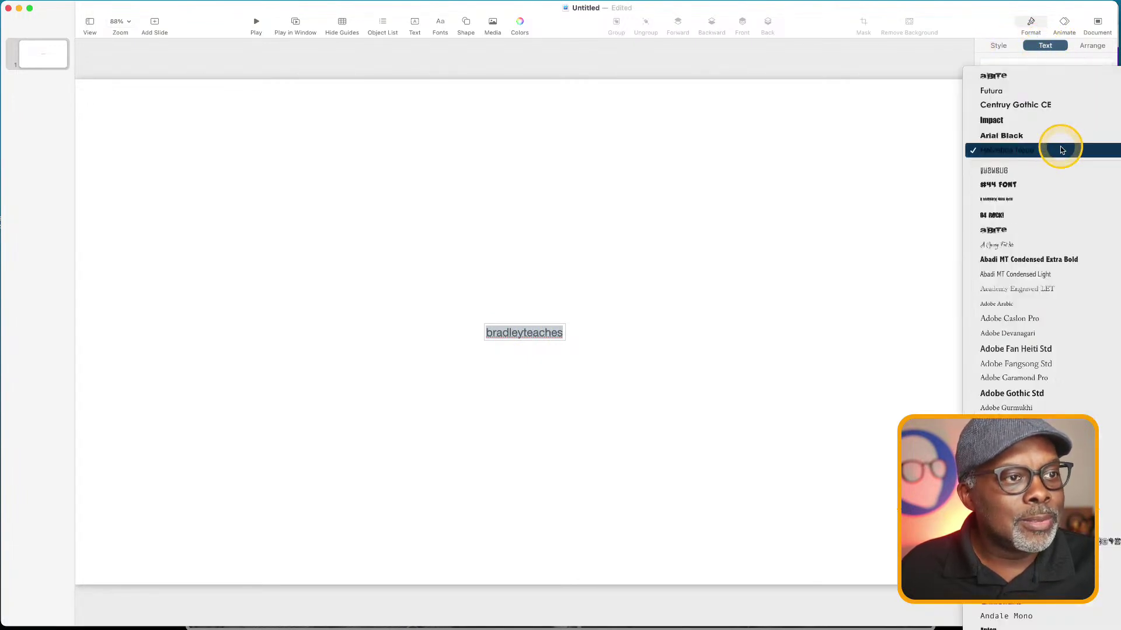
click(993, 229)
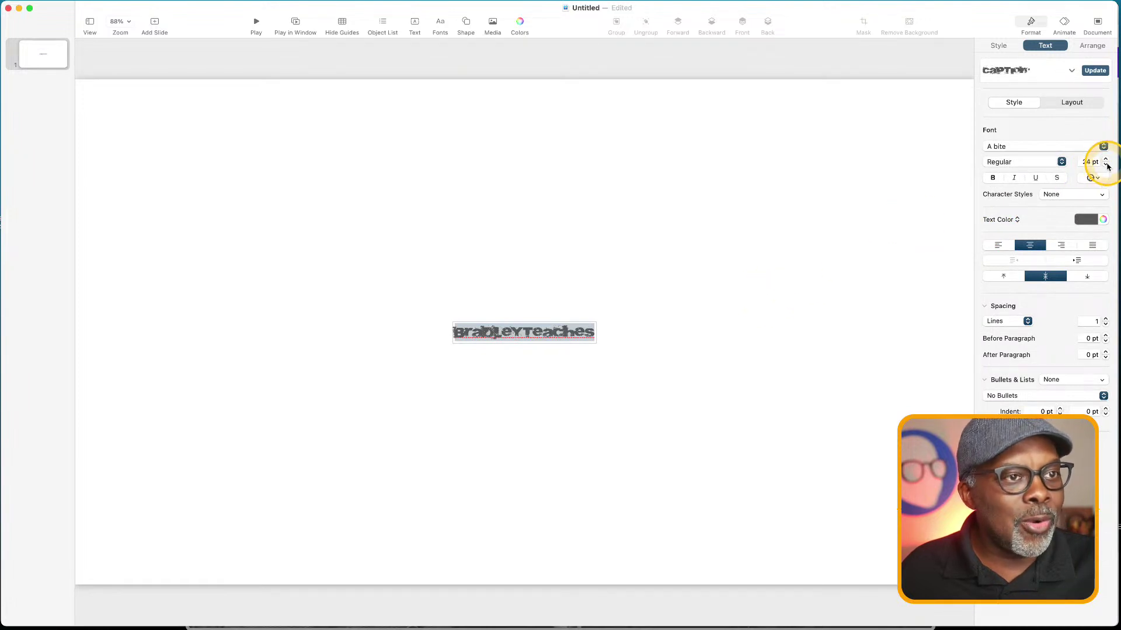
drag(1106, 160, 1105, 160)
click(440, 518)
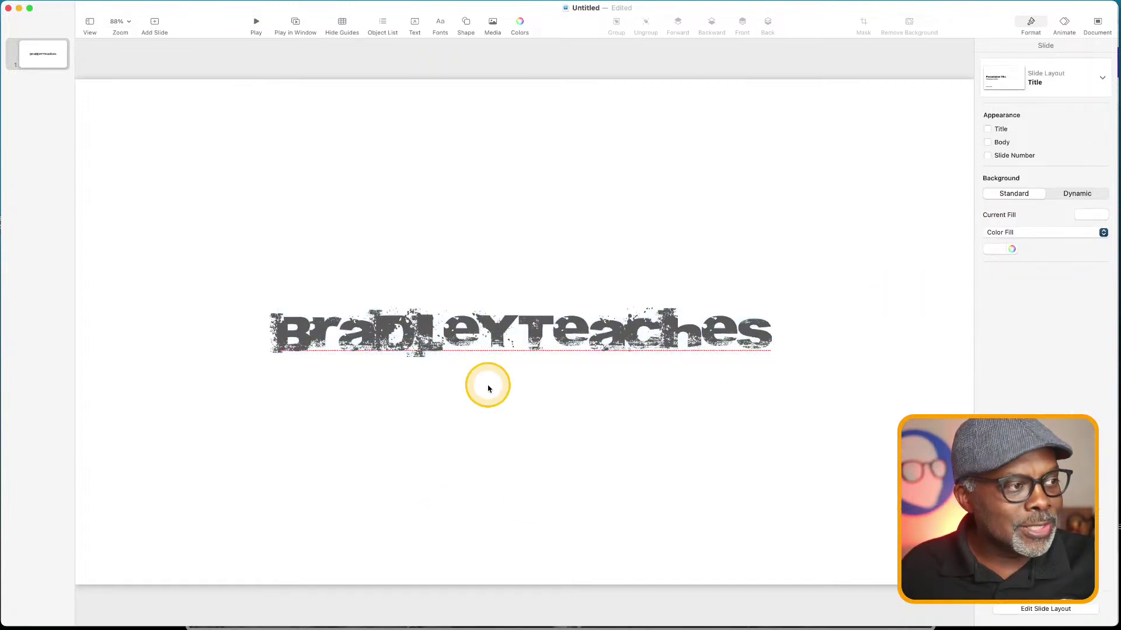
drag(506, 343, 456, 237)
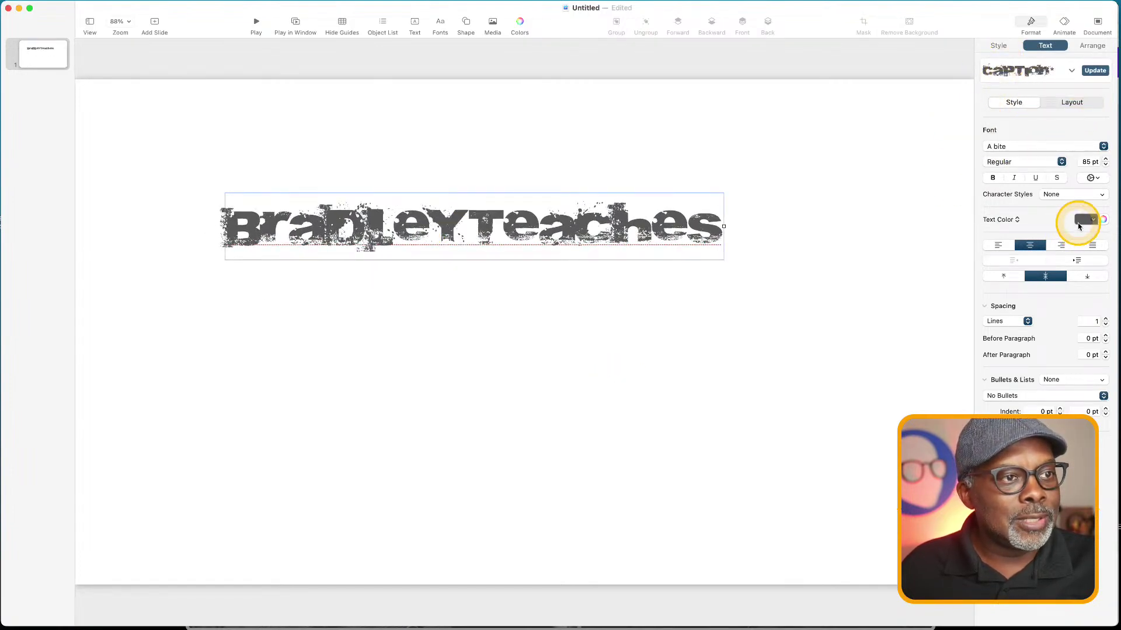
Give the text an Image Fill using the dark portrait photo, set to Scale to Fill, and deselect it
click(1001, 220)
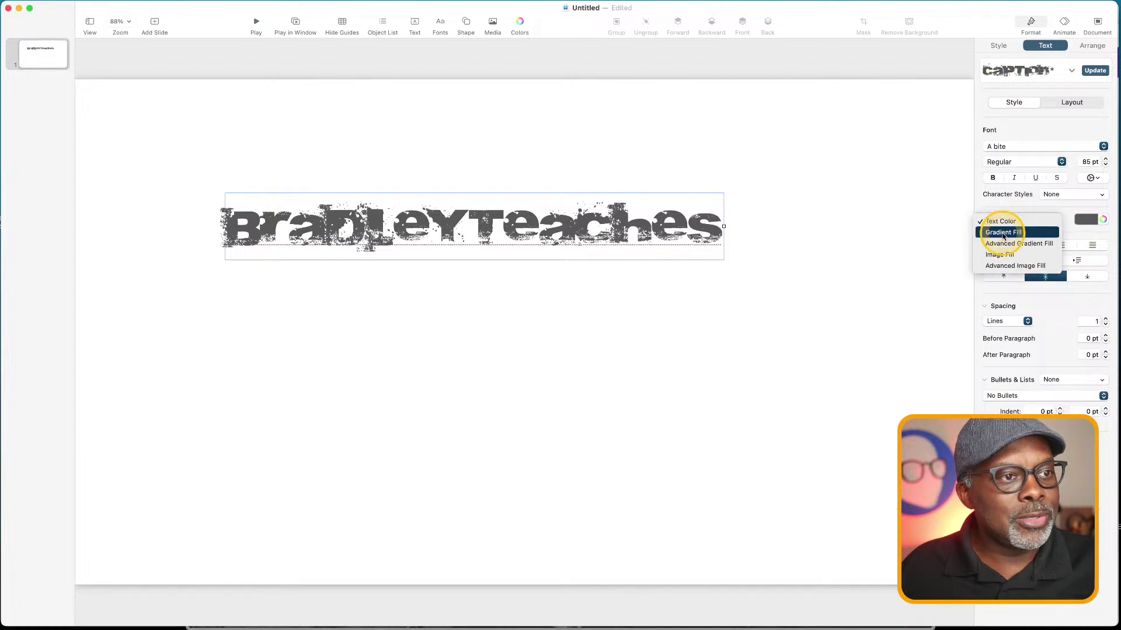
click(999, 255)
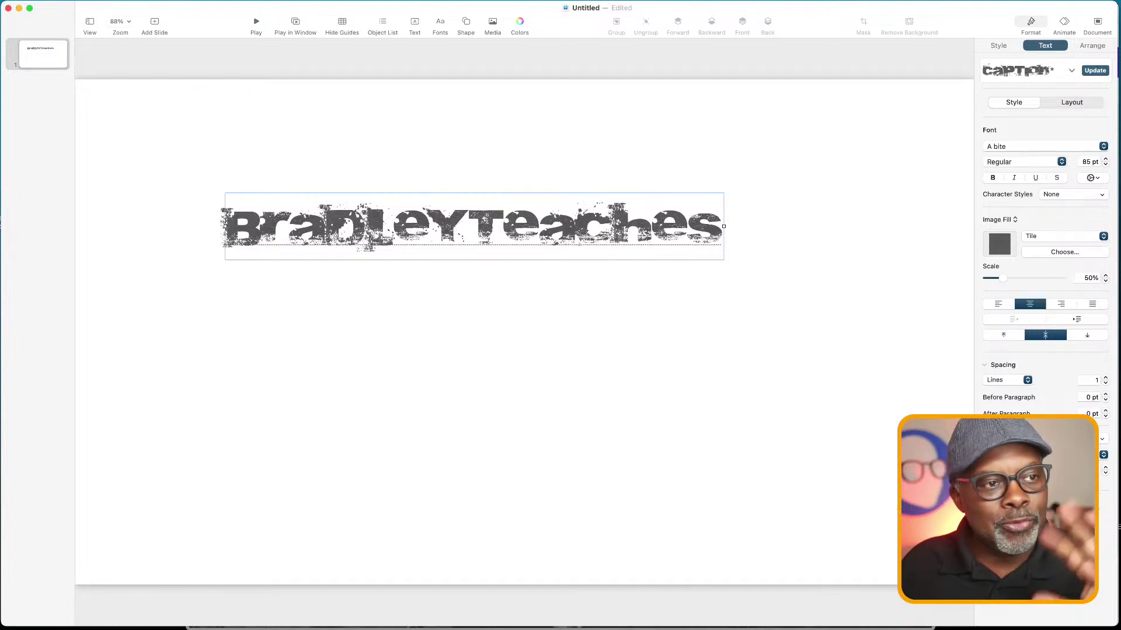
drag(1008, 295, 1003, 243)
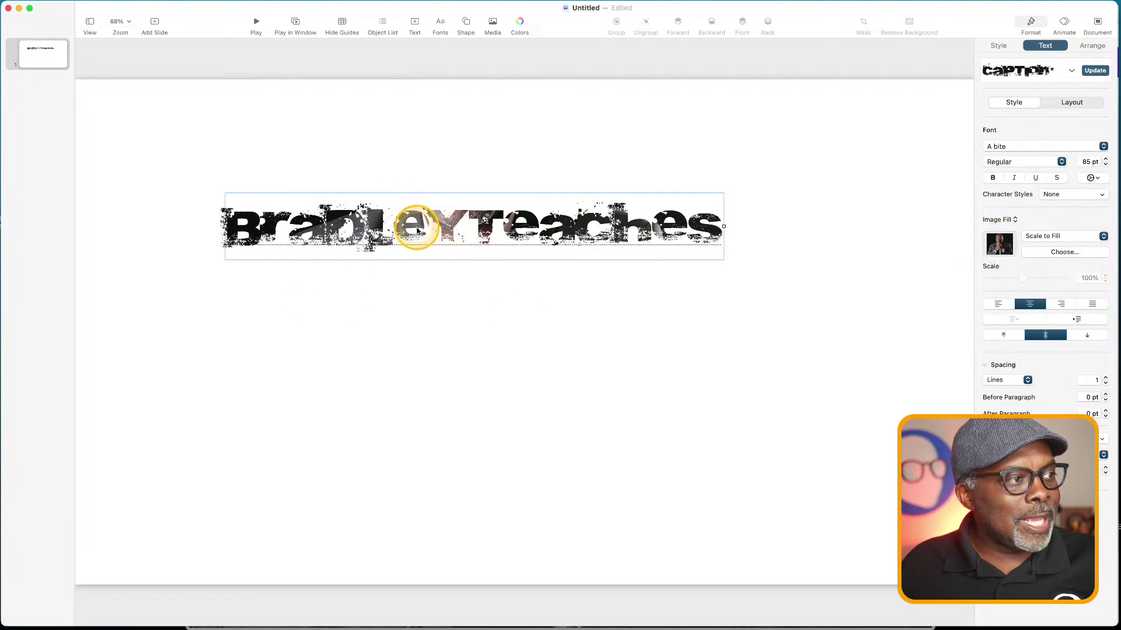
click(470, 357)
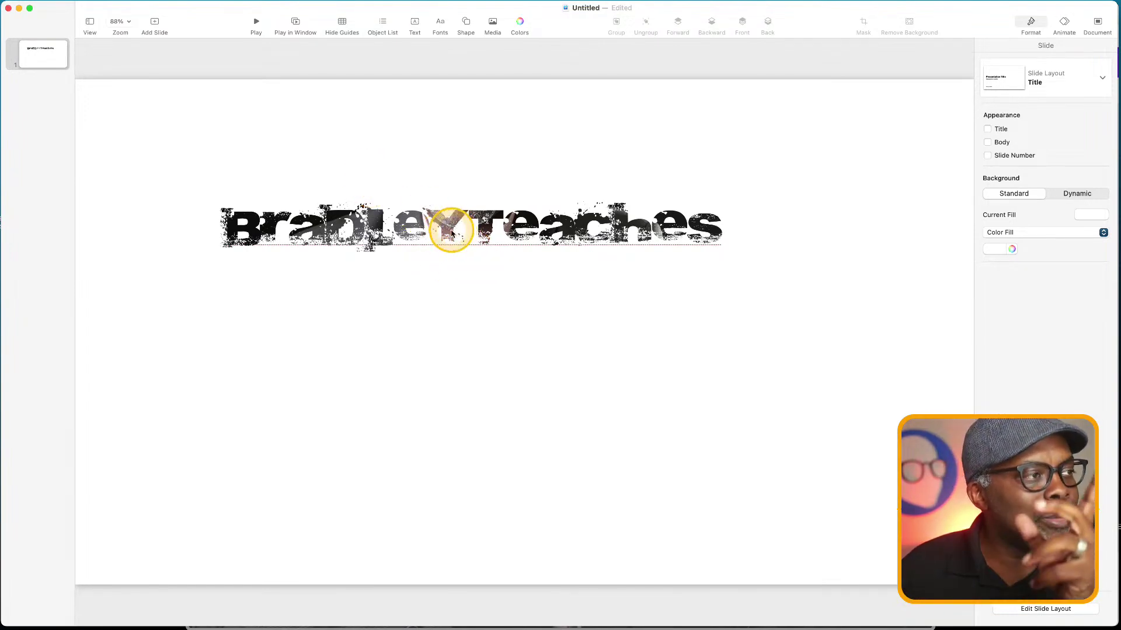
Insert the classic light bulb shape from the Objects category of the shape library
click(466, 23)
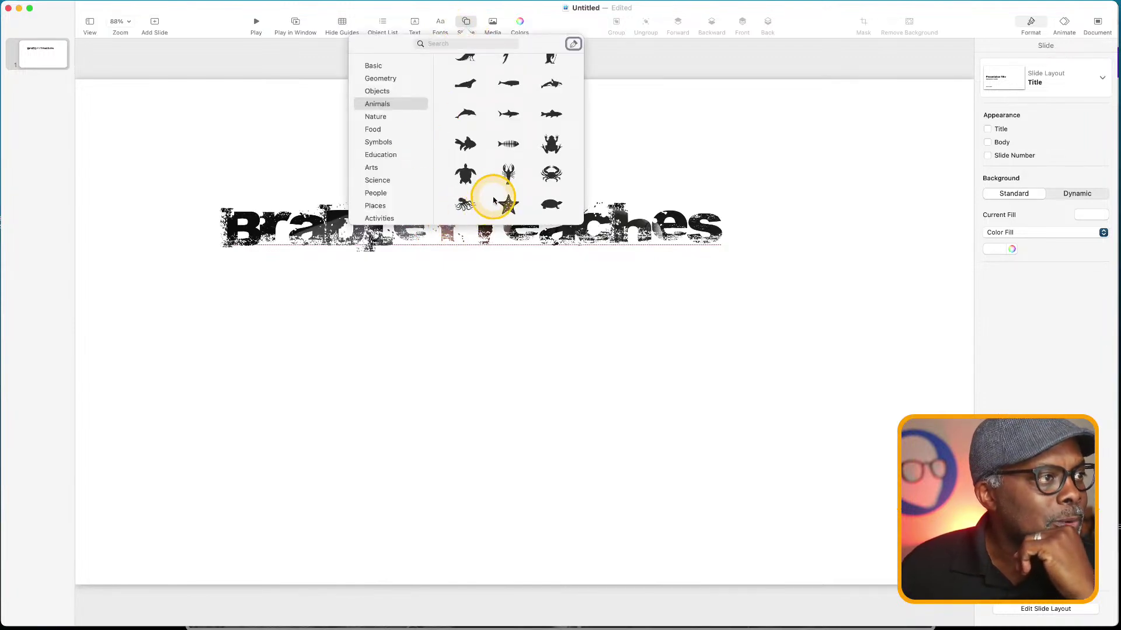
scroll(501, 180, up, 5)
scroll(502, 180, up, 10)
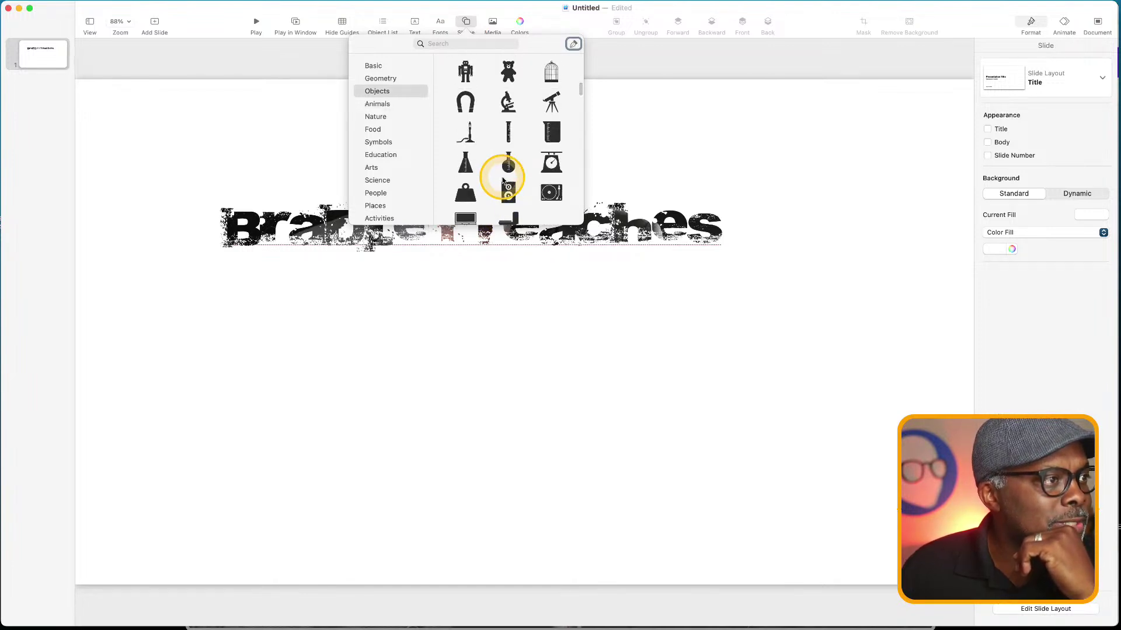
scroll(503, 180, up, 10)
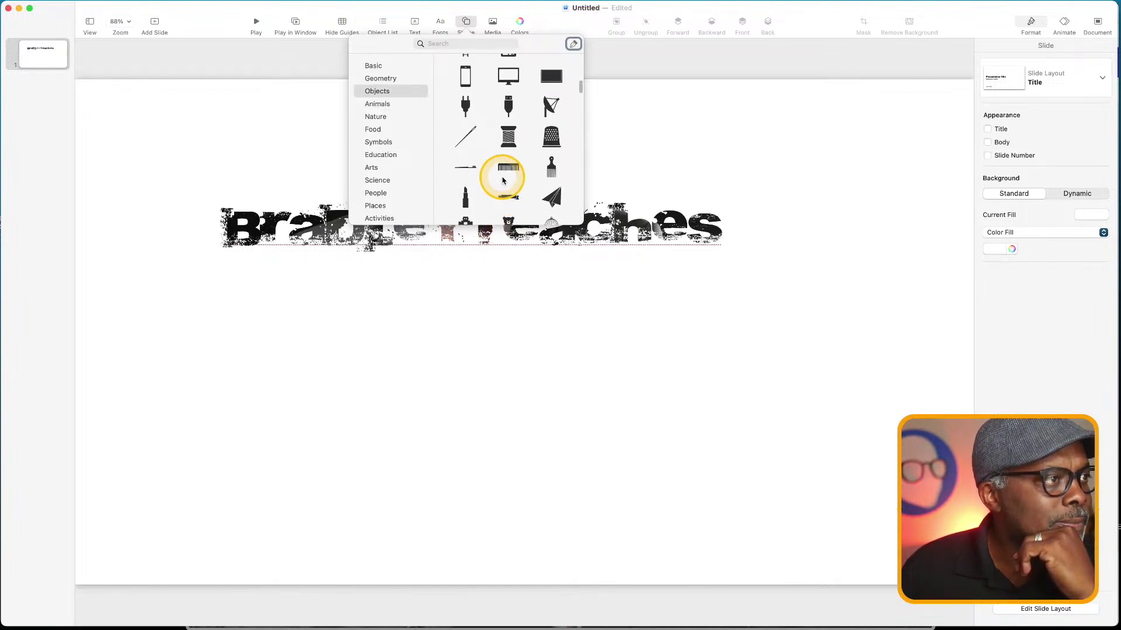
scroll(503, 180, up, 8)
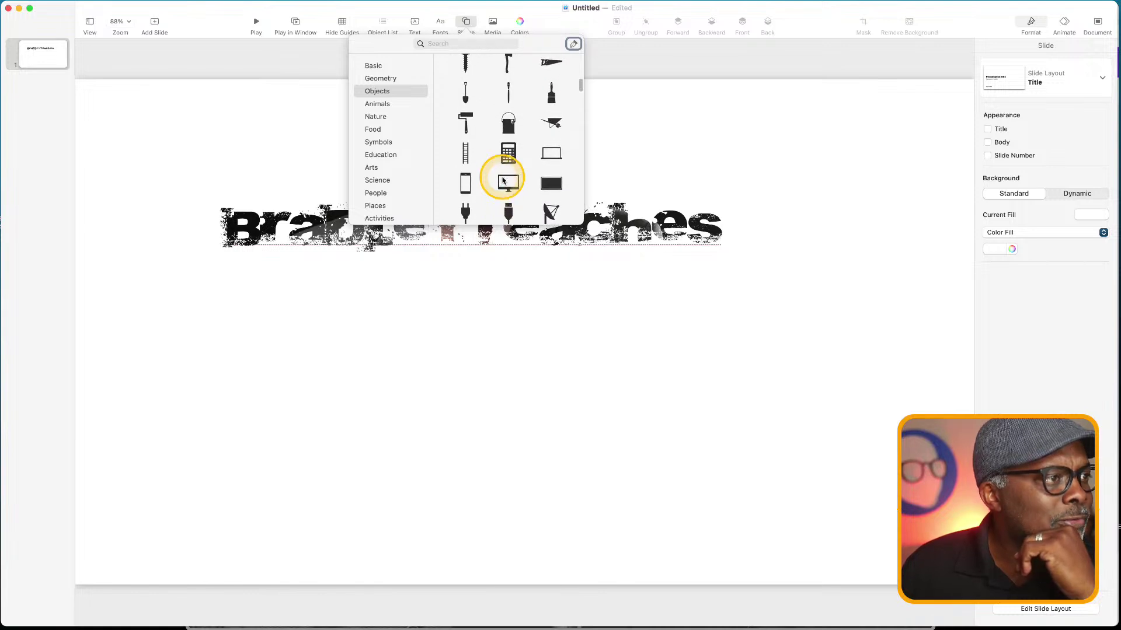
scroll(502, 179, up, 8)
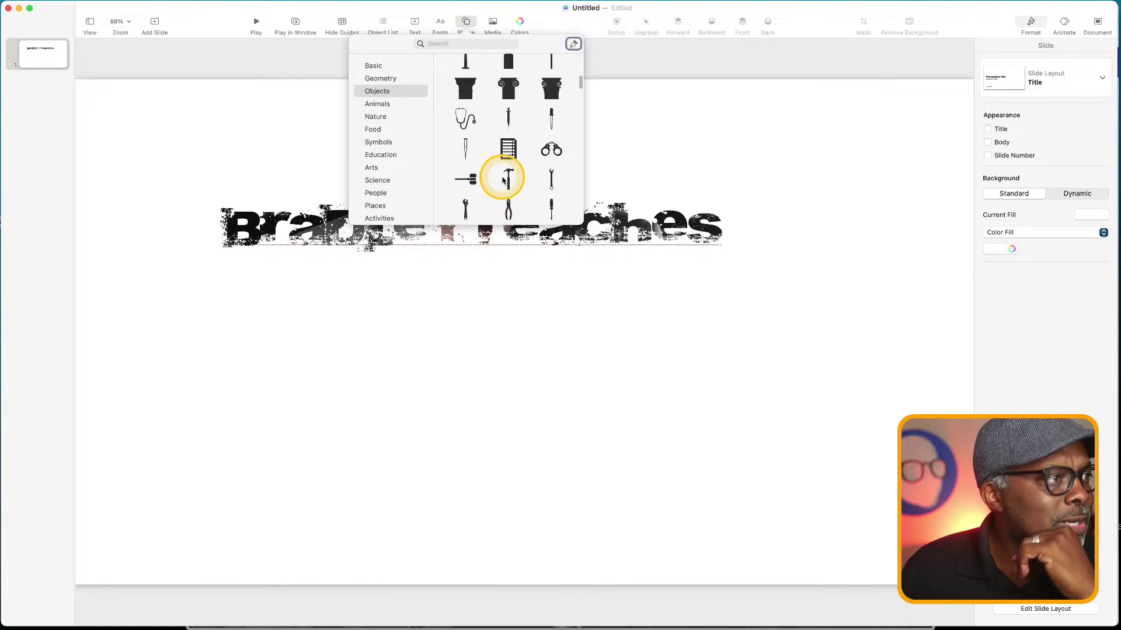
scroll(503, 180, up, 6)
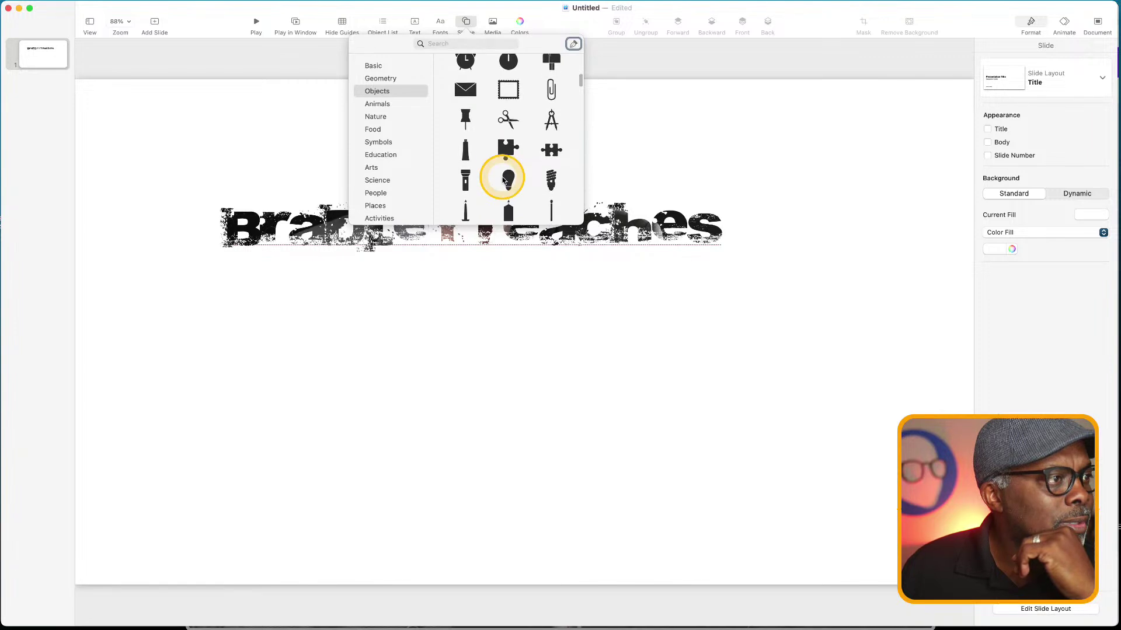
click(508, 186)
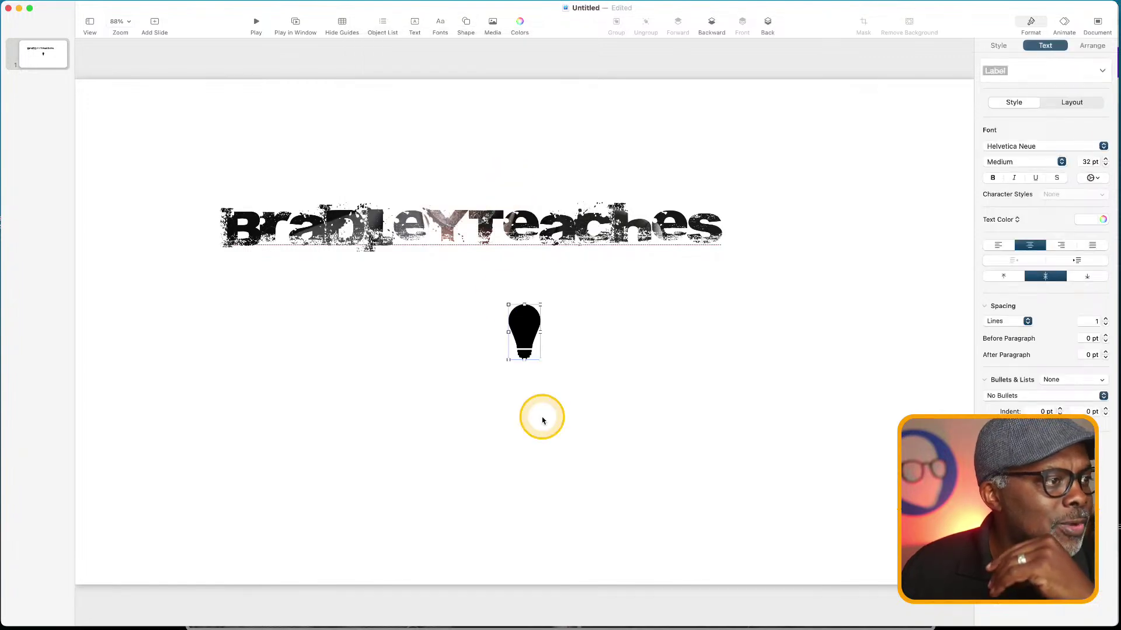
Enlarge the light bulb proportionally and place it below the text so it reaches nearly the slide's lower edge
drag(539, 354, 693, 528)
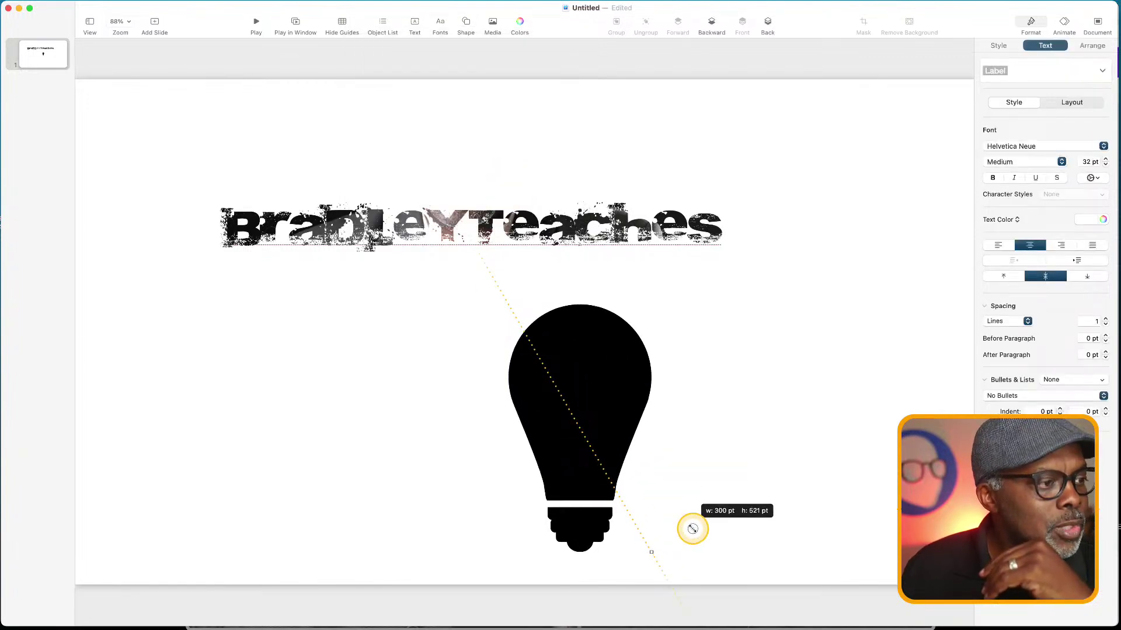
drag(603, 415, 569, 371)
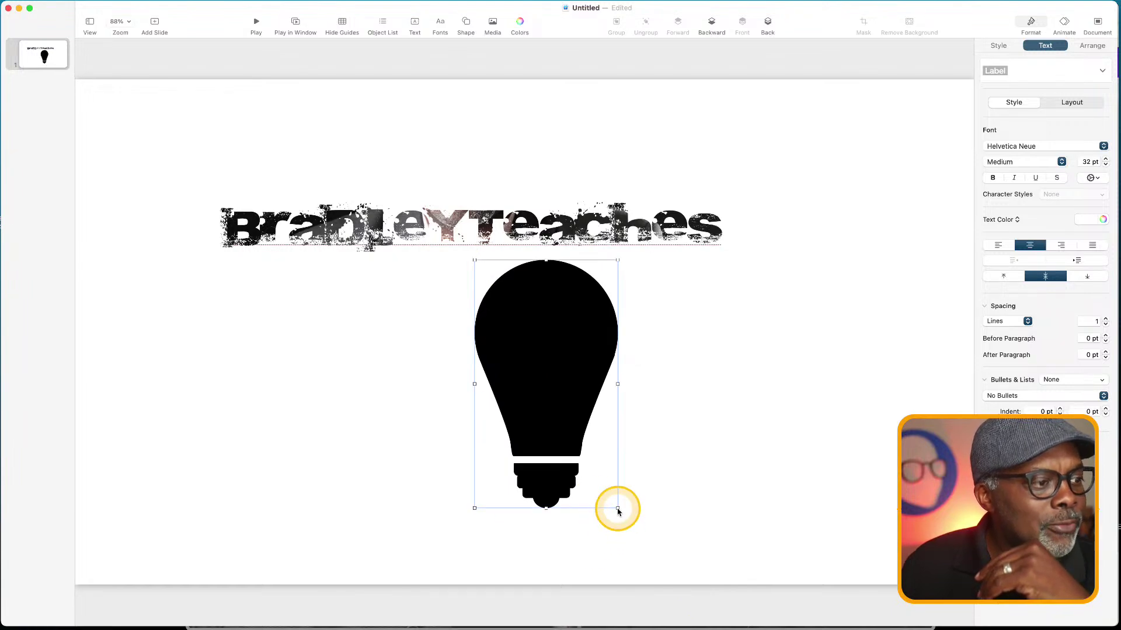
drag(617, 508, 652, 567)
click(749, 465)
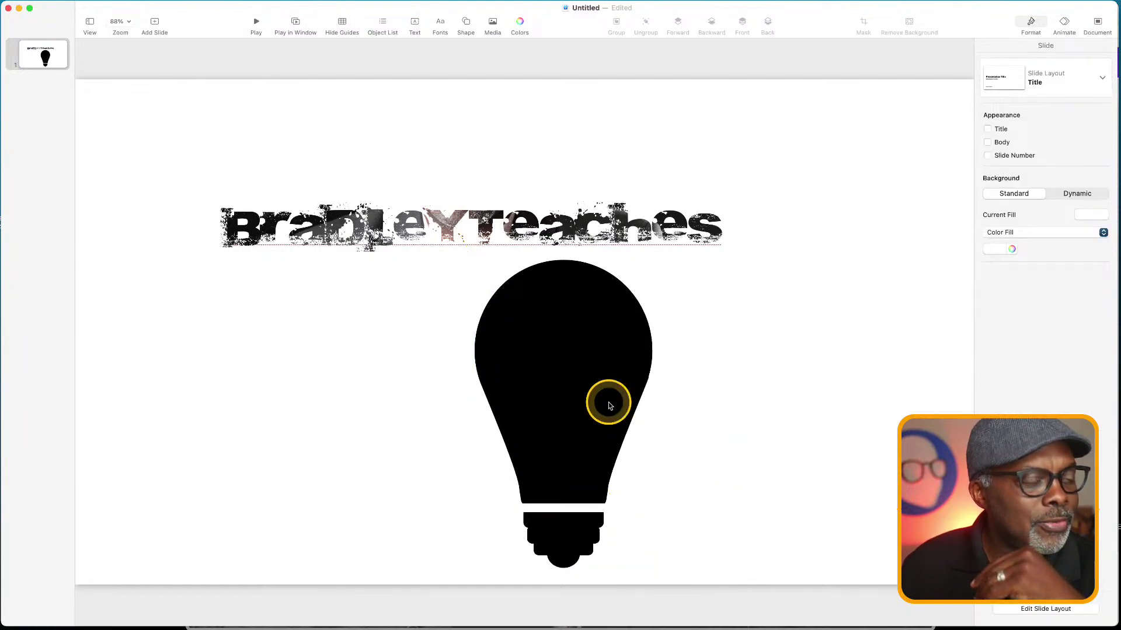
Break the light bulb shape apart into separate pieces and deselect them
click(569, 340)
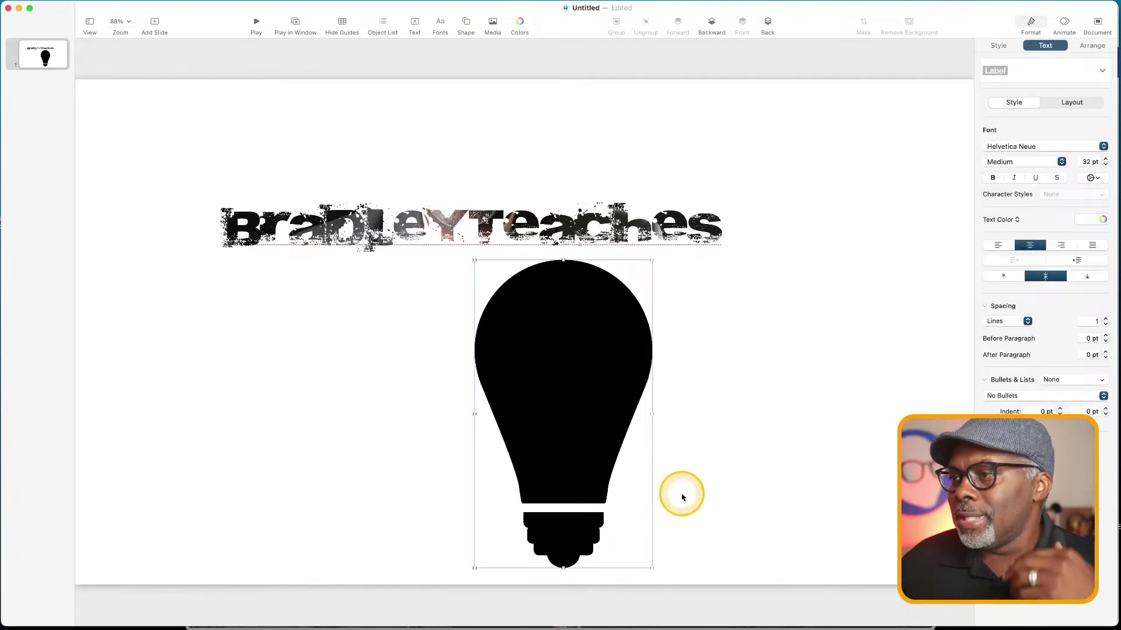
click(727, 479)
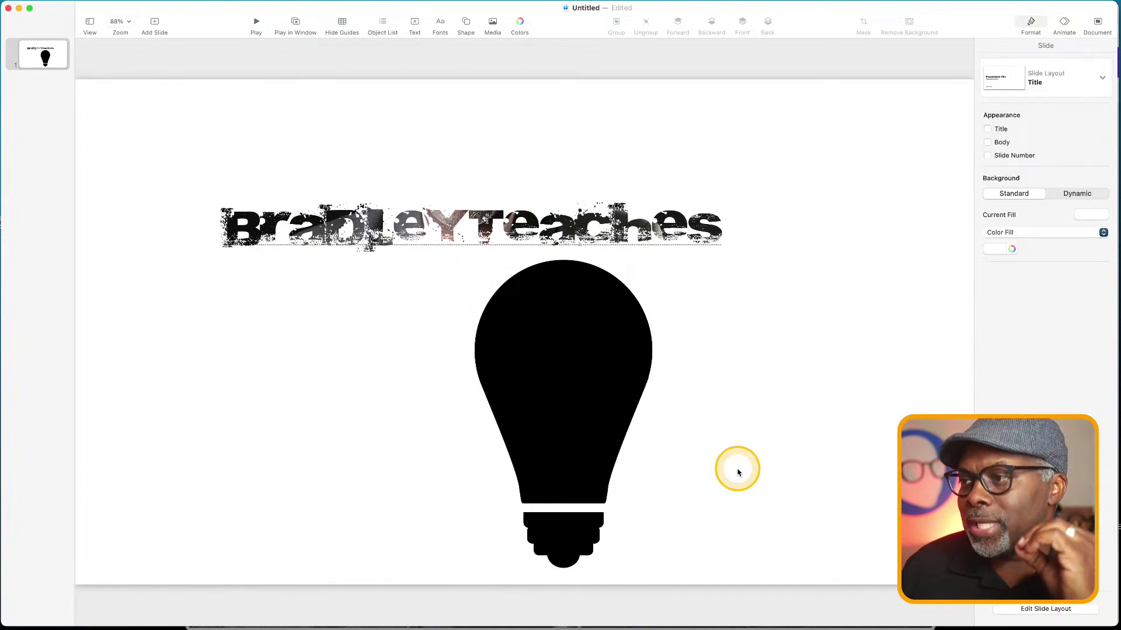
click(581, 417)
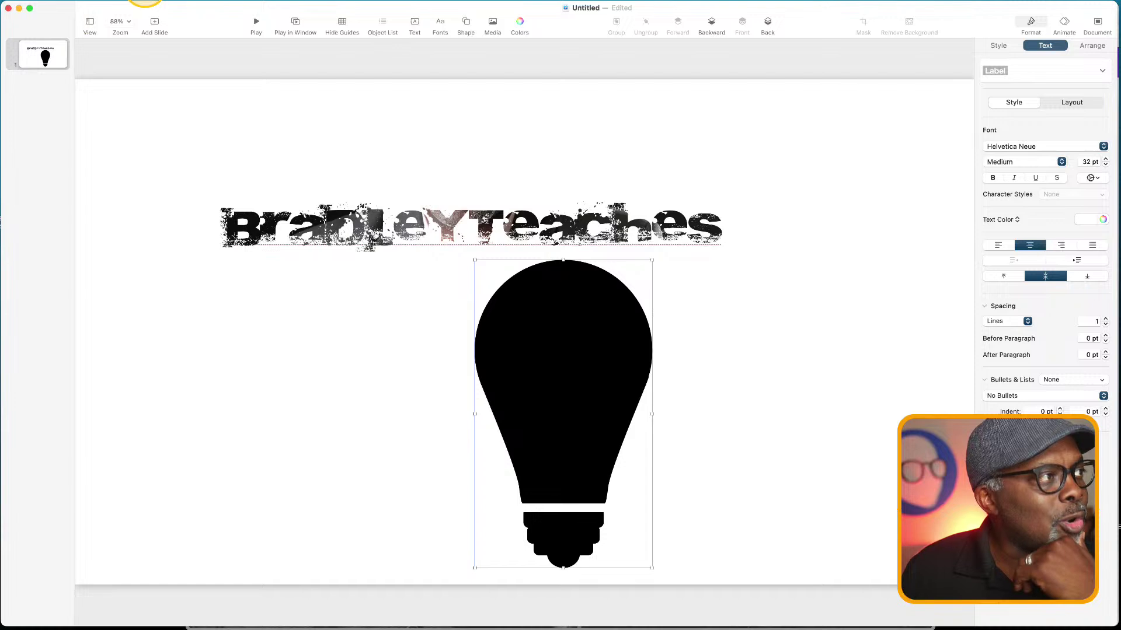
click(144, 0)
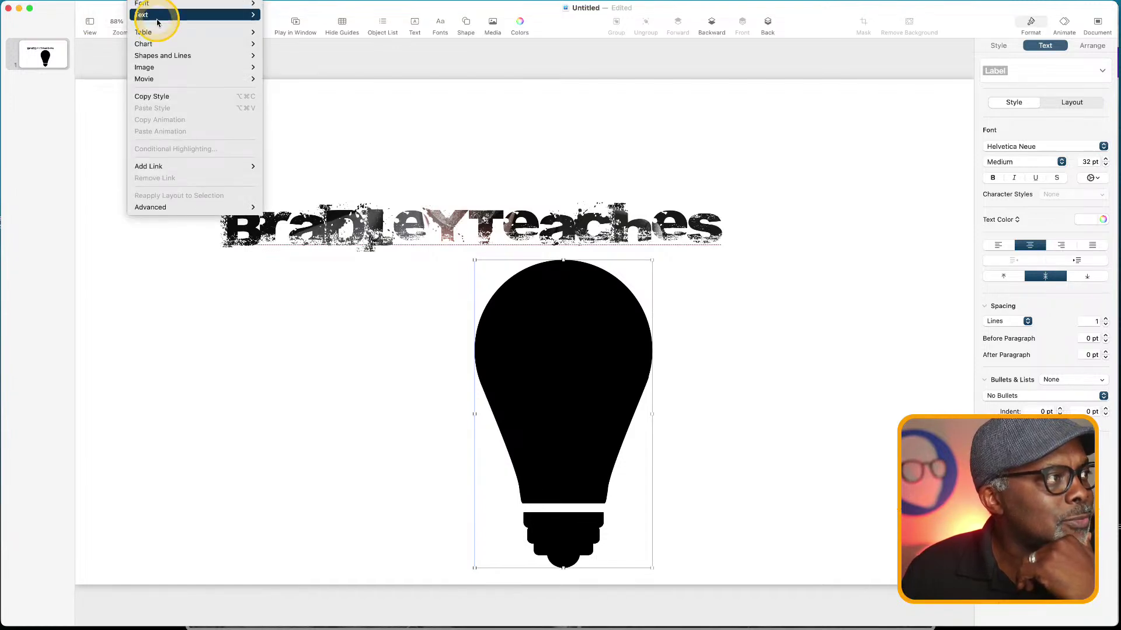
mouse_move(165, 56)
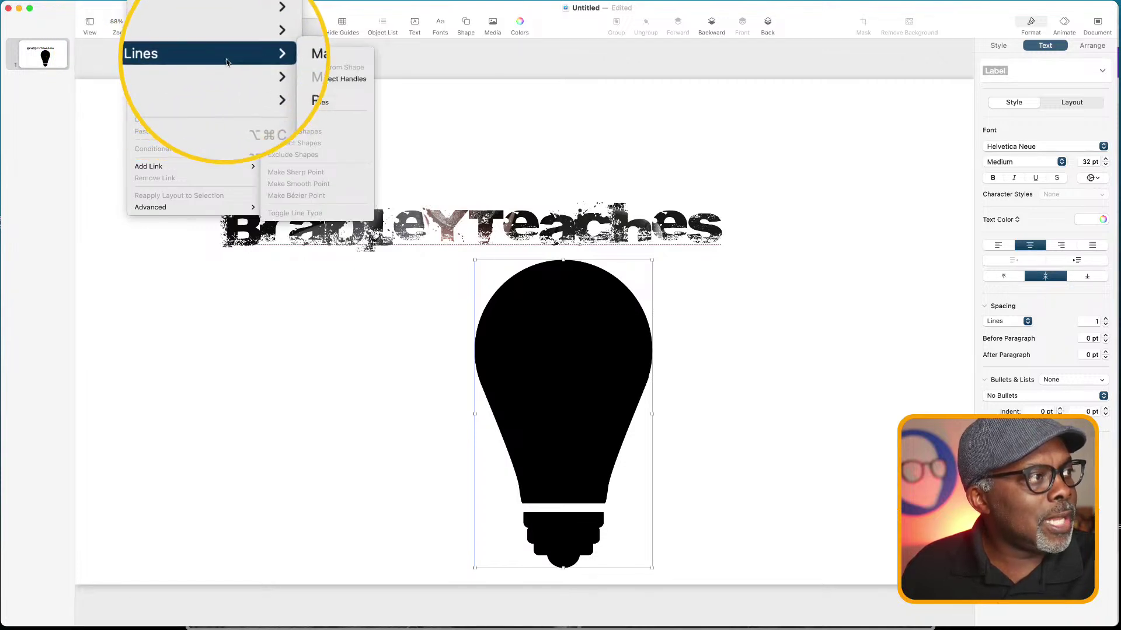
mouse_move(244, 80)
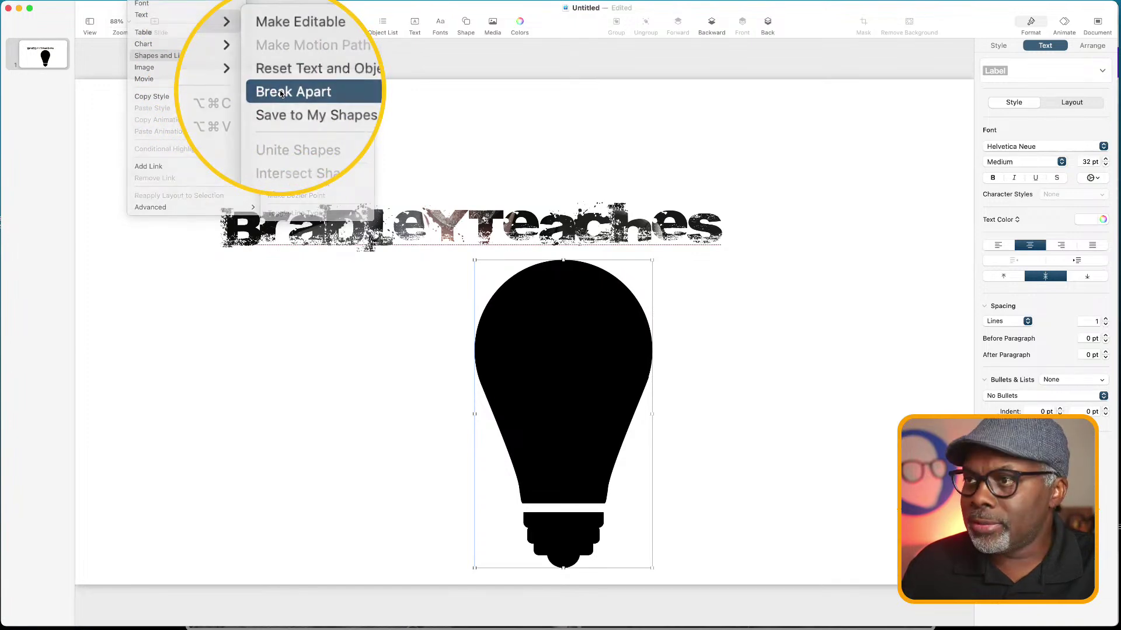
click(280, 92)
click(341, 458)
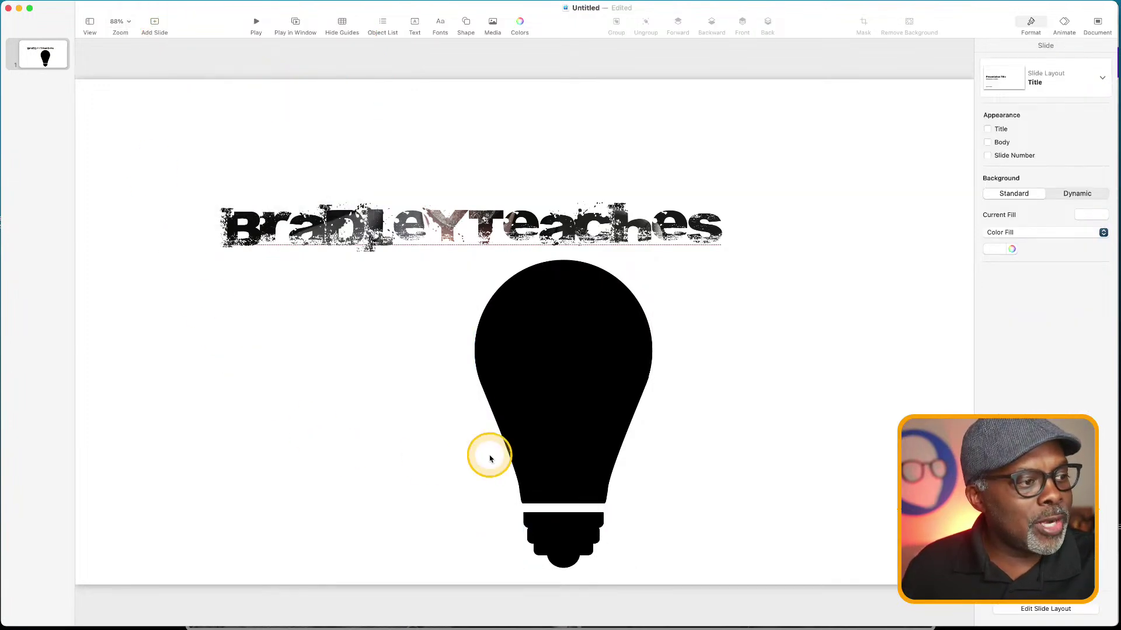
Give the light bulb's large upper piece an Image Fill with the dark portrait photo, set to Scale to Fill
click(570, 393)
click(575, 538)
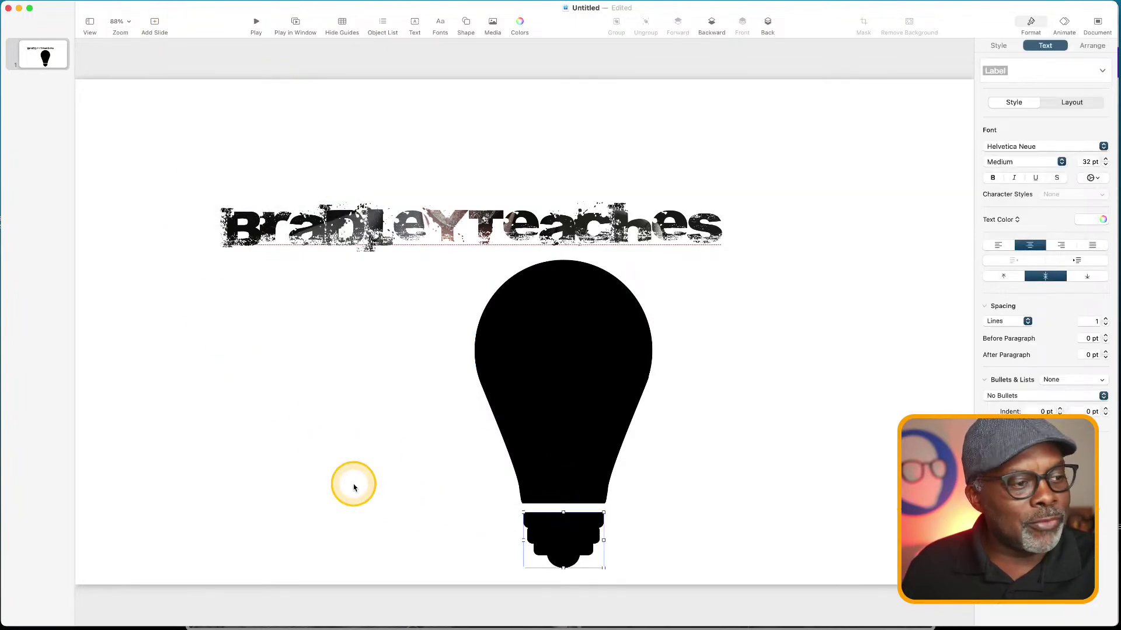
click(574, 387)
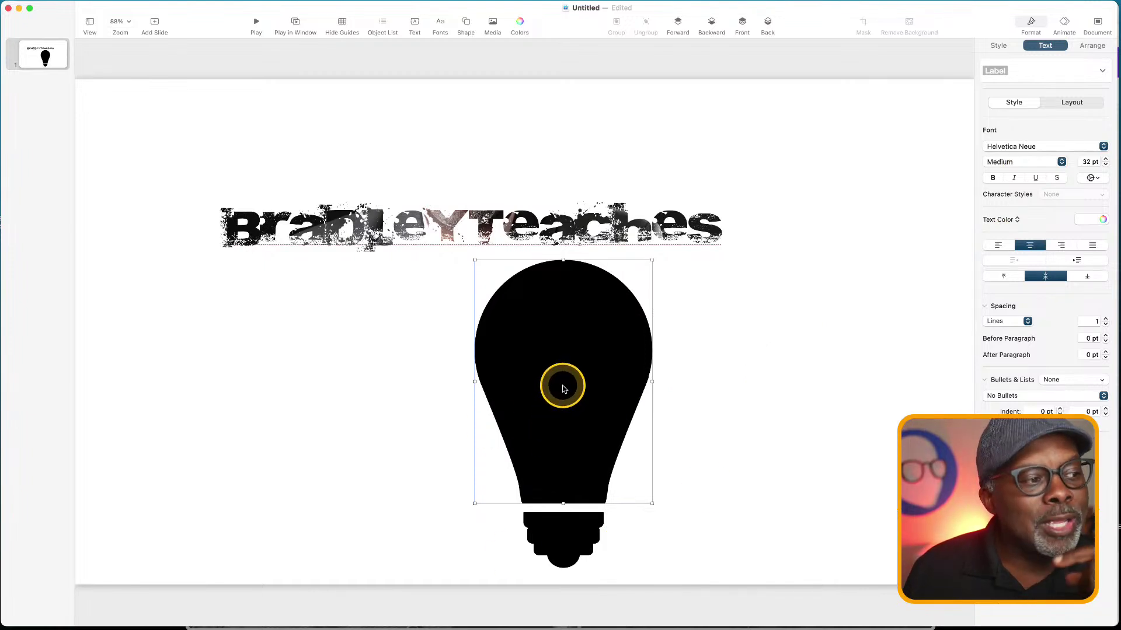
click(735, 369)
click(580, 370)
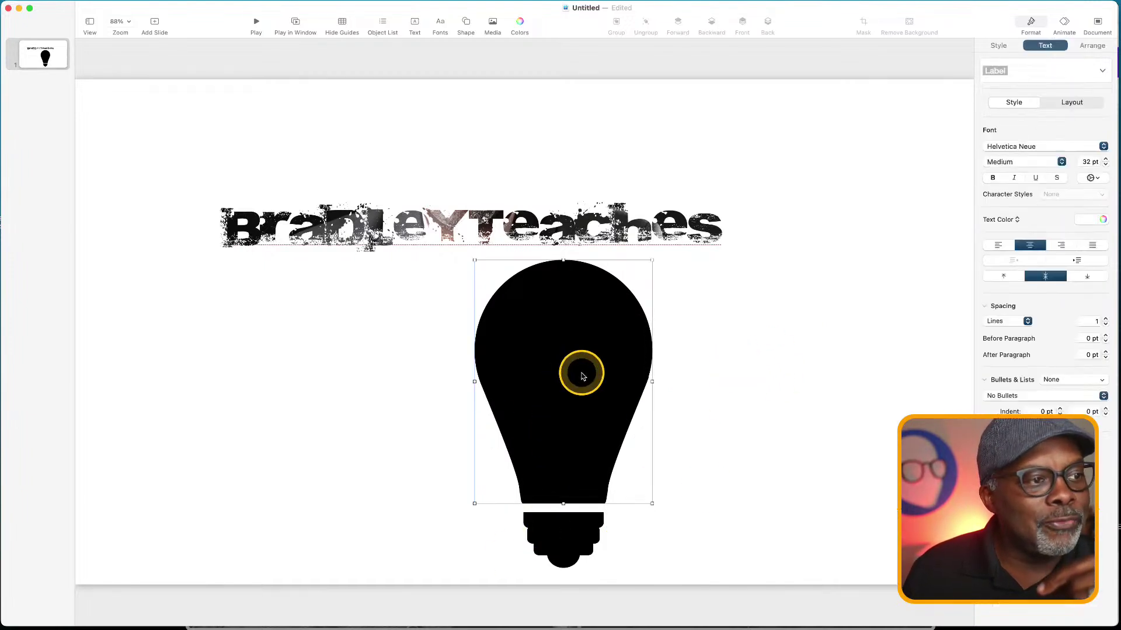
click(997, 46)
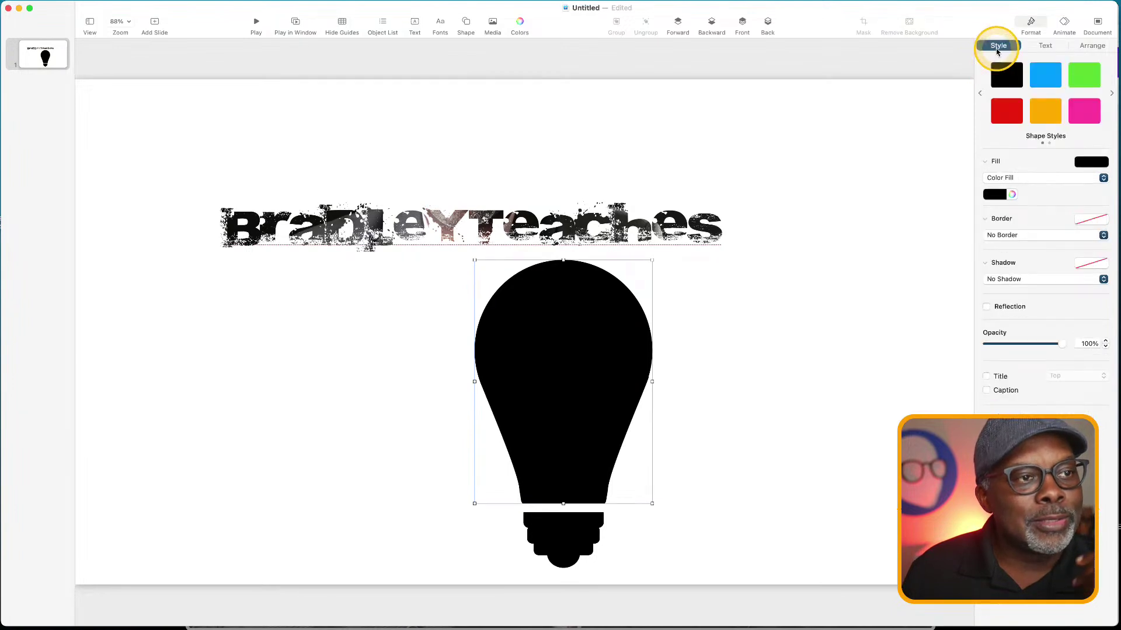
click(995, 179)
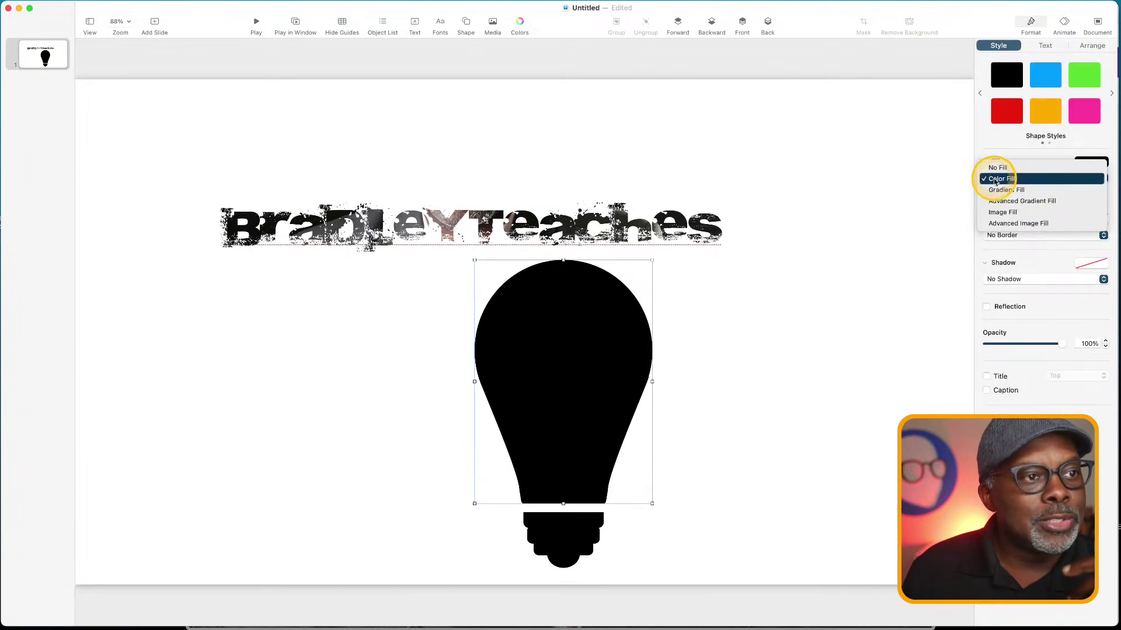
click(984, 213)
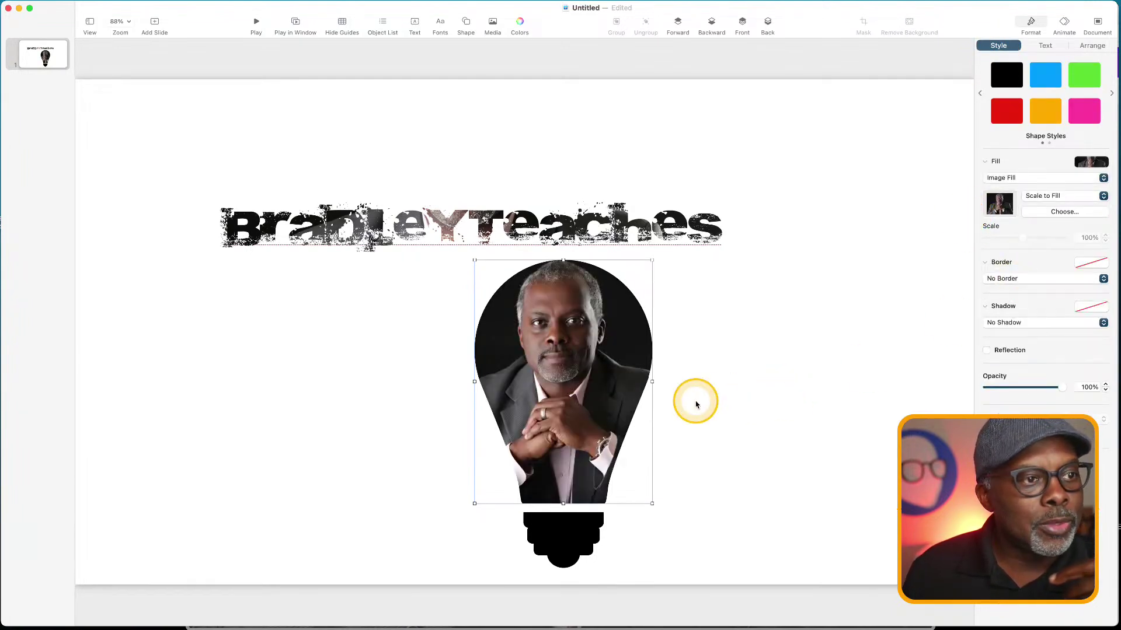
Apply the same portrait Image Fill to the light bulb's base piece and deselect it
click(532, 544)
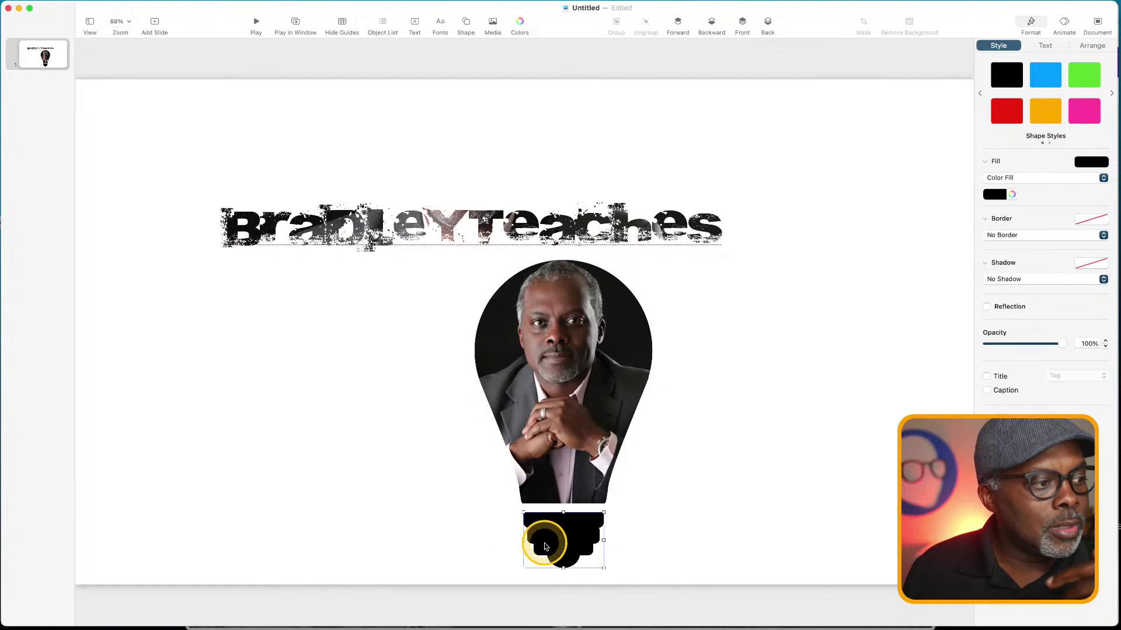
click(995, 178)
key(Return)
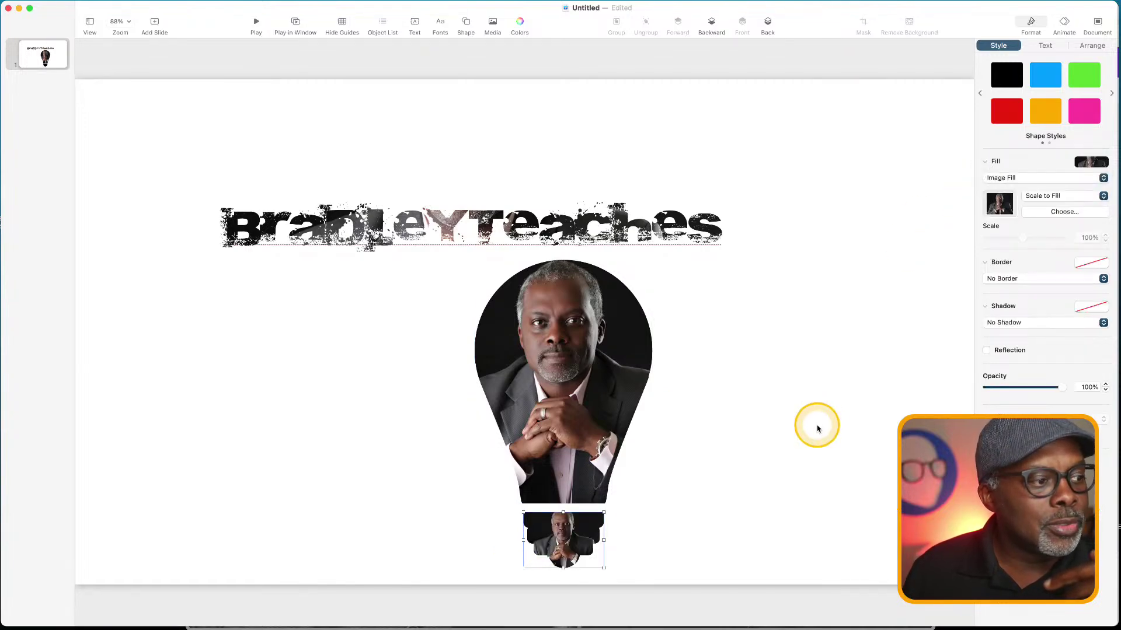
click(815, 426)
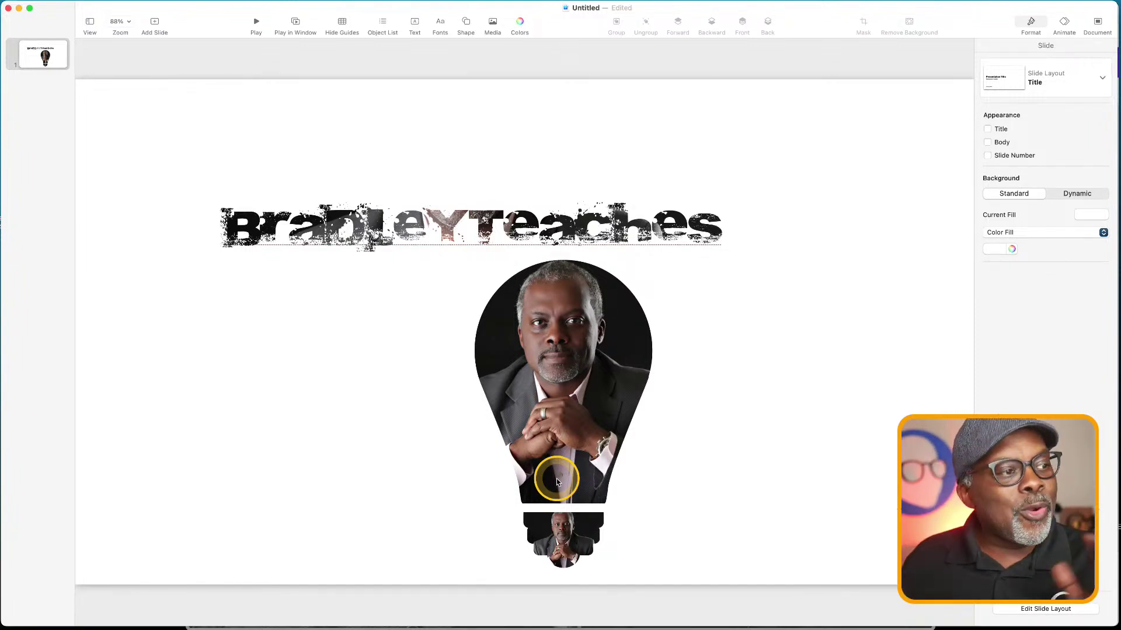
click(466, 23)
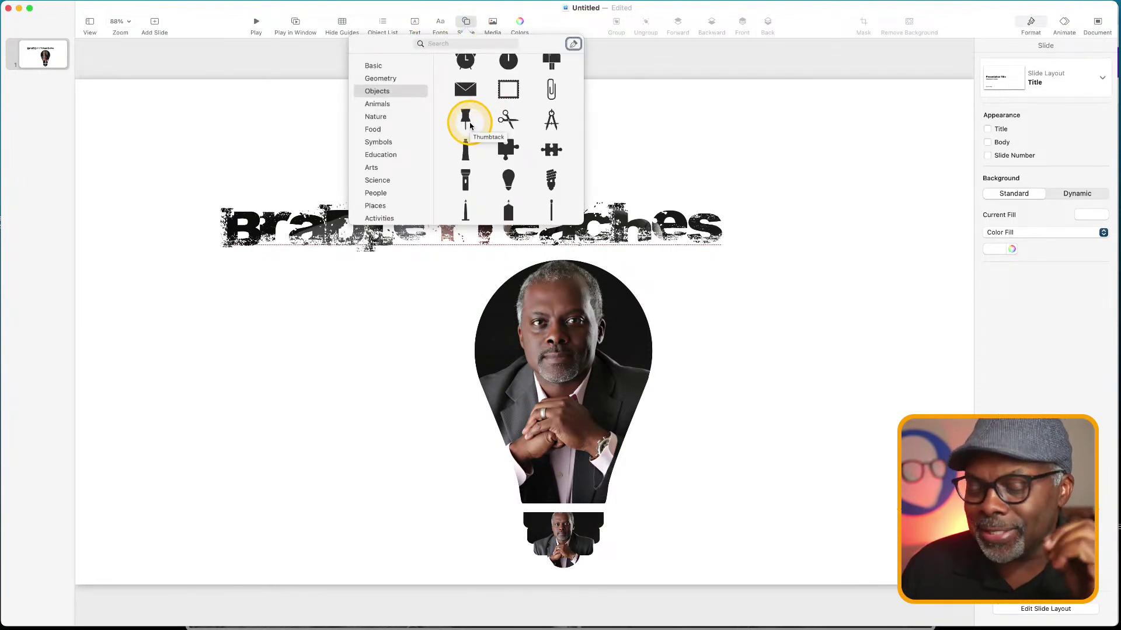
click(270, 315)
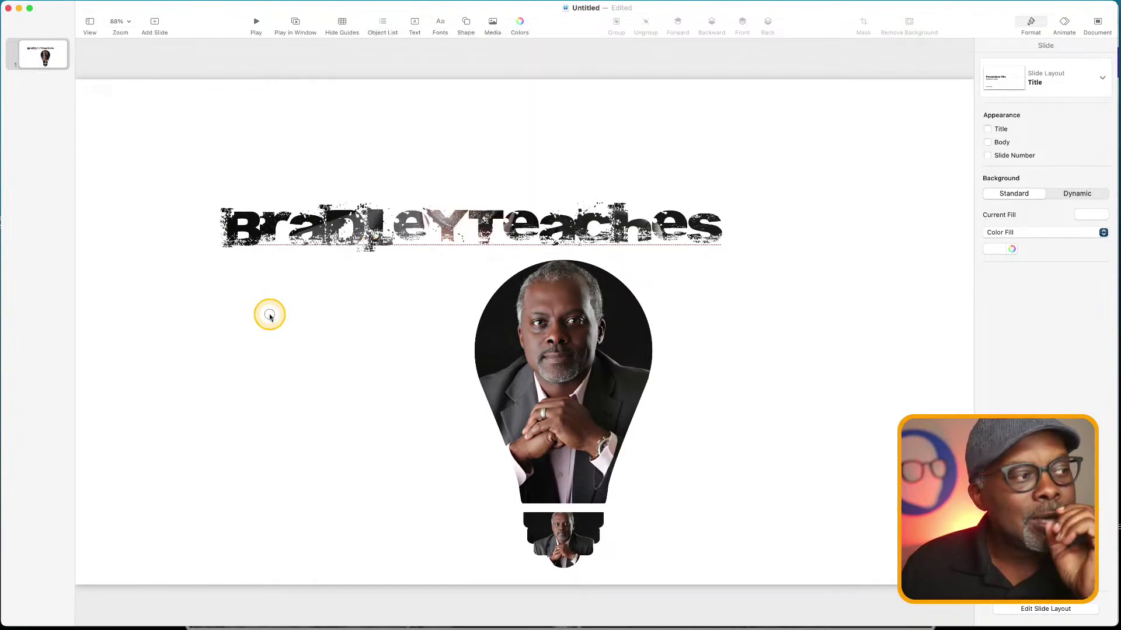
Move the image-filled text higher on the slide to leave more space above the light bulb, and deselect it
drag(446, 242, 462, 204)
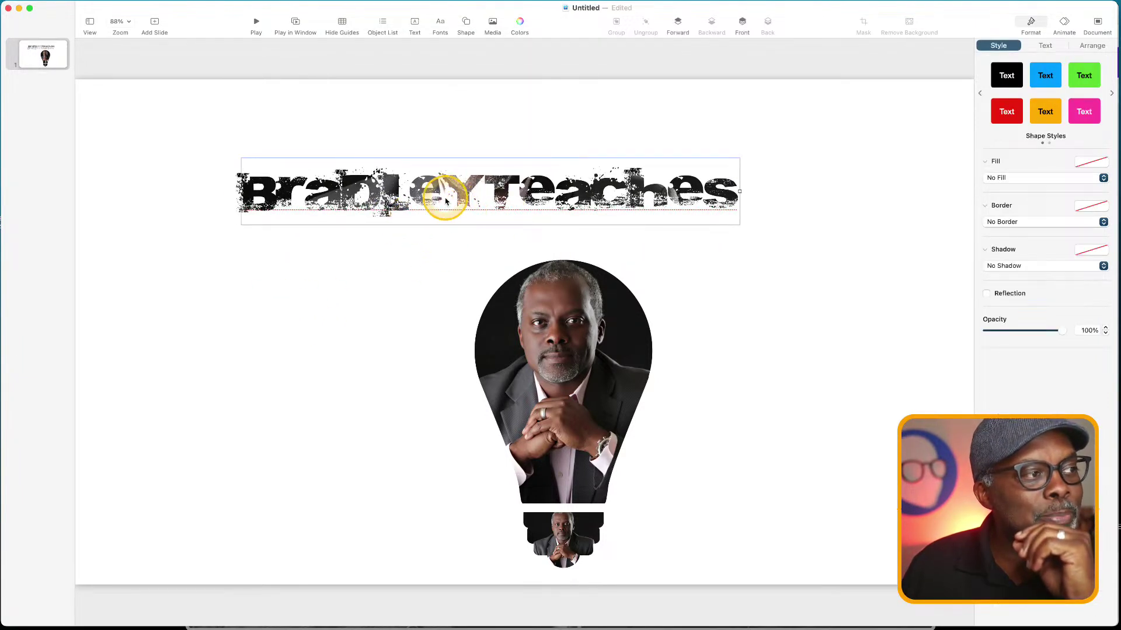
click(387, 372)
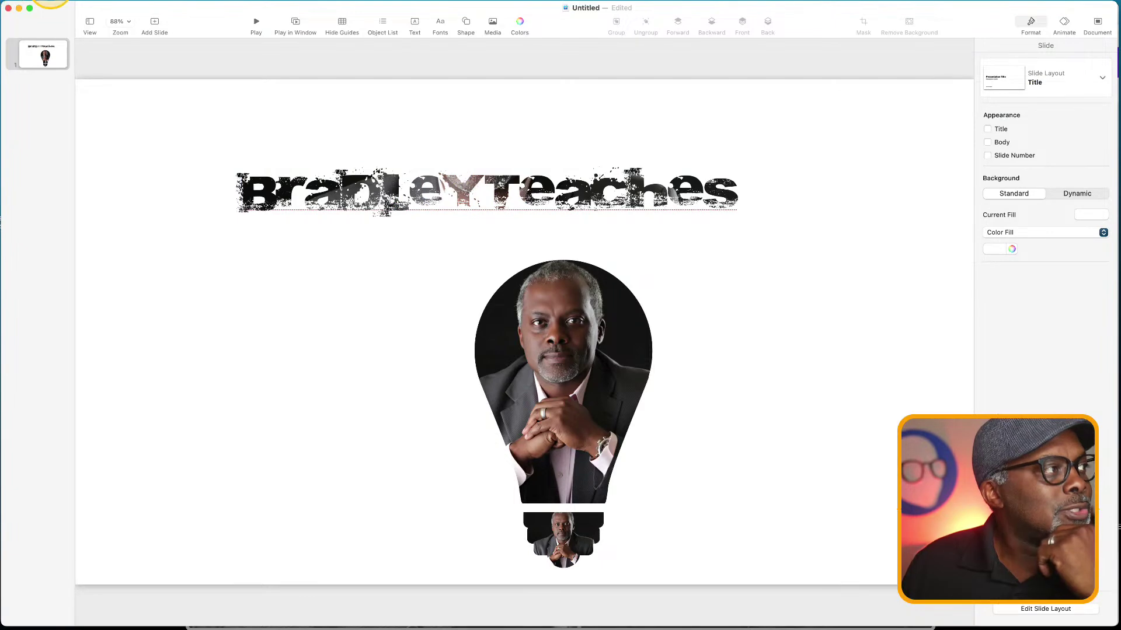
Export the presentation as a PDF with Best image quality, saved to the Desktop as new.pdf
click(35, 1)
mouse_move(56, 185)
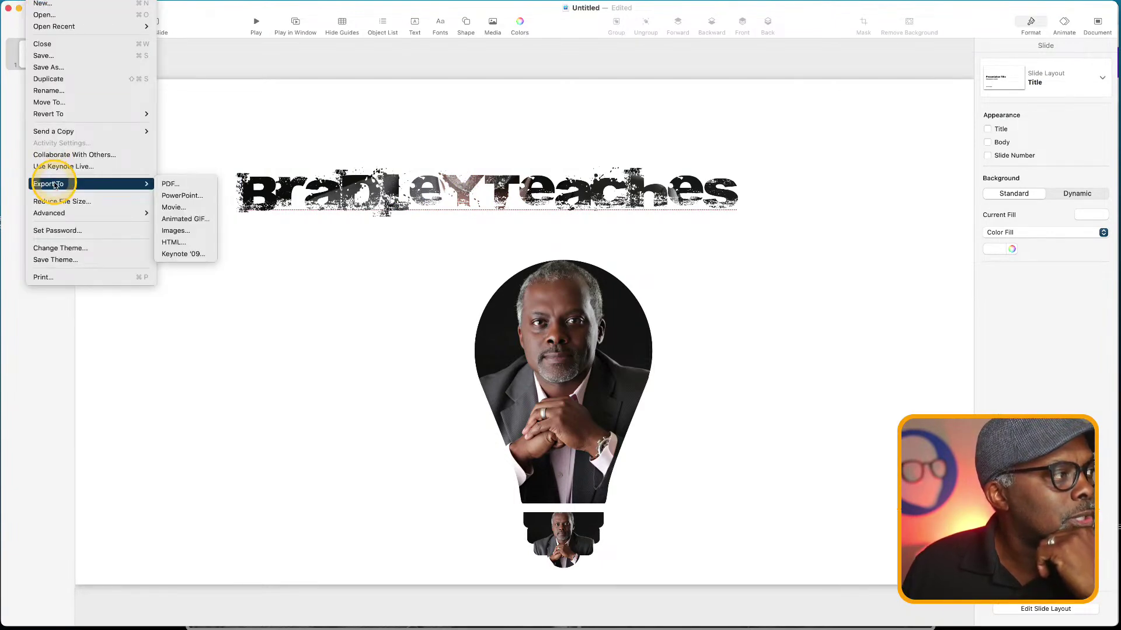
click(165, 185)
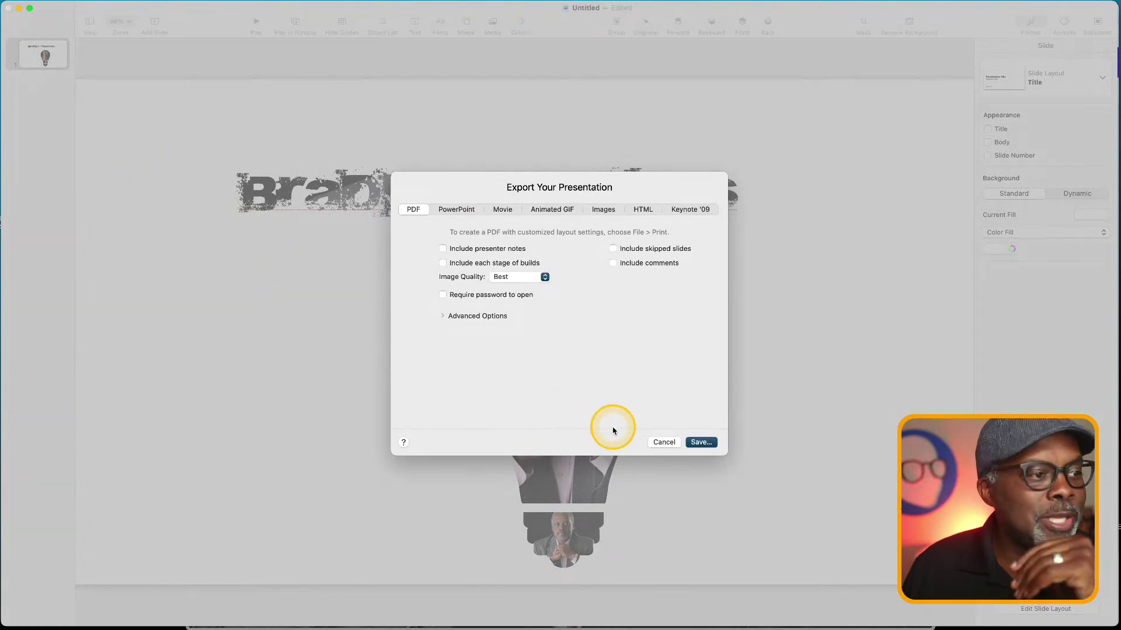
click(700, 442)
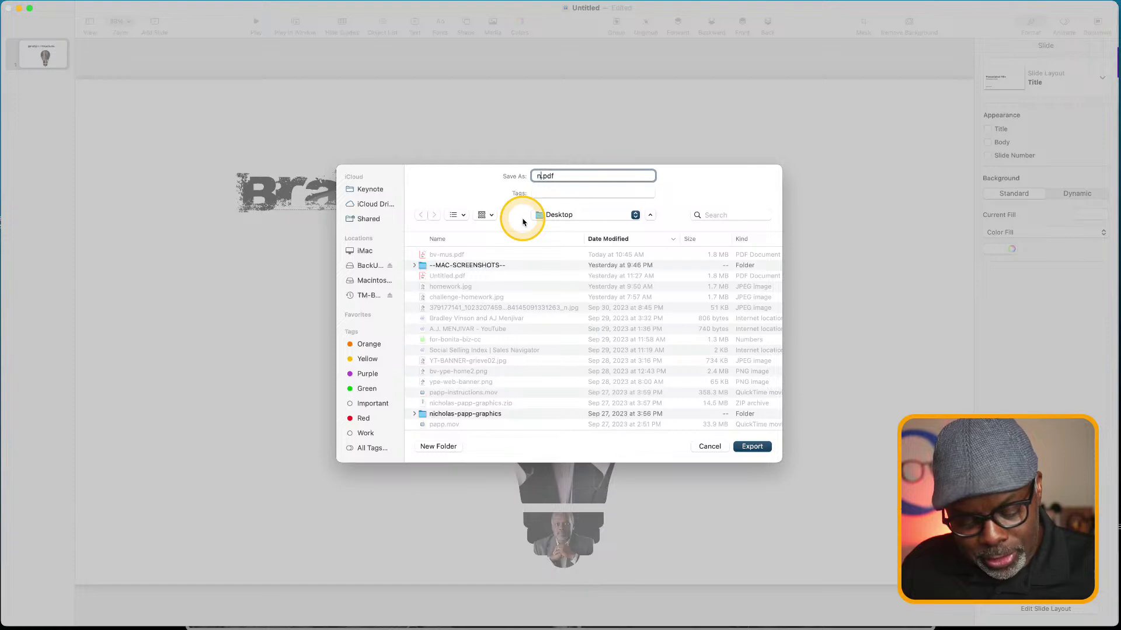
key(Return)
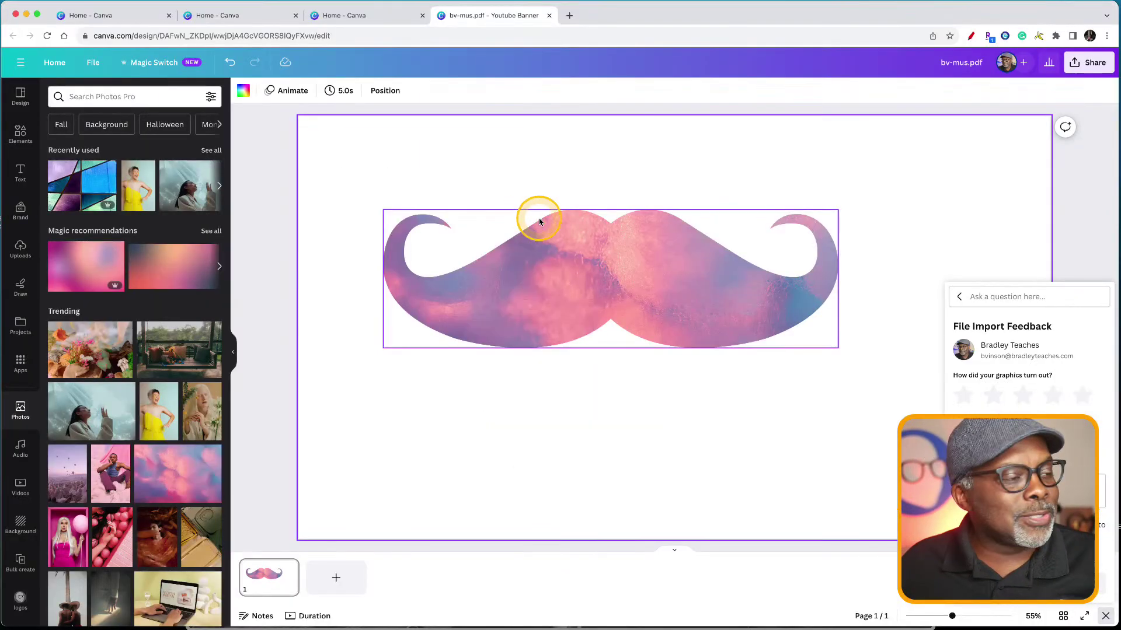
Switch to Canva, return to its home page and import new.pdf from the Desktop as a new design
click(517, 165)
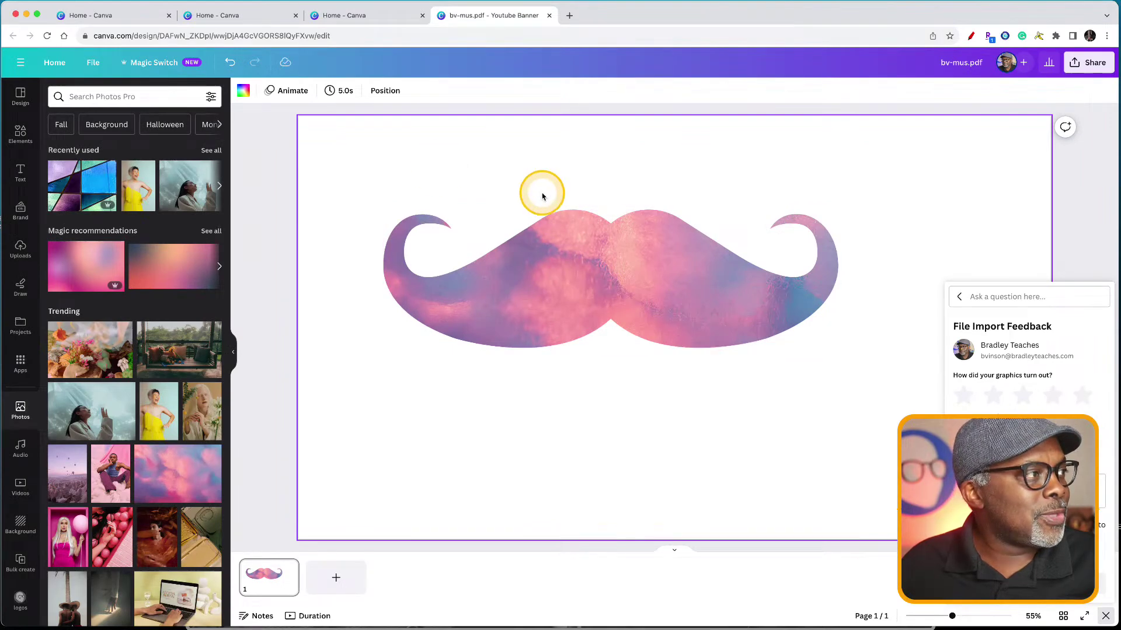
click(53, 65)
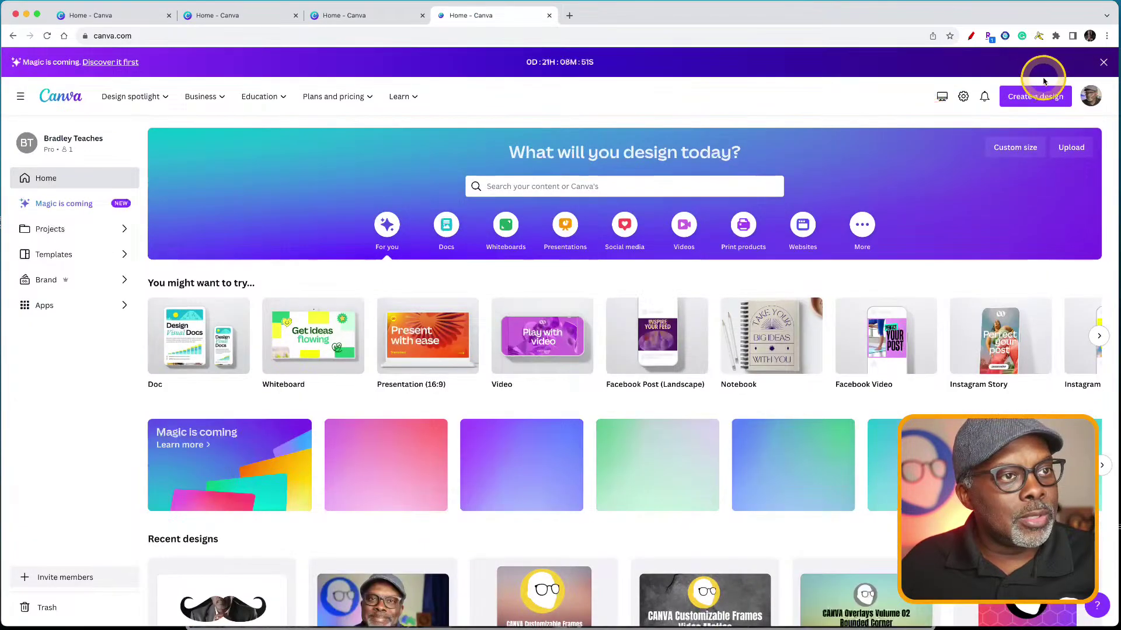
click(1032, 98)
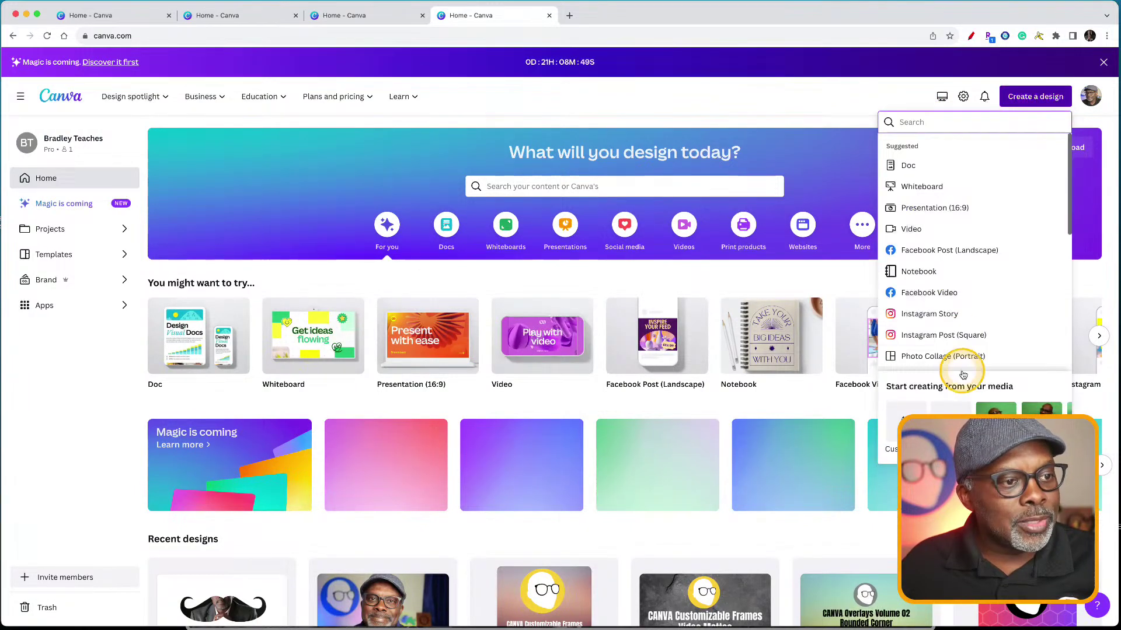
click(948, 412)
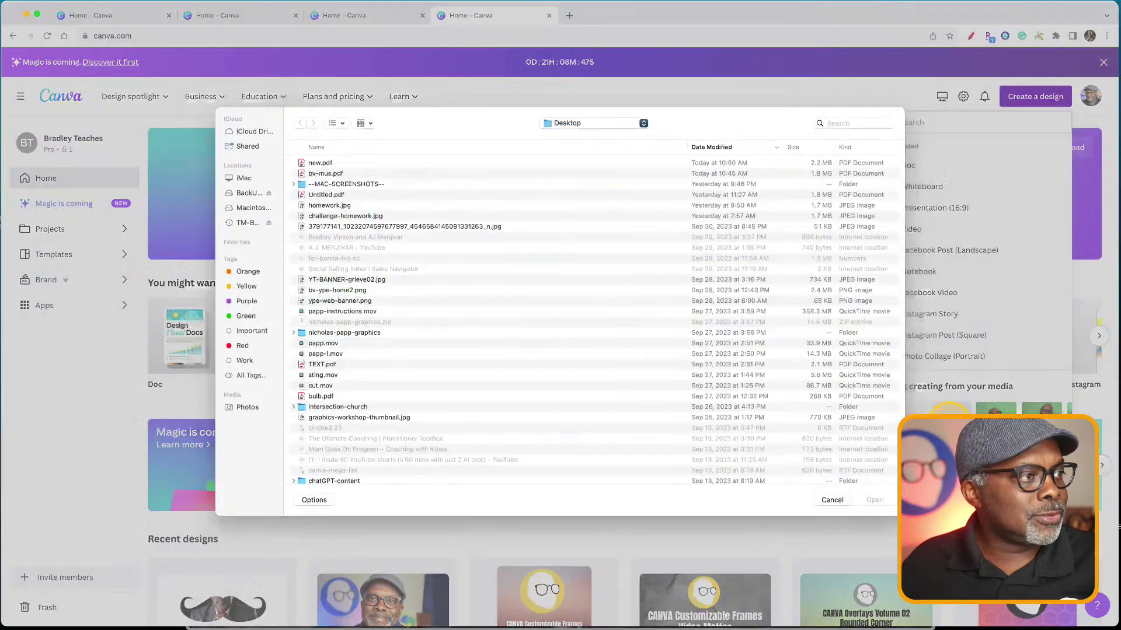
click(313, 166)
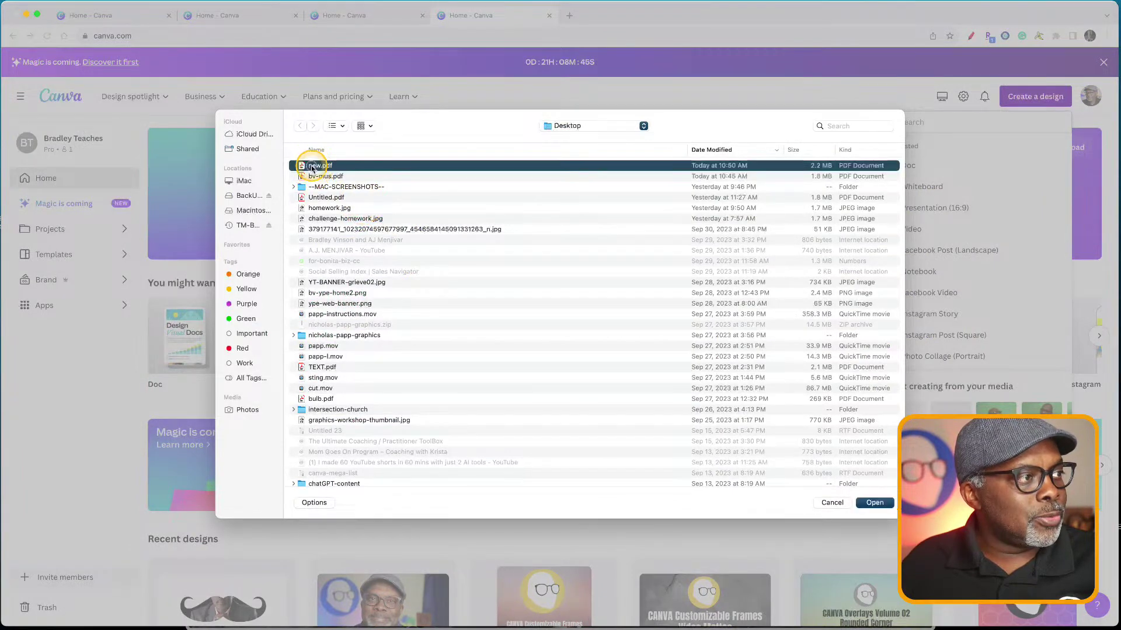
double_click(313, 167)
Open the imported new.pdf design from the recent designs
scroll(745, 320, down, 3)
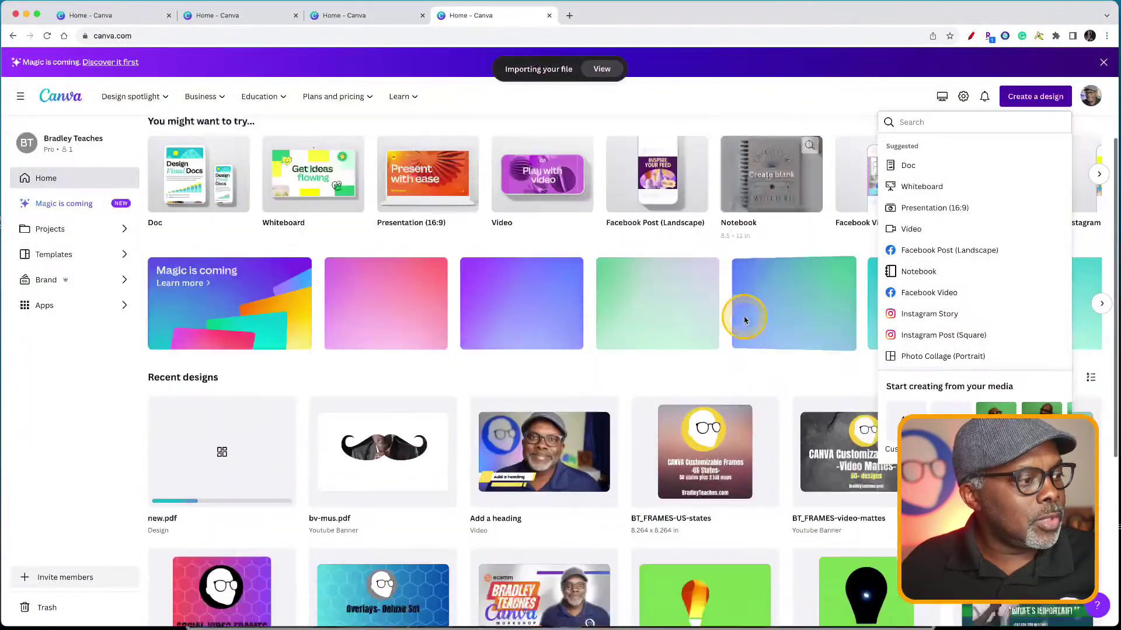
scroll(745, 319, down, 3)
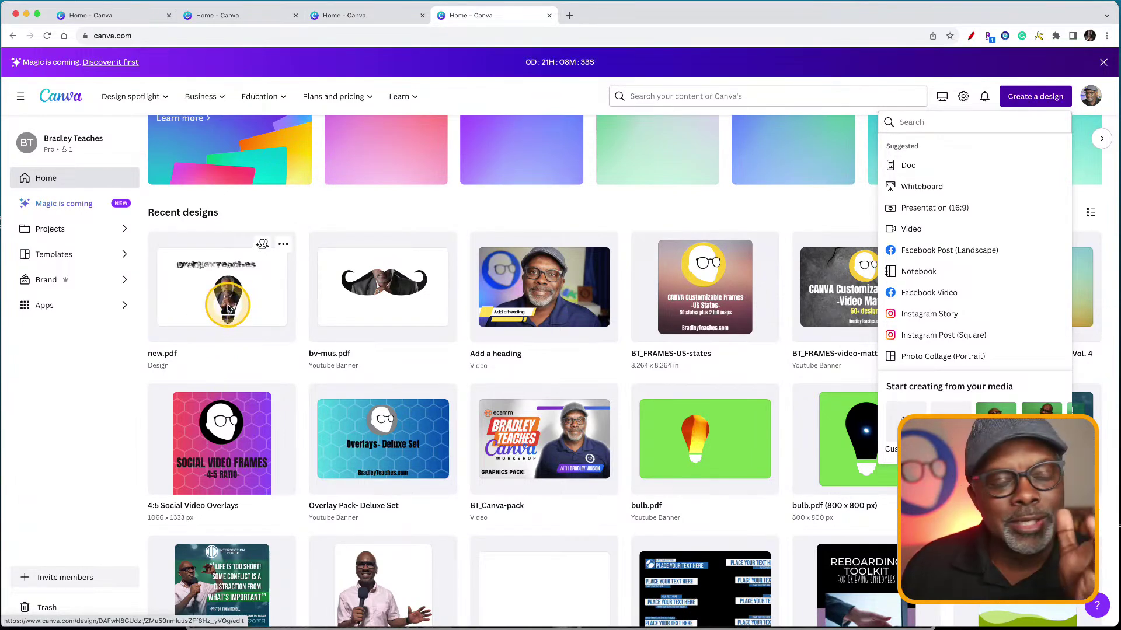
click(228, 309)
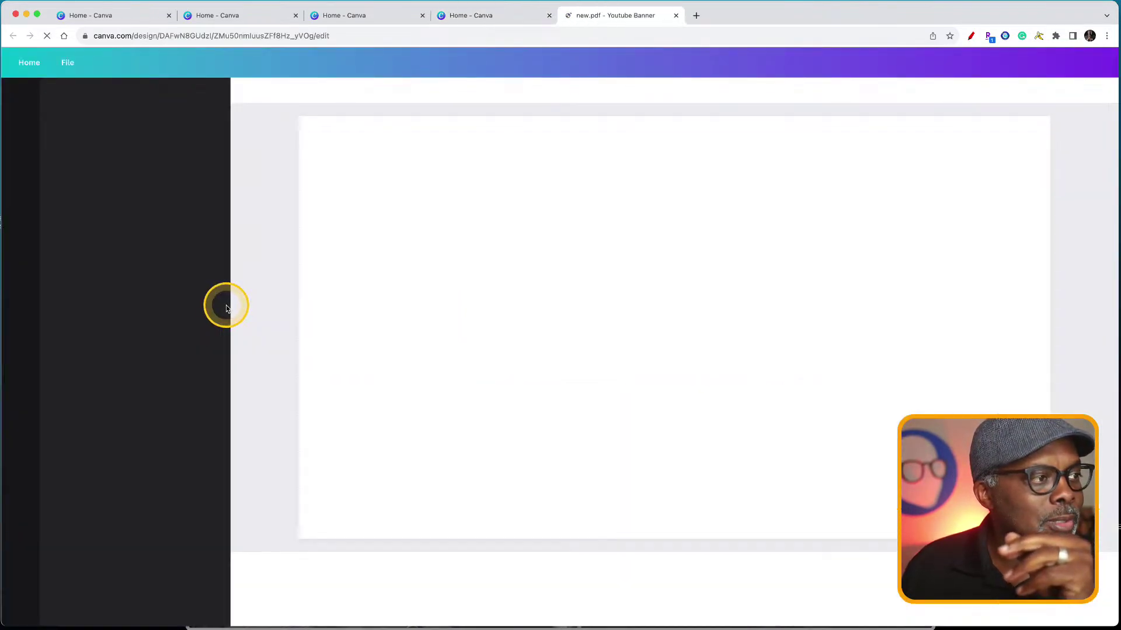
Pull the extra white Montserrat text box off the image-filled text and delete it
click(569, 221)
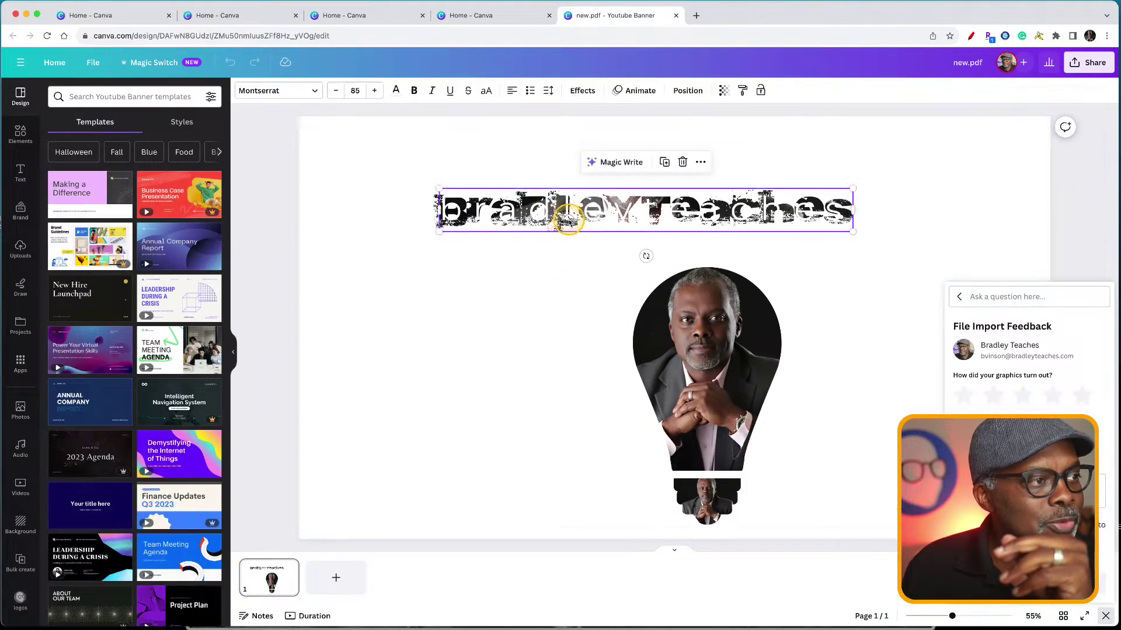
drag(569, 220, 515, 297)
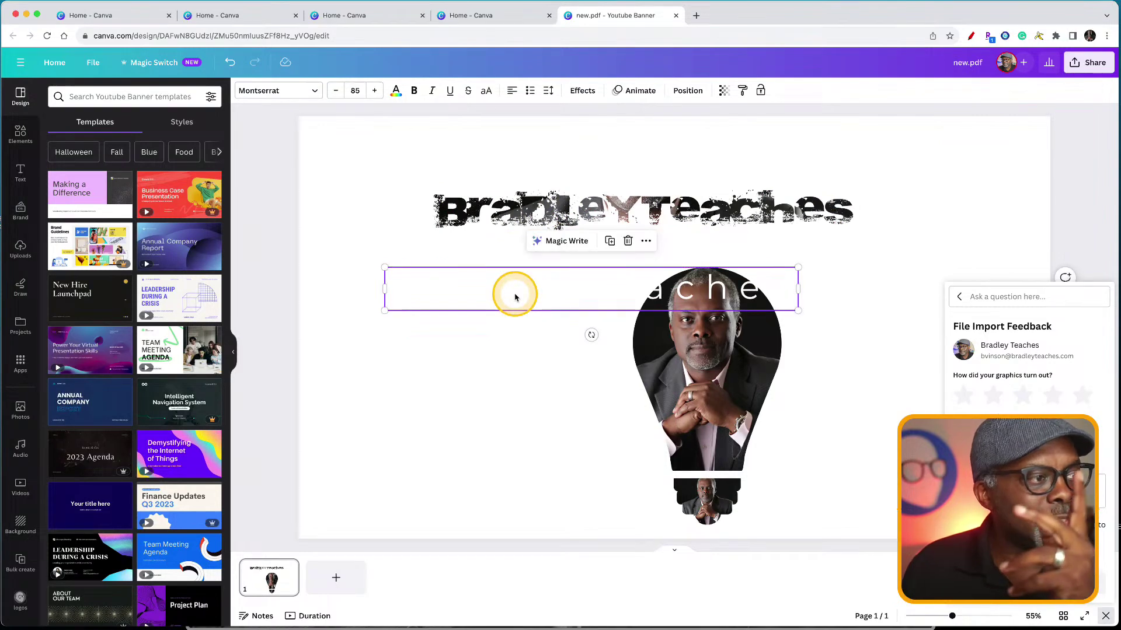
key(Delete)
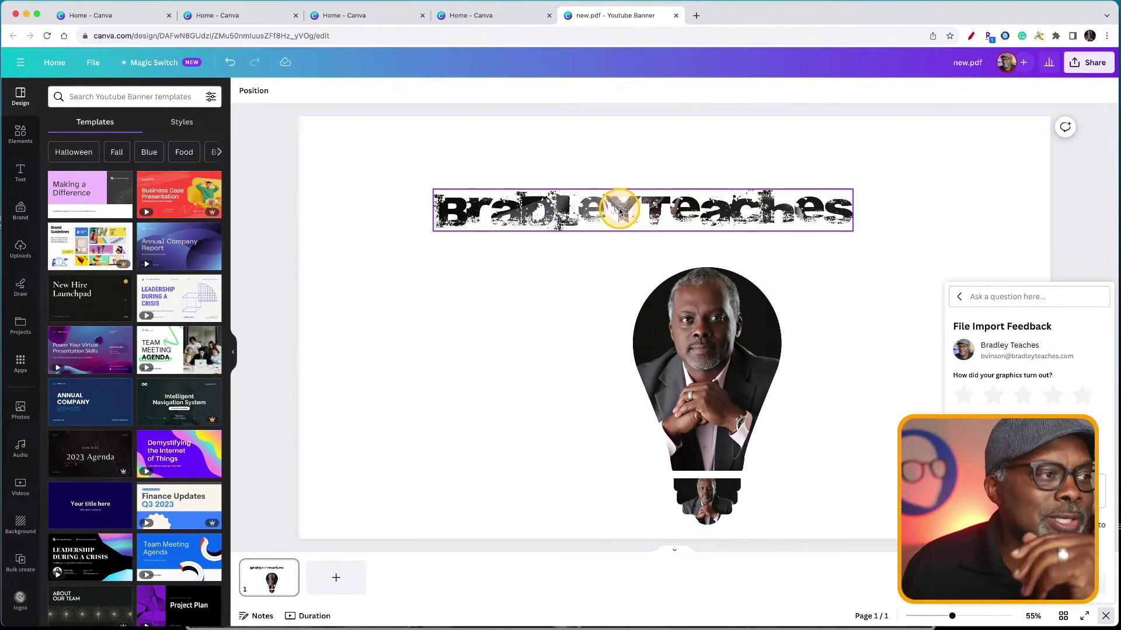
Move the image-filled text slightly higher, and delete the portrait photo from the text, bulb and bulb-base frames
click(610, 216)
drag(607, 218, 586, 197)
click(672, 377)
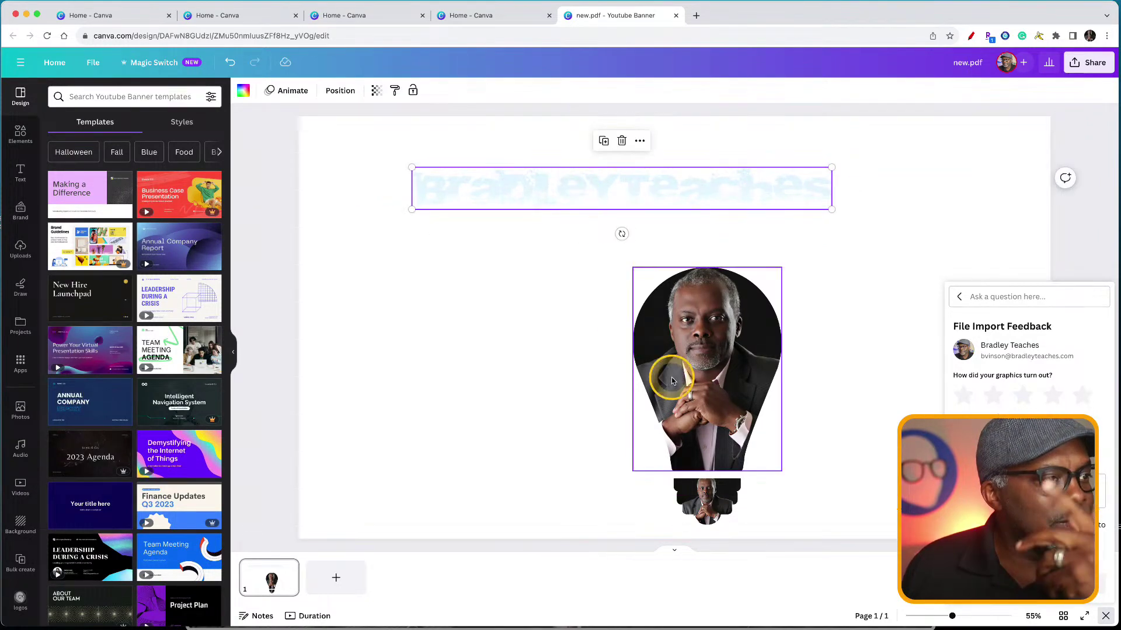
key(Delete)
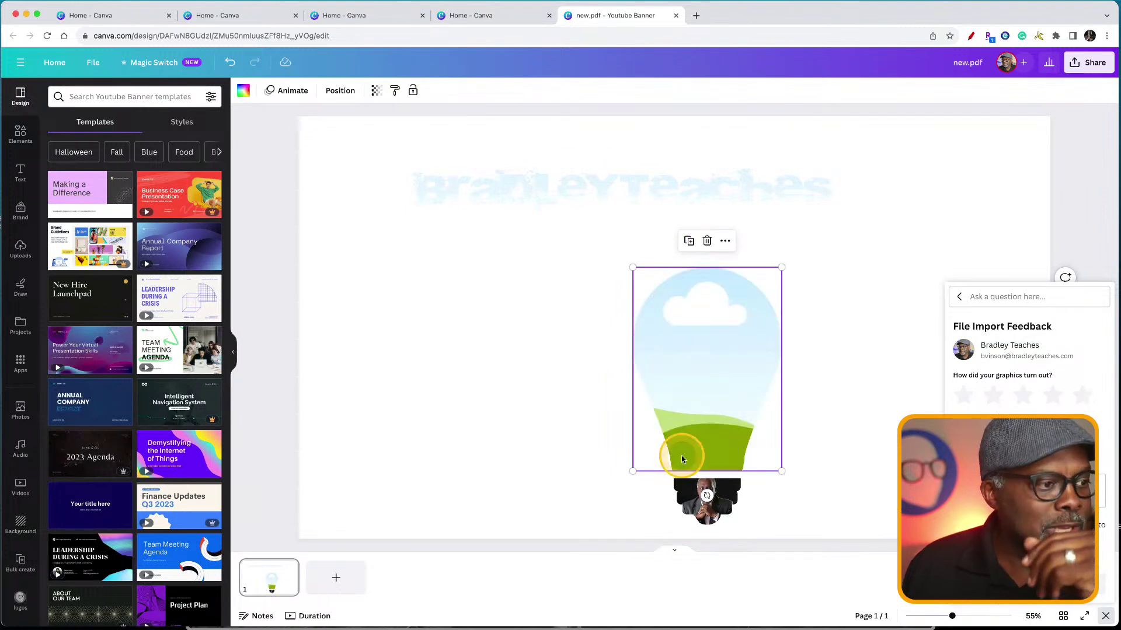
click(706, 524)
key(Delete)
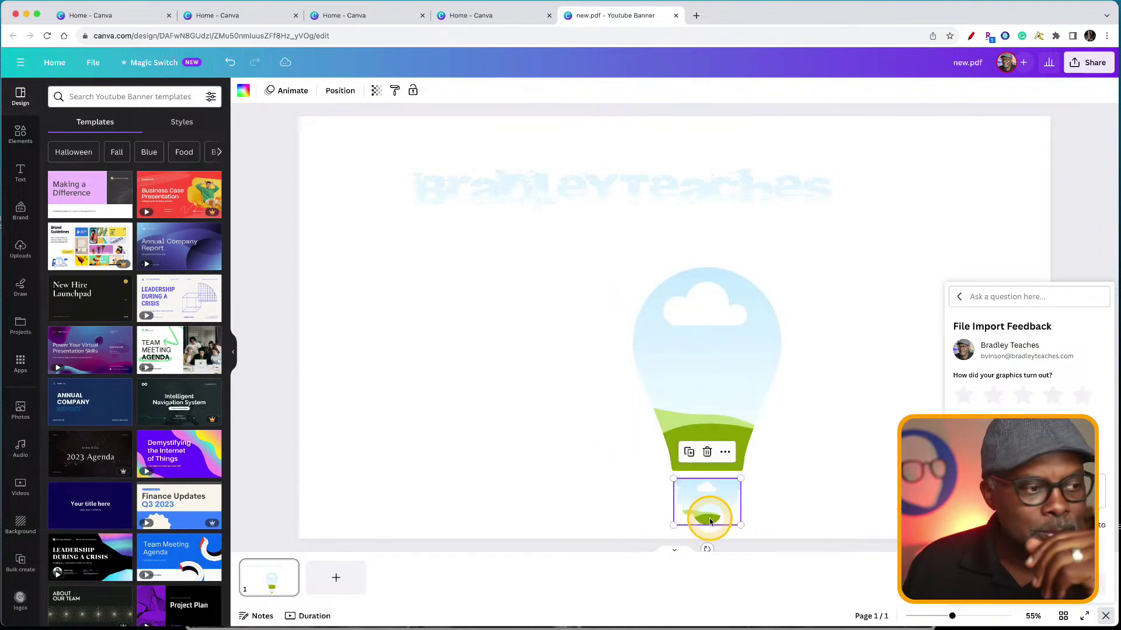
Group the bulb and base frames, move the group toward the page's right side, and deselect it
click(551, 462)
drag(583, 383, 753, 509)
click(683, 242)
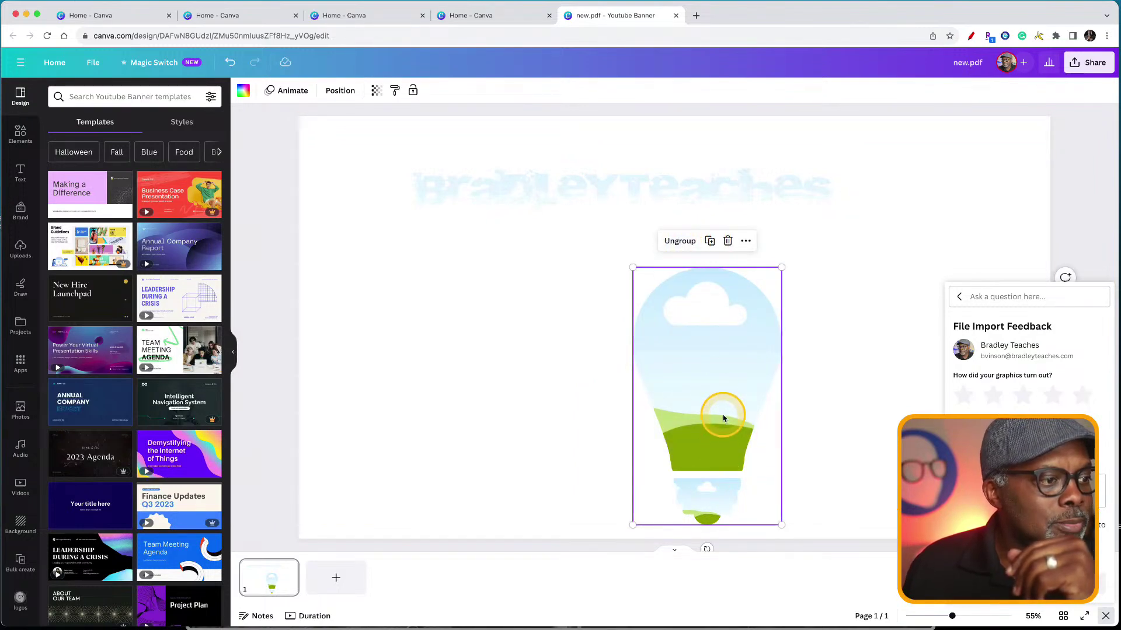
drag(720, 408, 772, 405)
click(541, 445)
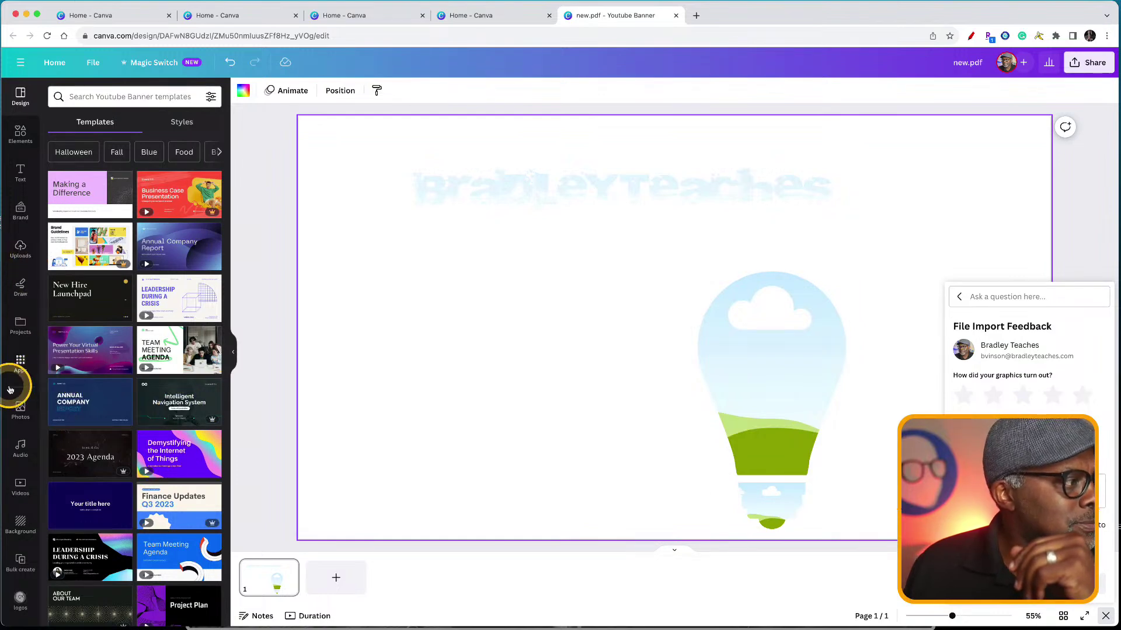
Fill the bulb base frame with the photo of the seated person on pink, and the bulb frame with the pink cloud photo
click(18, 409)
drag(105, 400, 768, 505)
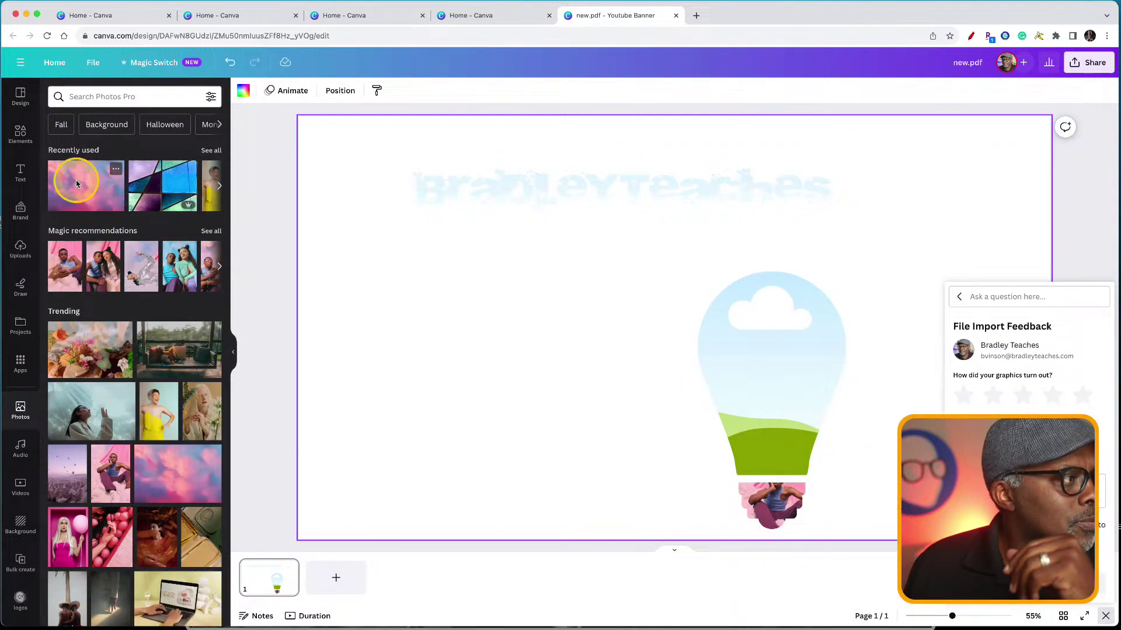
drag(87, 187, 724, 335)
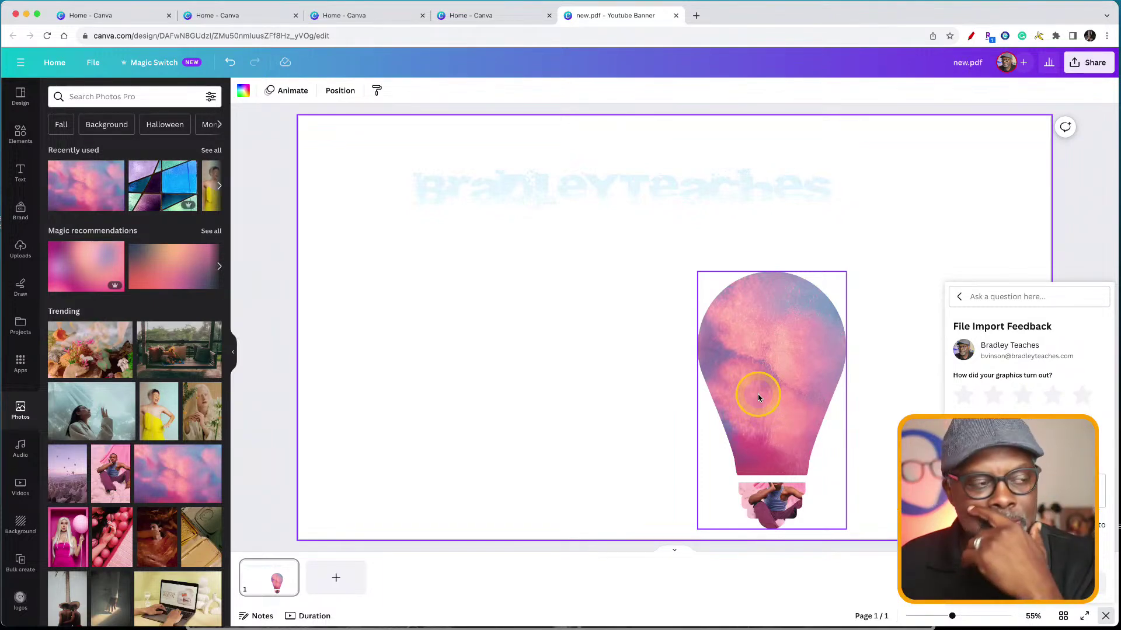
Delete the image-filled text and the bulb group from the page, and close the file import feedback form
click(546, 384)
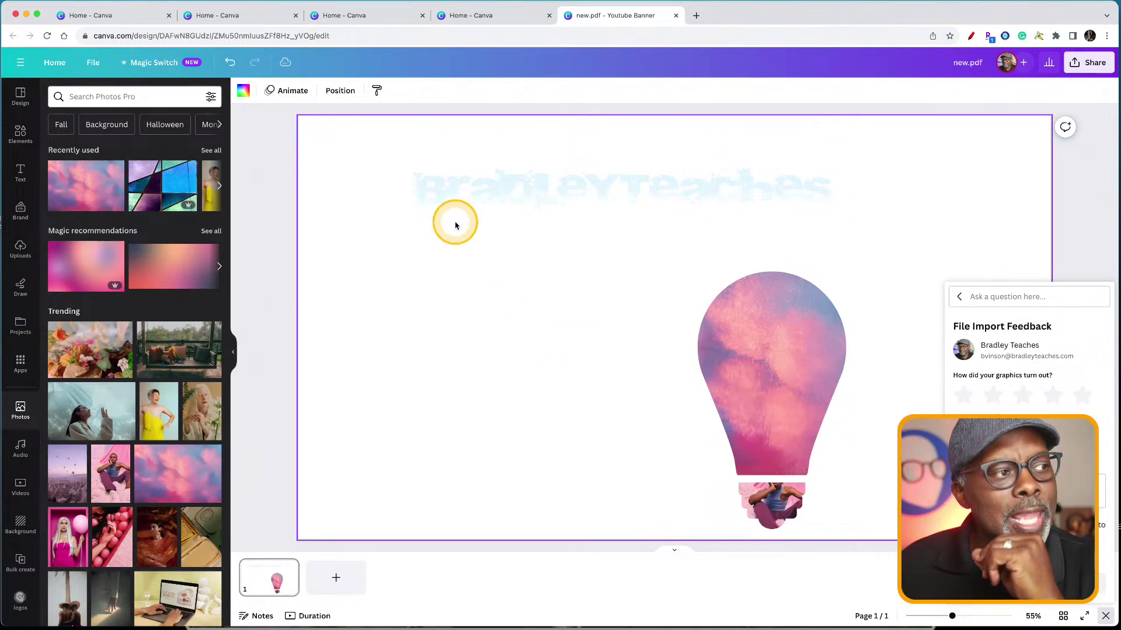
drag(454, 143, 820, 499)
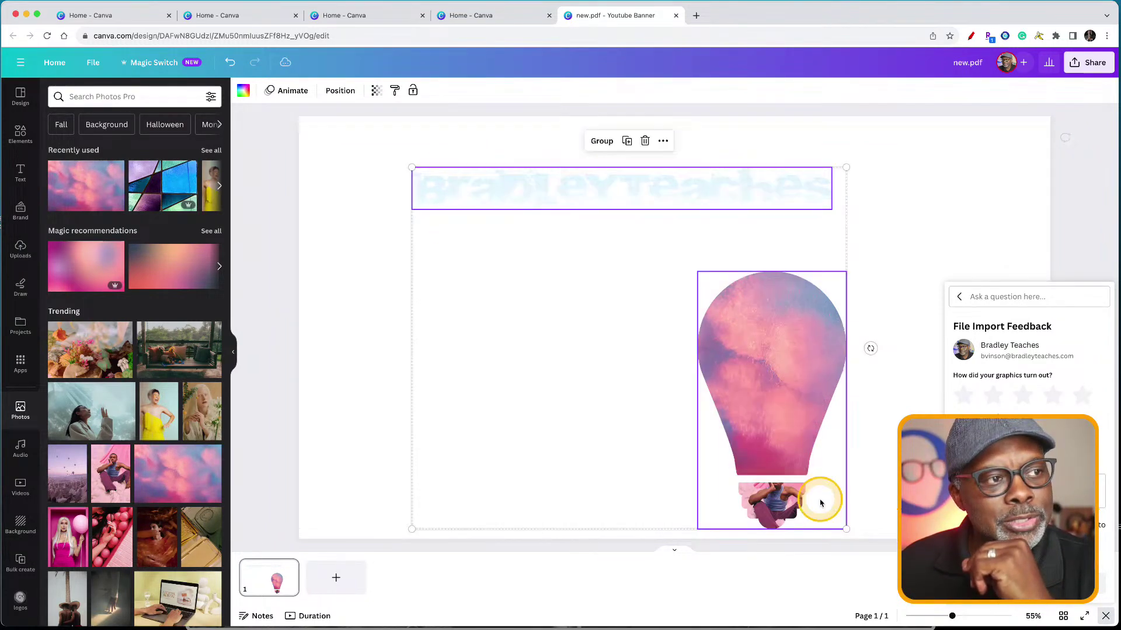
key(Delete)
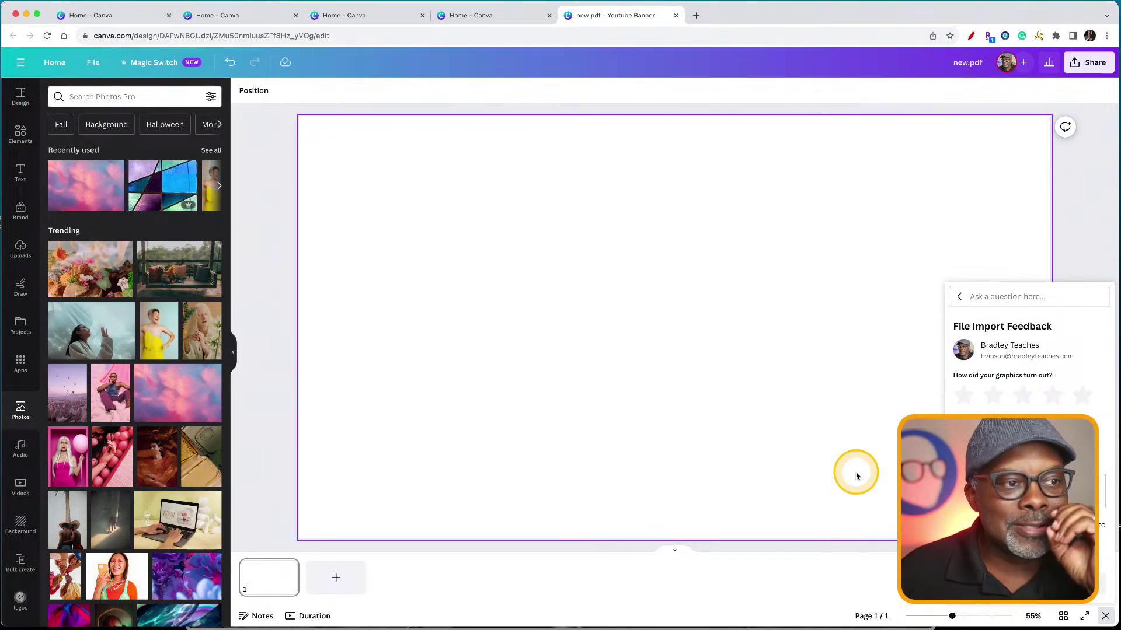
click(1108, 617)
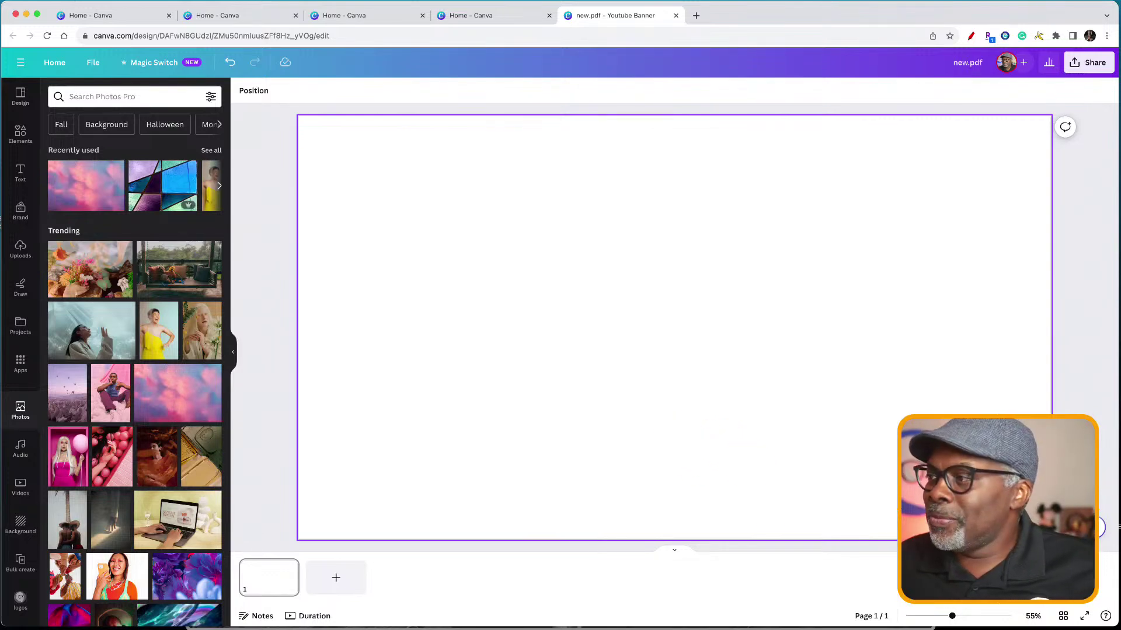
key(Escape)
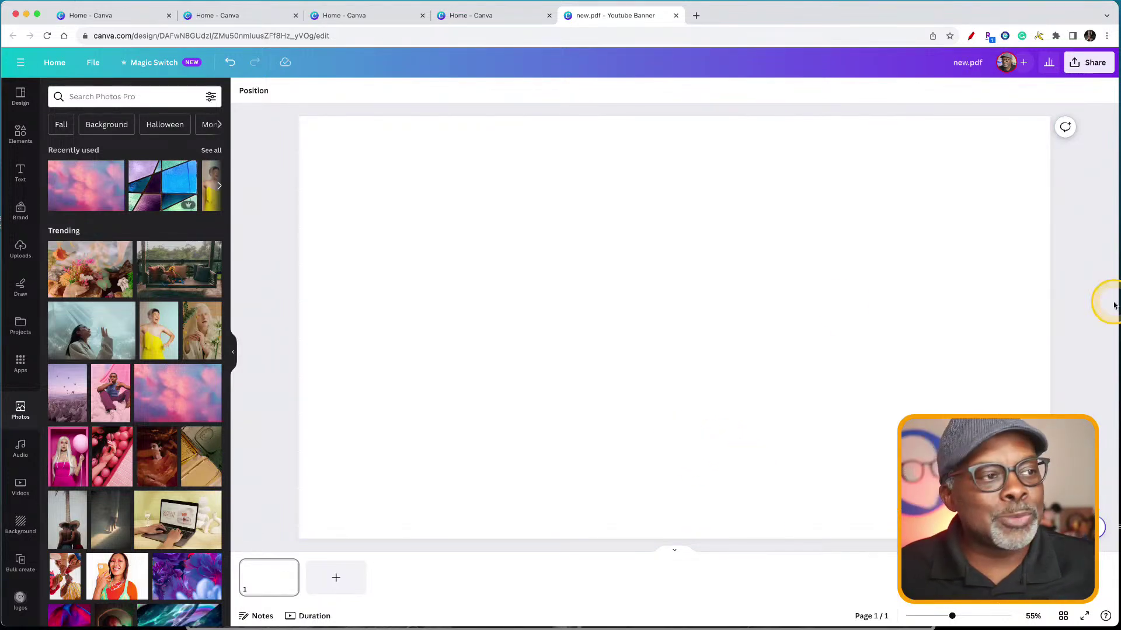
click(640, 292)
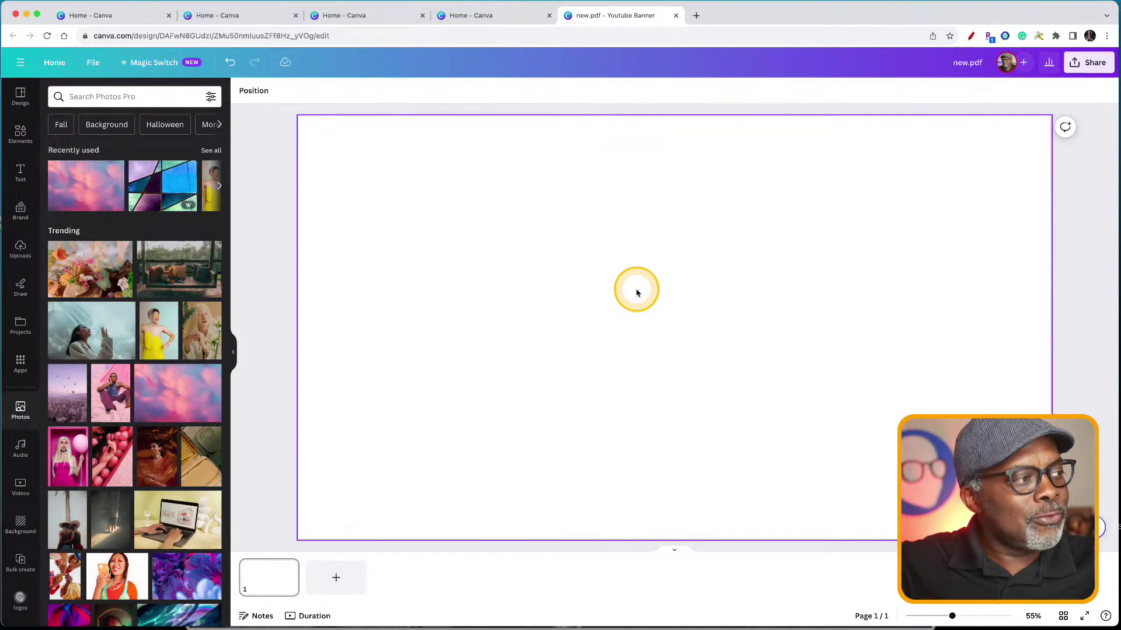
Add the pink cloud photo to the empty page and enlarge it to cover the whole page
click(96, 200)
drag(645, 338, 520, 288)
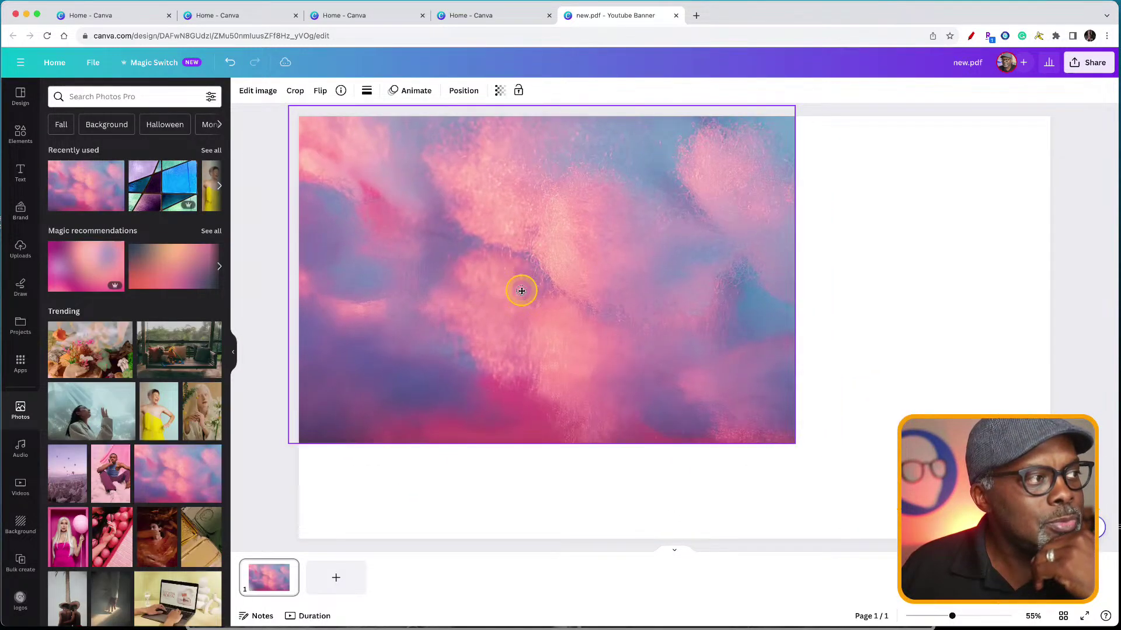
drag(795, 445, 1064, 624)
drag(830, 444, 830, 374)
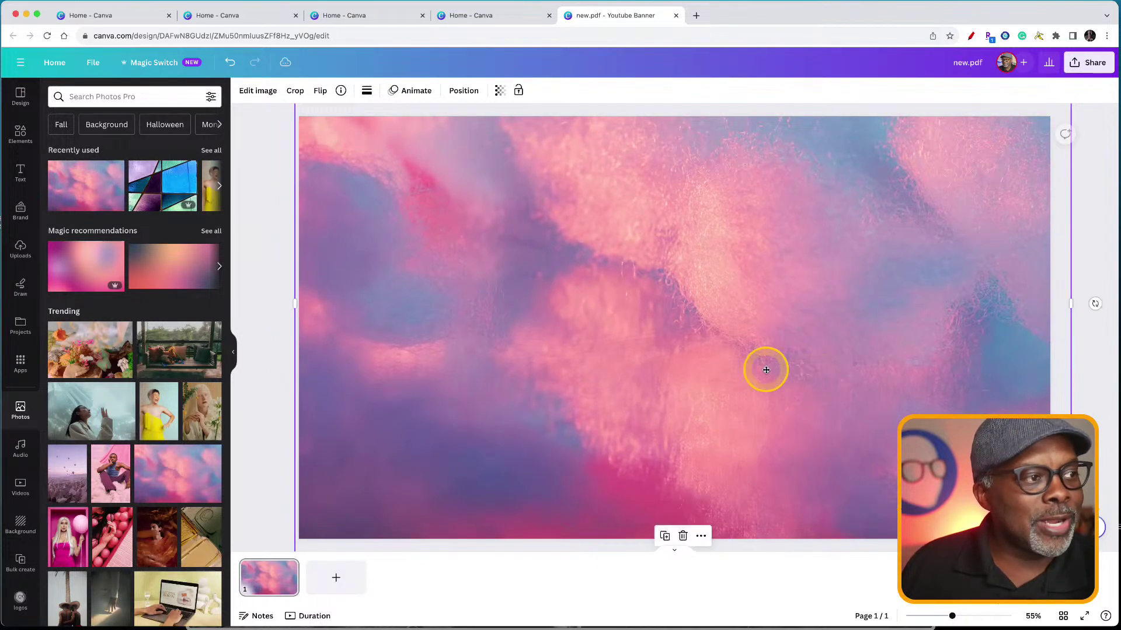
click(277, 266)
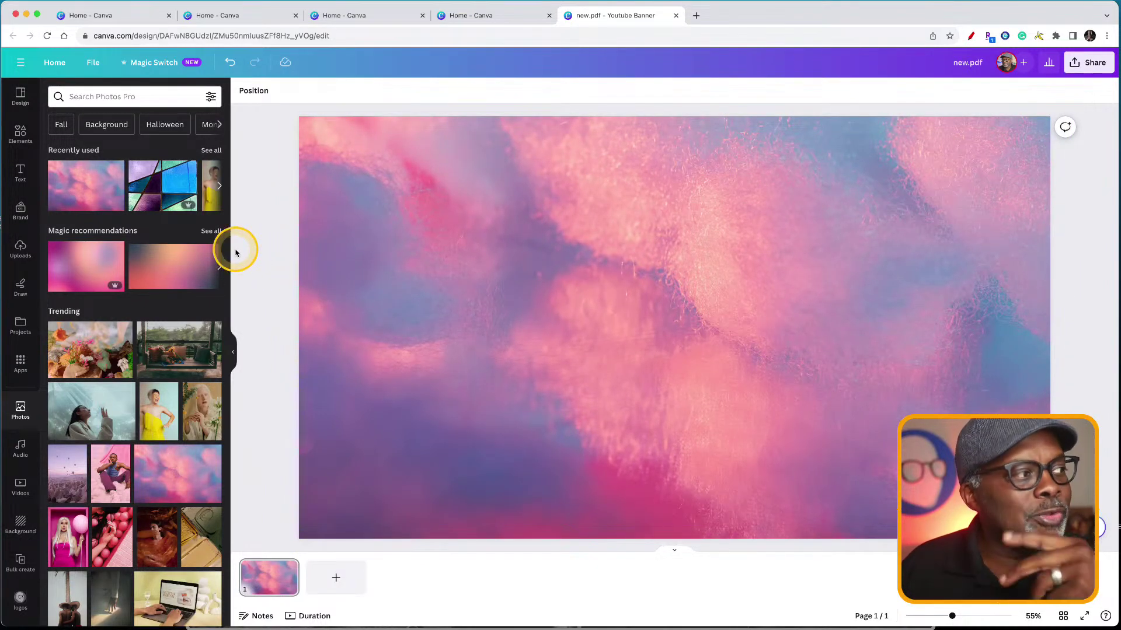
Add a rounded square and stretch it into a large rounded panel centred over the cloud photo
click(21, 136)
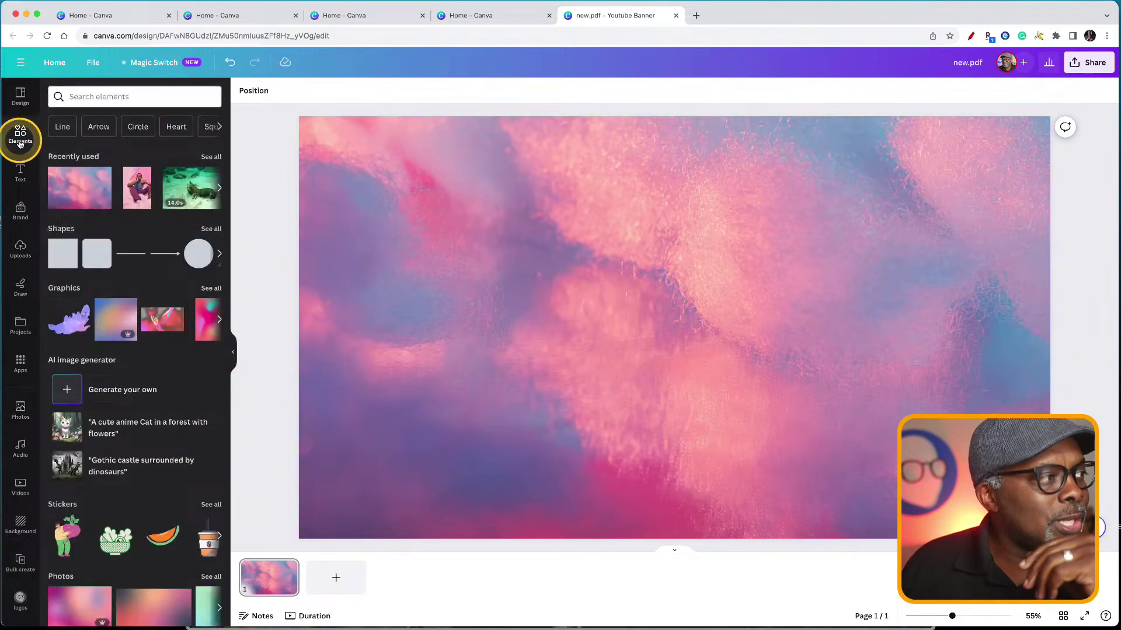
click(94, 255)
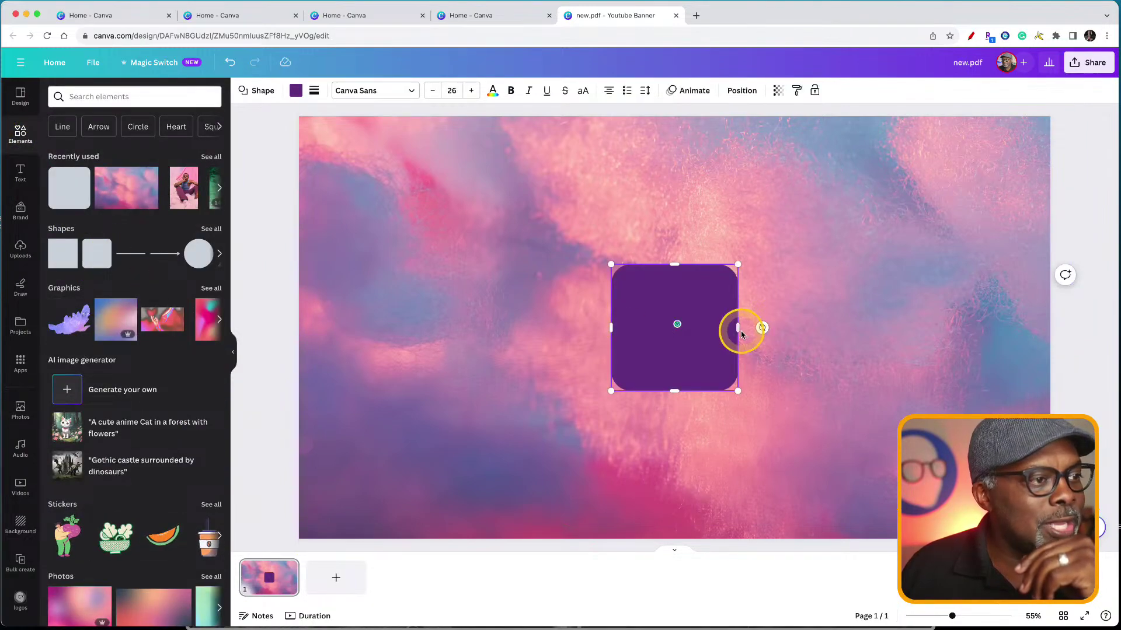
drag(739, 328, 953, 335)
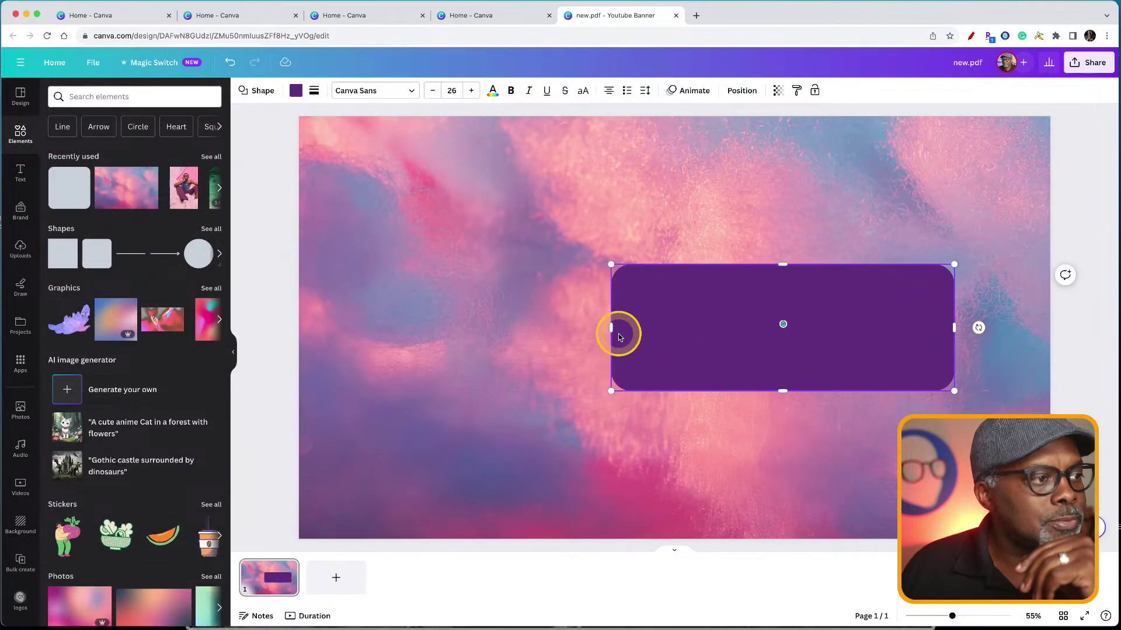
drag(614, 328, 371, 328)
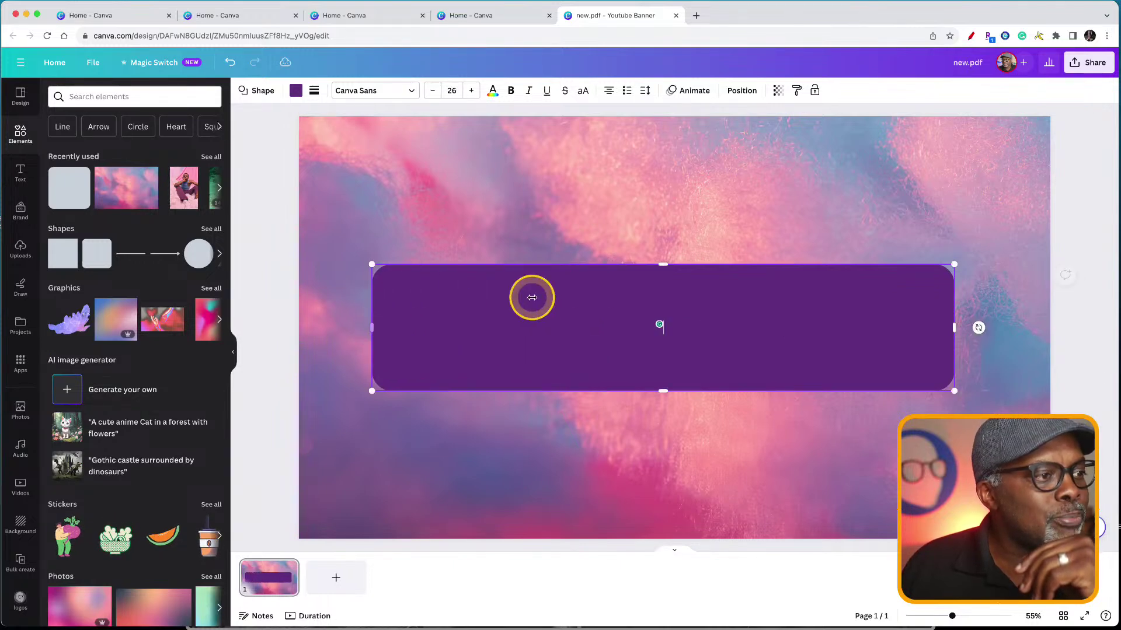
drag(665, 267, 663, 163)
drag(662, 392, 665, 492)
mouse_move(640, 436)
mouse_down()
mouse_move(655, 433)
mouse_move(647, 439)
mouse_up()
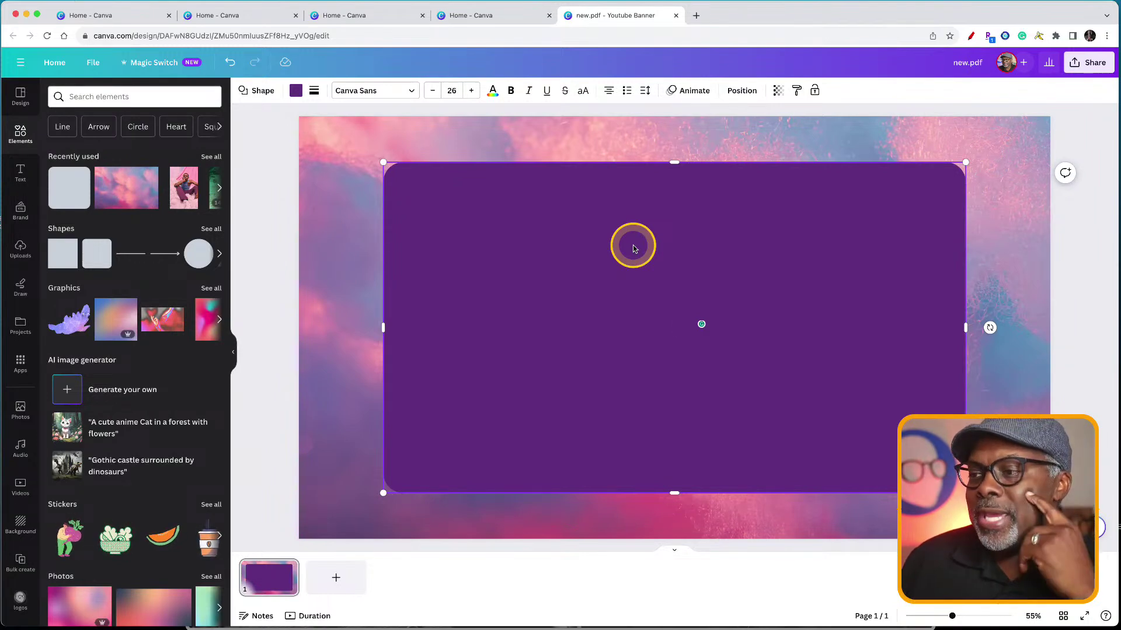
Delete the cloud photo and the purple rounded panel from the page
click(330, 206)
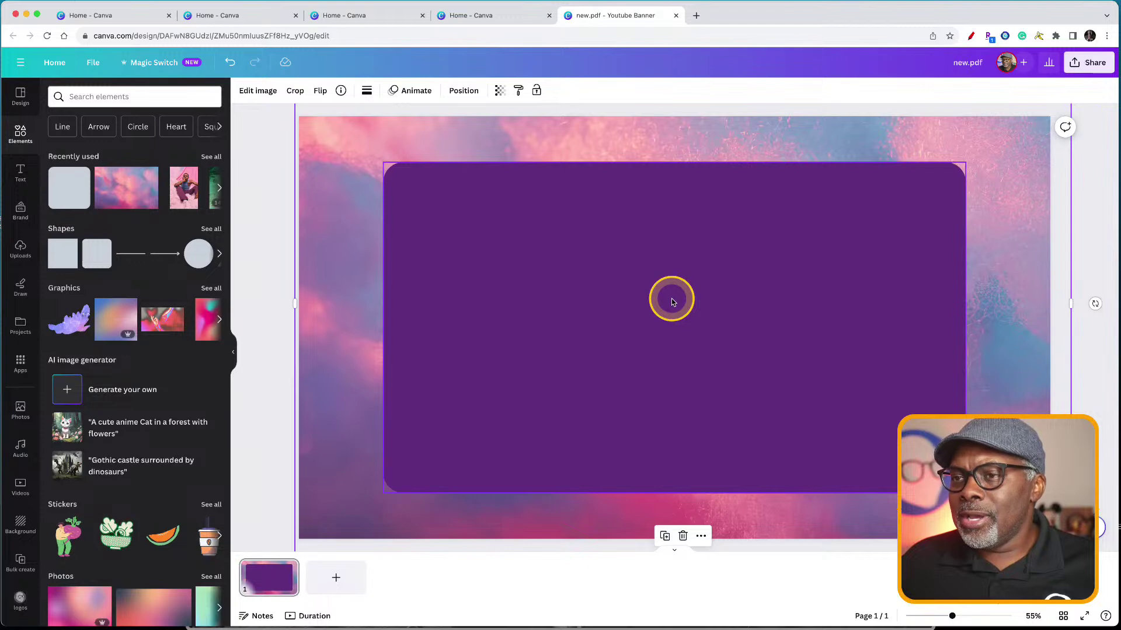
mouse_move(468, 292)
mouse_down()
mouse_move(573, 233)
mouse_move(485, 291)
mouse_move(454, 287)
mouse_move(470, 290)
mouse_up()
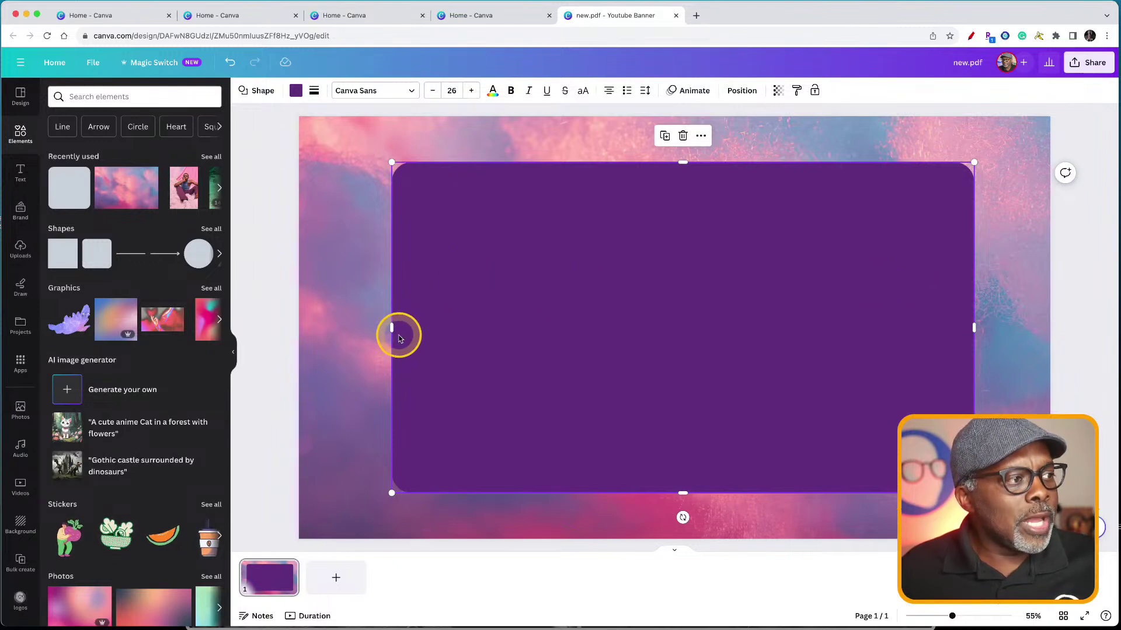
click(336, 280)
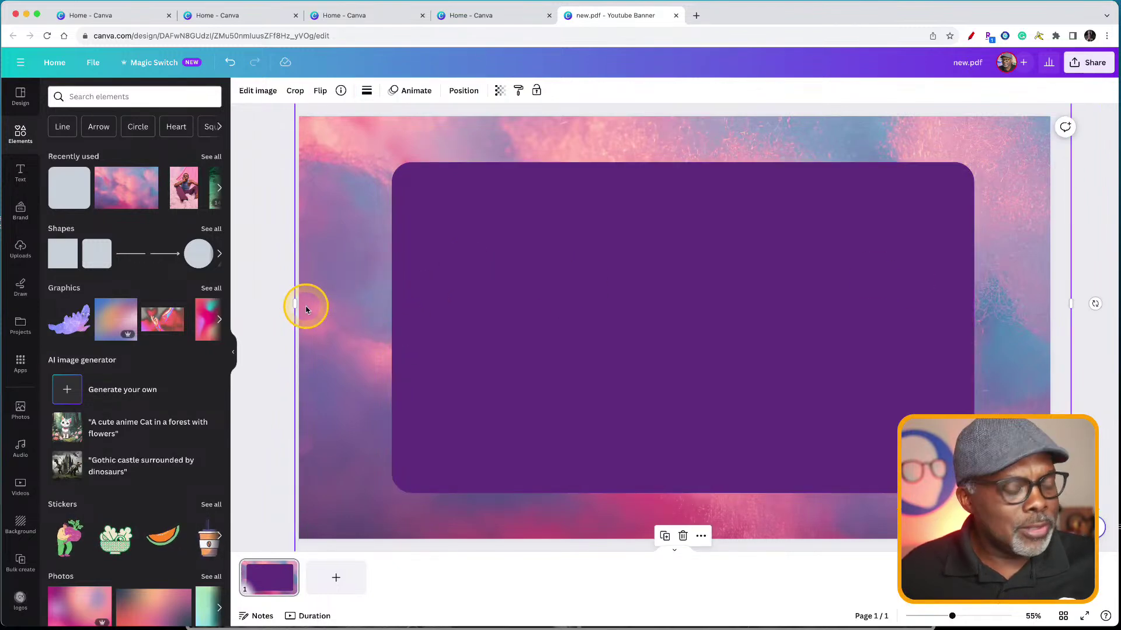
key(Delete)
click(536, 358)
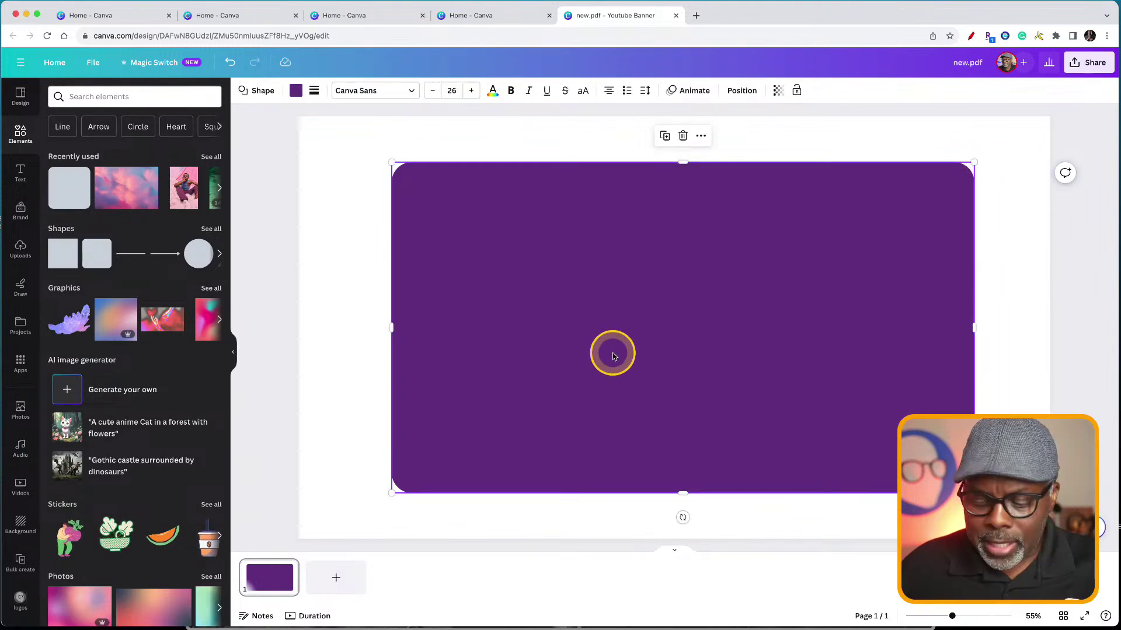
key(Delete)
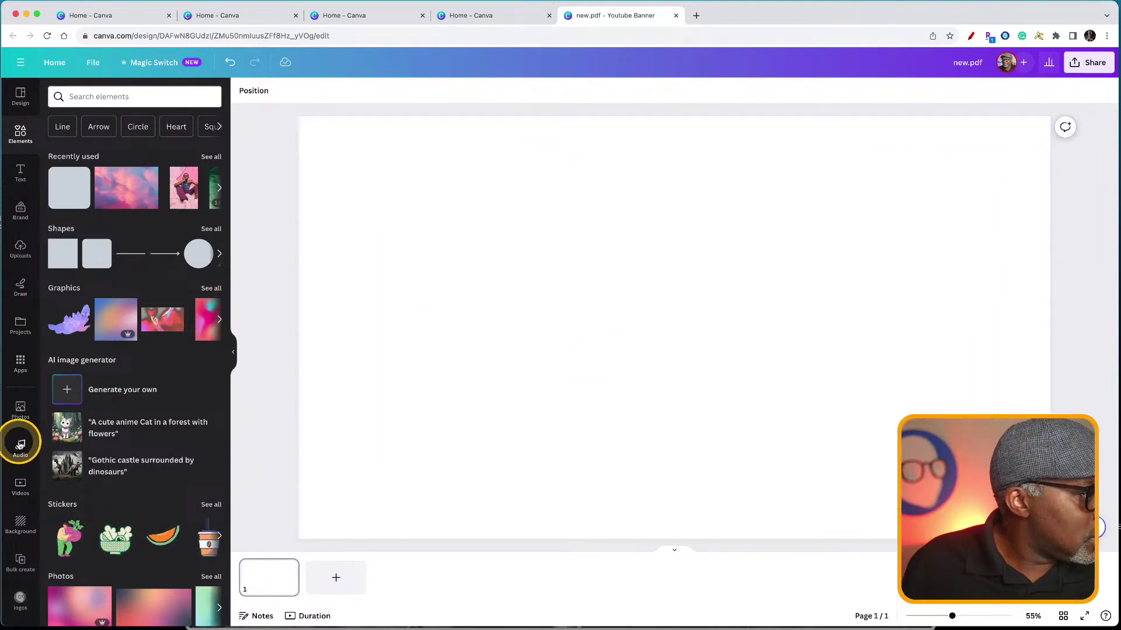
Add the 12-second autumn birch forest stock video from the Nature category, and look through its full set of filters
click(21, 486)
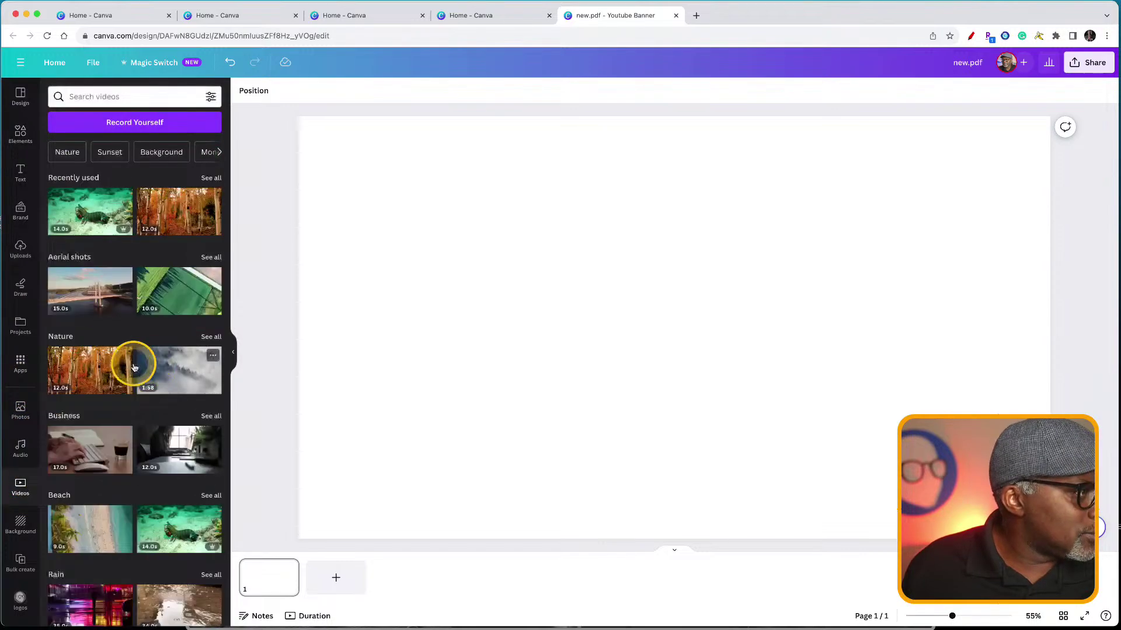
click(93, 366)
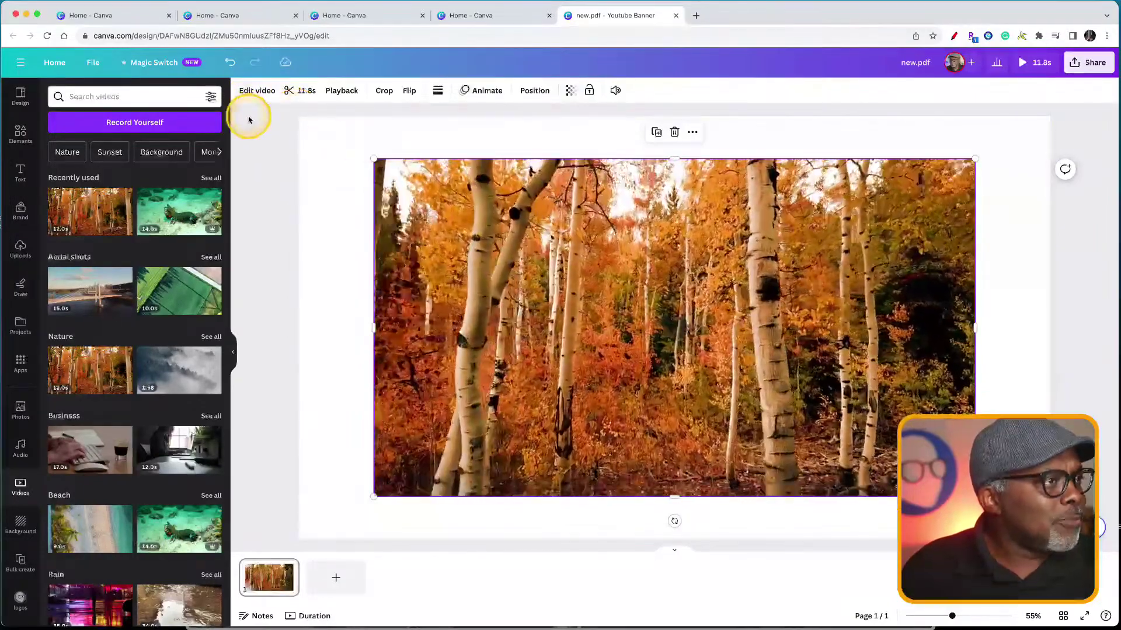
click(254, 90)
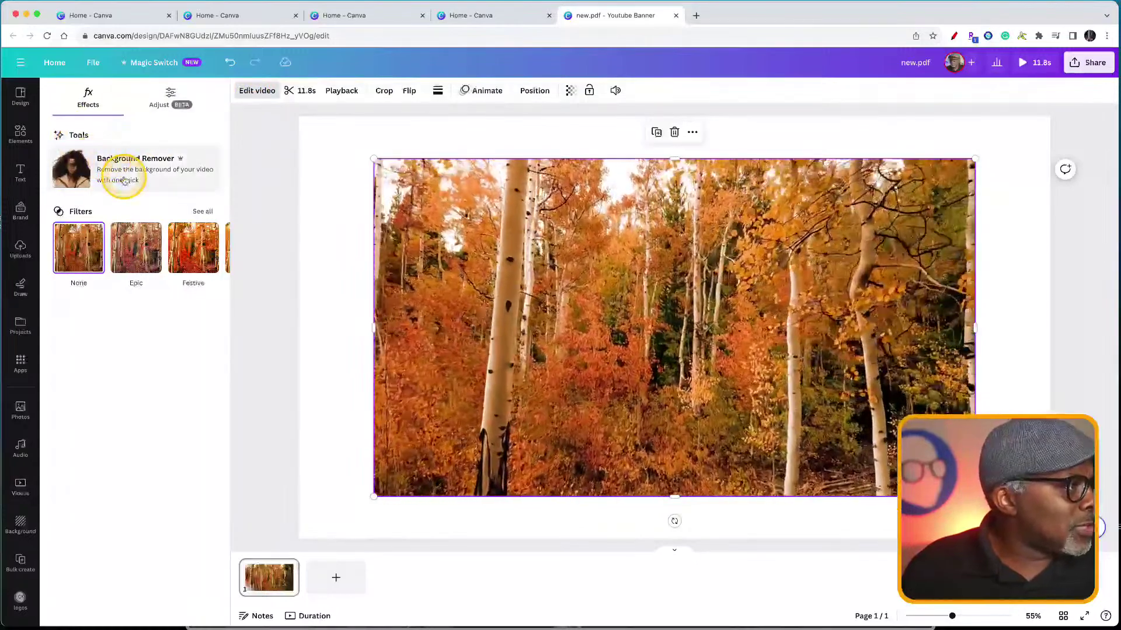
scroll(163, 233, right, 1)
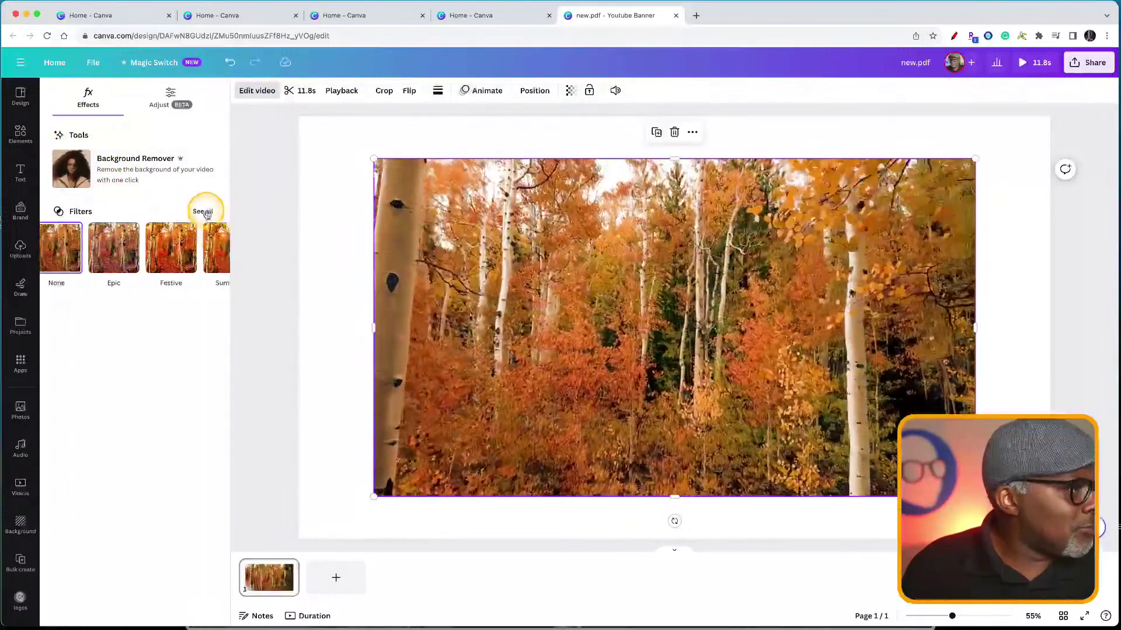
click(204, 212)
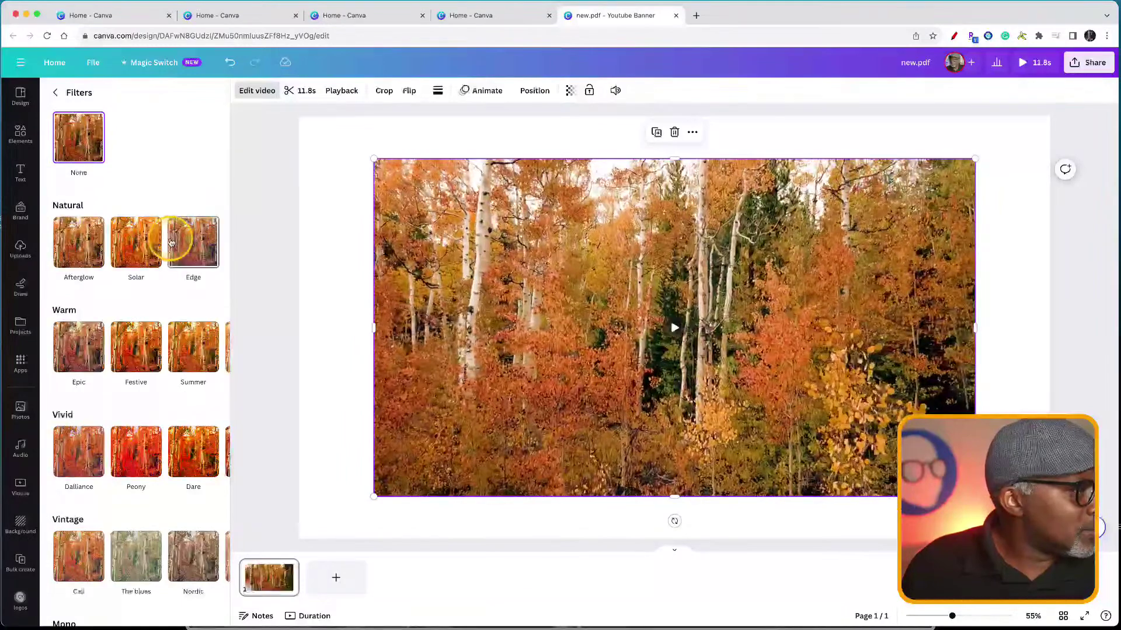
scroll(170, 243, down, 2)
scroll(170, 242, up, 2)
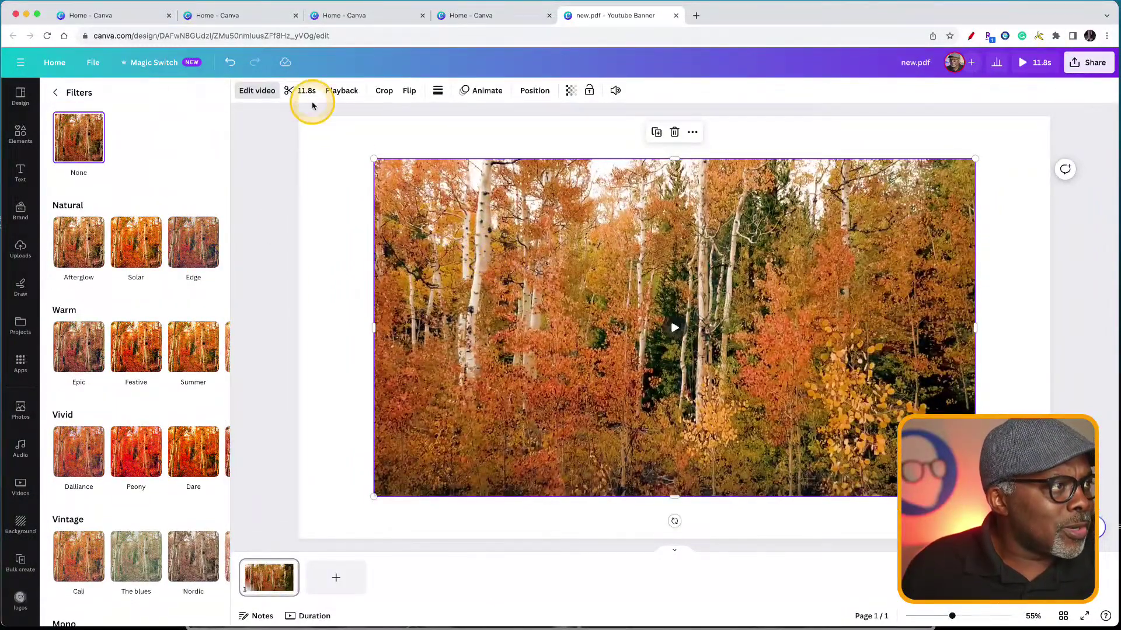
Slow the forest video's playback speed until the clip lasts 23.7 s, and return to its filters
click(336, 92)
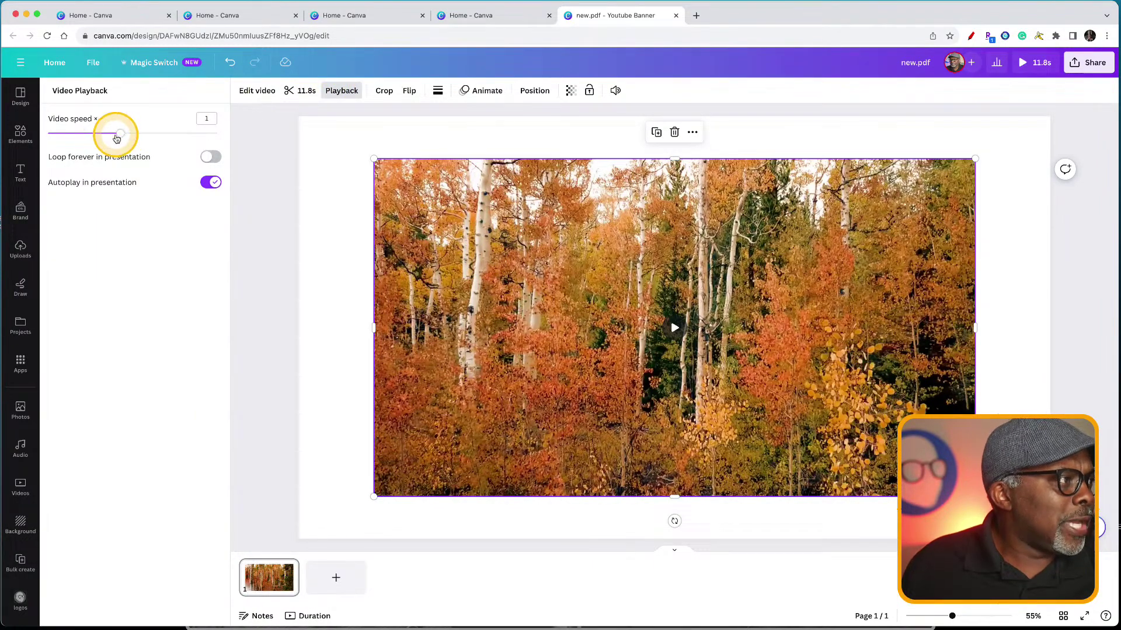
drag(121, 134, 72, 133)
click(251, 95)
click(251, 95)
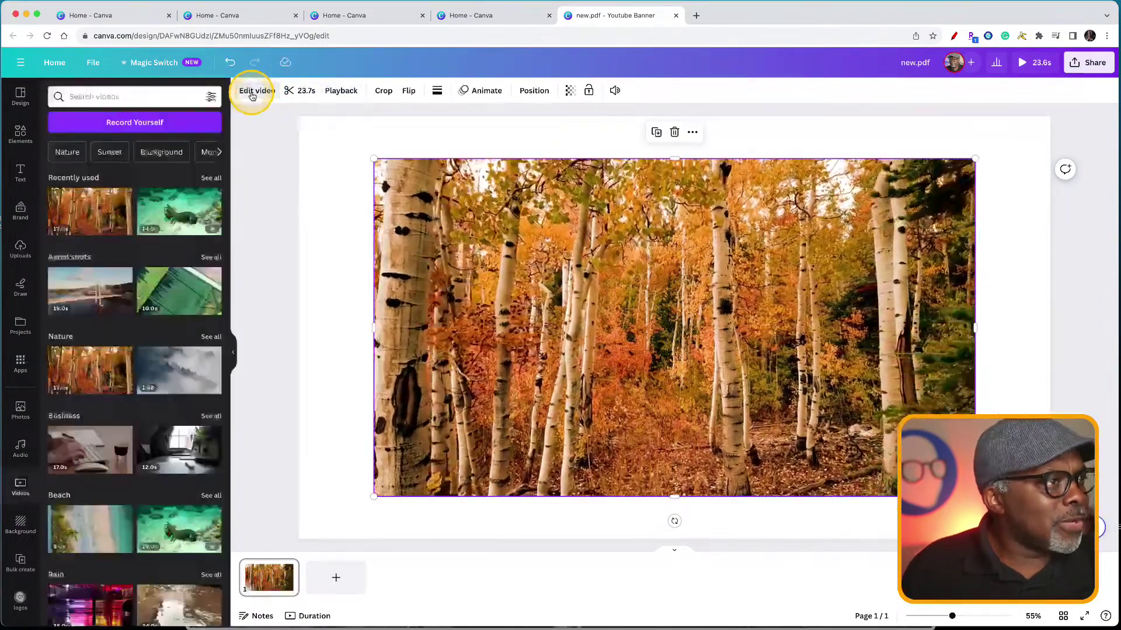
click(251, 93)
click(251, 94)
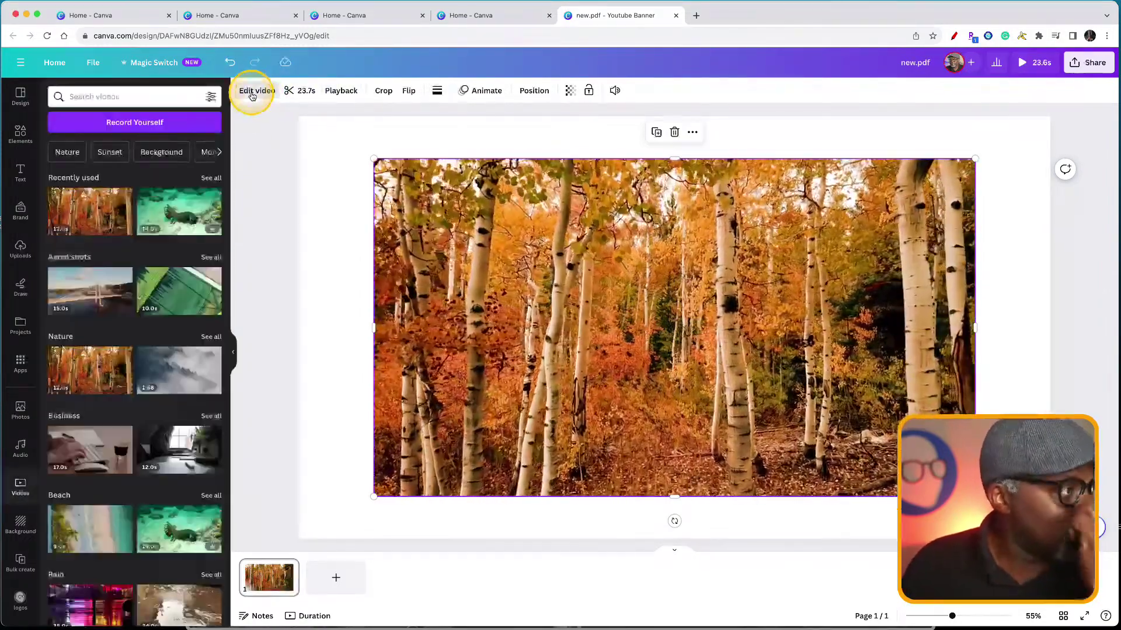
click(251, 94)
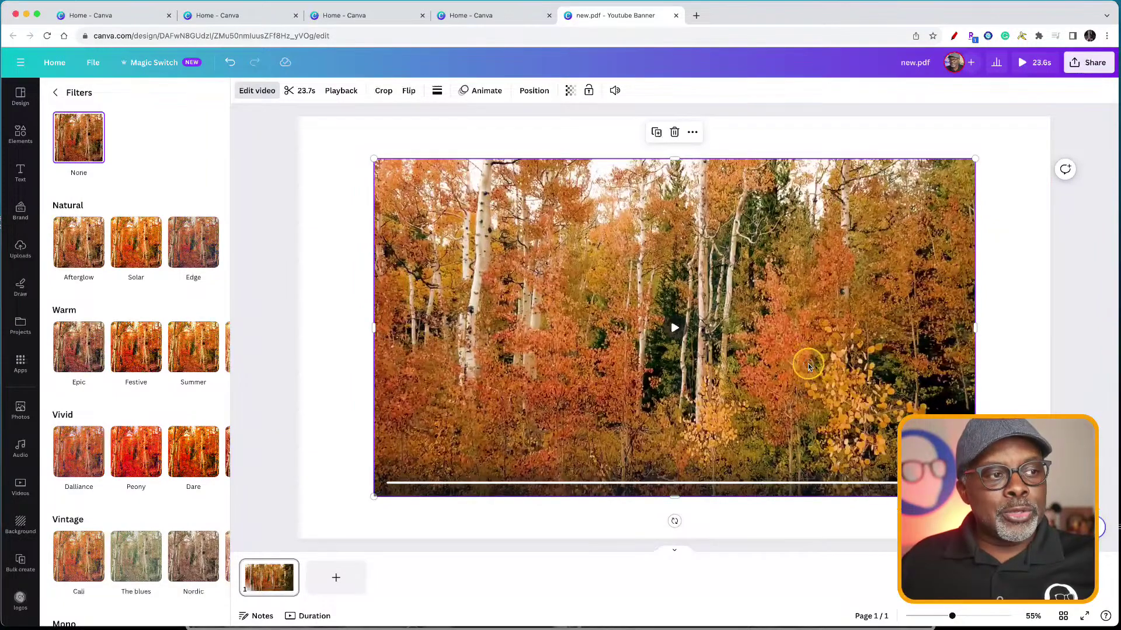
Enlarge the forest video to cover the whole page, and delete it
drag(808, 368, 728, 317)
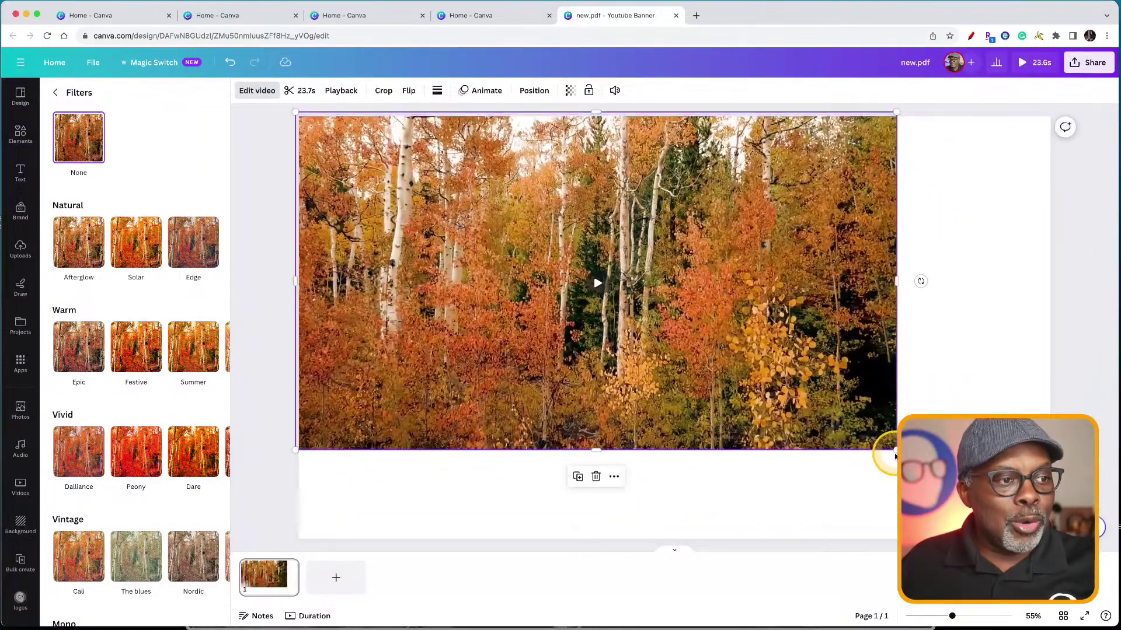
drag(896, 449, 1077, 551)
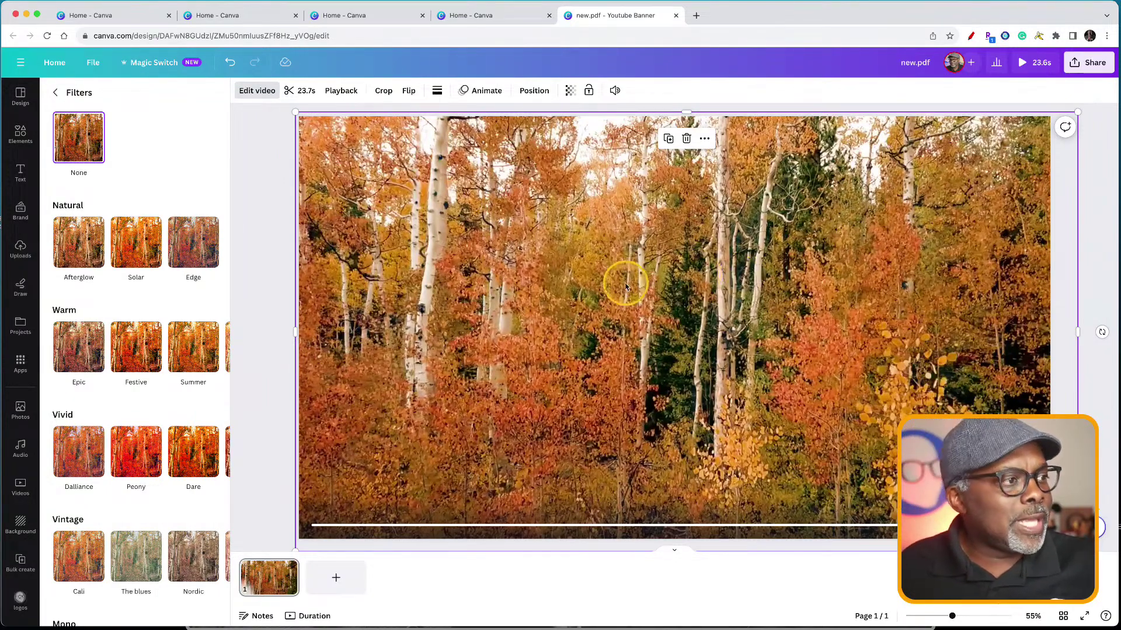
key(Delete)
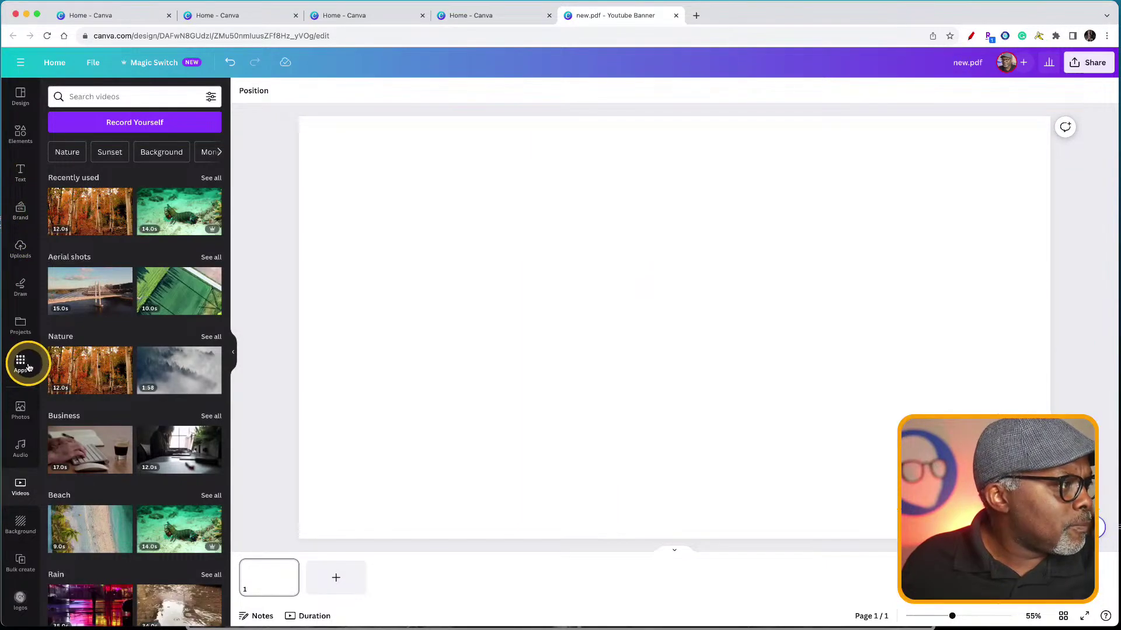
Add a rounded square and a plain square to the page, with the rounded one offset to the lower left
click(21, 136)
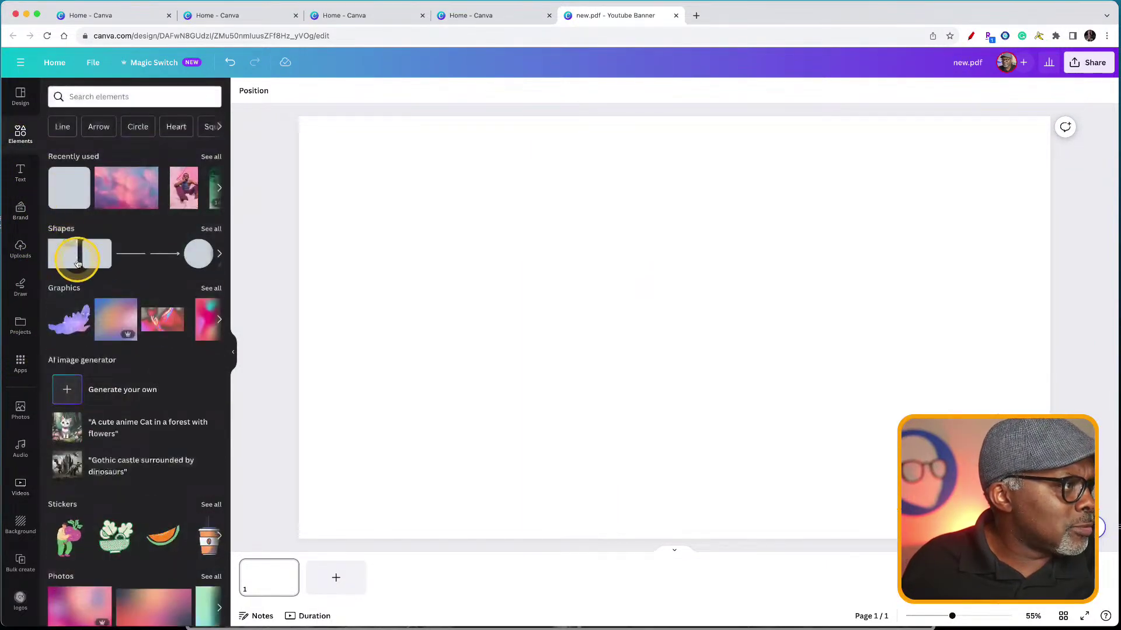
click(96, 260)
click(96, 259)
drag(690, 375, 496, 405)
click(561, 475)
Group the two purple squares, move the group slightly higher on the page, and select the plain square within it
drag(441, 227, 765, 403)
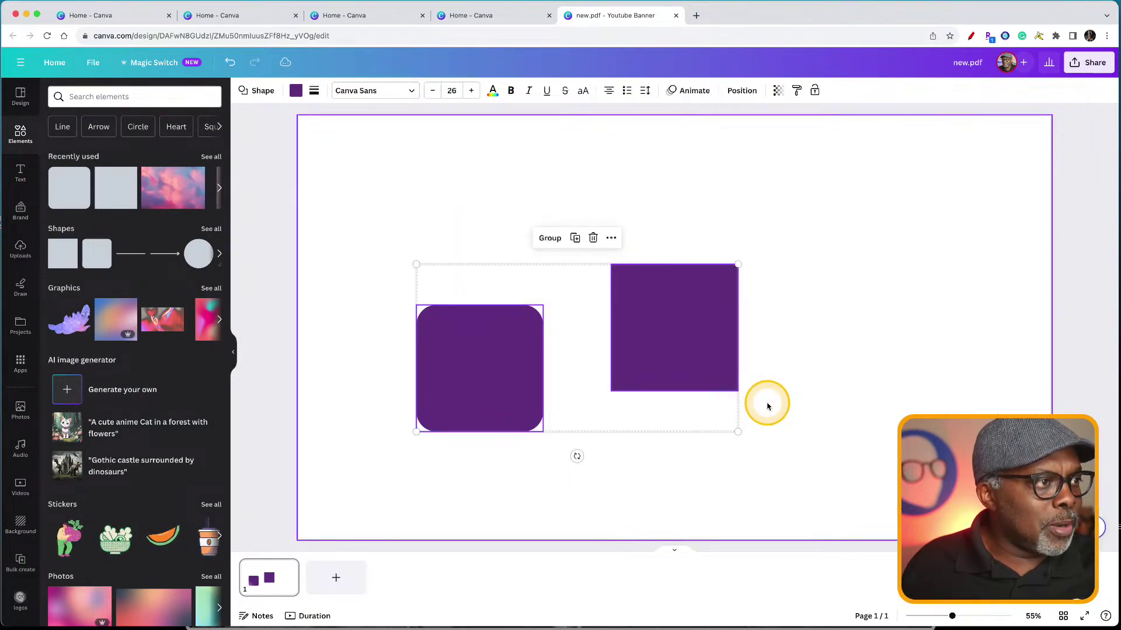
click(547, 239)
drag(640, 321, 648, 258)
click(753, 443)
click(638, 321)
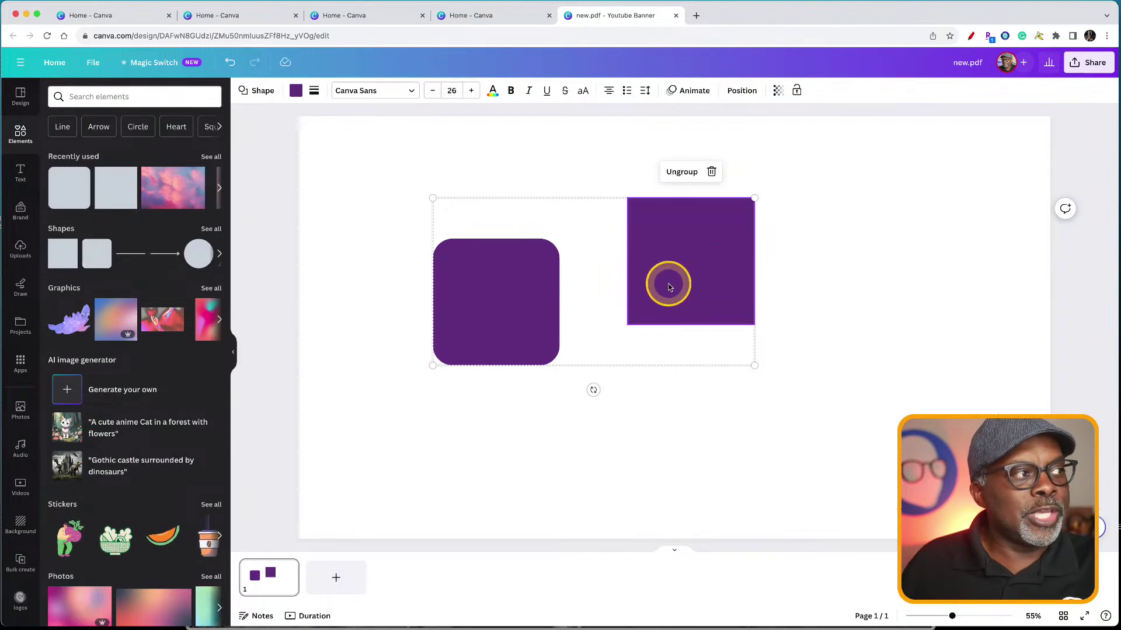
Move the group of two squares lower on the page, and fill its plain square with solid light green
drag(670, 286, 678, 324)
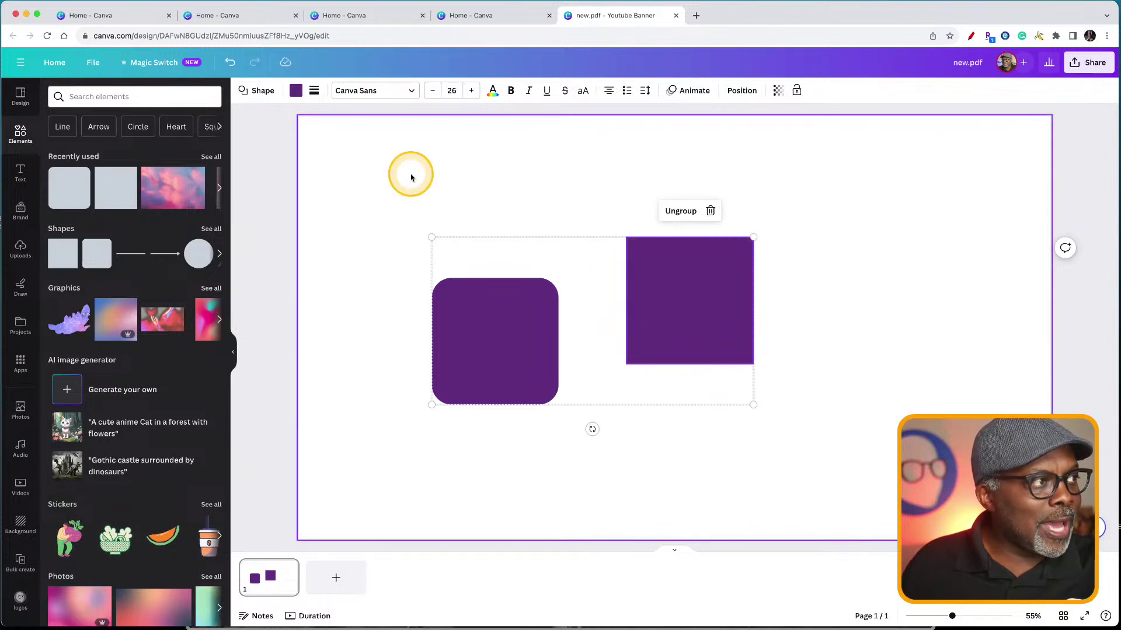
click(295, 91)
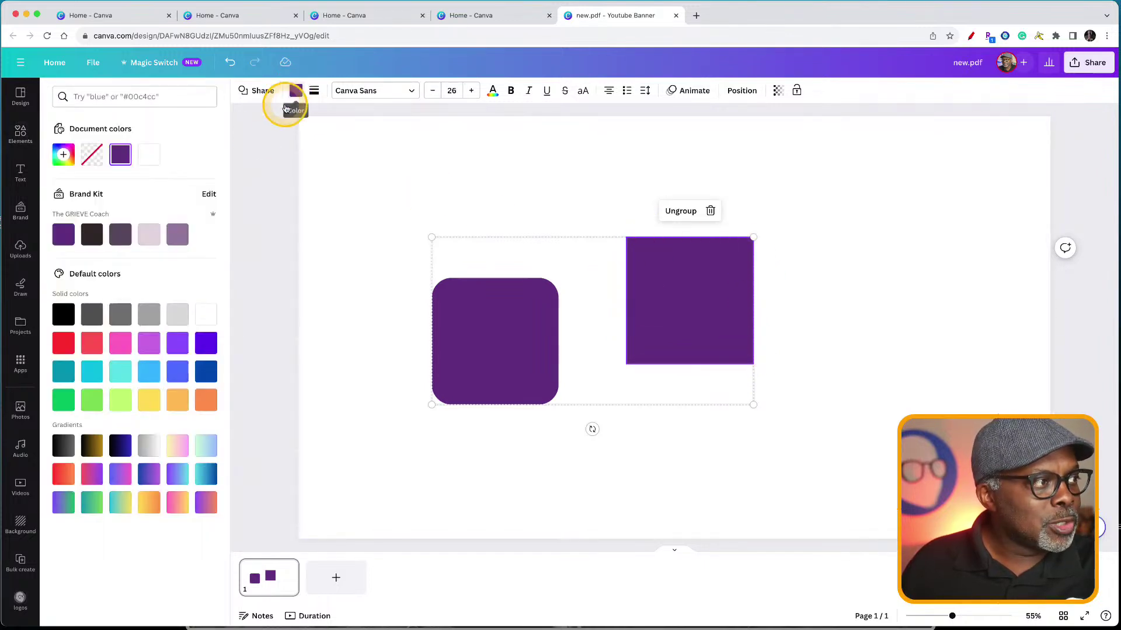
click(159, 352)
click(94, 405)
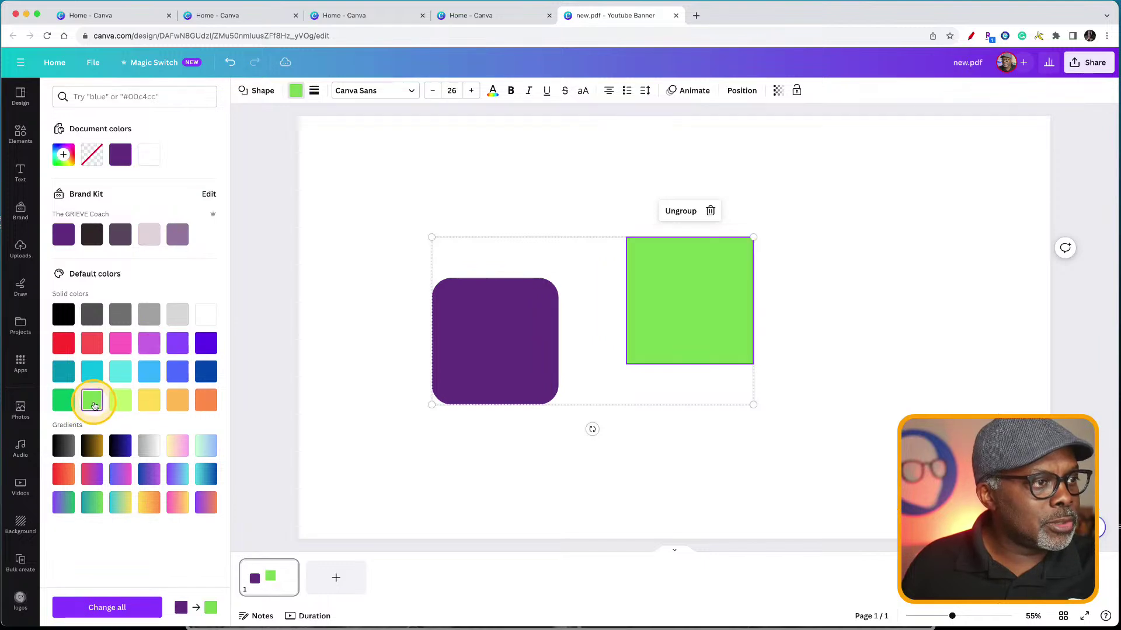
Fill the group's rounded square with the red-to-purple gradient, and move the whole group up and to the right
click(510, 373)
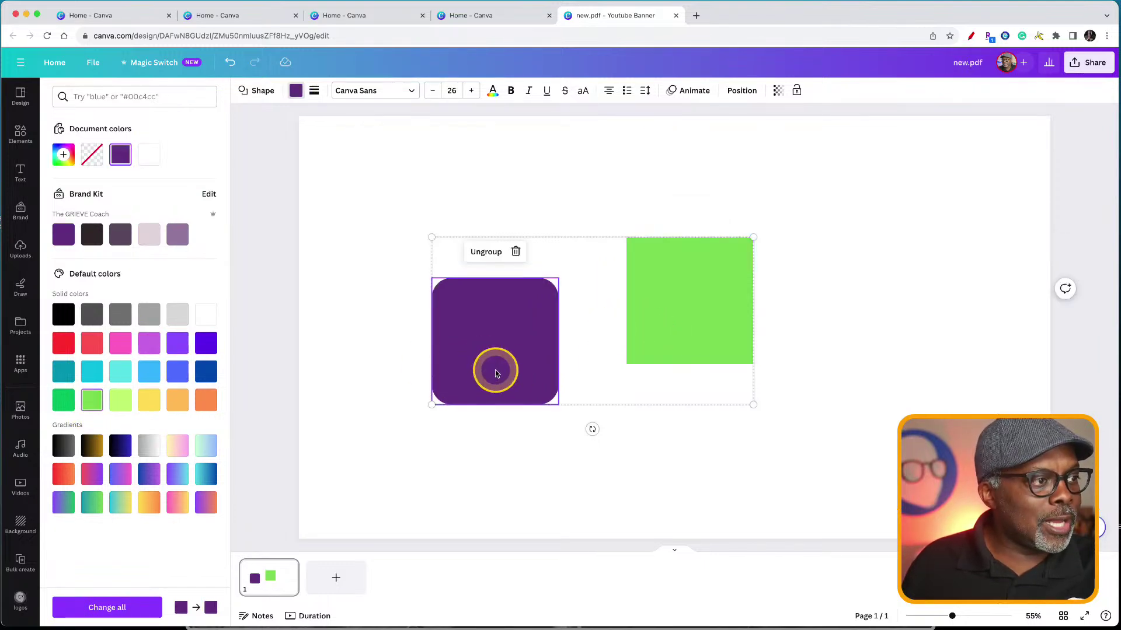
click(94, 477)
click(353, 368)
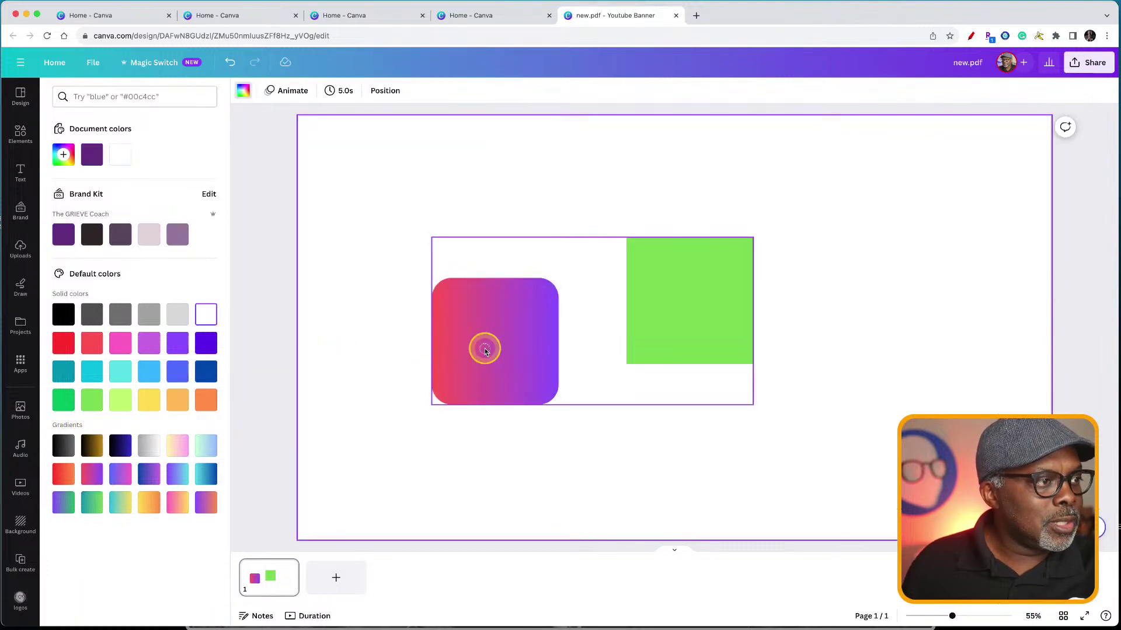
drag(484, 350, 574, 325)
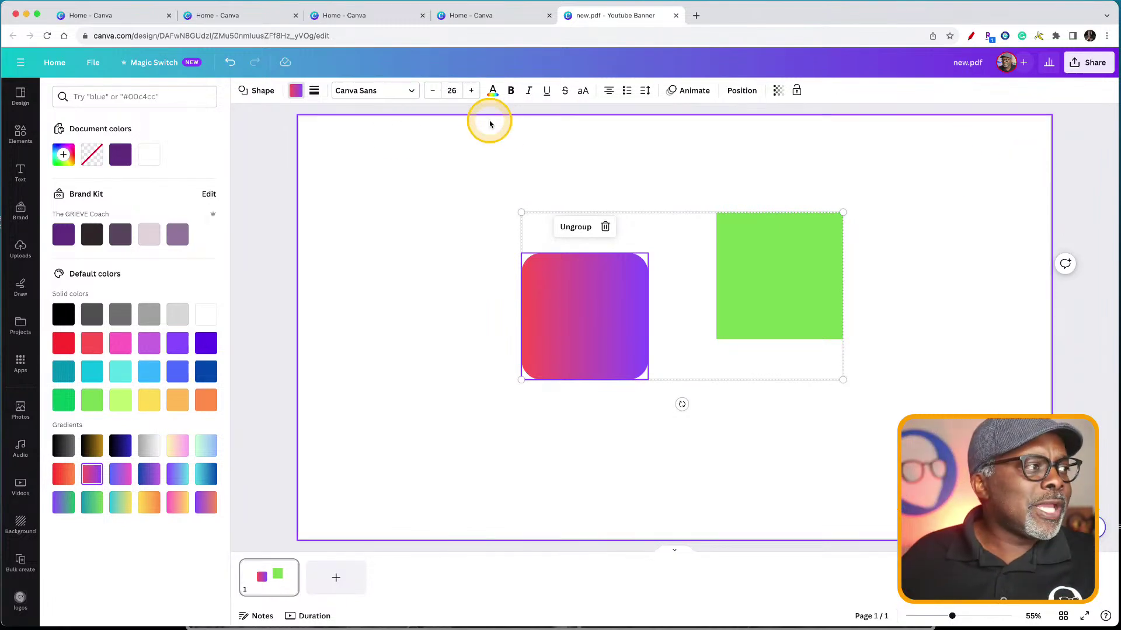
Return to the home page and open the recent design bv-mus.pdf
click(20, 138)
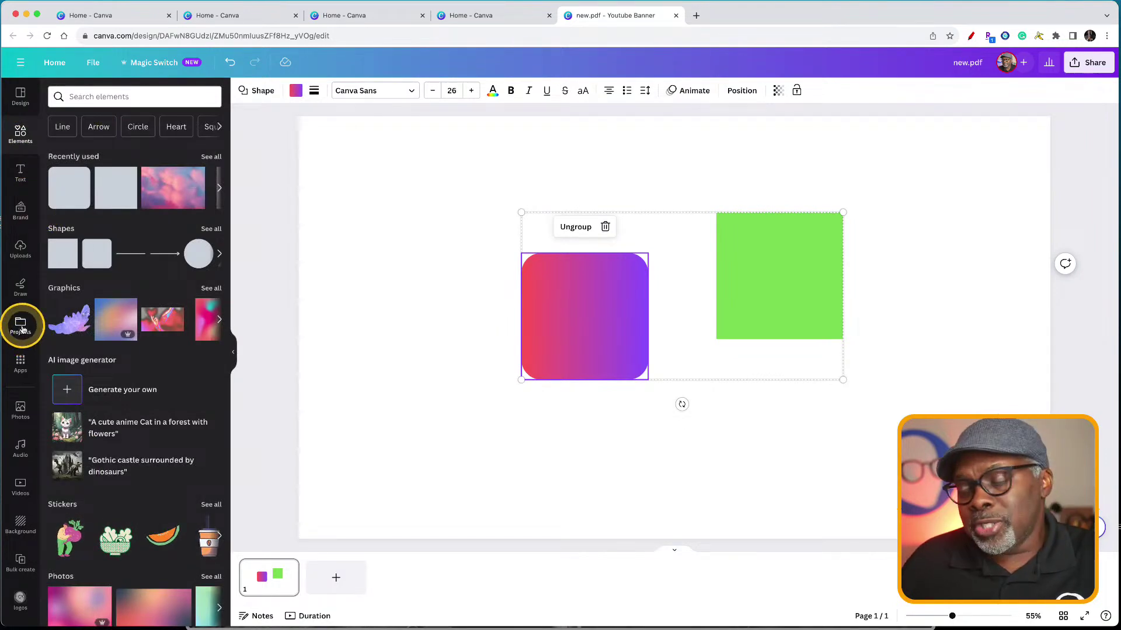
click(55, 62)
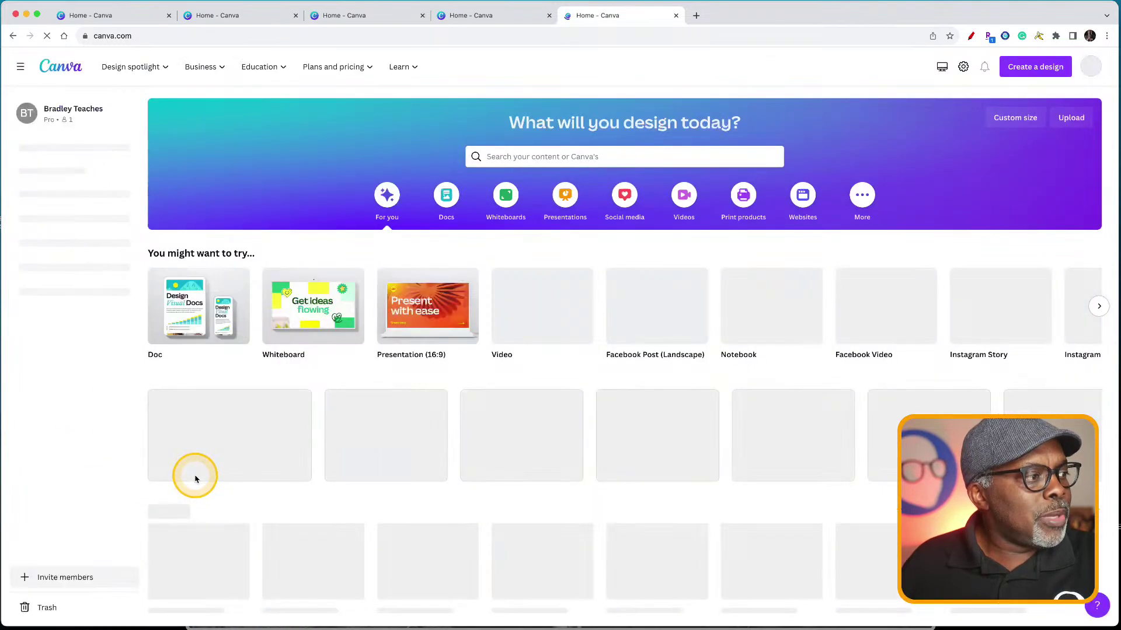
scroll(203, 559, down, 2)
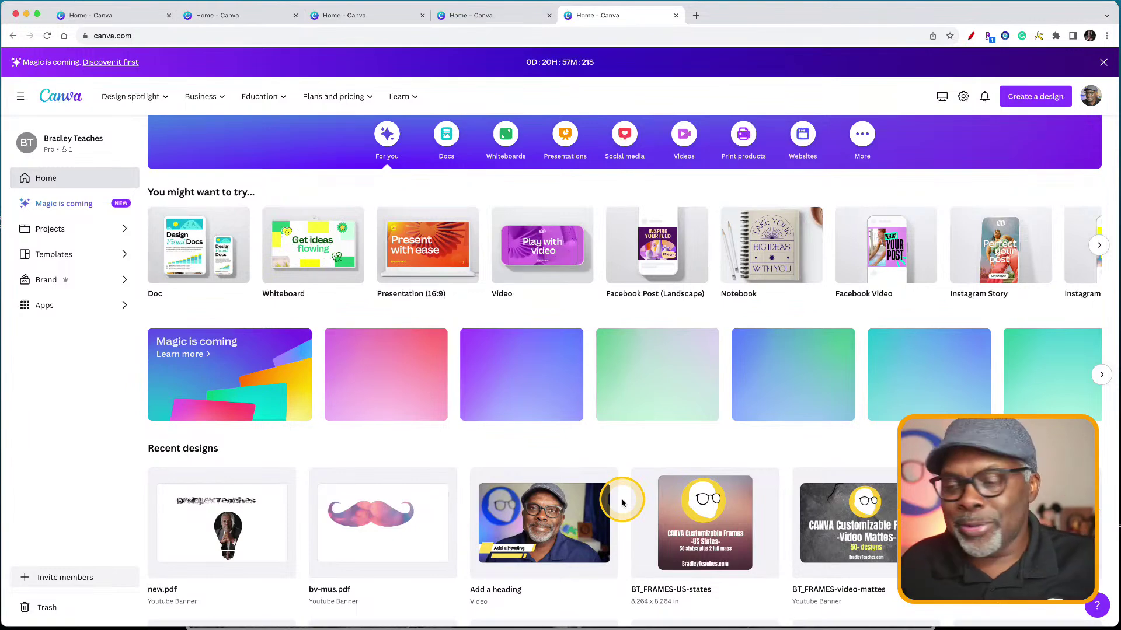
mouse_move(658, 470)
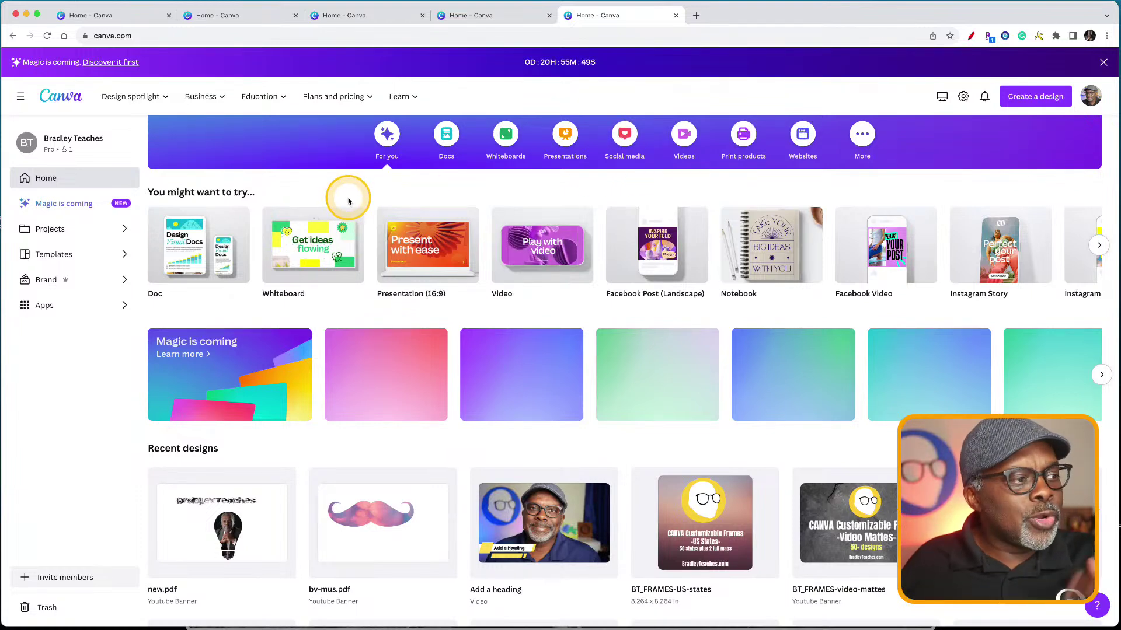
click(392, 557)
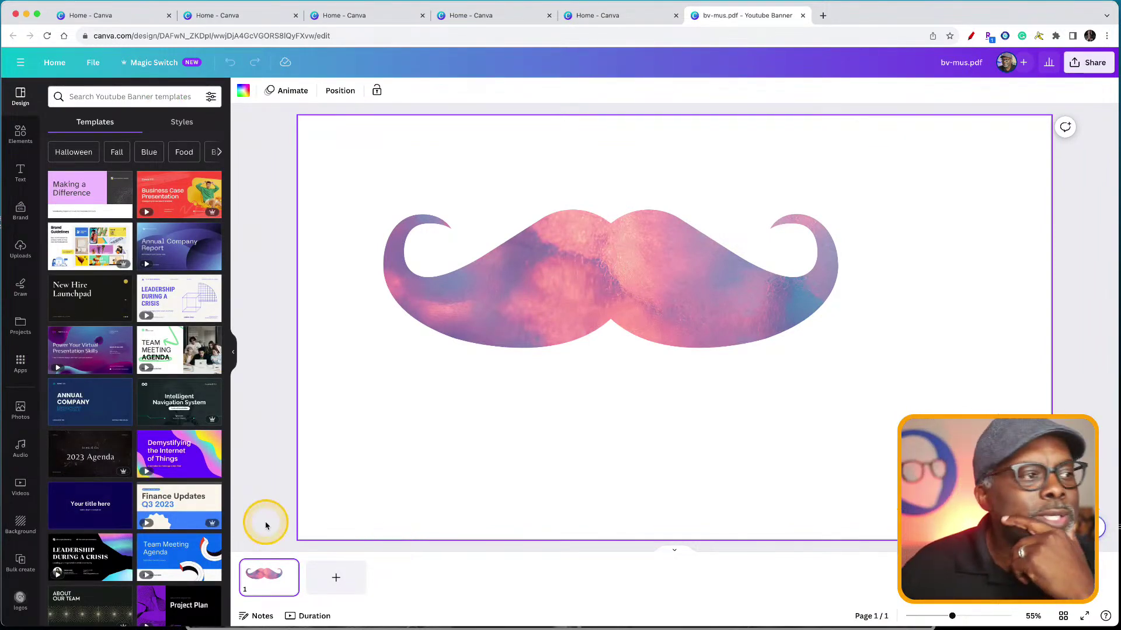
Delete the photo inside the mustache frame and the frame itself, and undo both deletions
click(645, 295)
click(647, 295)
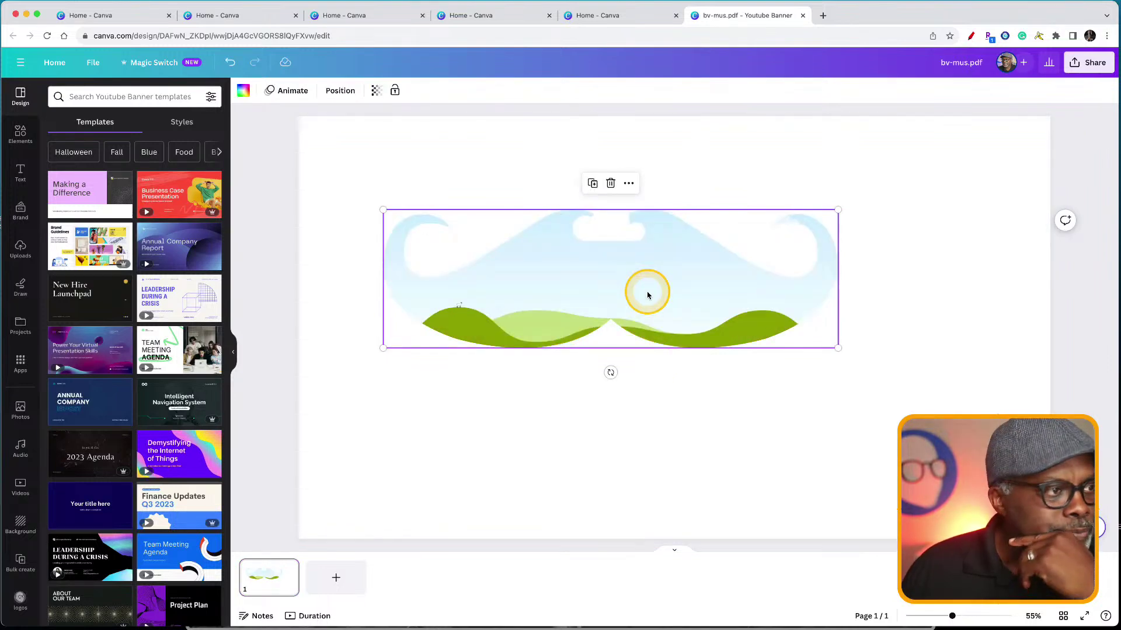
key(Delete)
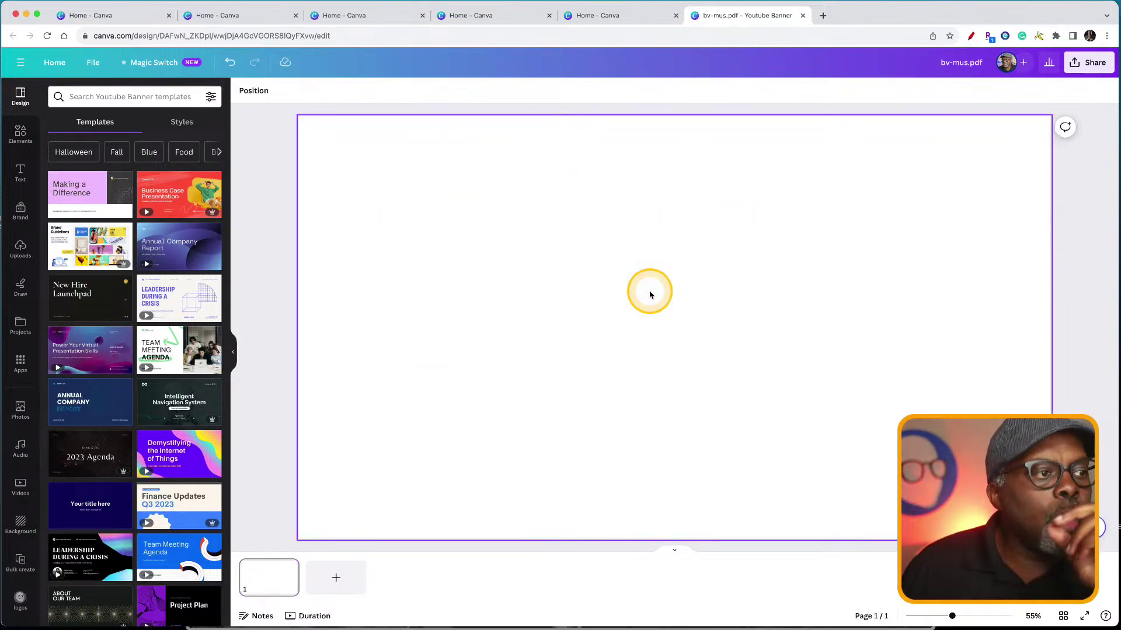
key(ctrl+z)
key(ctrl+z)
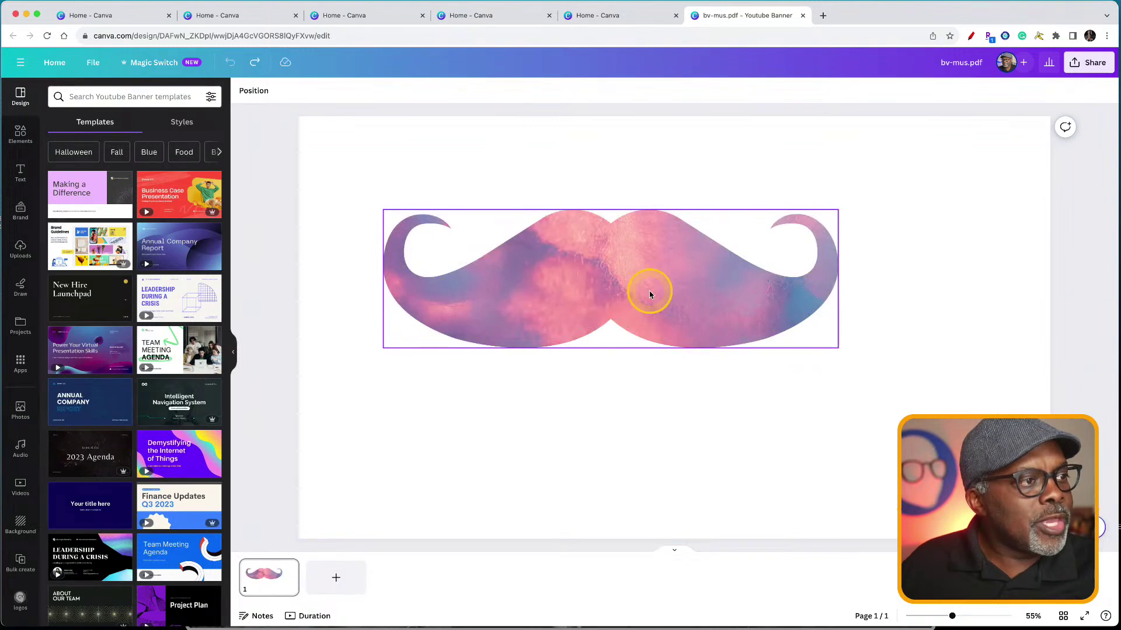
Move the mustache frame up and to the right, and remove the pink cloud photo from it
click(759, 433)
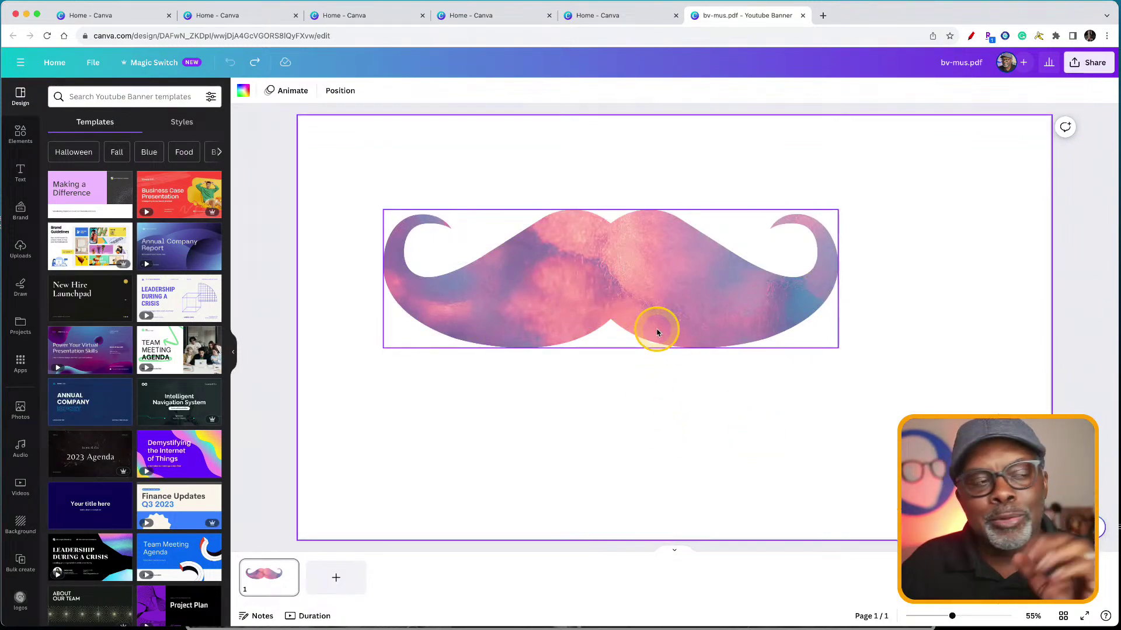
drag(658, 333, 681, 306)
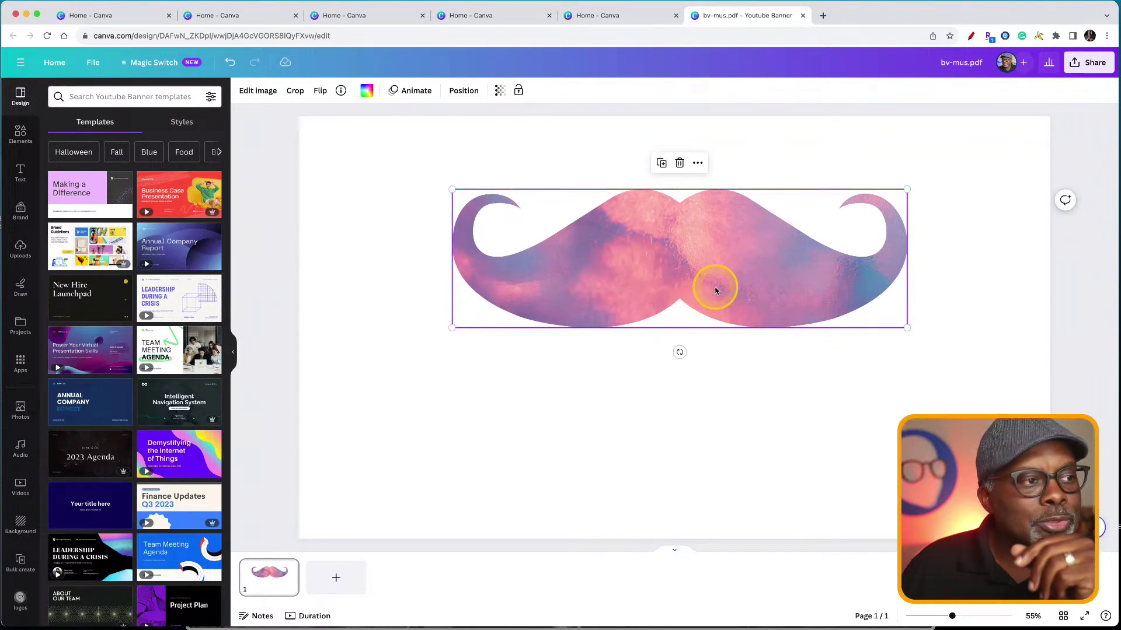
key(Delete)
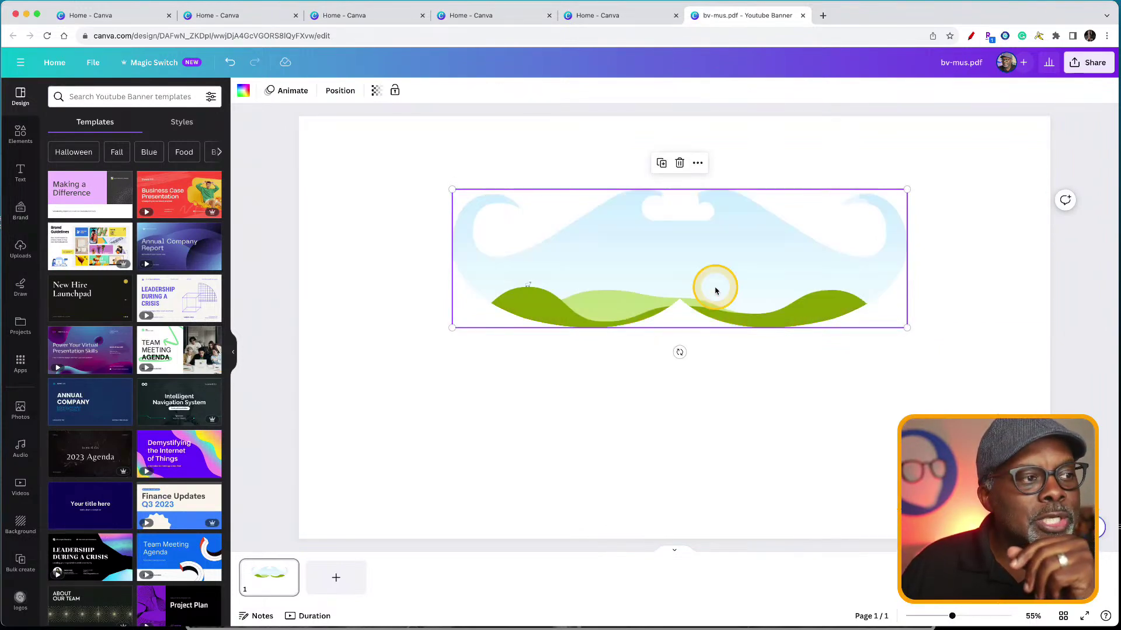
Place the foggy forest video from the Nature videos in the mustache frame, and undo the placement
click(21, 489)
drag(185, 357, 623, 240)
click(533, 401)
click(593, 281)
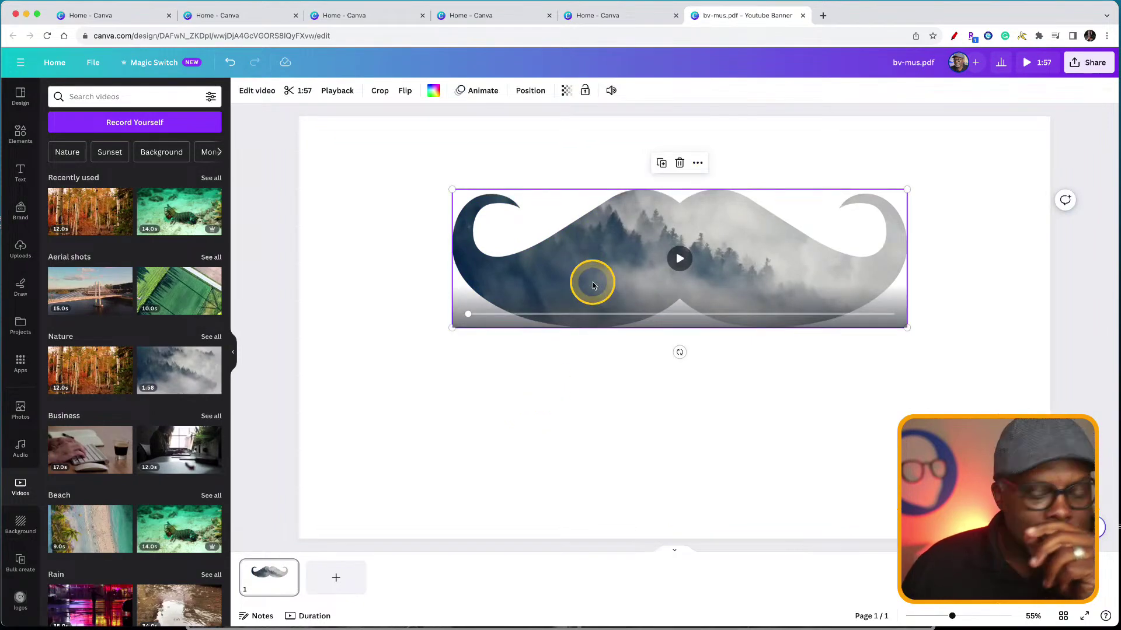
key(super+z)
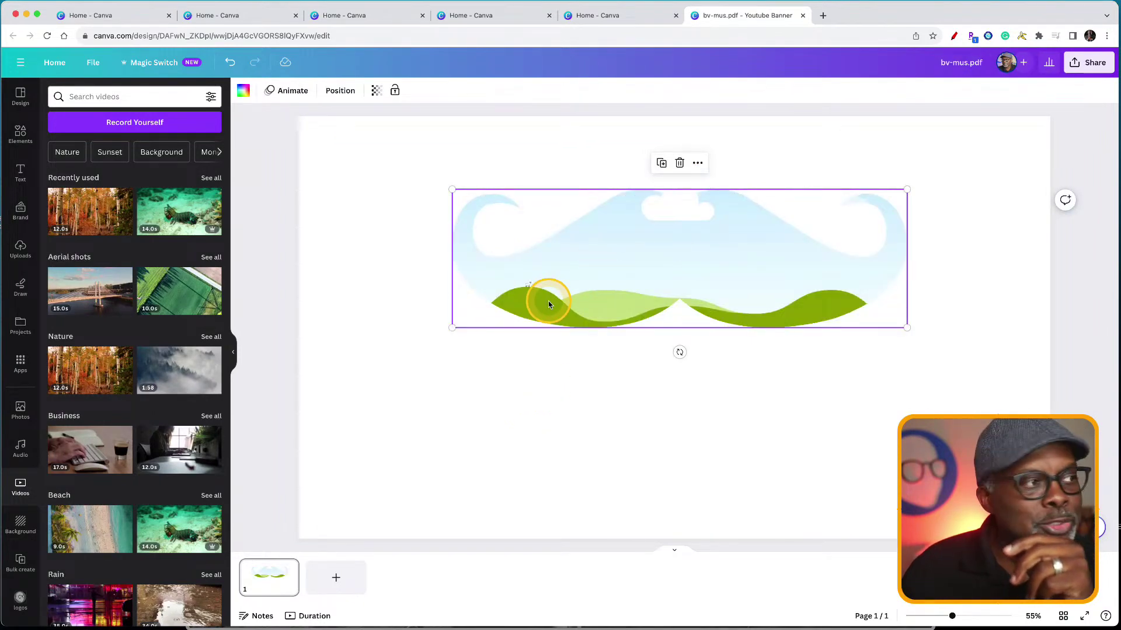
Fill the empty mustache frame with medium gray, and try deleting the frame before undoing the deletion
click(243, 90)
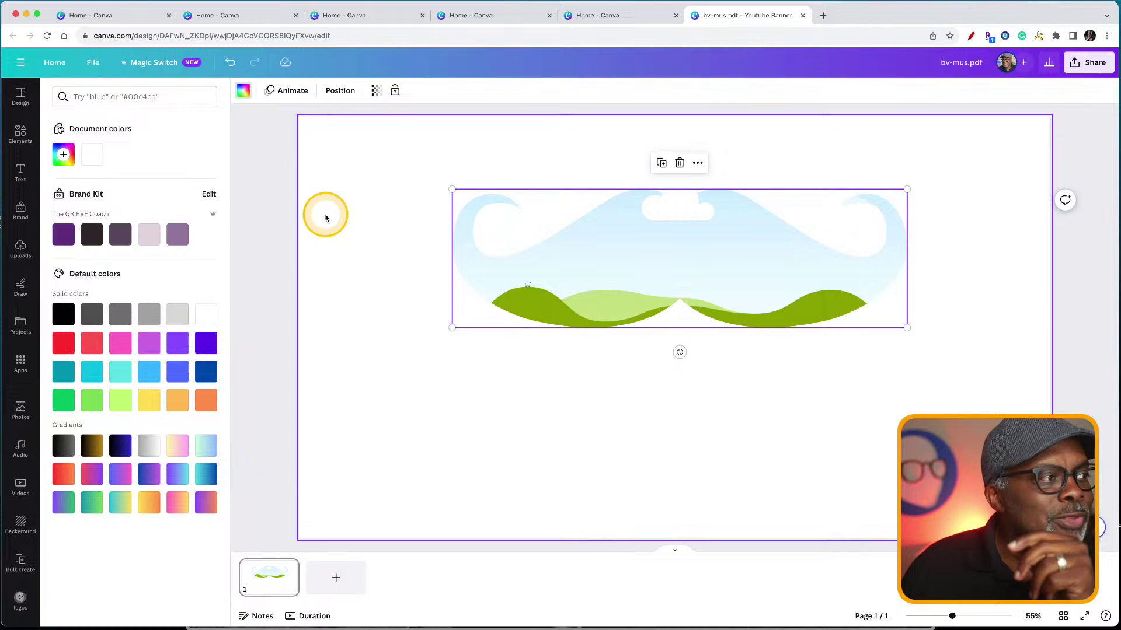
click(146, 313)
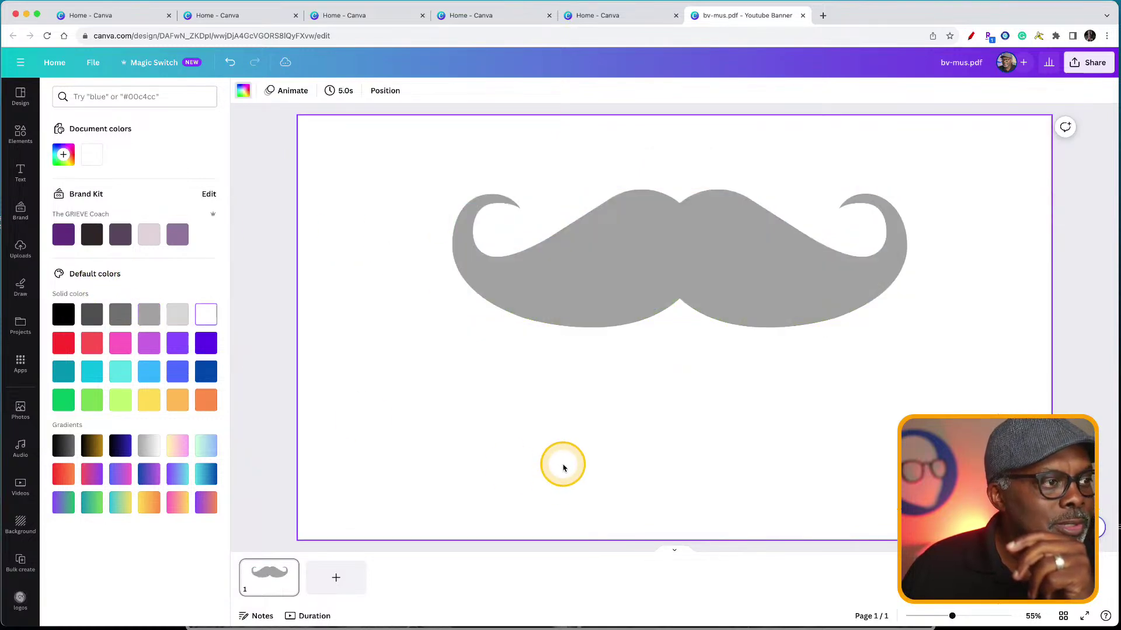
click(590, 275)
key(Delete)
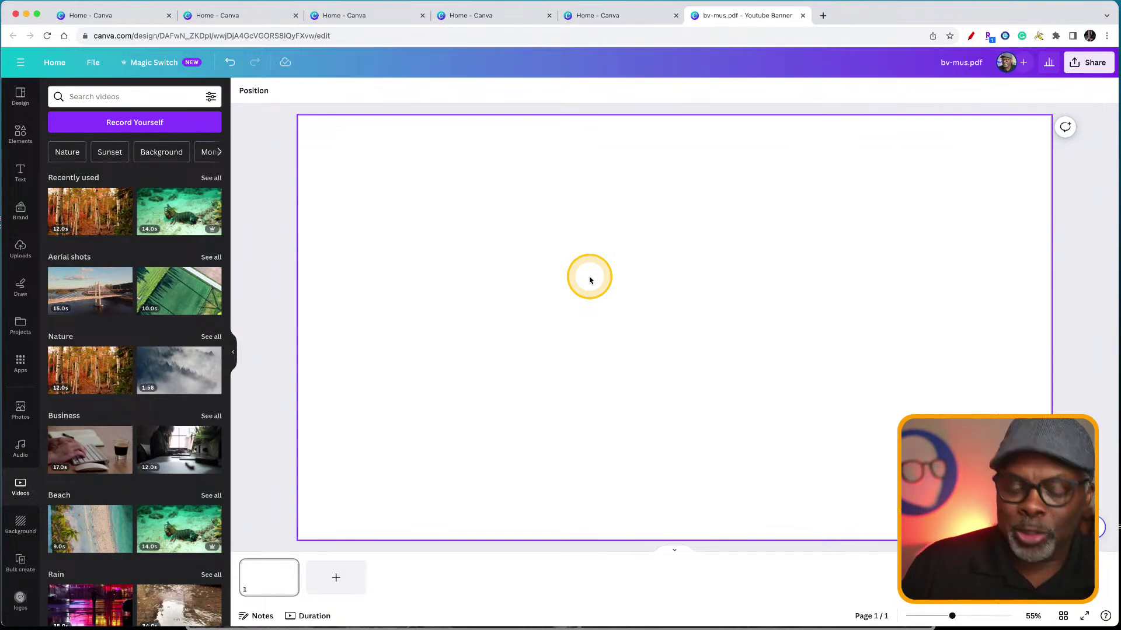
key(super+z)
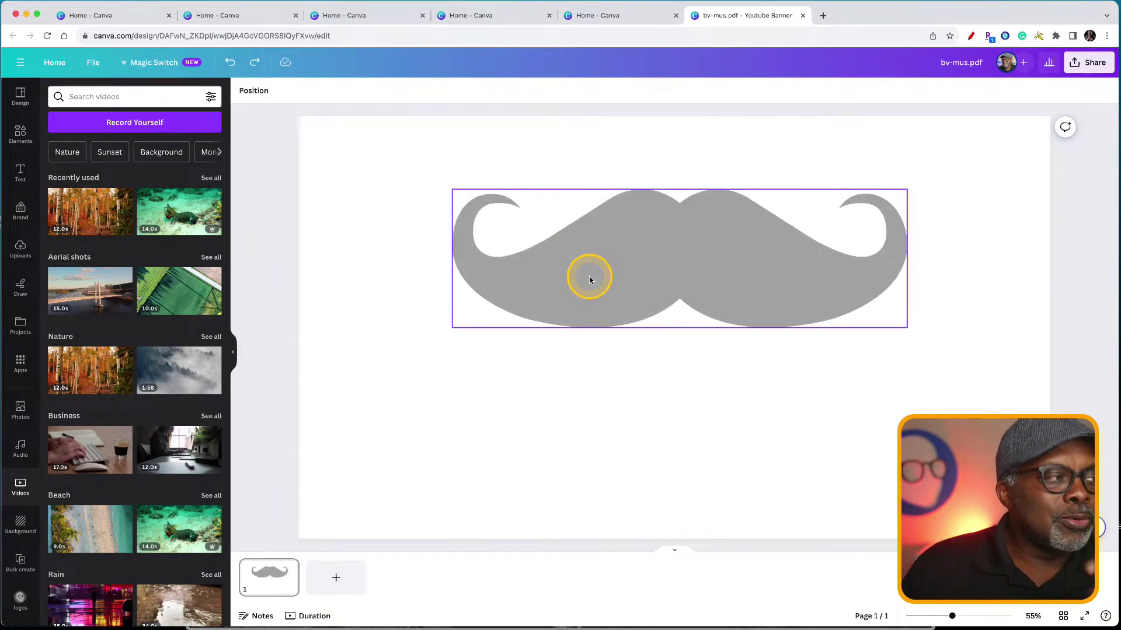
Fill the gray mustache with the underwater shrimp video, and replace it with the trending photo of the woman raising her hand
click(506, 283)
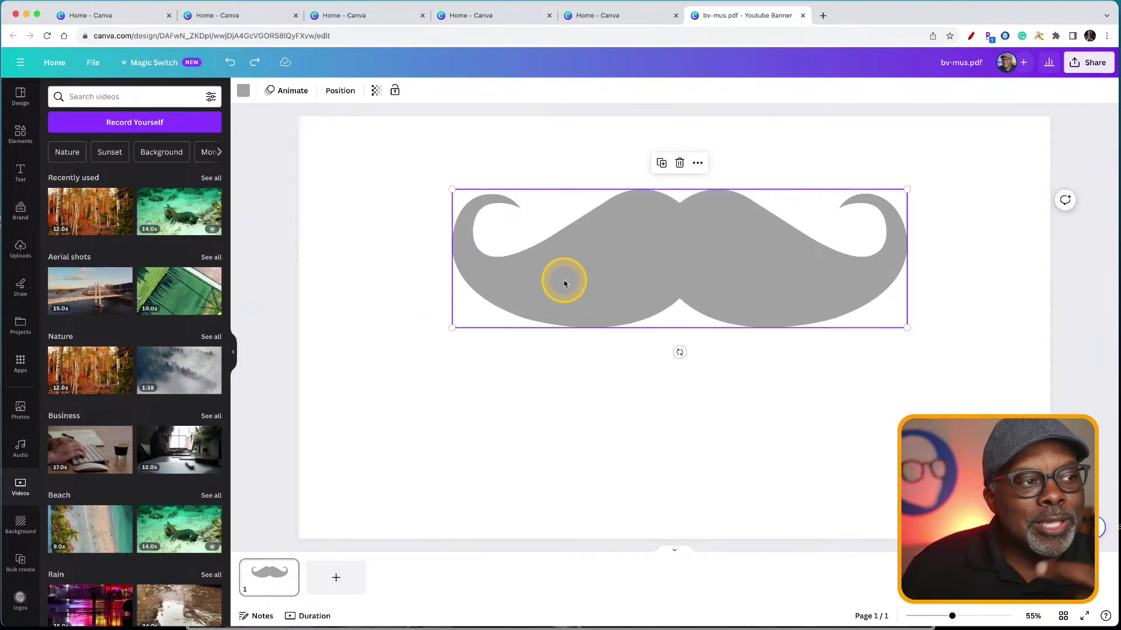
drag(188, 238, 590, 248)
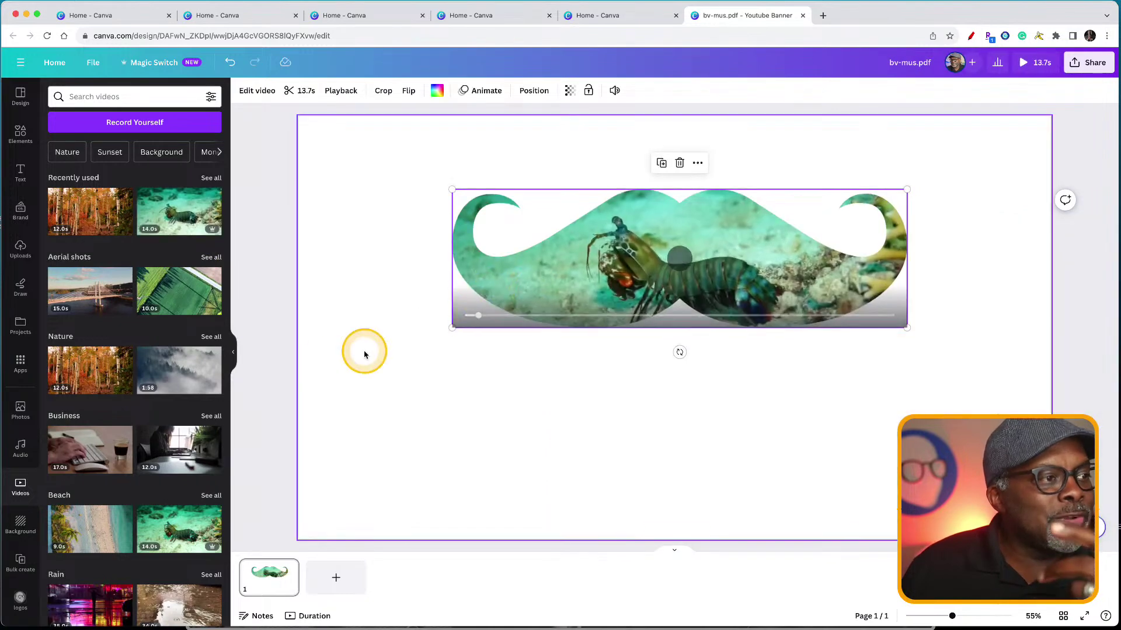
click(20, 411)
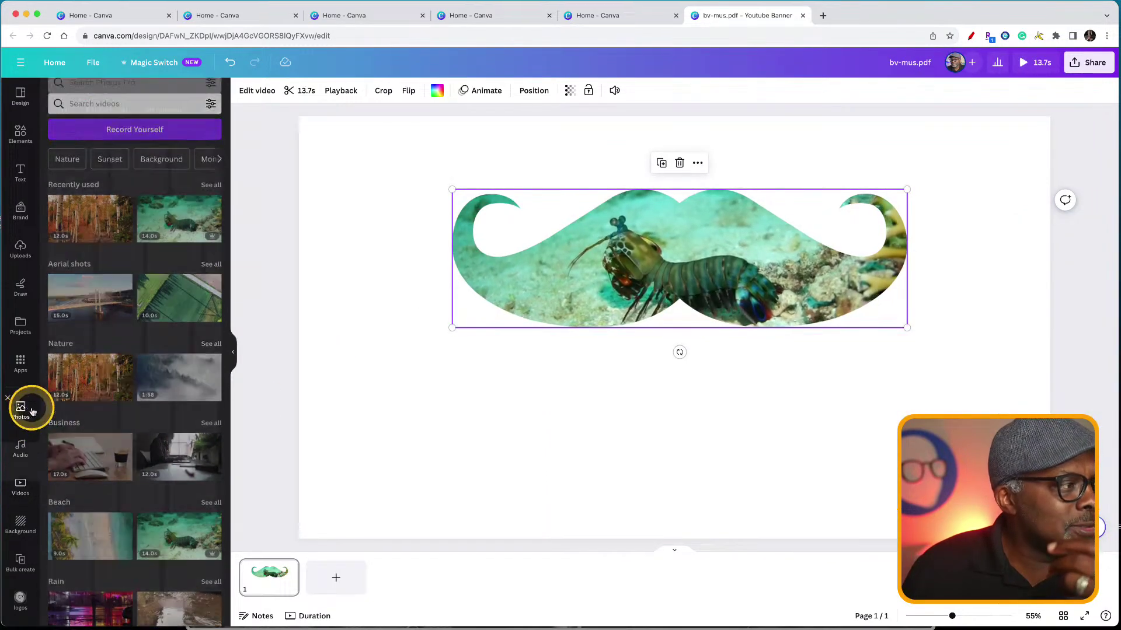
drag(90, 358, 543, 292)
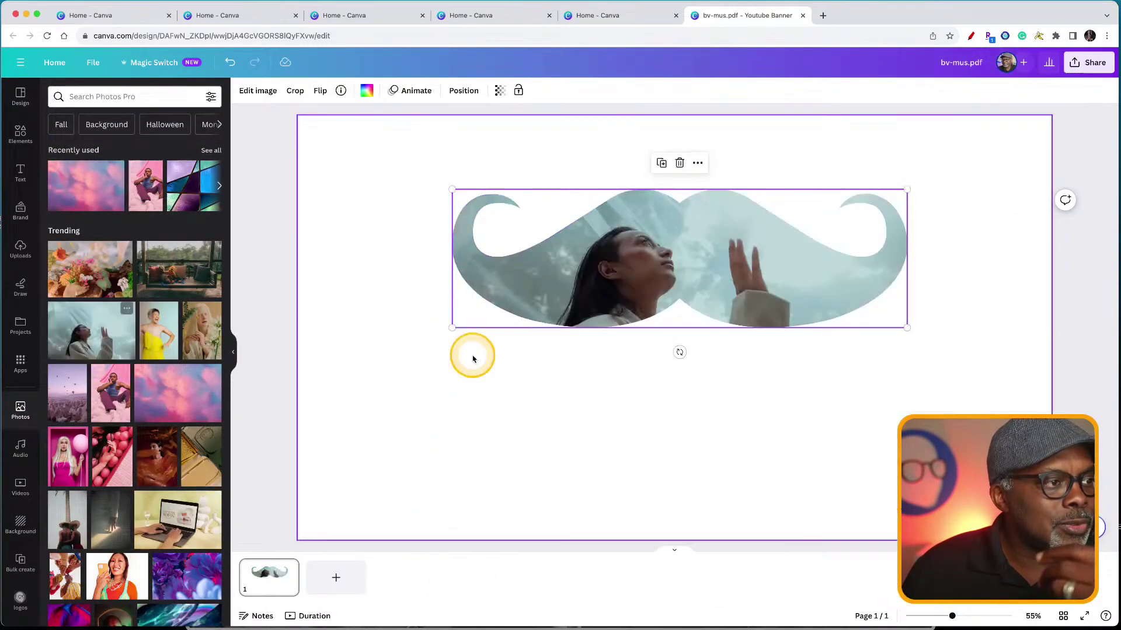
Remove the woman's photo from the mustache frame, and delete the empty frame from the page
click(412, 380)
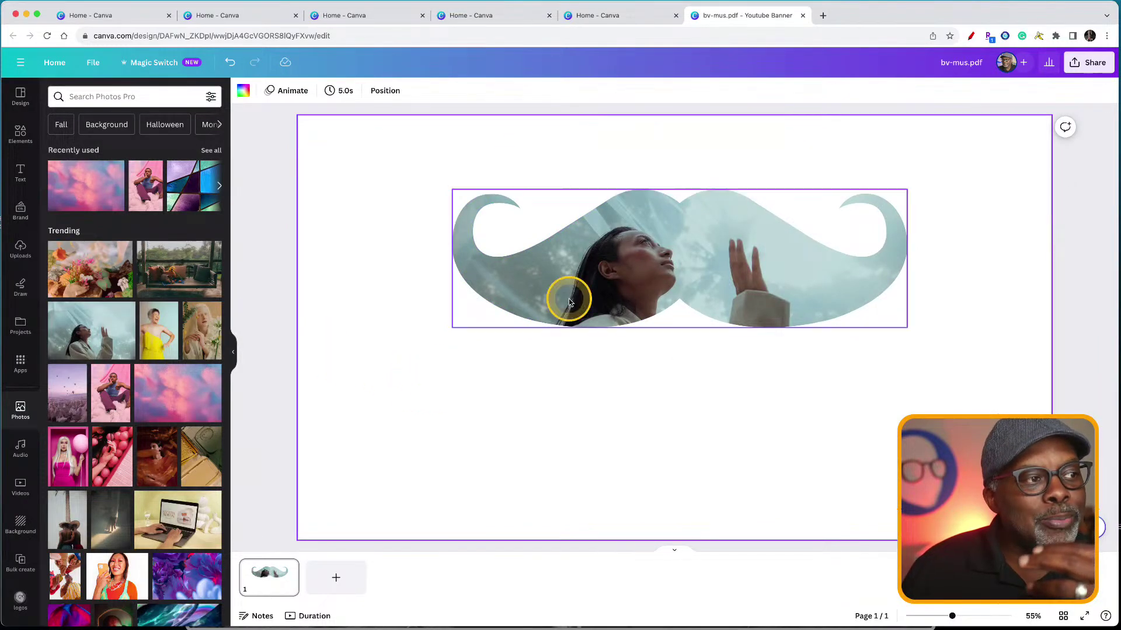
click(577, 298)
key(super+z)
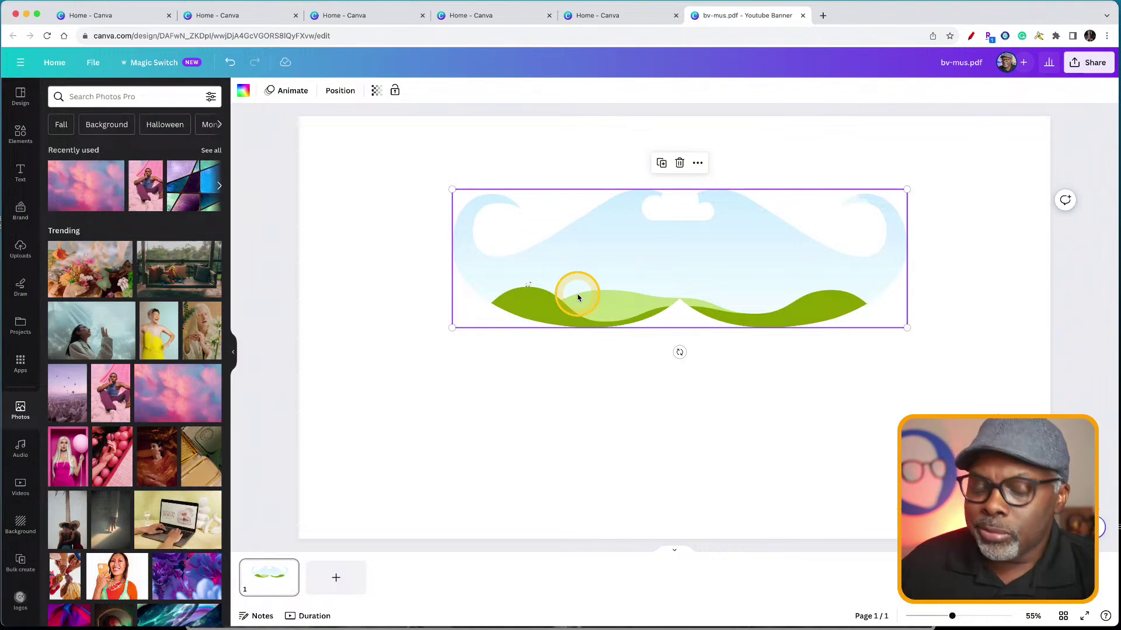
click(613, 340)
click(601, 298)
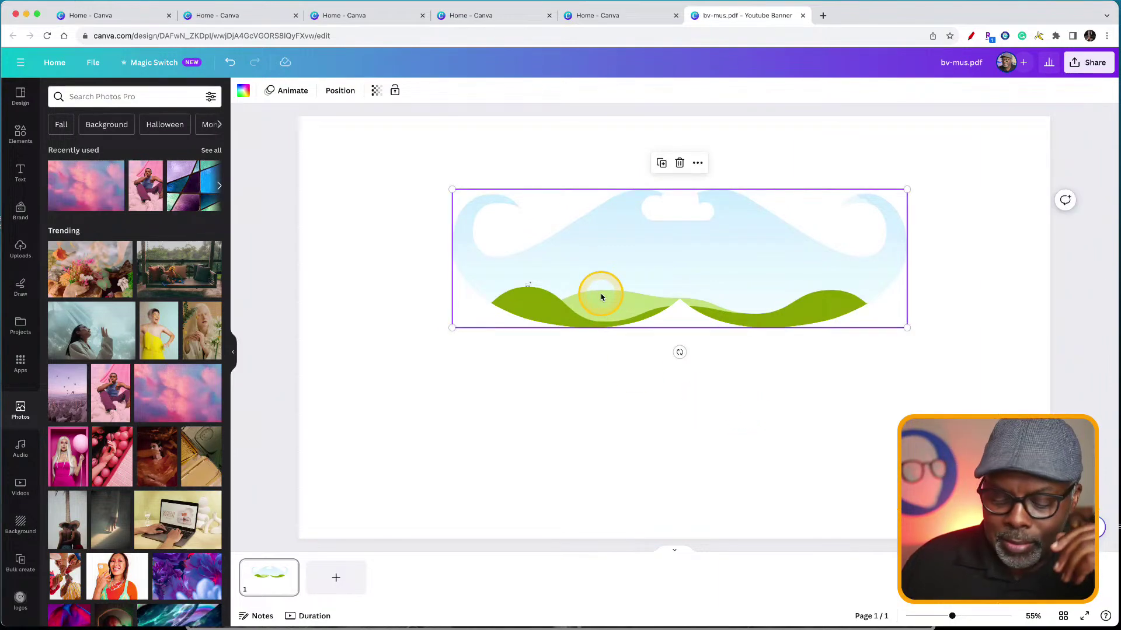
key(Delete)
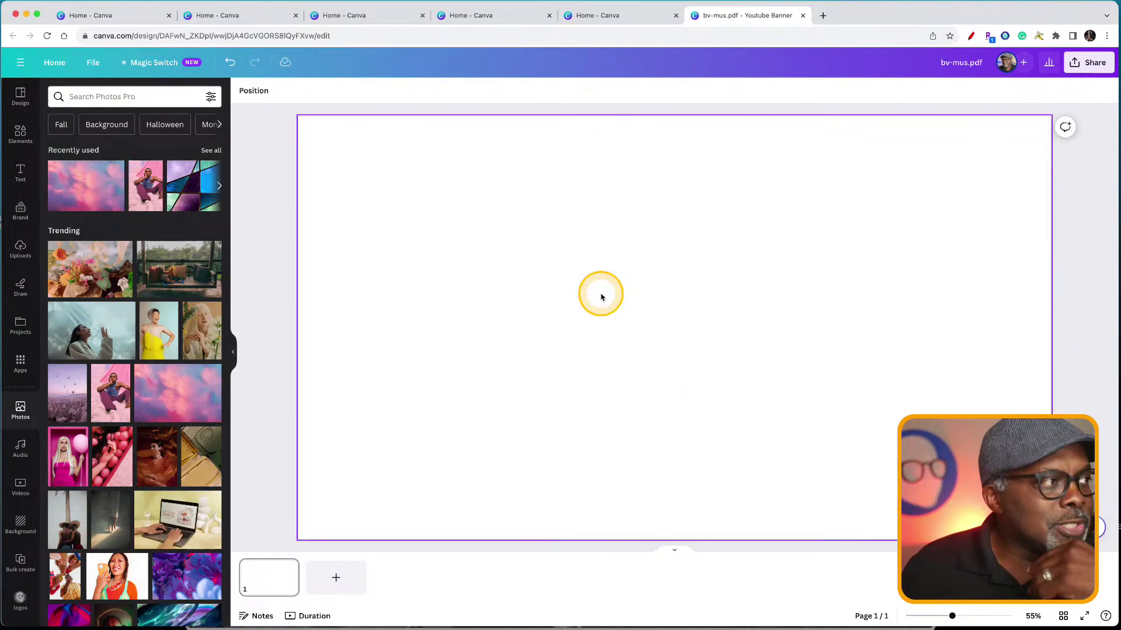
Show rulers and guides on the blank page through the design's view settings
click(92, 64)
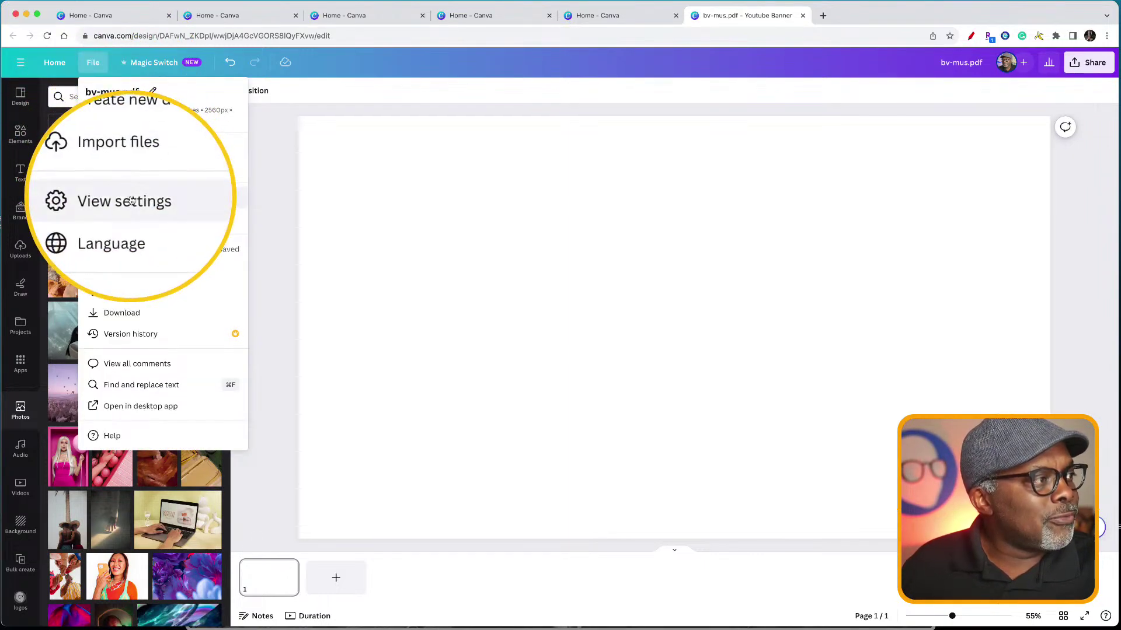
mouse_move(131, 197)
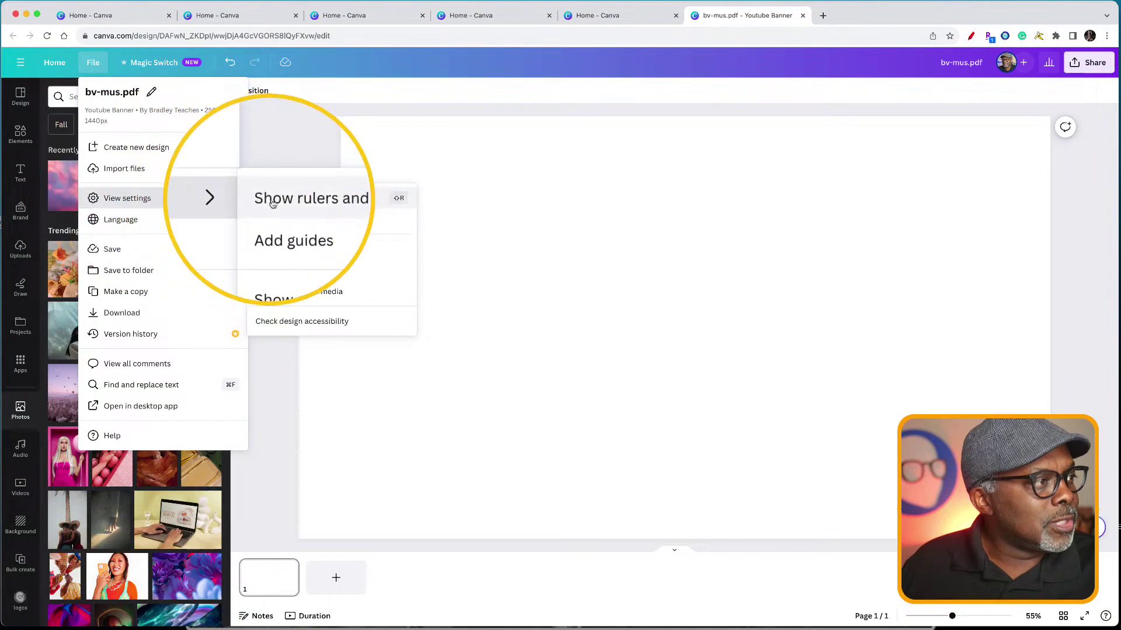
click(292, 200)
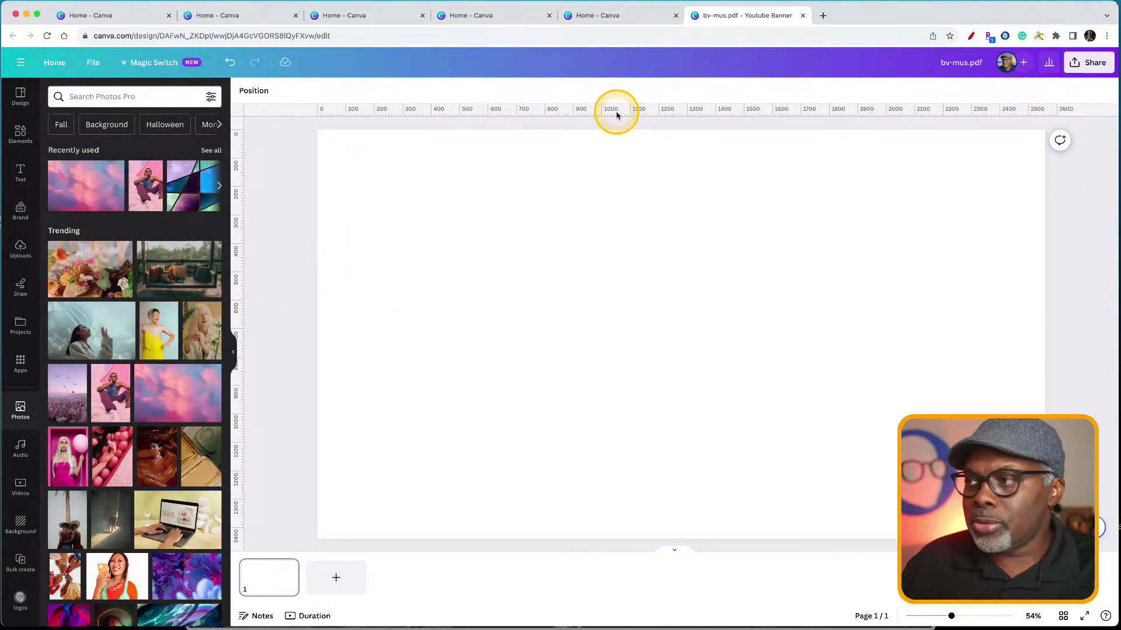
Add custom guides to the blank page with 3 columns, 3 rows and a column gap of 0
click(93, 63)
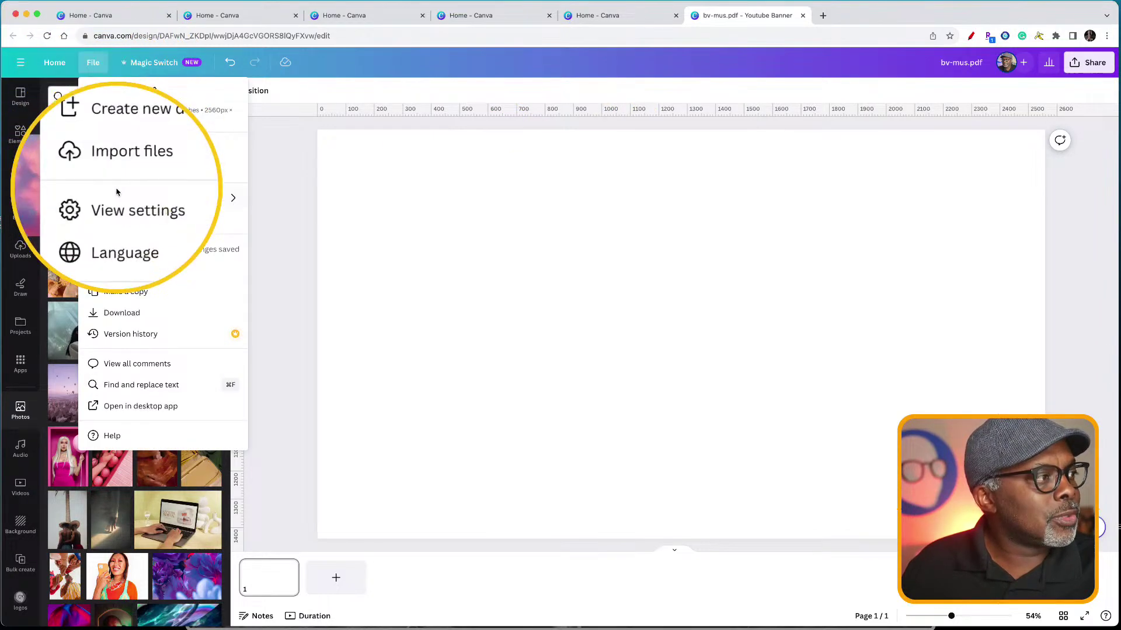
mouse_move(117, 198)
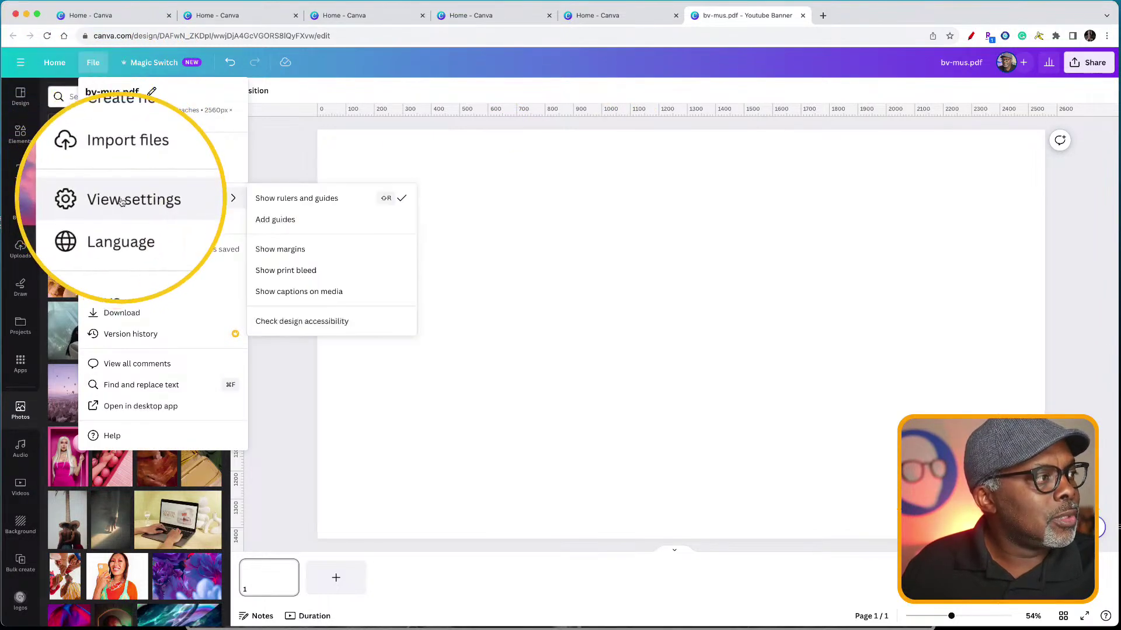
click(277, 227)
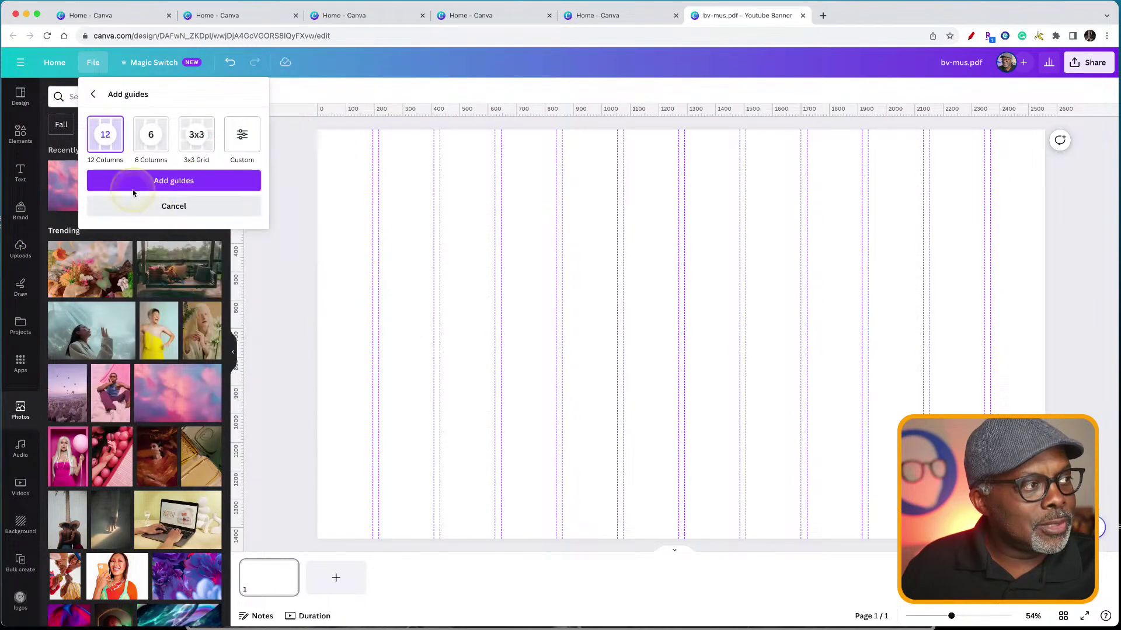
click(242, 140)
click(106, 192)
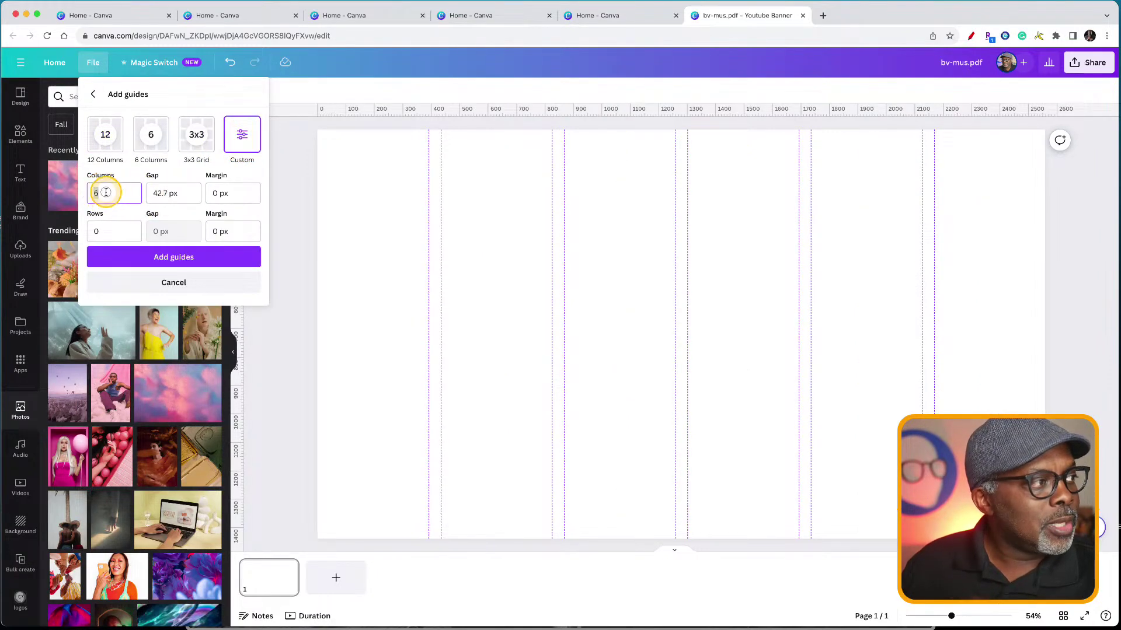
double_click(106, 193)
text(3)
double_click(95, 230)
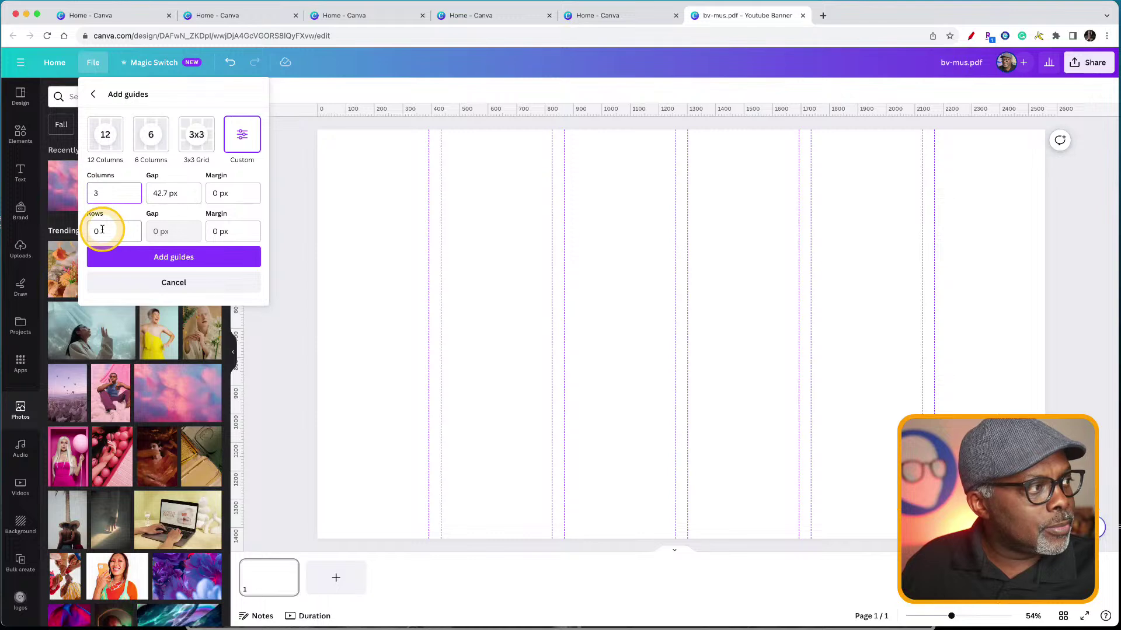
text(3)
click(164, 193)
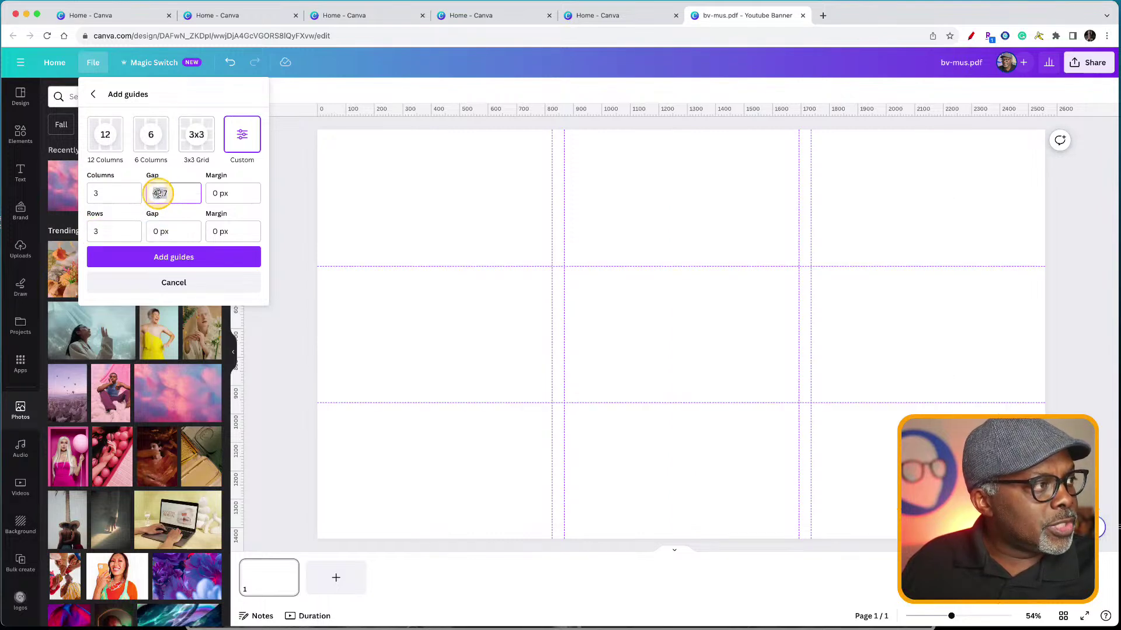
text(0)
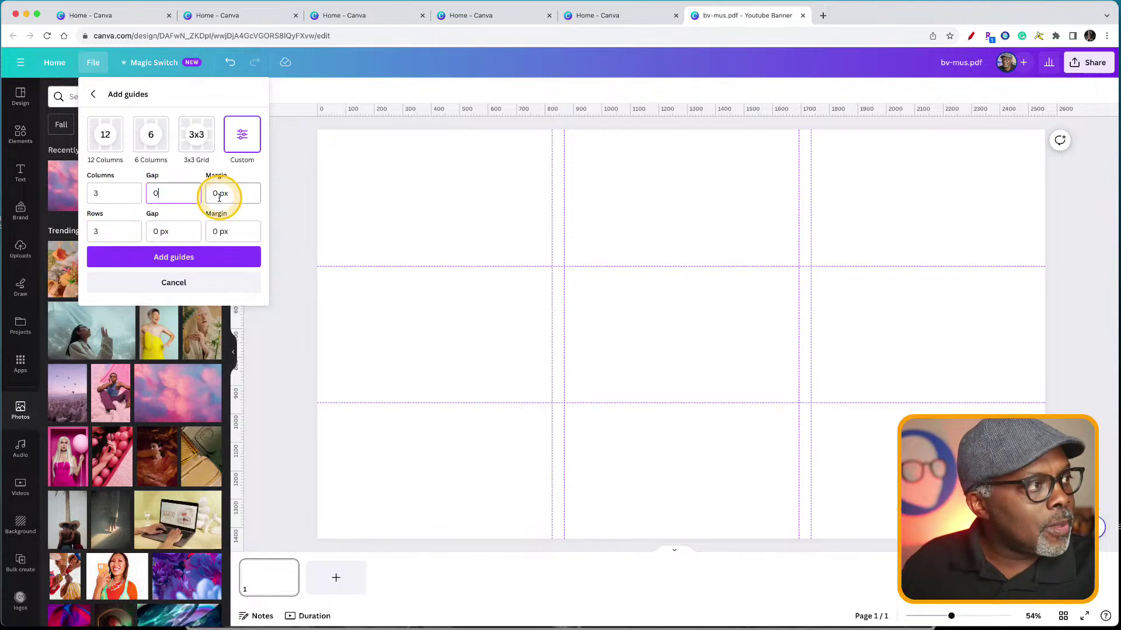
click(183, 263)
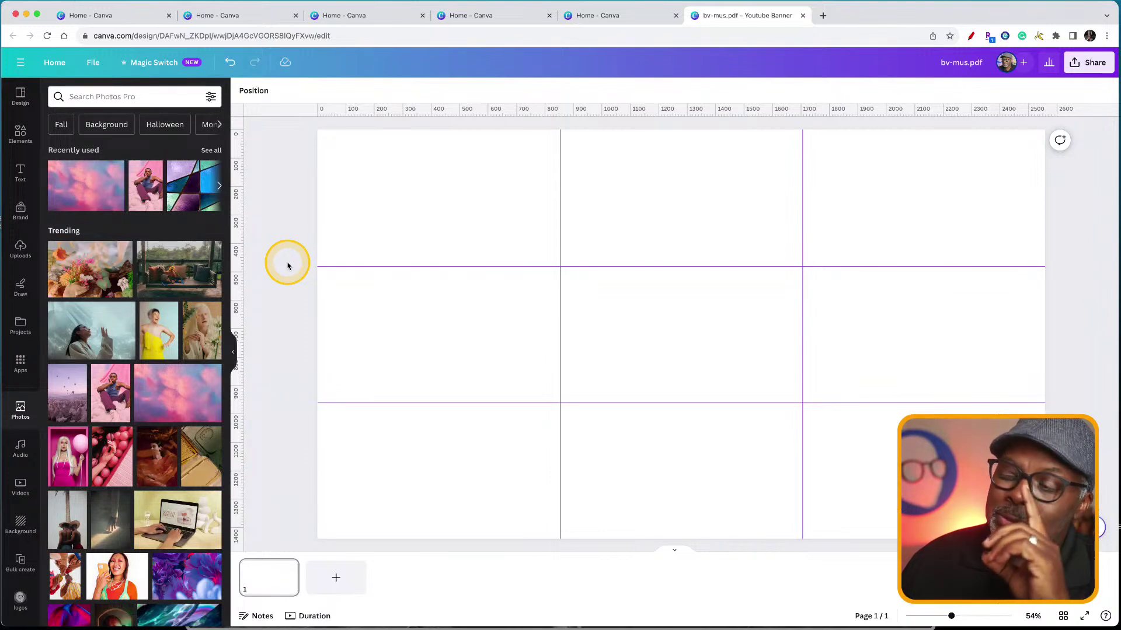
Leave the banner design and create a blank Presentation (16:9) design
click(20, 98)
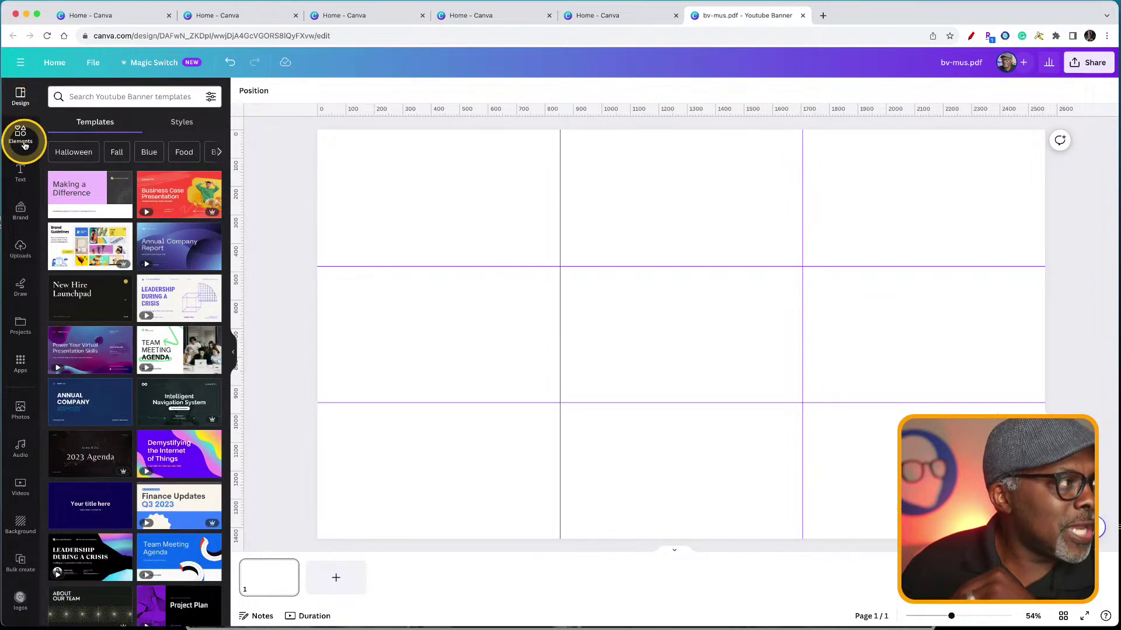
click(55, 66)
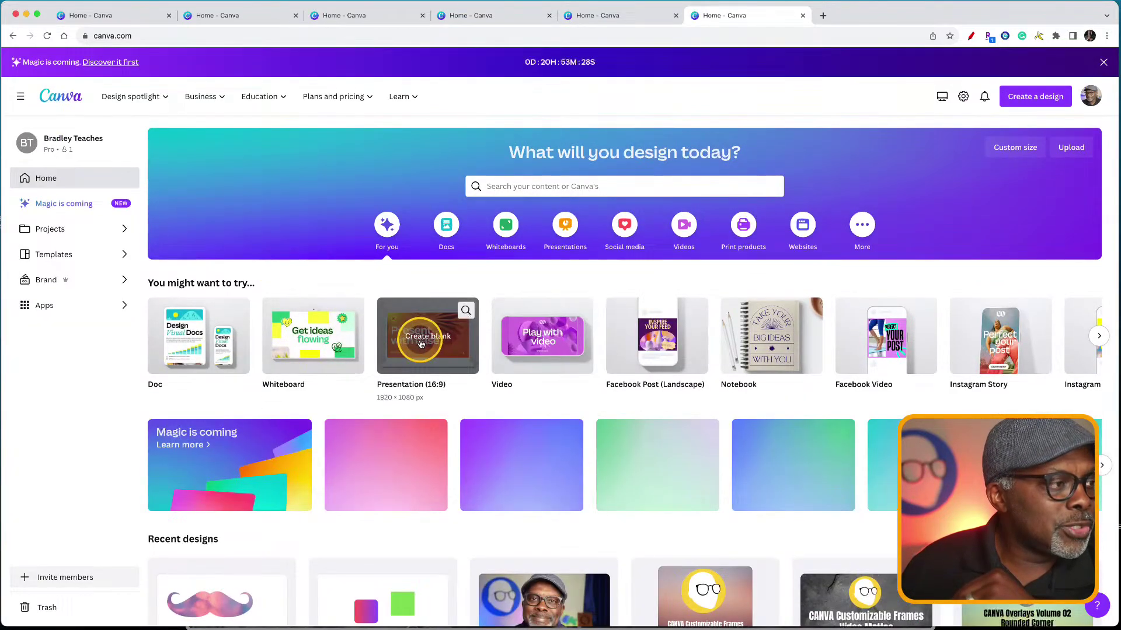
click(415, 338)
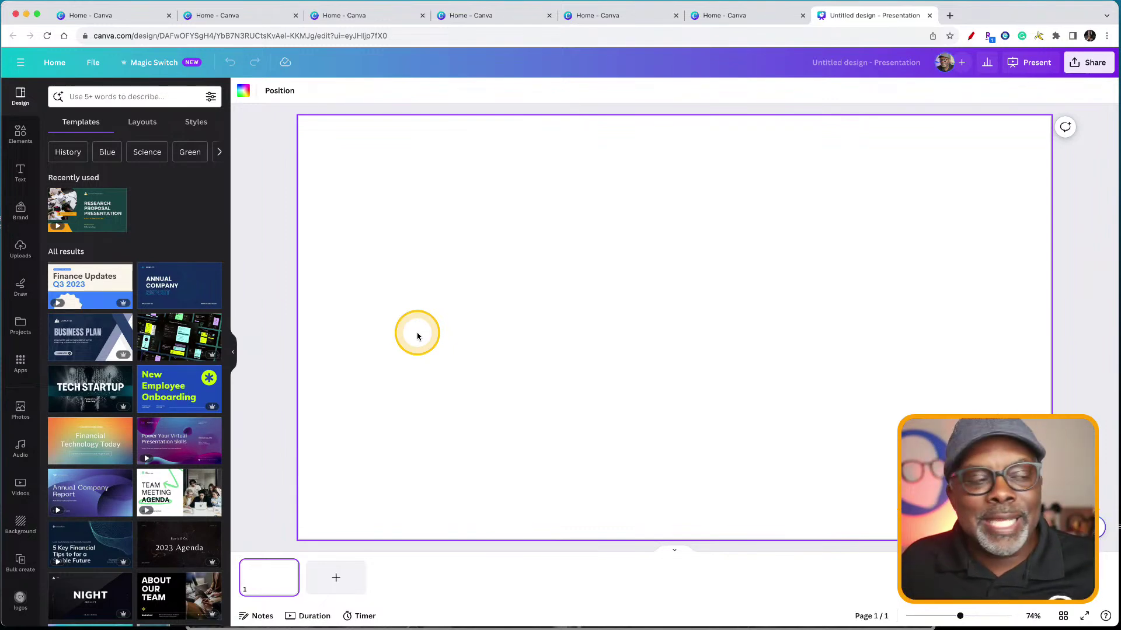
Find the Digital Brainstorm template (White Creative Doodle Brainstorming Presentation) and apply all 12 pages to the blank presentation
scroll(137, 366, down, 6)
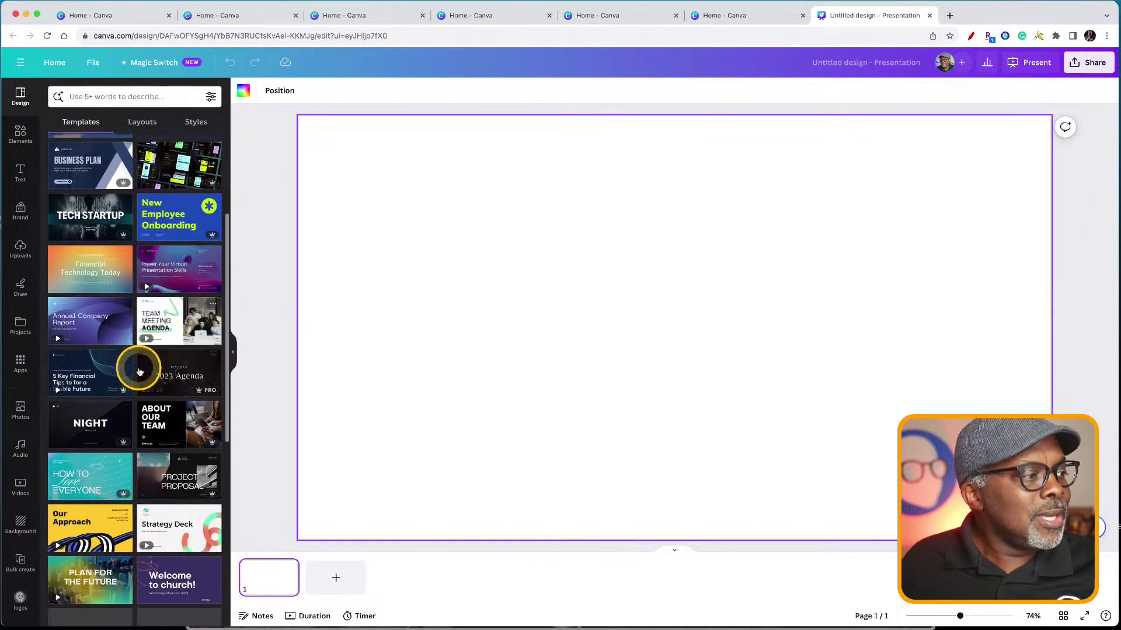
scroll(138, 372, down, 2)
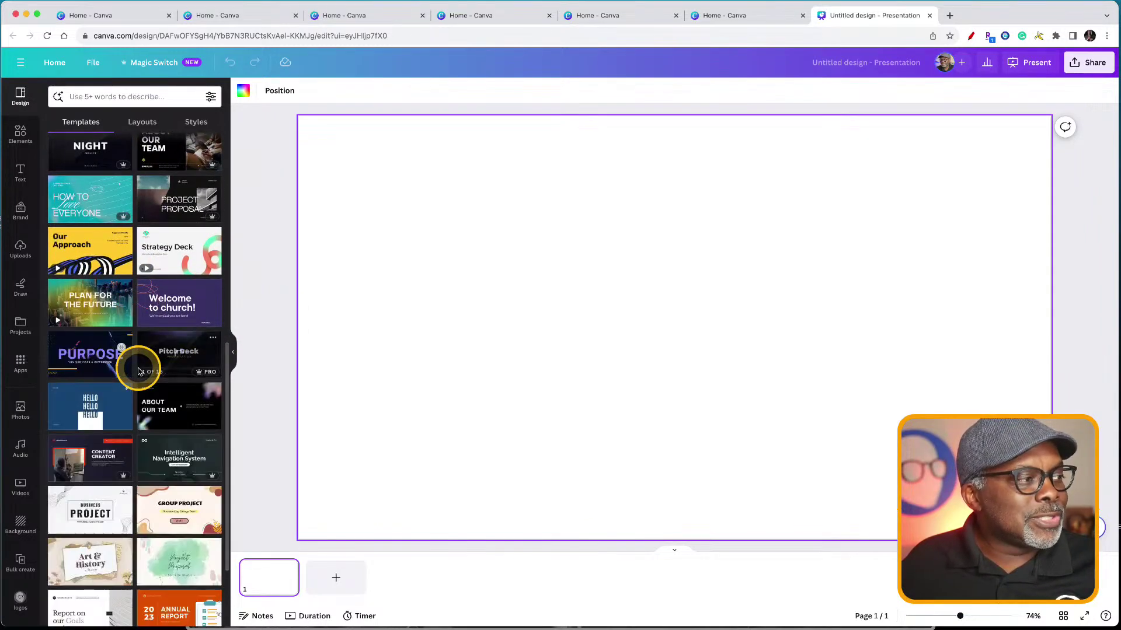
scroll(139, 372, down, 5)
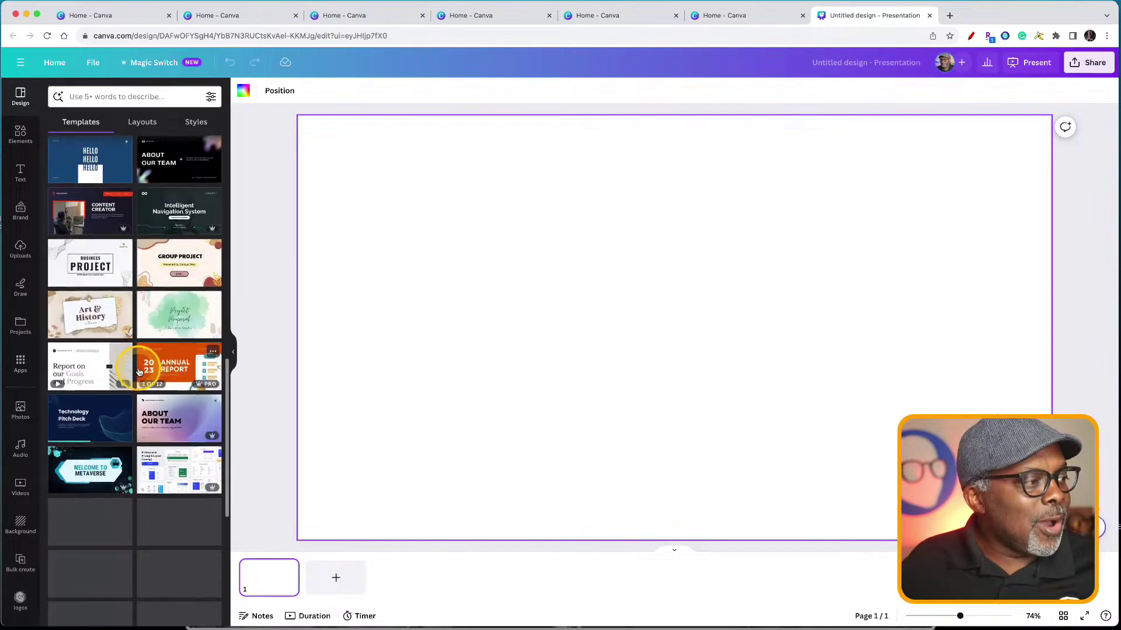
scroll(139, 371, down, 3)
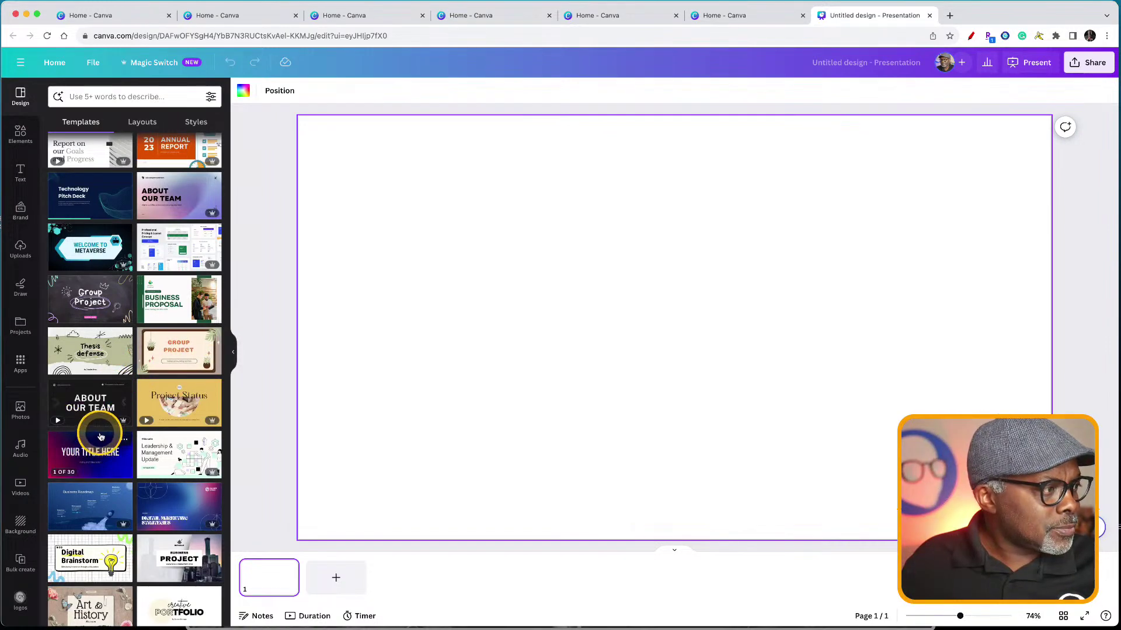
scroll(103, 434, down, 1)
scroll(104, 435, down, 1)
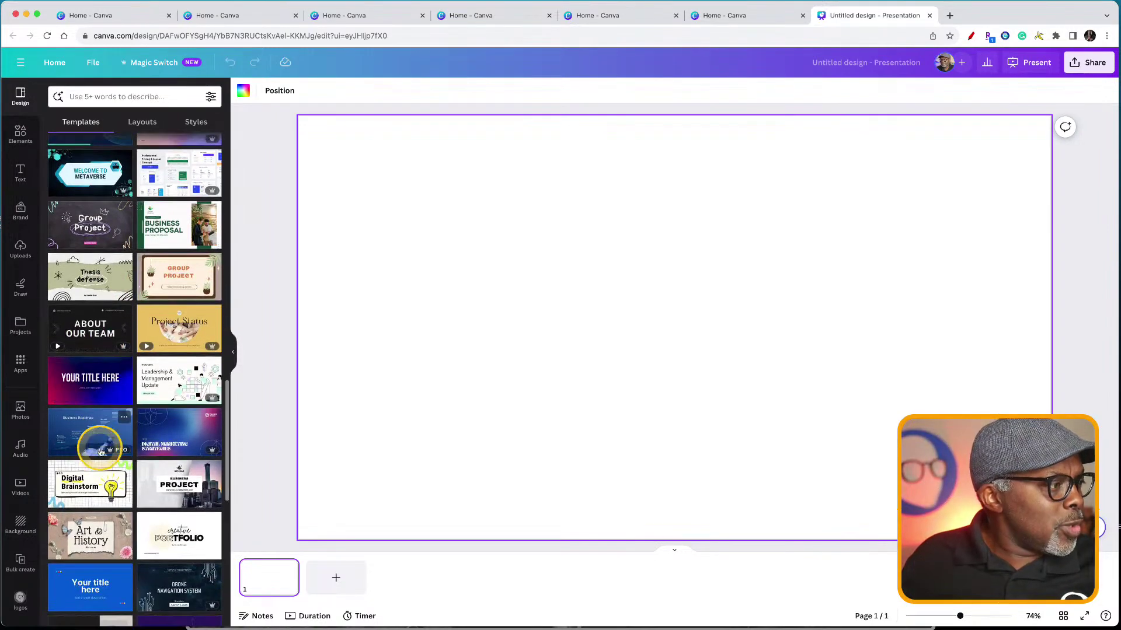
click(93, 483)
click(121, 205)
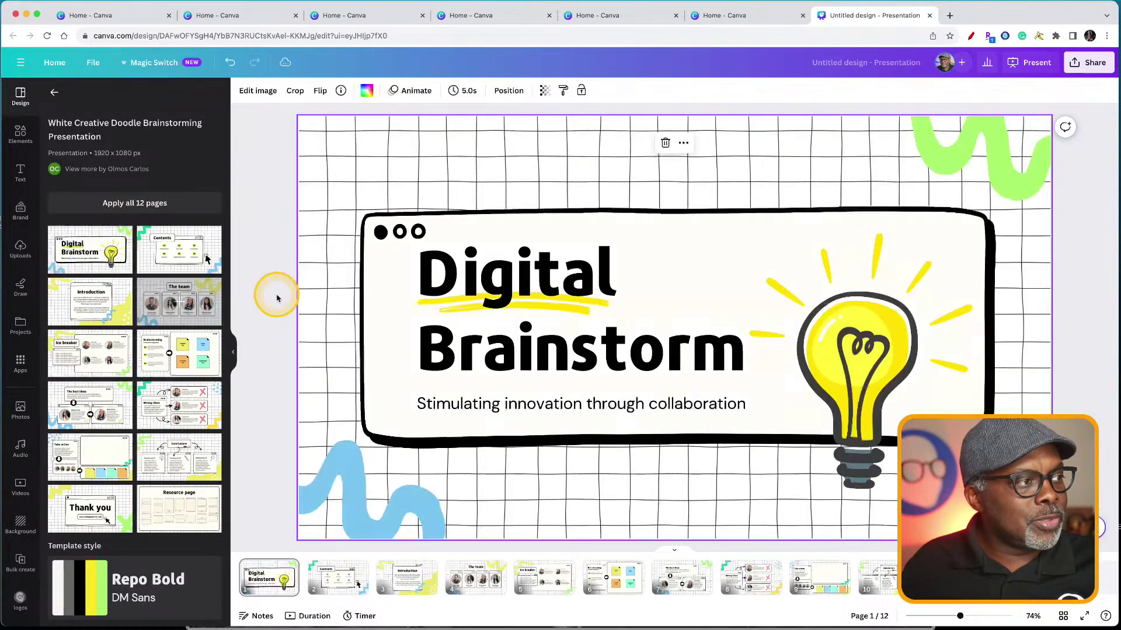
click(271, 235)
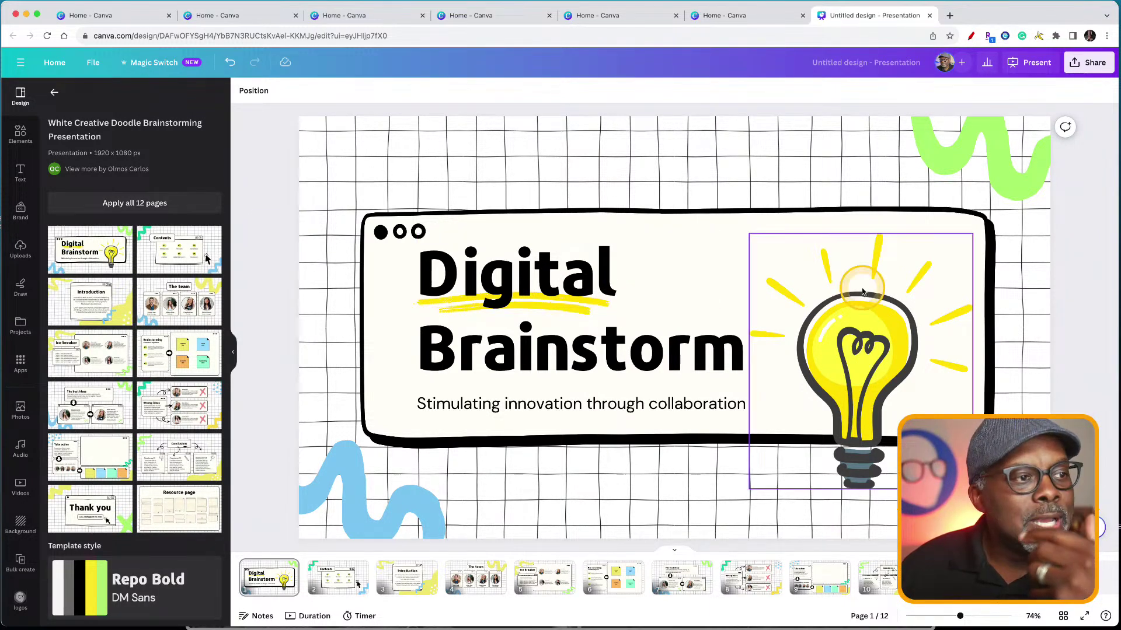
Add a rounded square shape to page 1, enlarge it, and place it over the left part of the title area
click(22, 132)
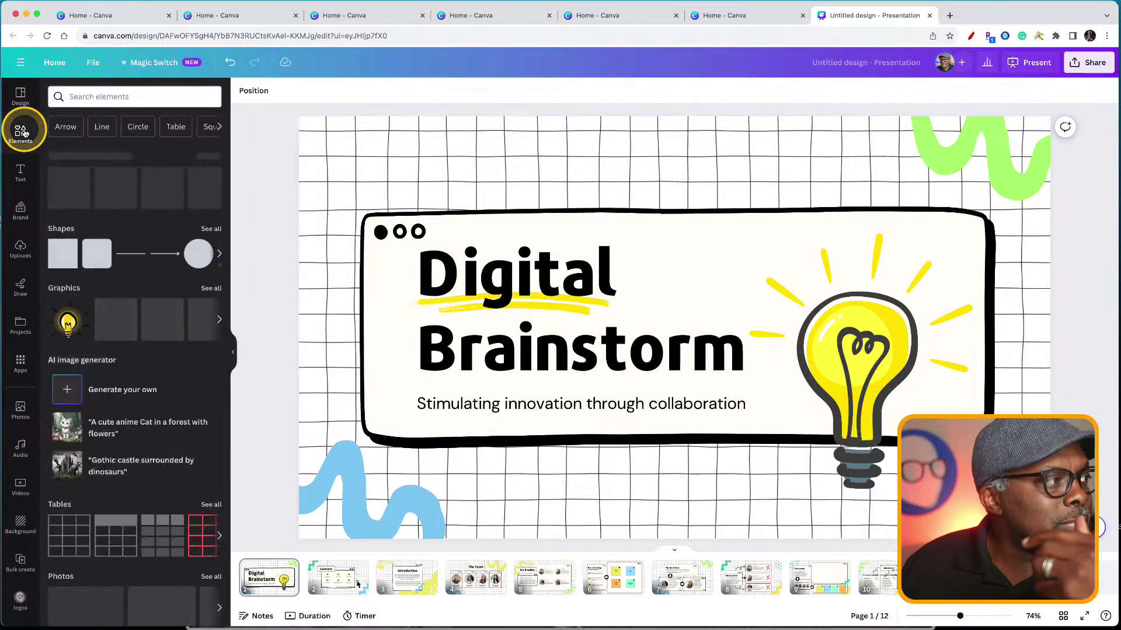
click(96, 254)
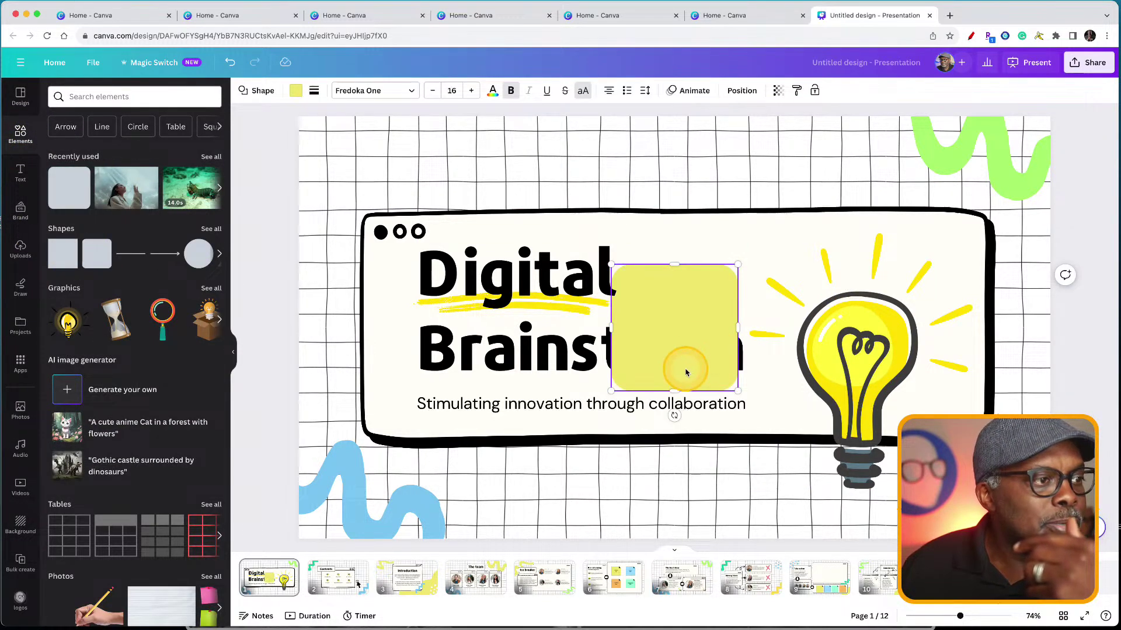
drag(687, 368, 542, 367)
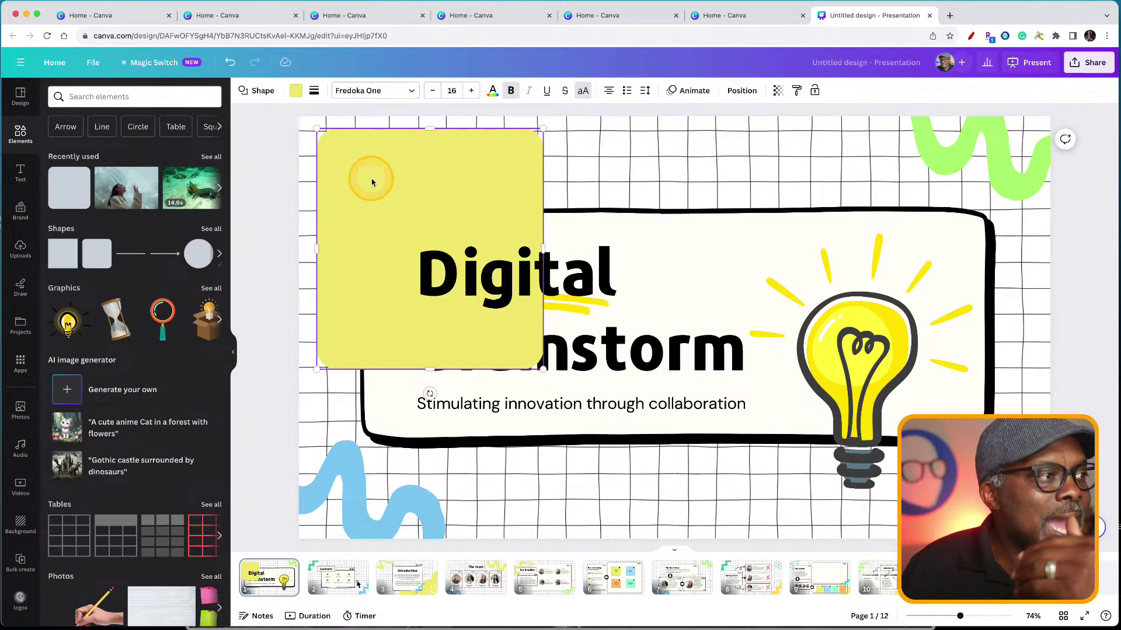
drag(370, 180, 390, 209)
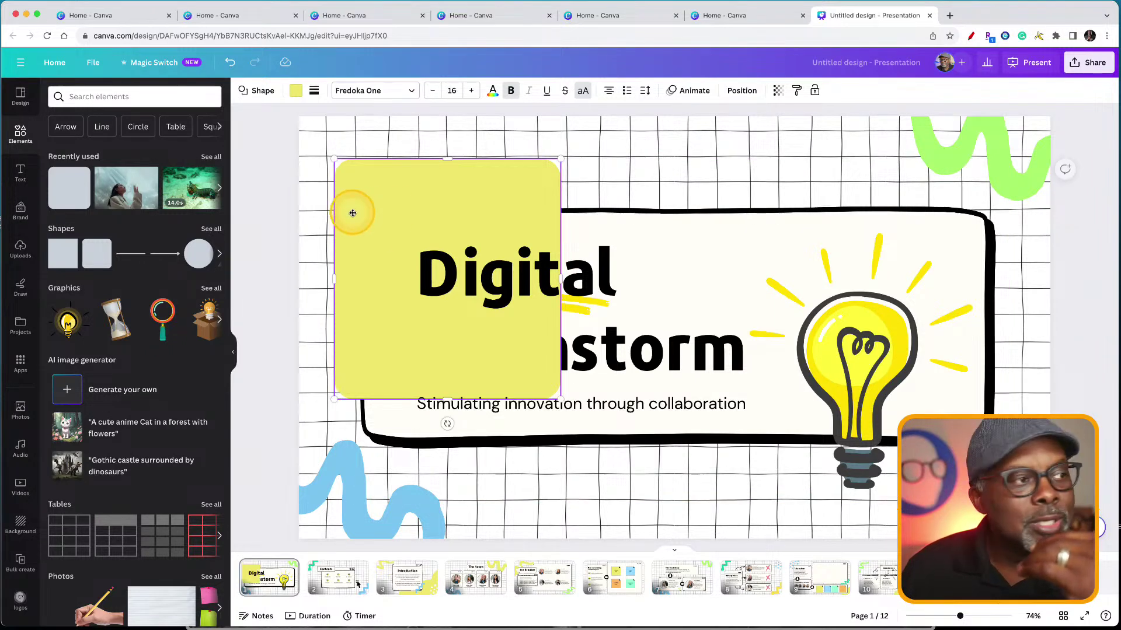
Shrink the white window graphic to sit beside the yellow square, and move "Digital" above it and "Brainstorm" and the subtitle below it
click(720, 240)
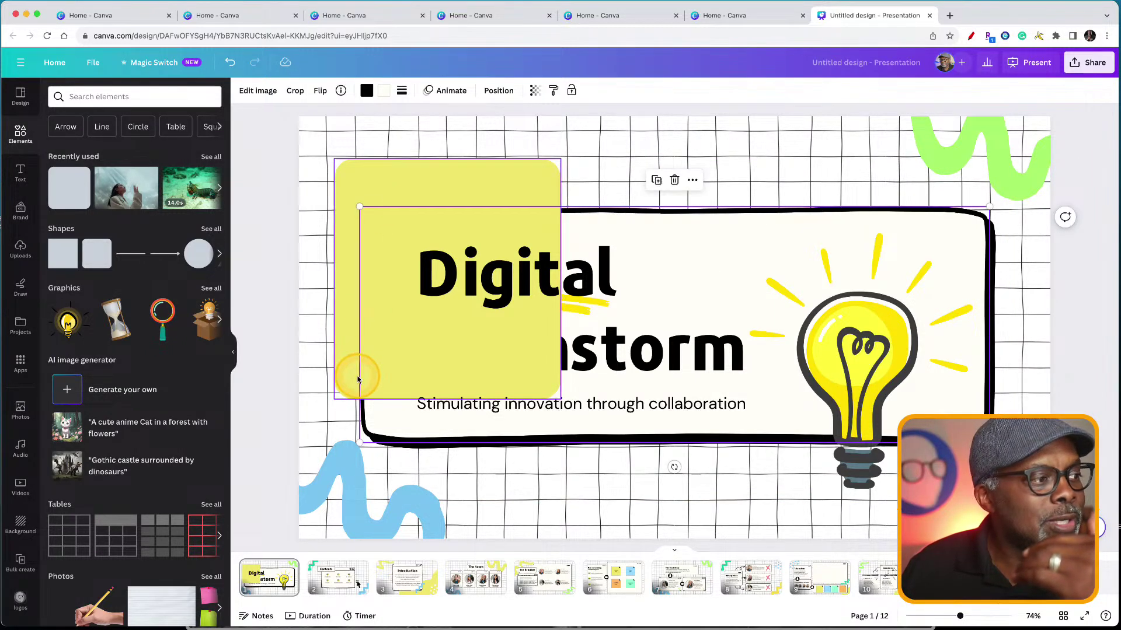
drag(358, 441, 570, 372)
click(499, 279)
drag(499, 279, 674, 171)
drag(619, 365, 788, 416)
drag(514, 418, 588, 459)
click(592, 245)
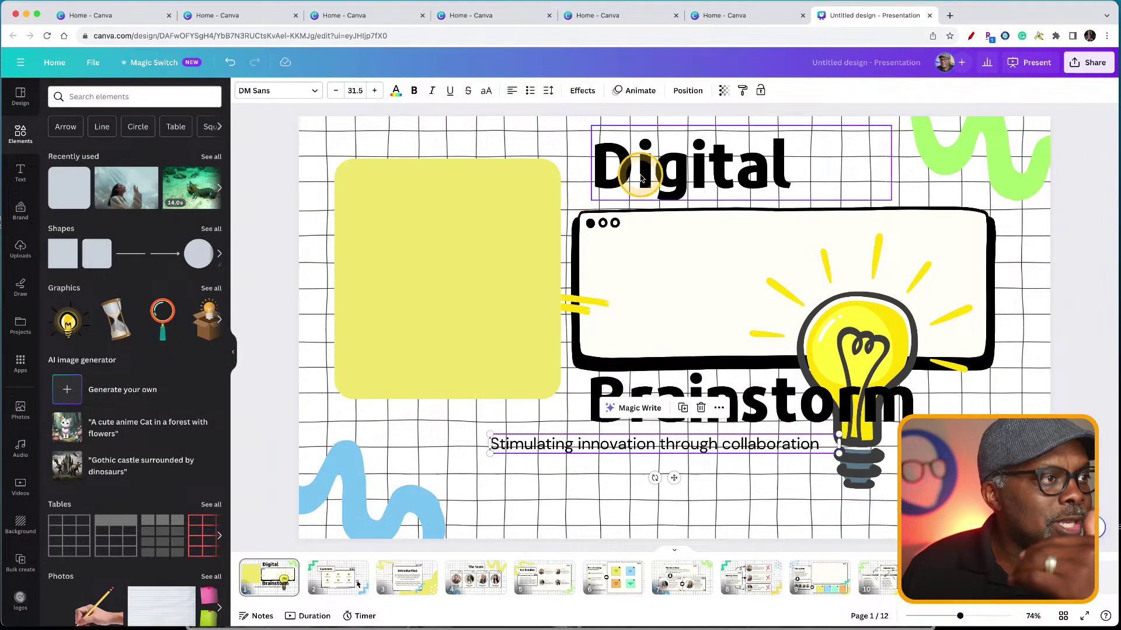
drag(642, 170, 642, 181)
Copy the yellow rounded square from page 1 onto page 2
click(448, 283)
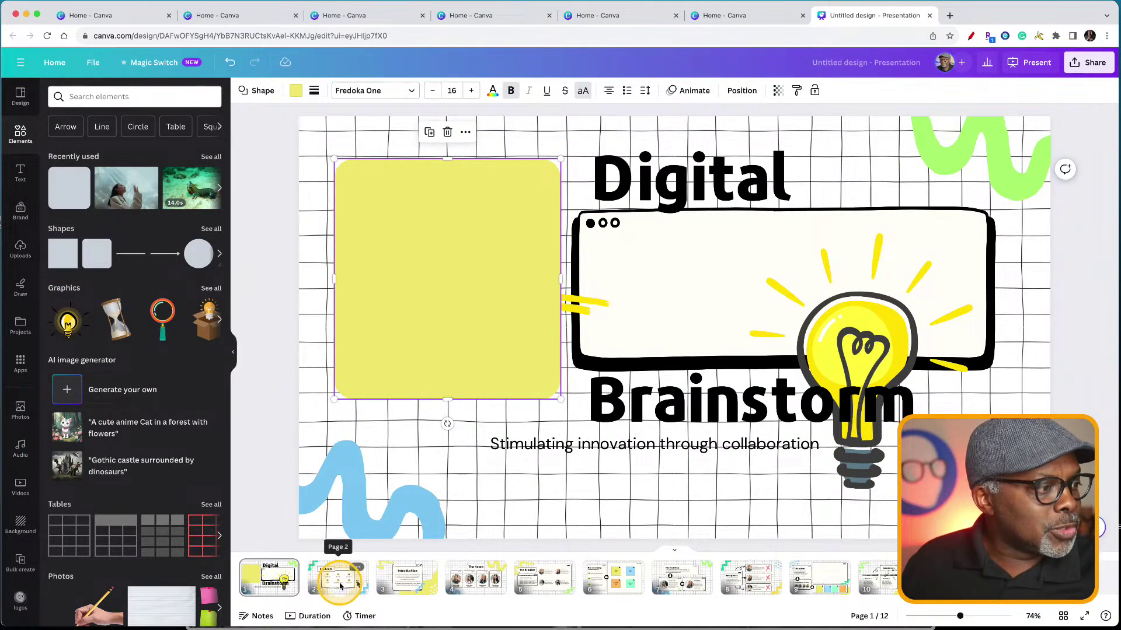
click(343, 578)
key(ctrl+v)
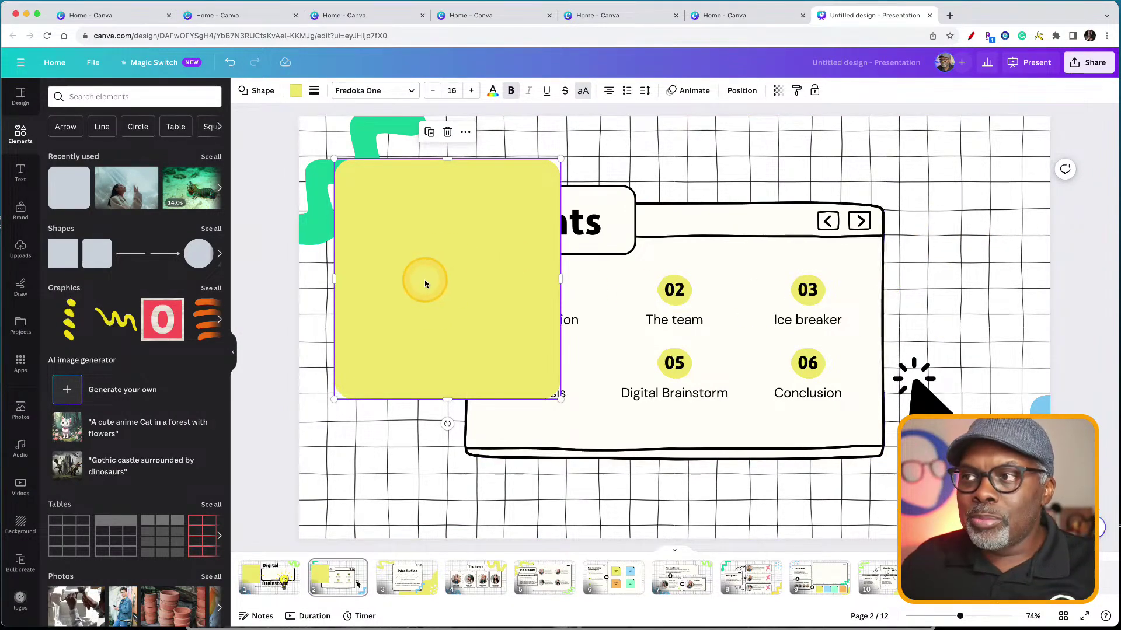
Move the yellow shape to page 2's left edge and stretch it over the full page height and about a third of the width
drag(405, 204, 355, 154)
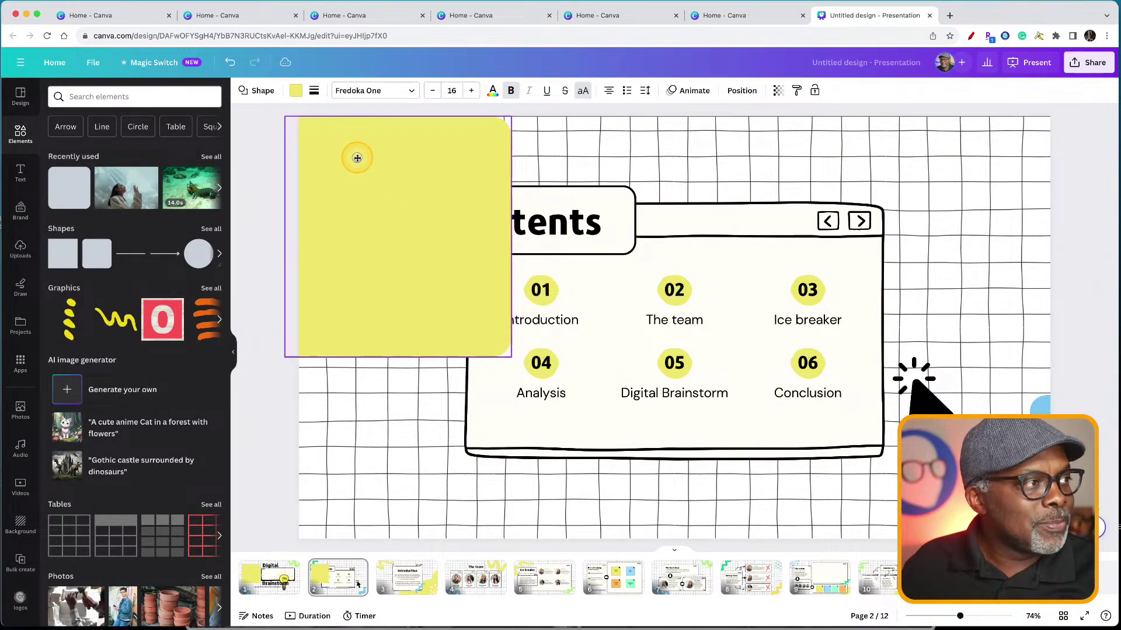
drag(400, 348, 394, 560)
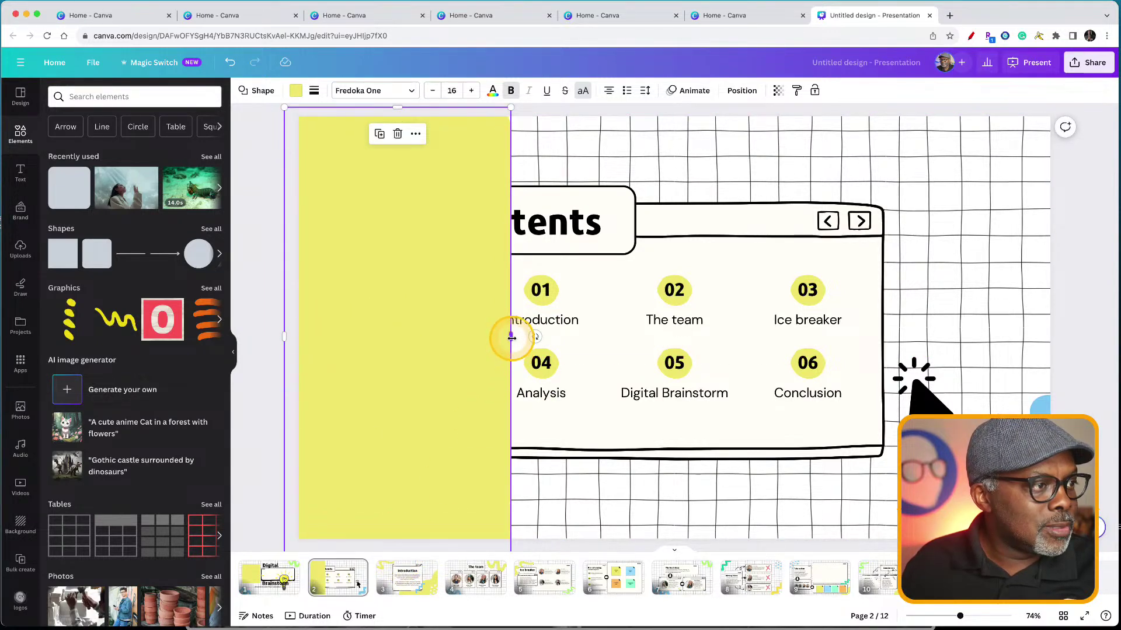
drag(509, 337, 559, 337)
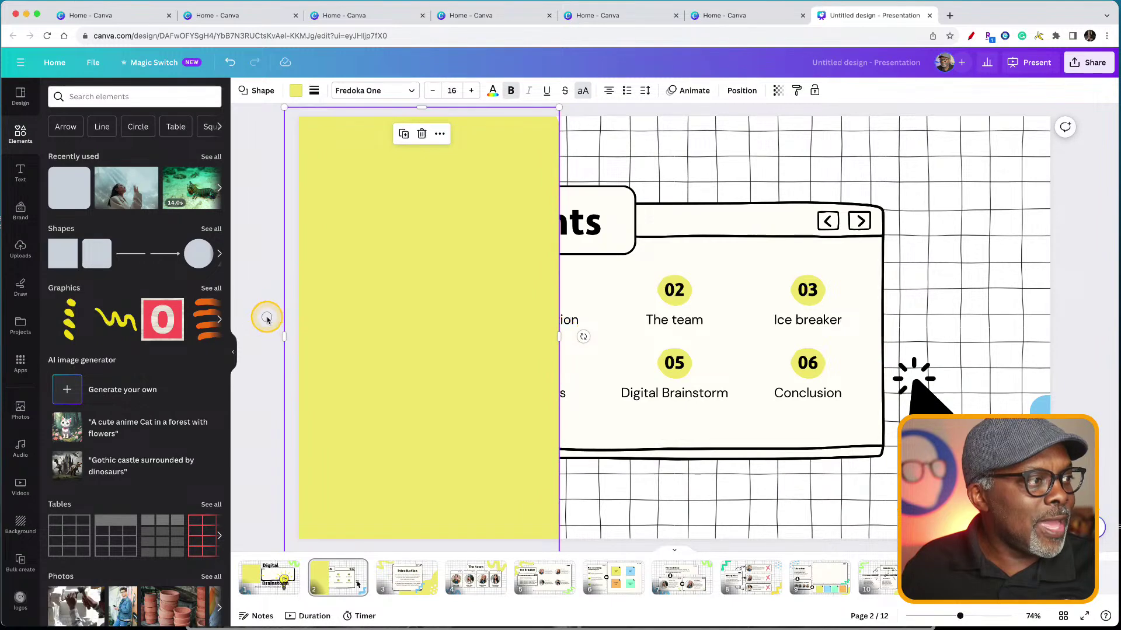
click(268, 315)
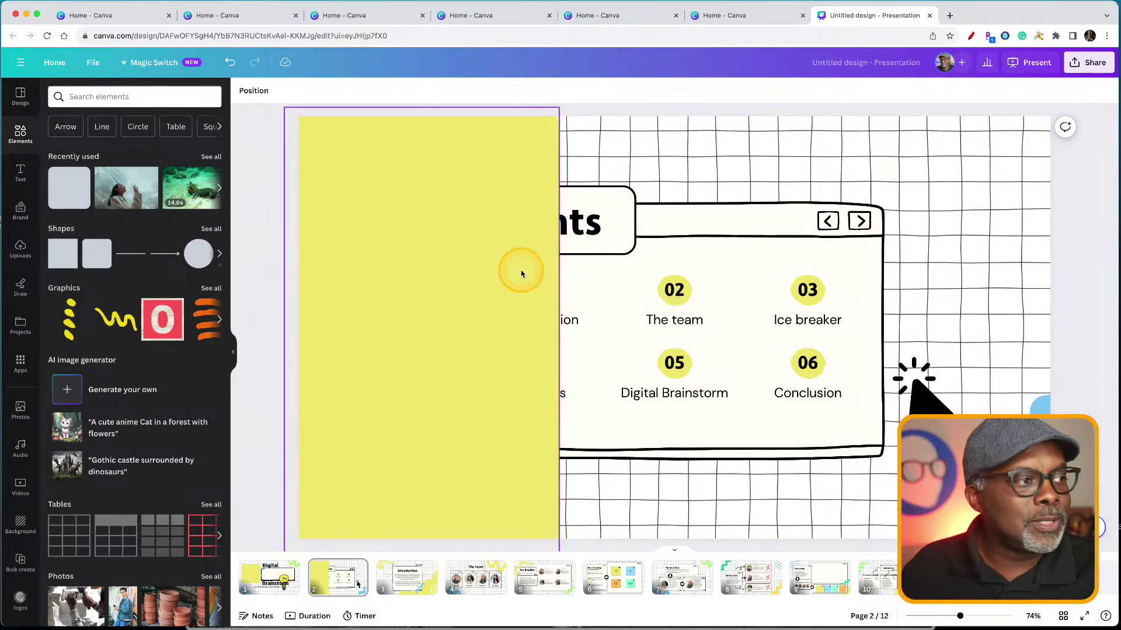
Change the large yellow shape on page 2 to the light green default solid color
click(410, 270)
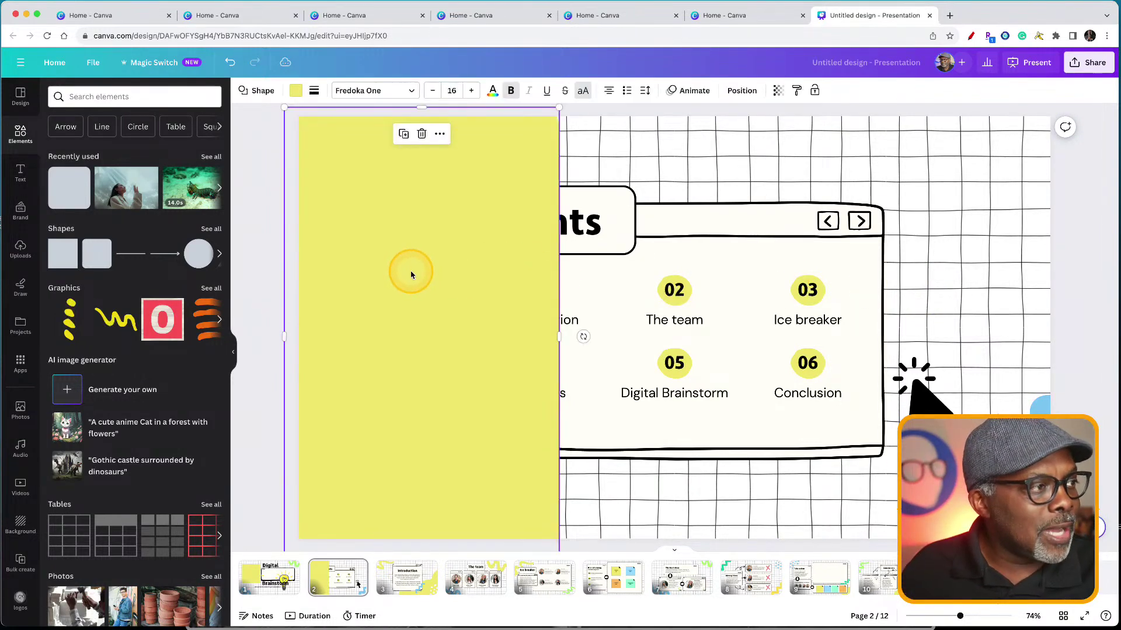
click(295, 91)
click(91, 524)
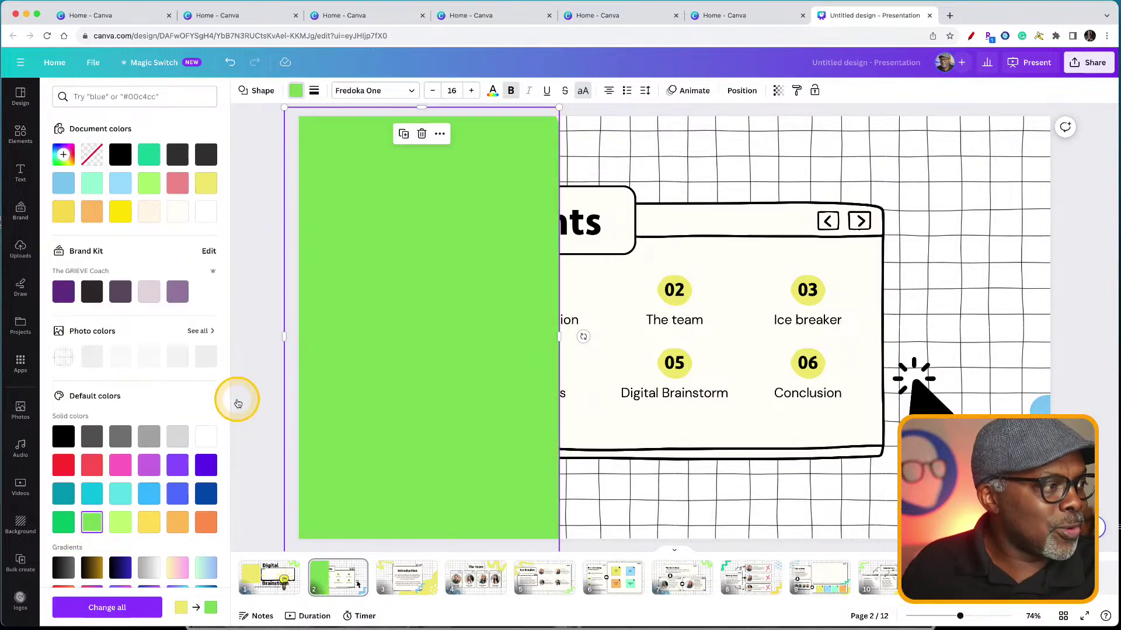
click(255, 395)
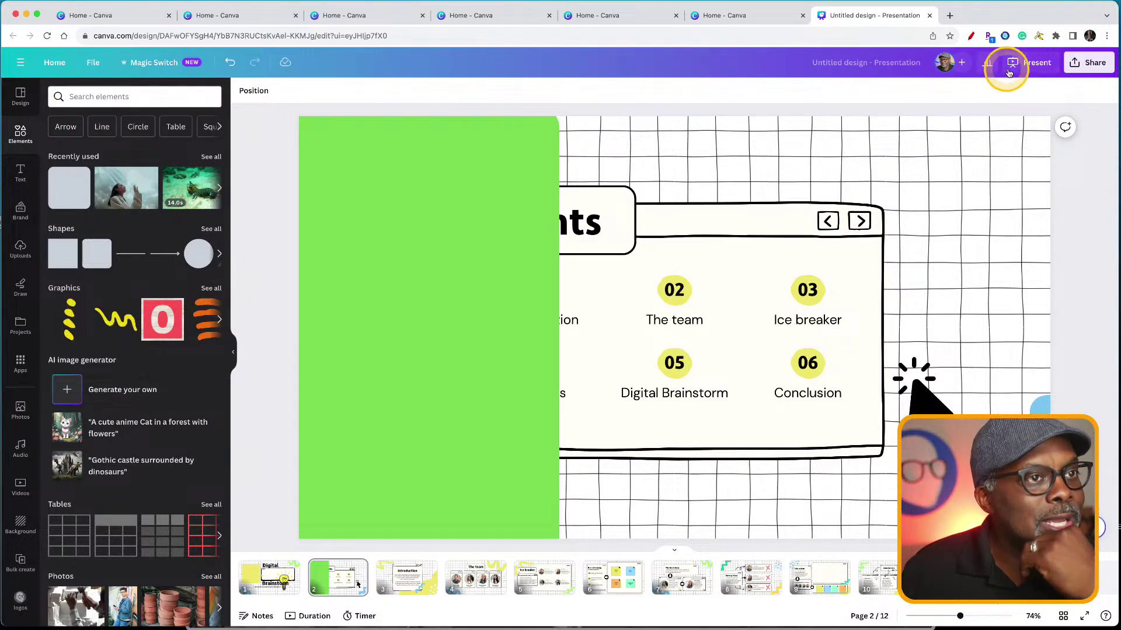
Present the design full screen from page 2
click(1028, 61)
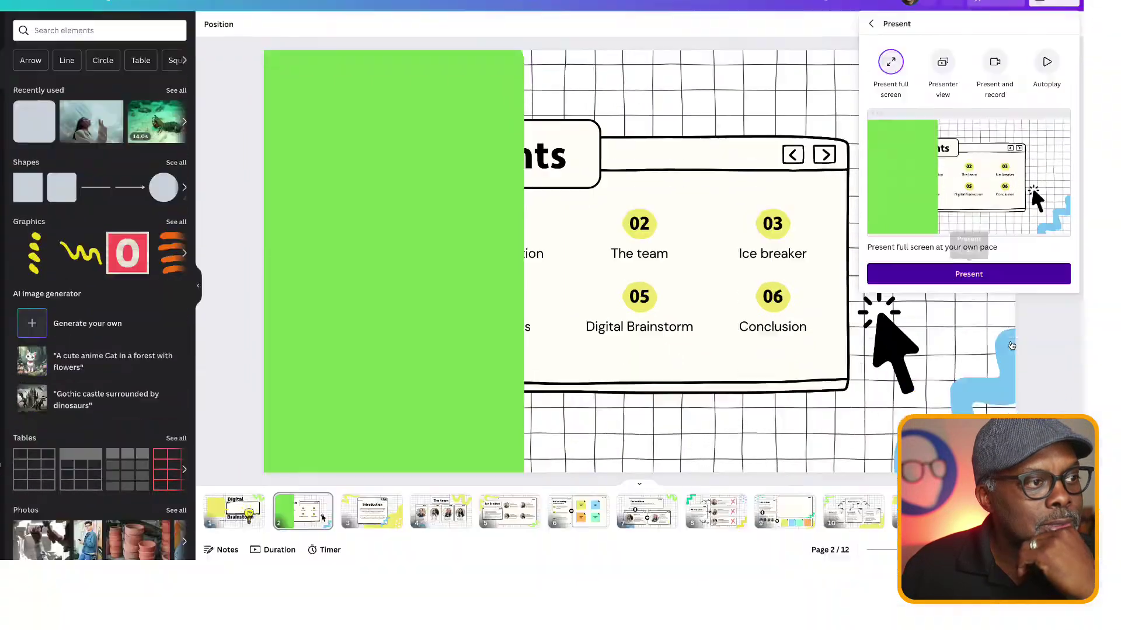
click(968, 274)
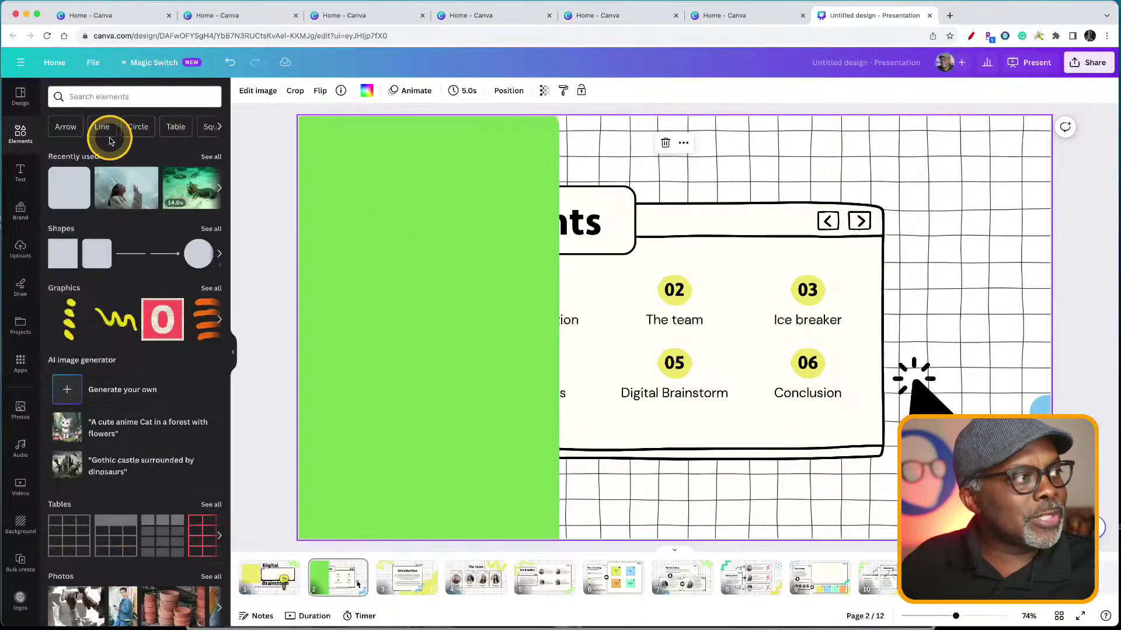
Delete the green shape from page 2 and apply all 4 pages of the Orange and White Chatter Media Broadcasting Media Presentation template
key(Delete)
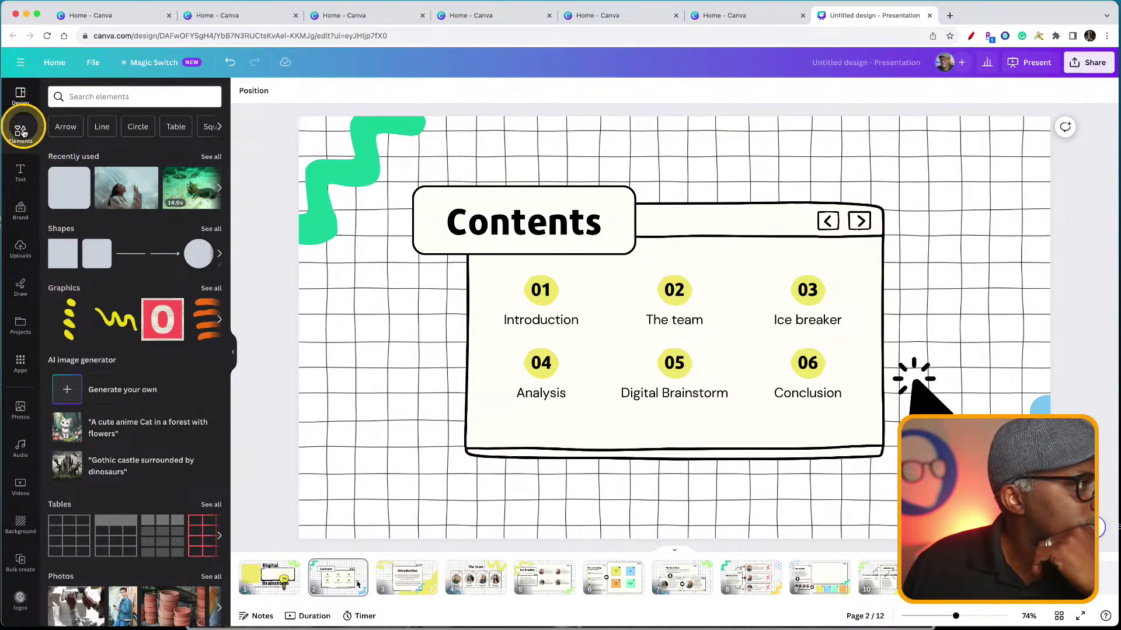
click(21, 103)
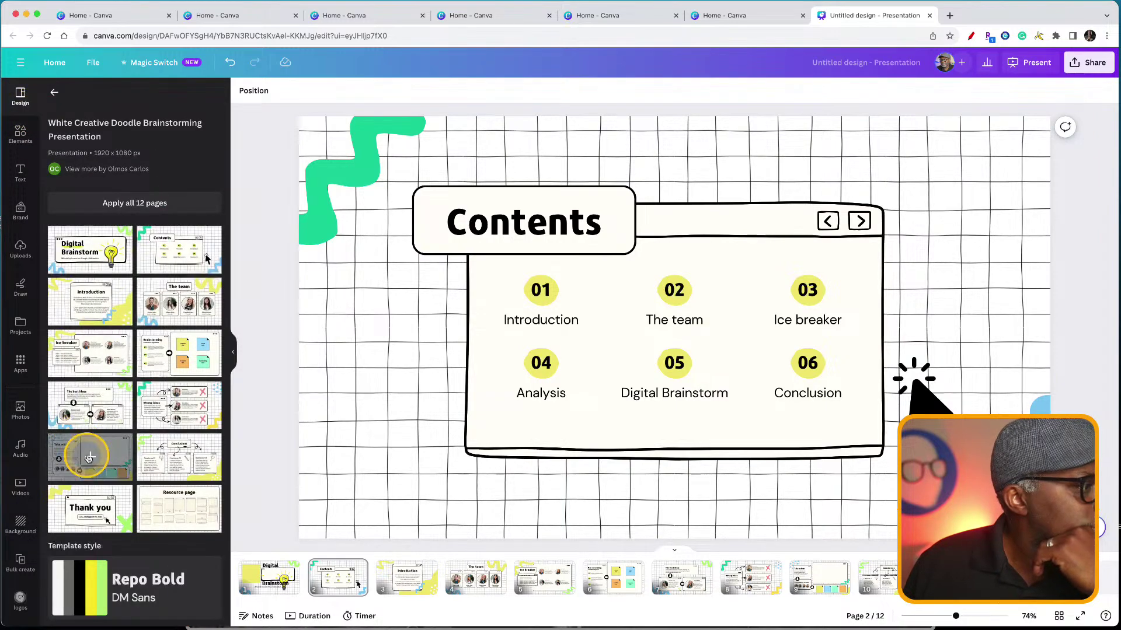
click(54, 92)
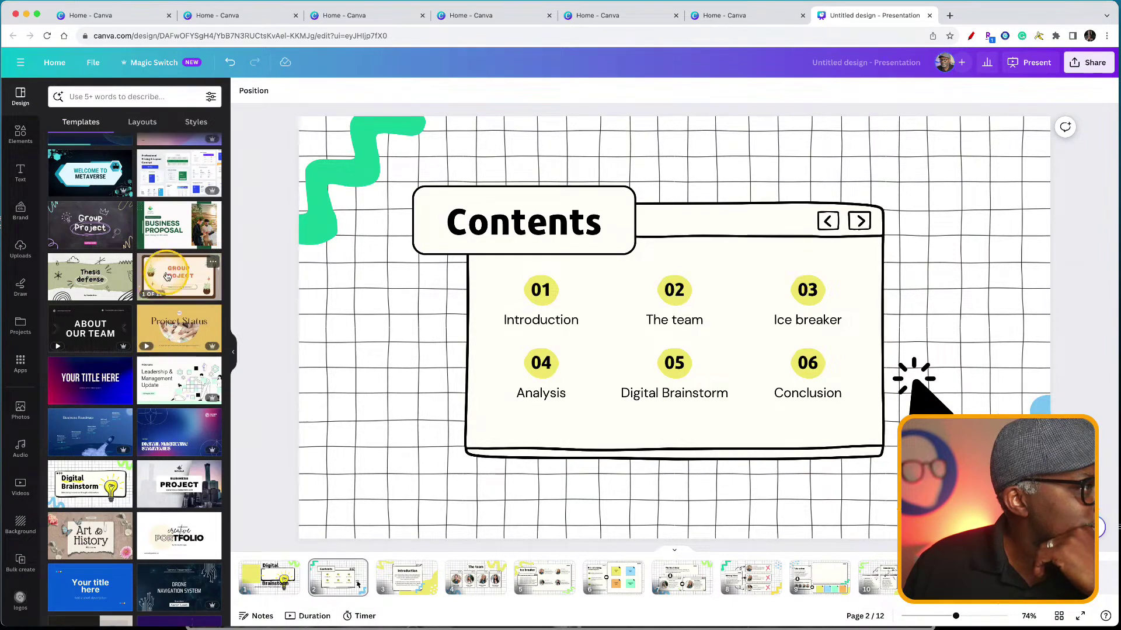
scroll(117, 366, down, 1)
scroll(117, 366, down, 3)
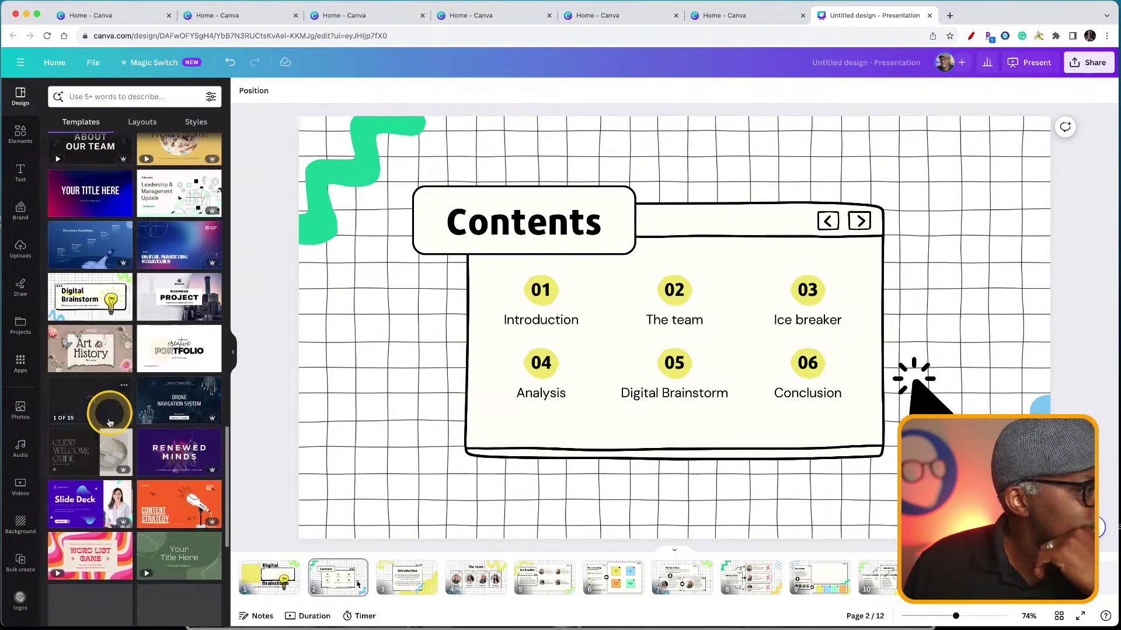
click(167, 505)
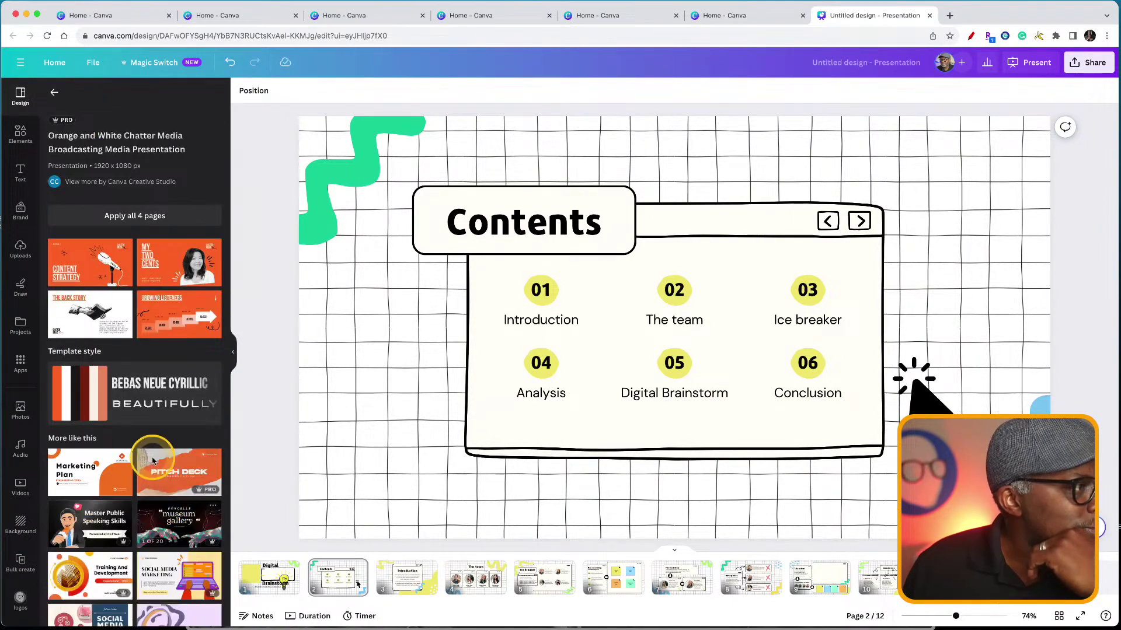
click(102, 222)
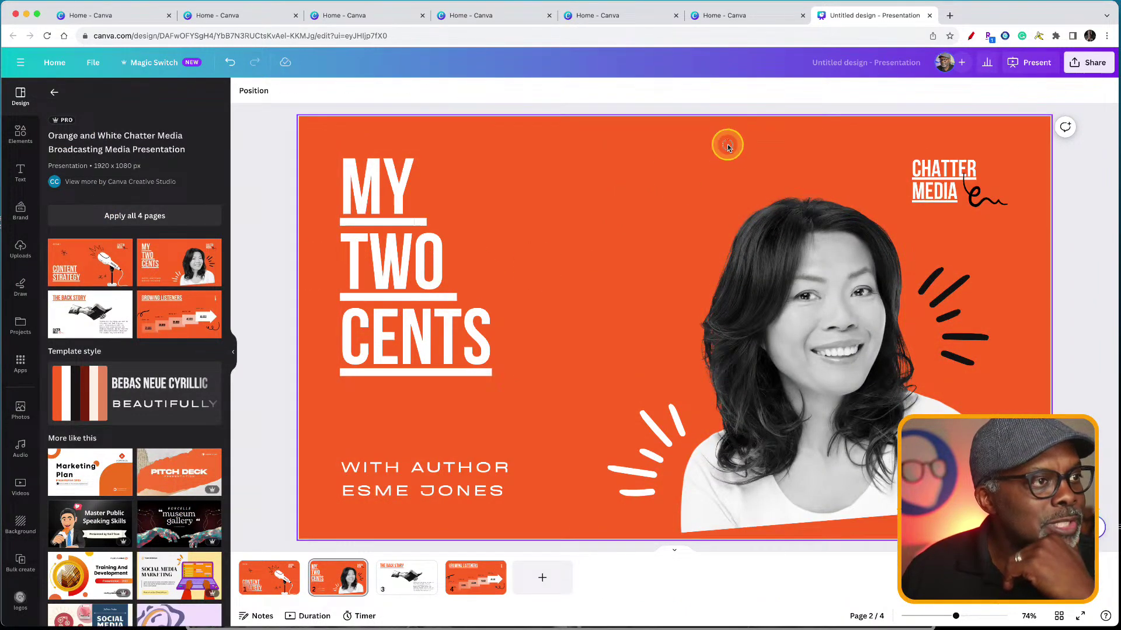
Change page 2's orange background to the light green default solid color and apply that color change across all pages
click(244, 92)
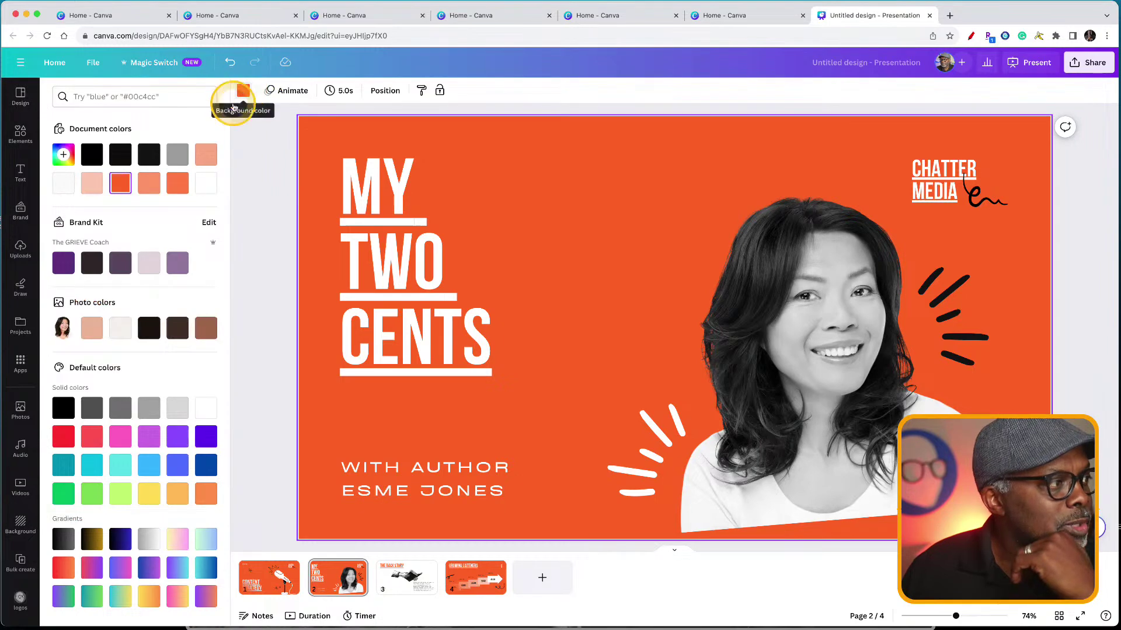
click(92, 497)
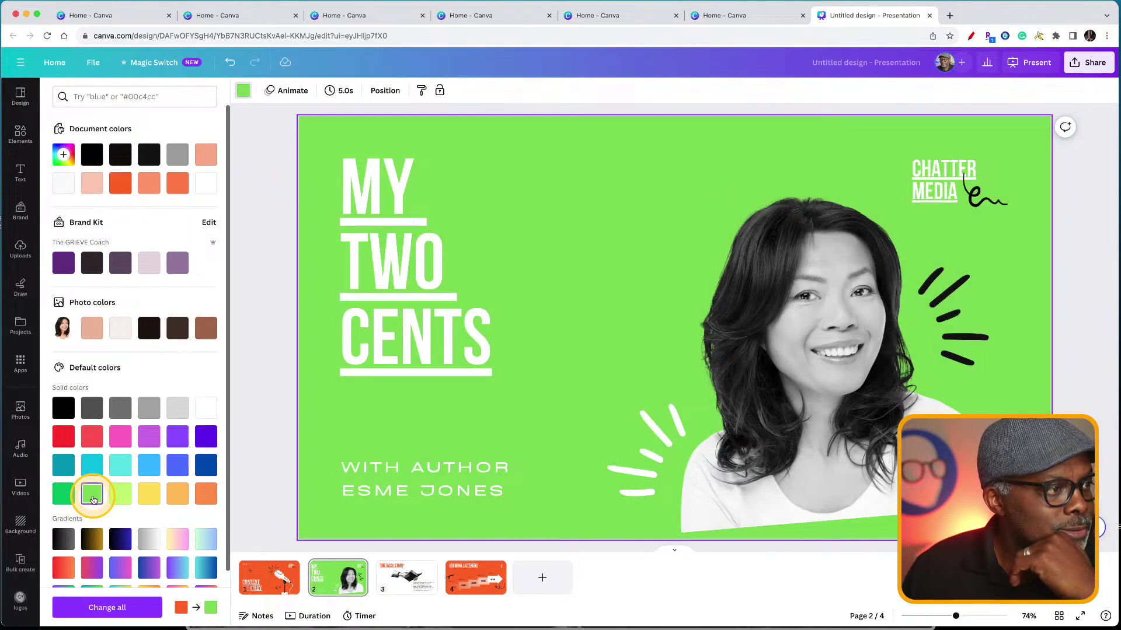
click(108, 607)
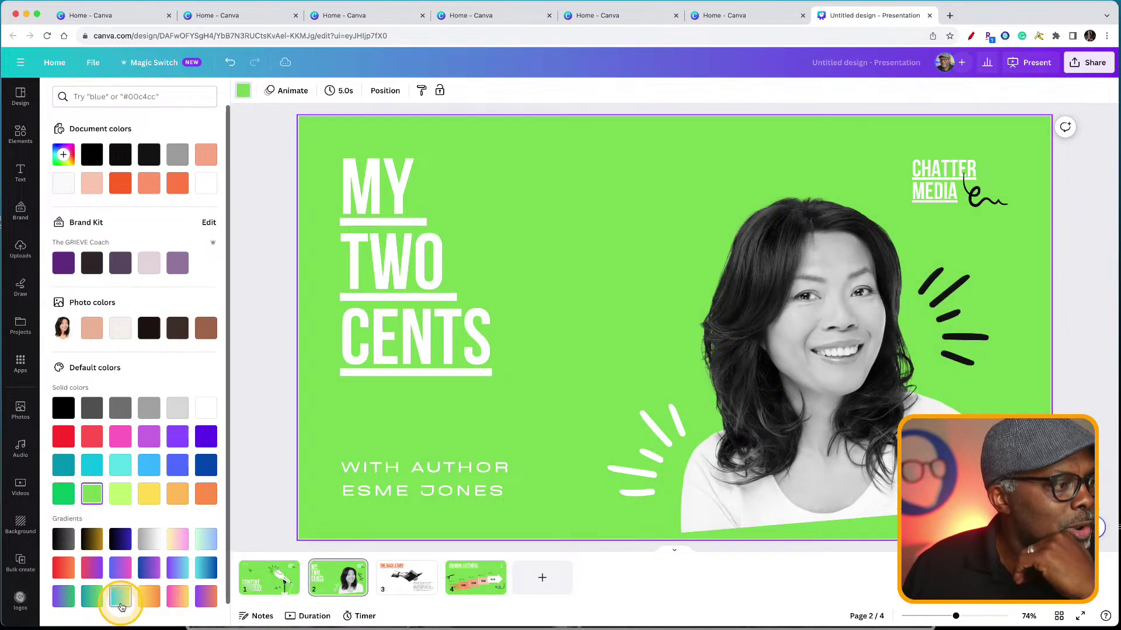
Review the recolored pages, return to page 2 and present the design full screen from there
click(267, 582)
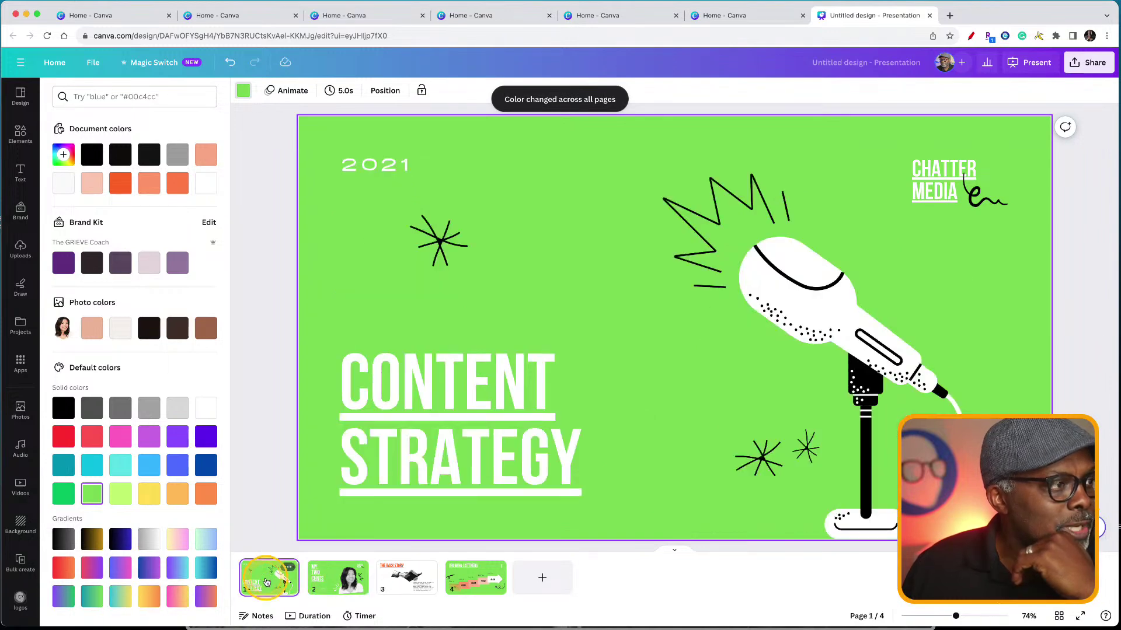
click(335, 584)
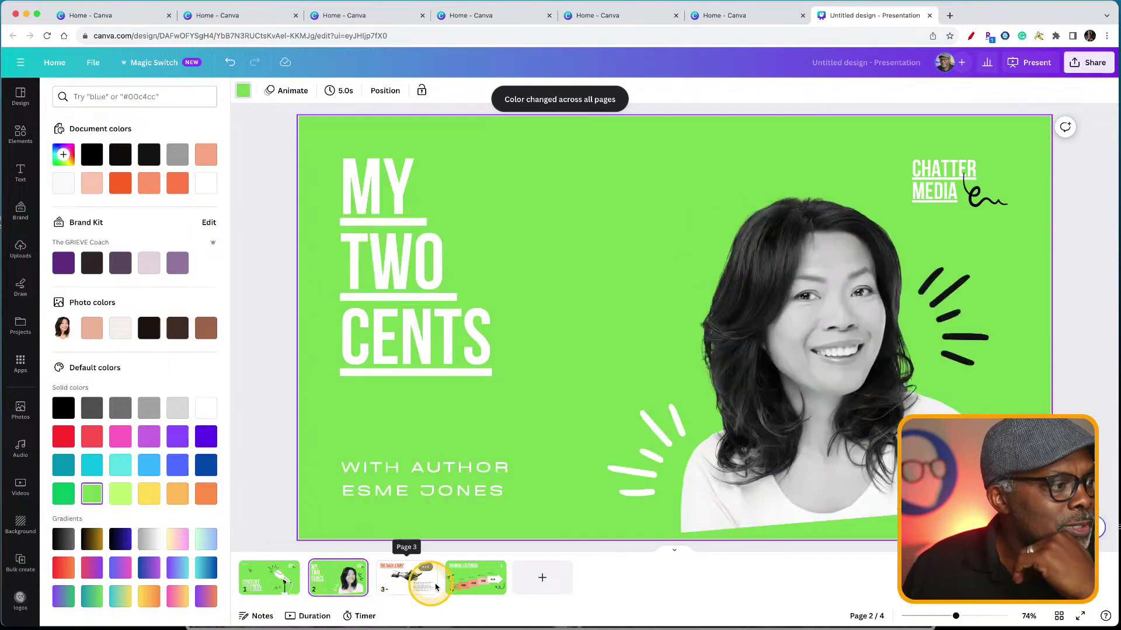
click(475, 581)
click(323, 586)
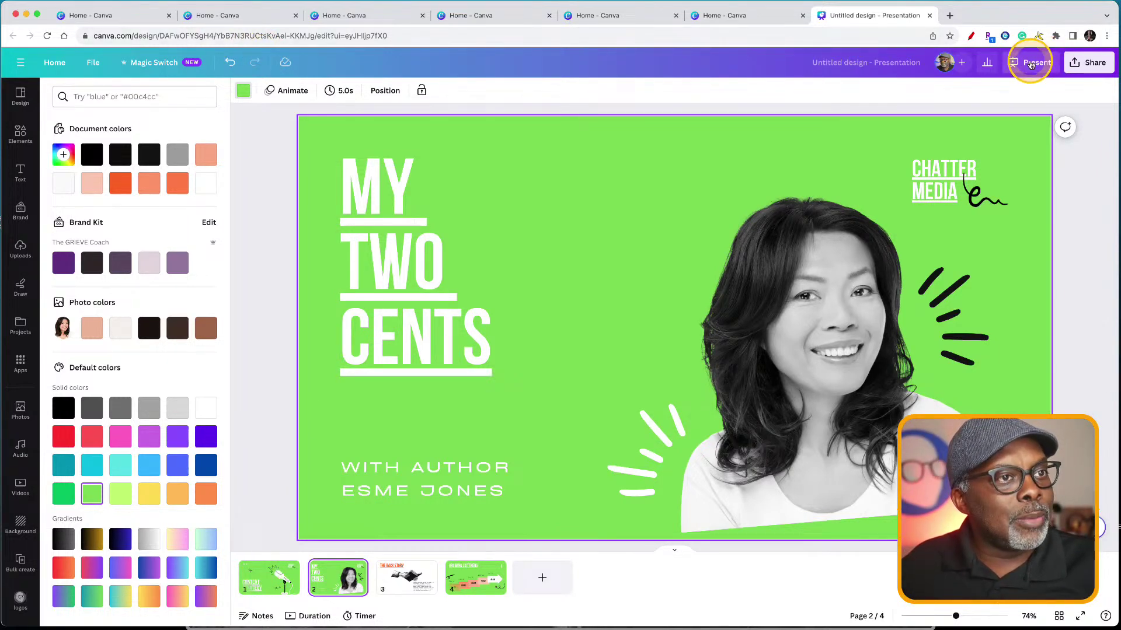
click(1031, 64)
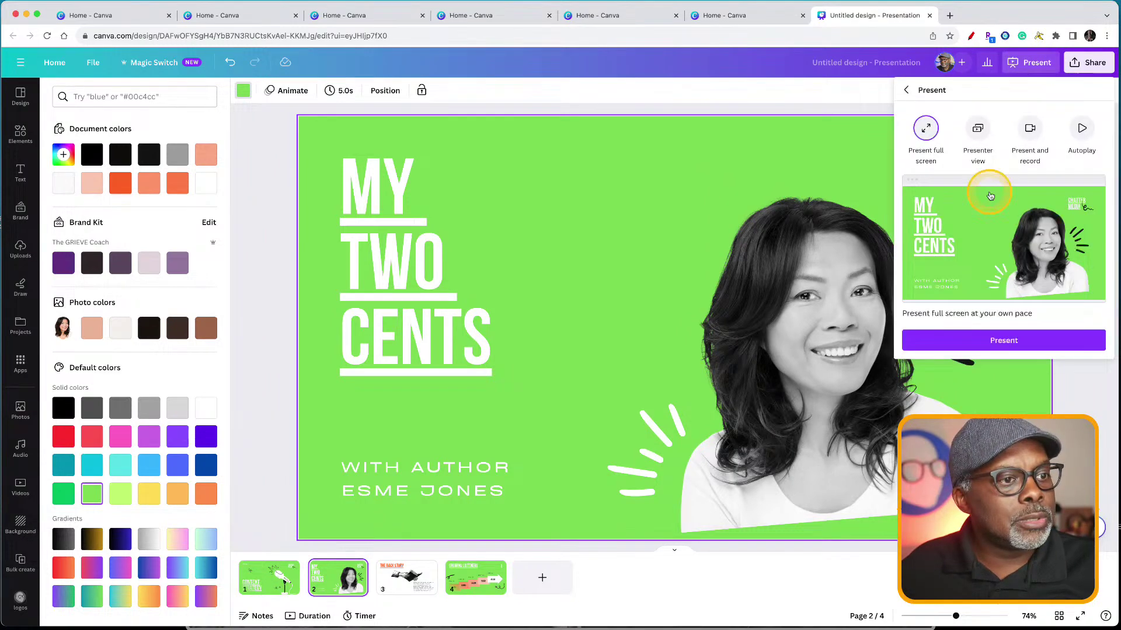
click(1004, 339)
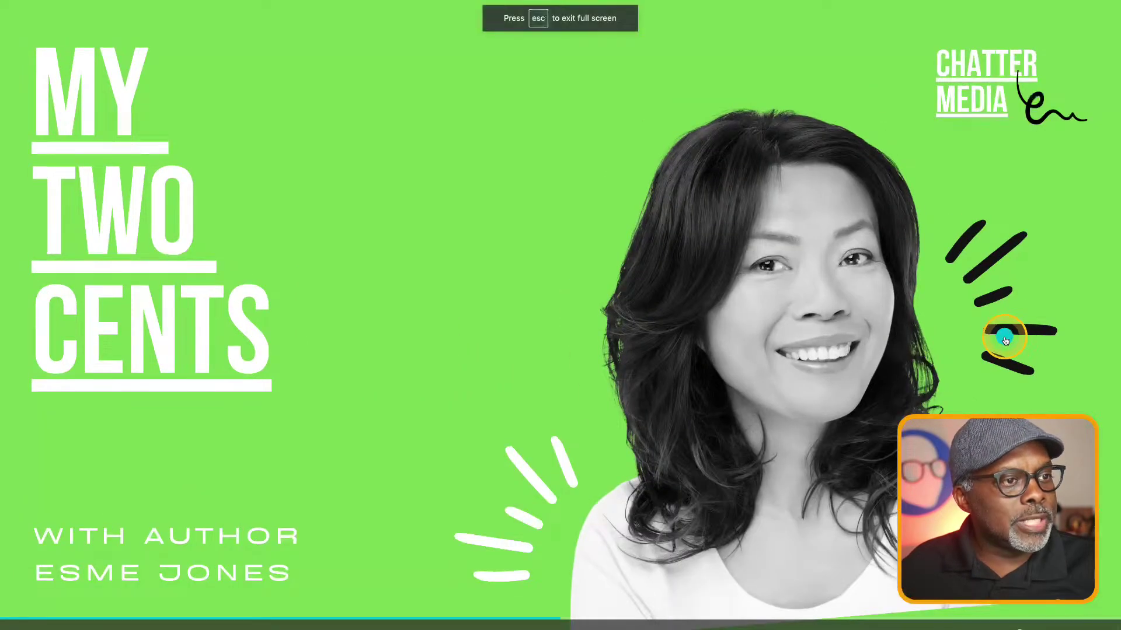